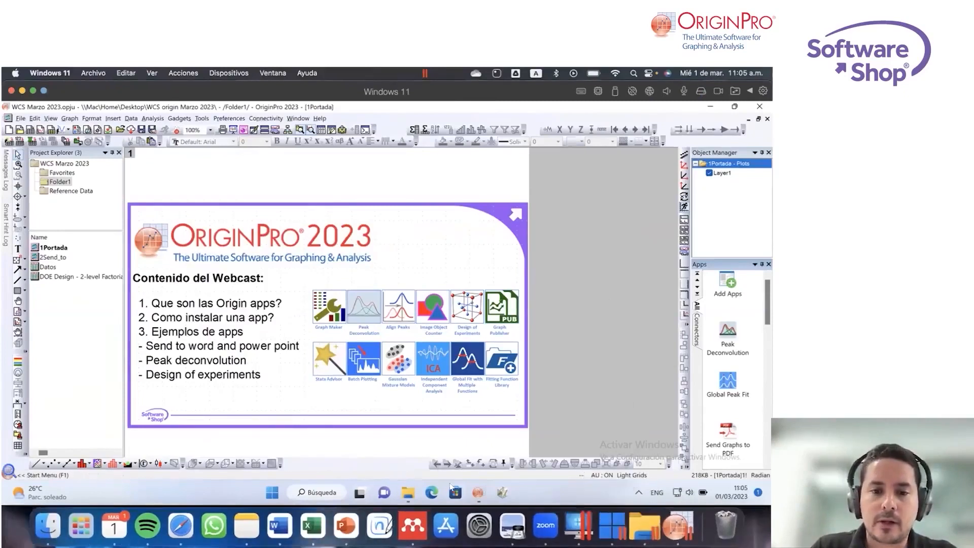
# Step: Switch to Microsoft Edge, go to the OriginLab website and open its home page
pyautogui.click(432, 493)
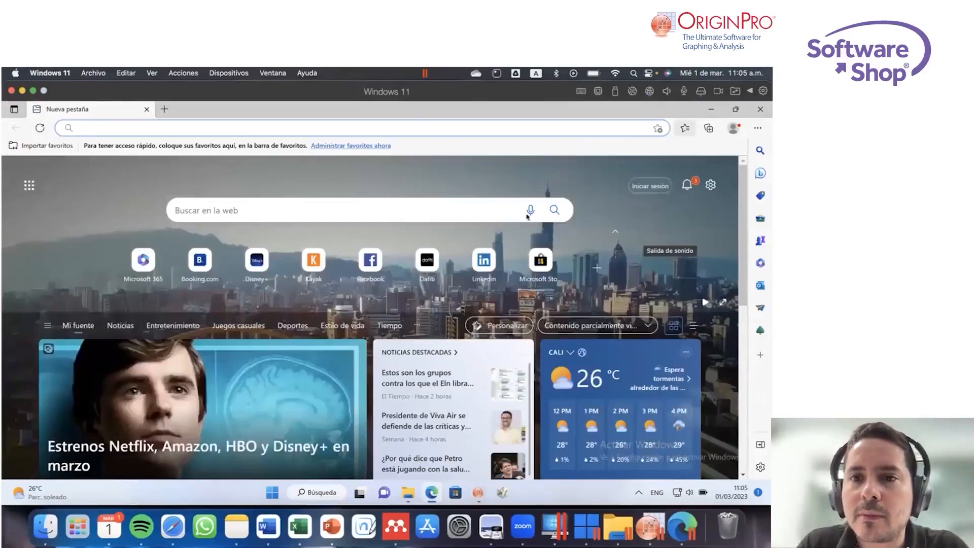
pyautogui.click(266, 122)
pyautogui.write('origin')
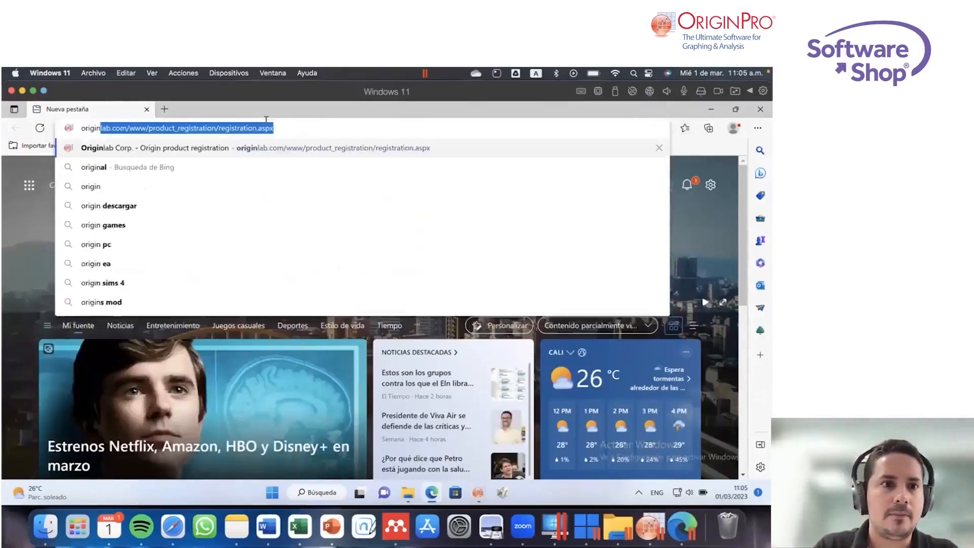
pyautogui.press('Return')
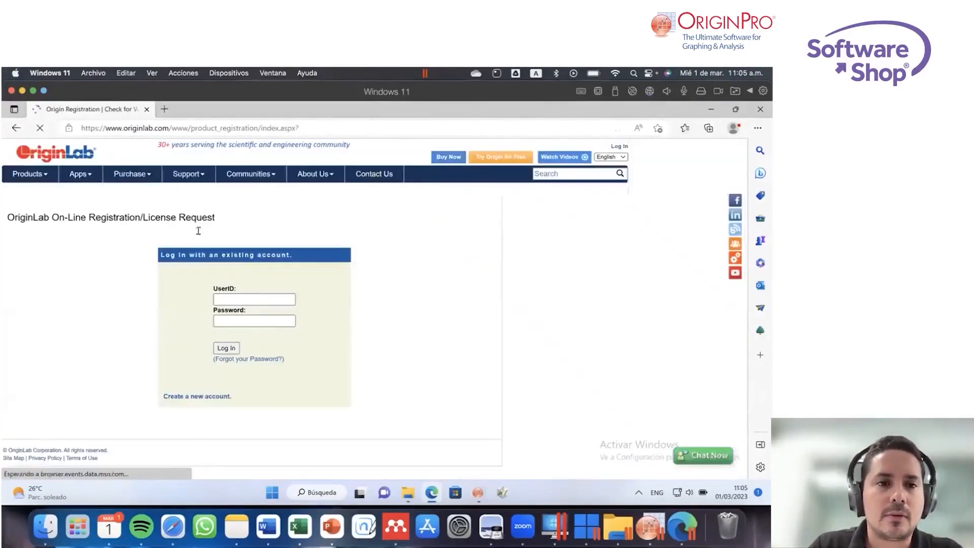
pyautogui.moveTo(79, 175)
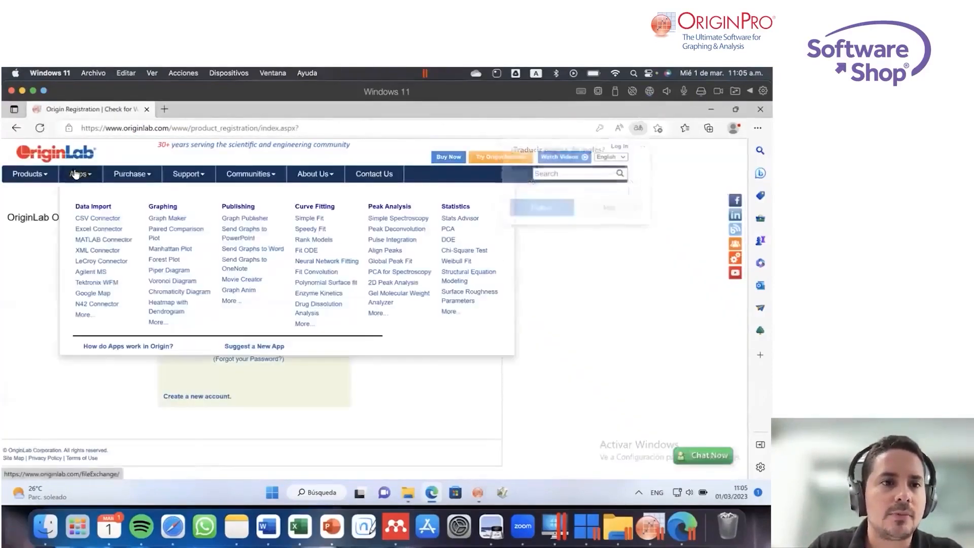
pyautogui.click(43, 154)
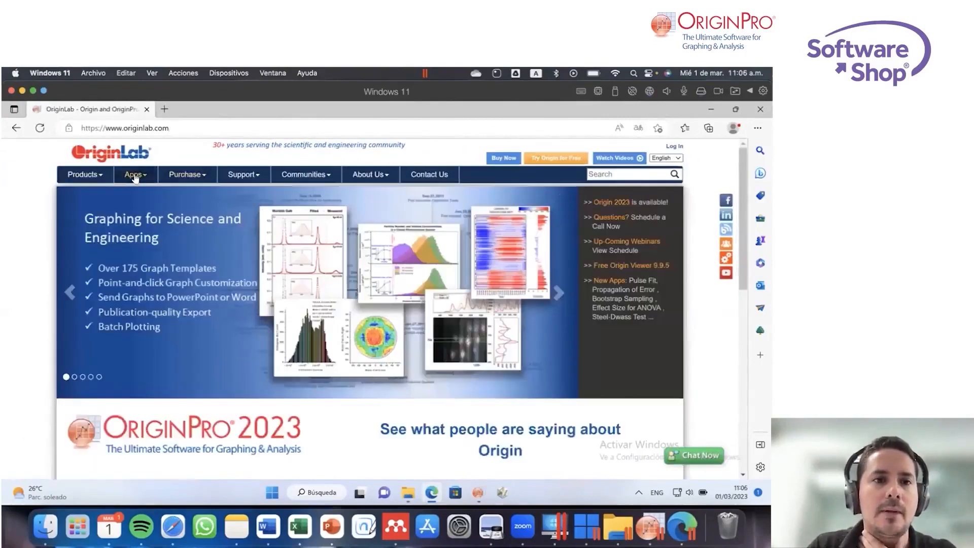
# Step: Look over the app categories on the OriginLab site and open the CSV Connector page in File Exchange
pyautogui.moveTo(135, 175)
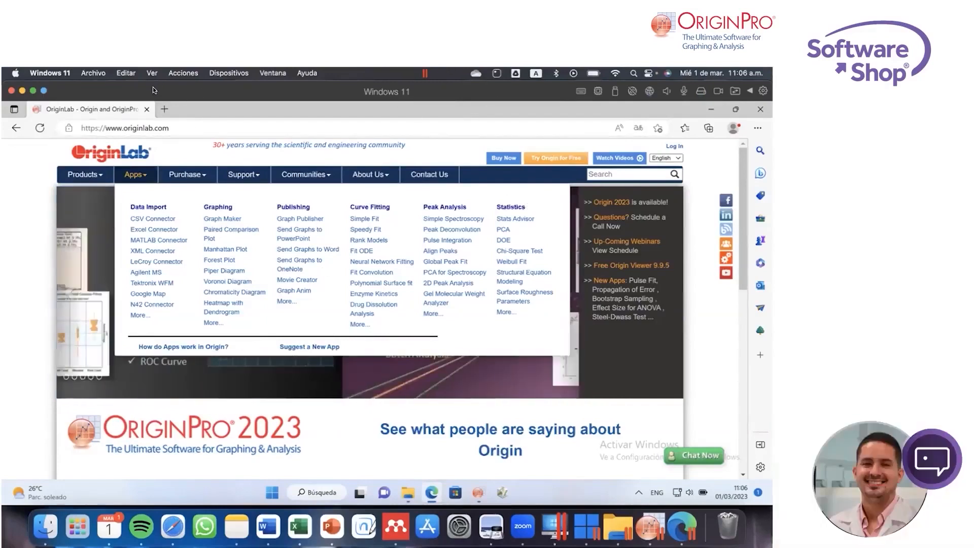
pyautogui.click(536, 131)
pyautogui.click(700, 296)
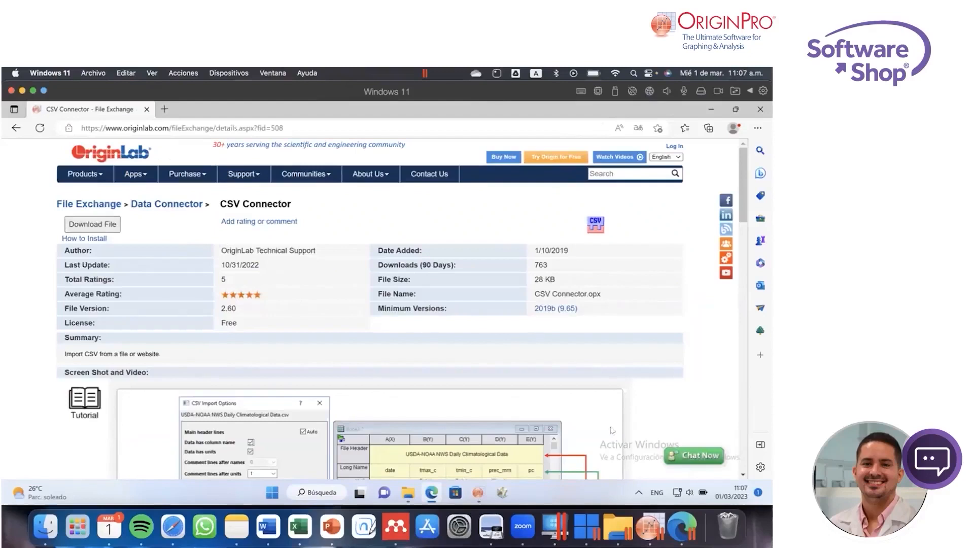
# Step: Switch to OriginPro, open the App Center and check for app updates
pyautogui.click(650, 526)
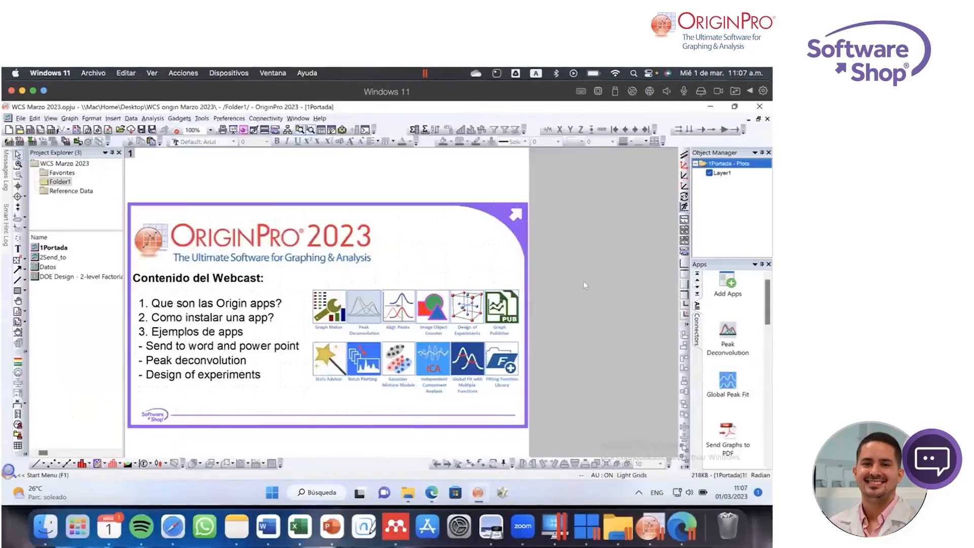
pyautogui.click(730, 286)
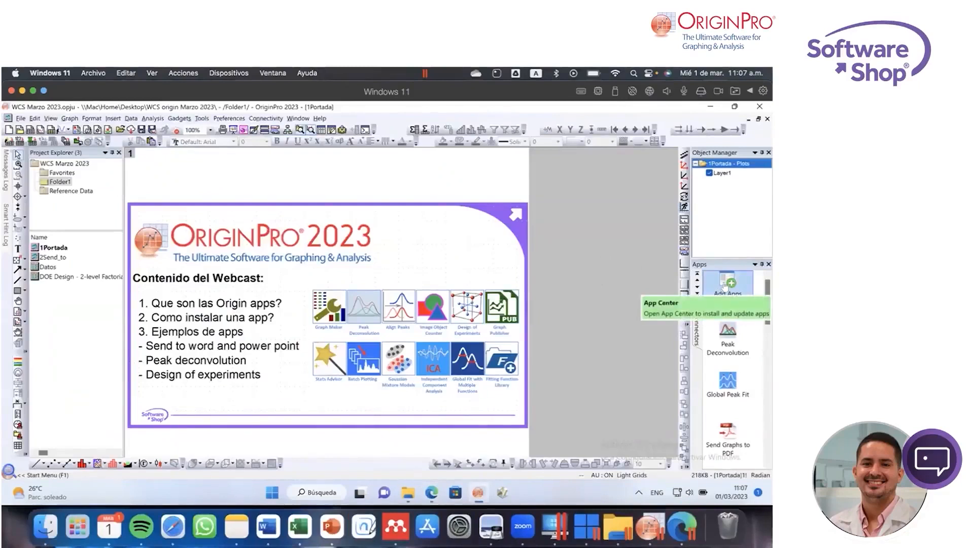
pyautogui.click(725, 284)
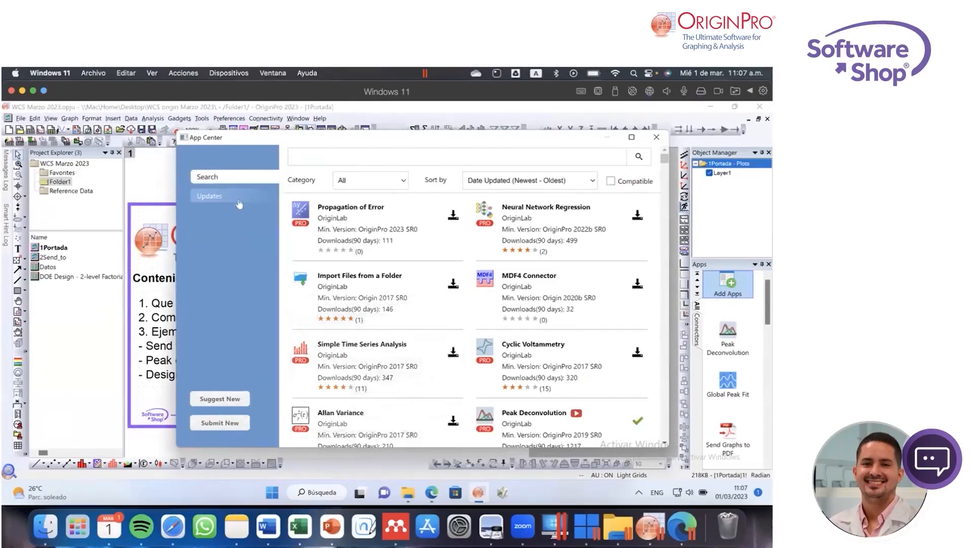
pyautogui.click(216, 196)
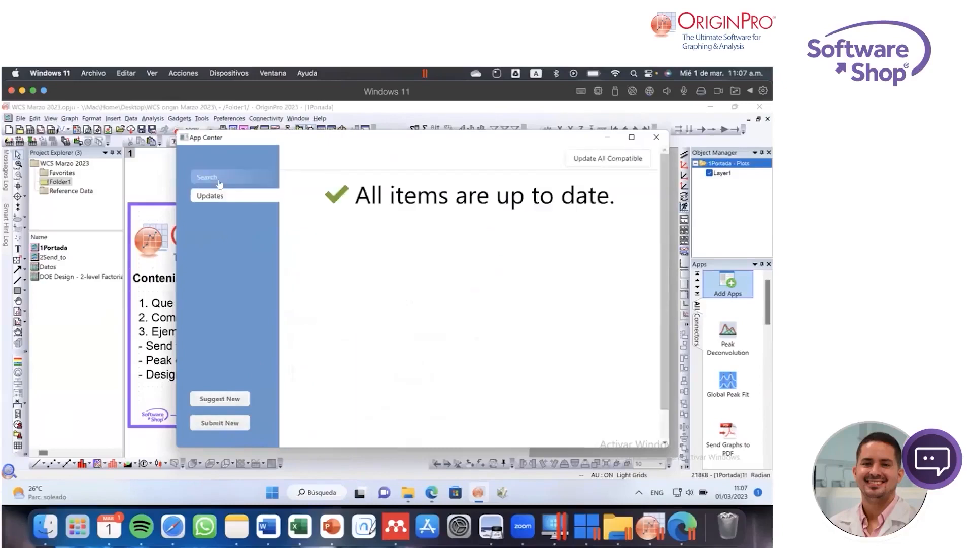
# Step: Browse the App Center's searchable catalogue to examine the available apps, their minimum versions, ratings and installation status
pyautogui.click(219, 181)
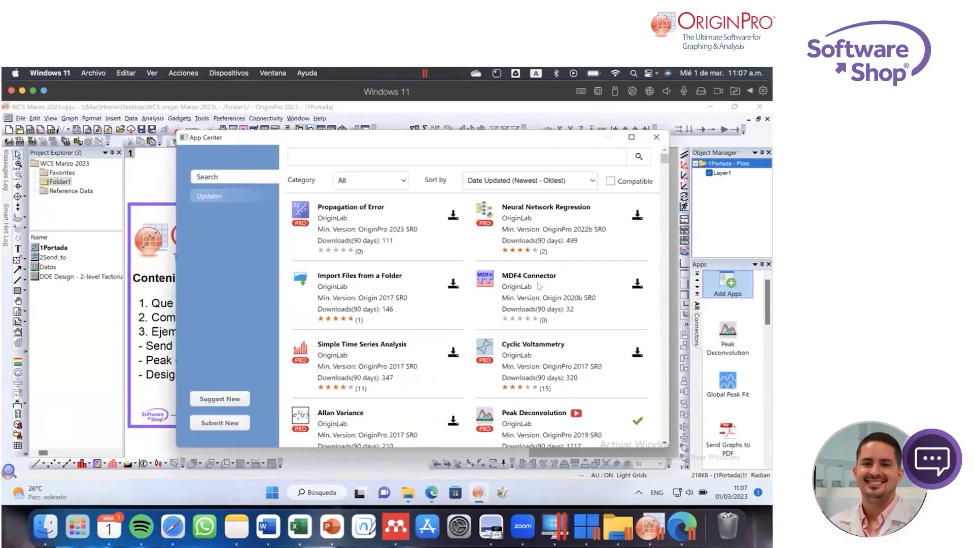
pyautogui.scroll(-2, 536, 287)
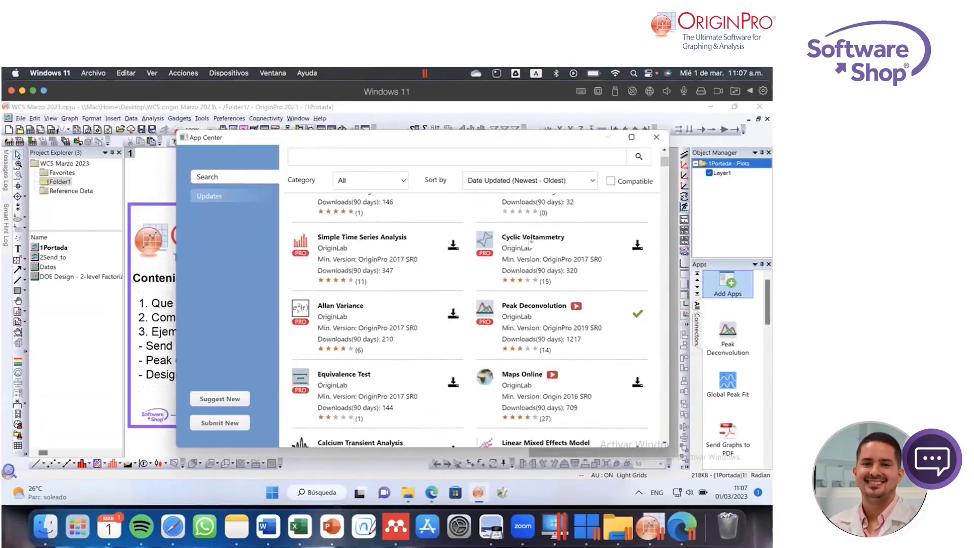
pyautogui.scroll(2, 537, 244)
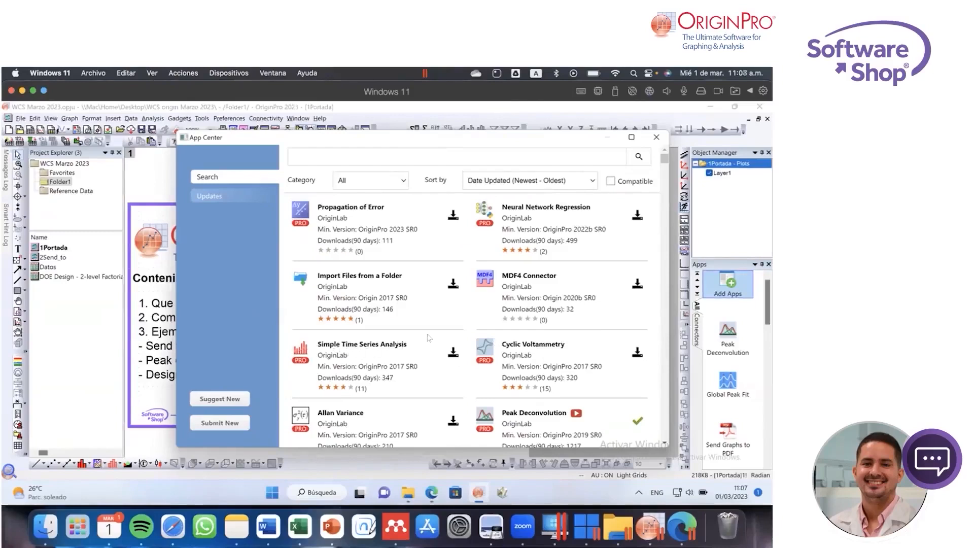
pyautogui.scroll(-2, 339, 312)
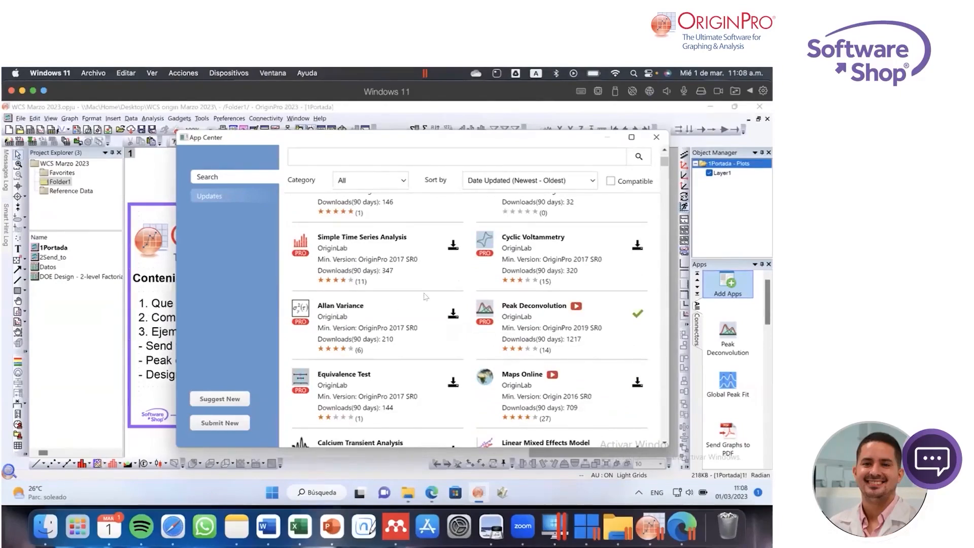
pyautogui.scroll(-2, 534, 347)
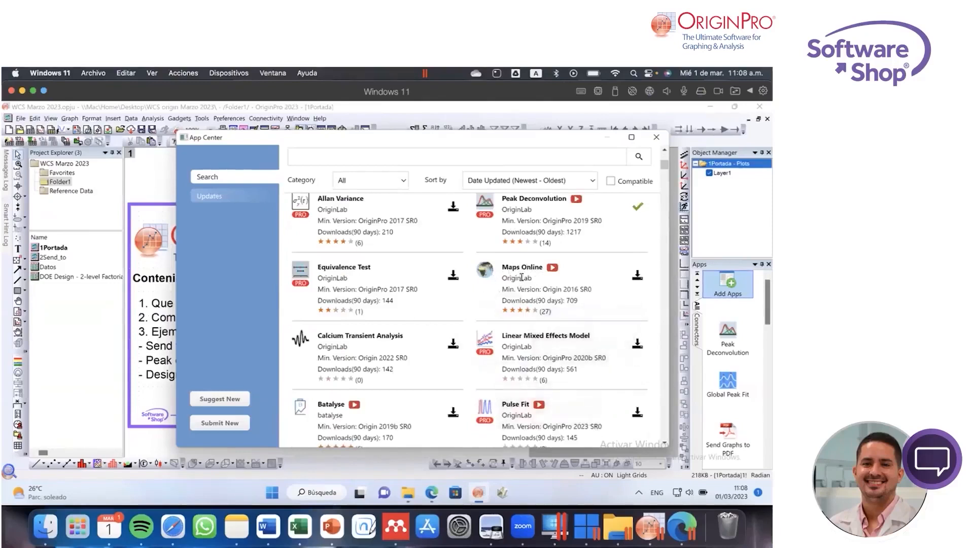
pyautogui.scroll(4, 415, 308)
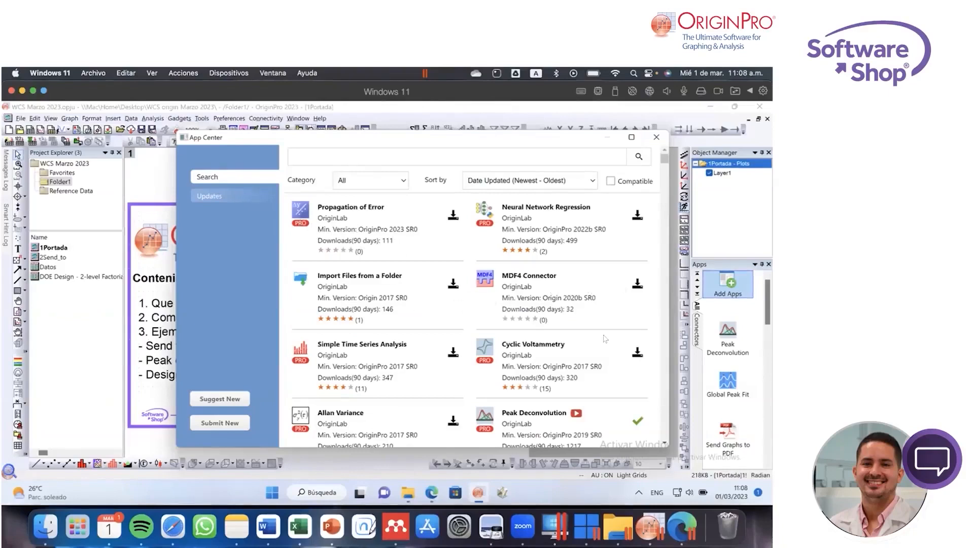
pyautogui.scroll(-3, 604, 338)
pyautogui.scroll(-5, 586, 317)
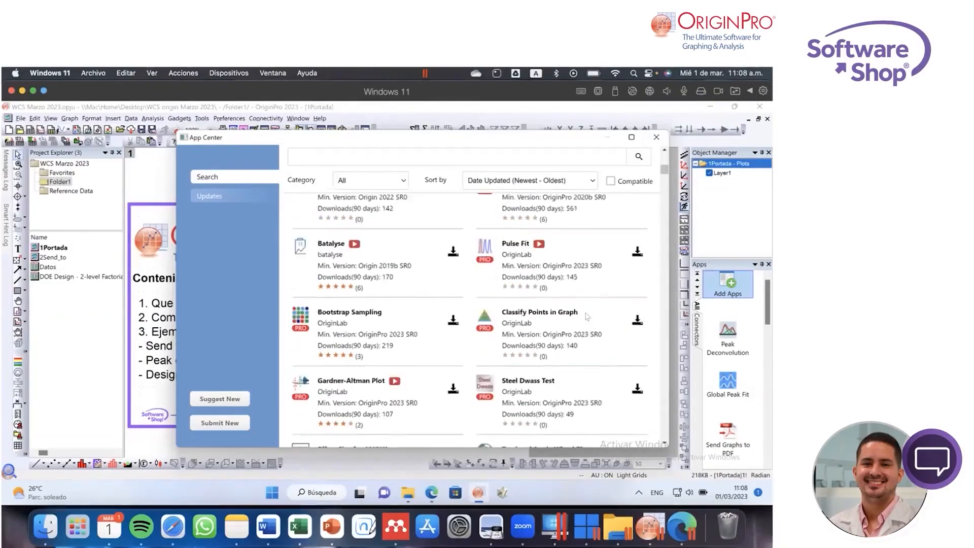
pyautogui.scroll(8, 586, 317)
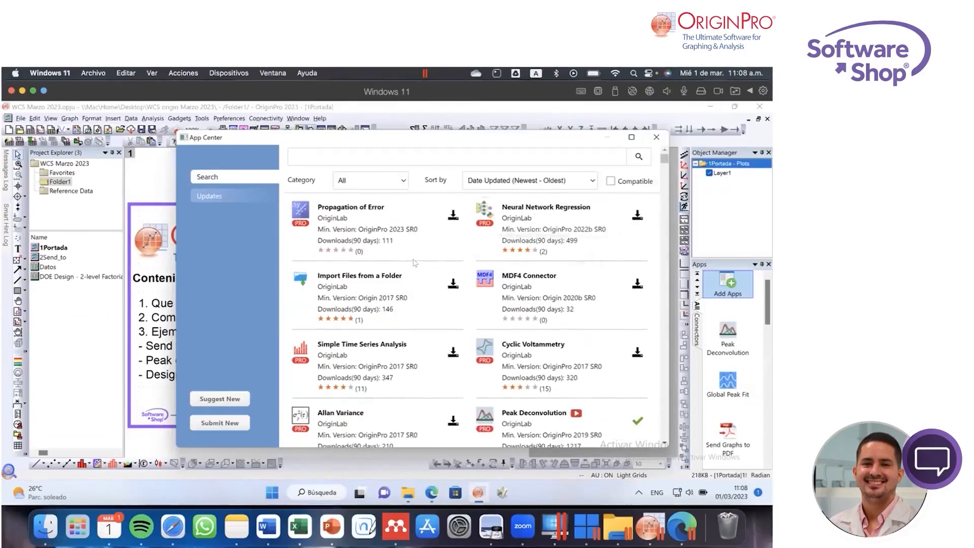
pyautogui.scroll(-2, 418, 269)
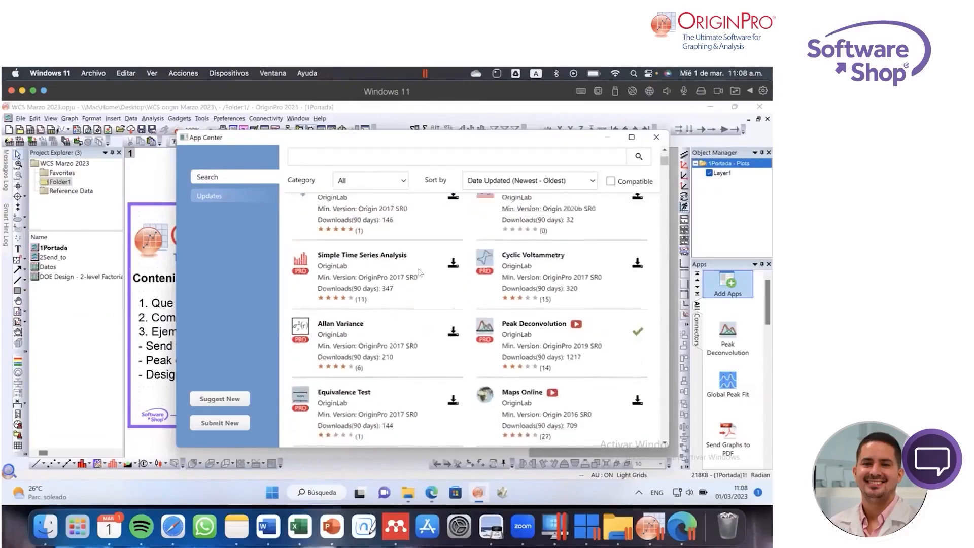
pyautogui.scroll(2, 419, 271)
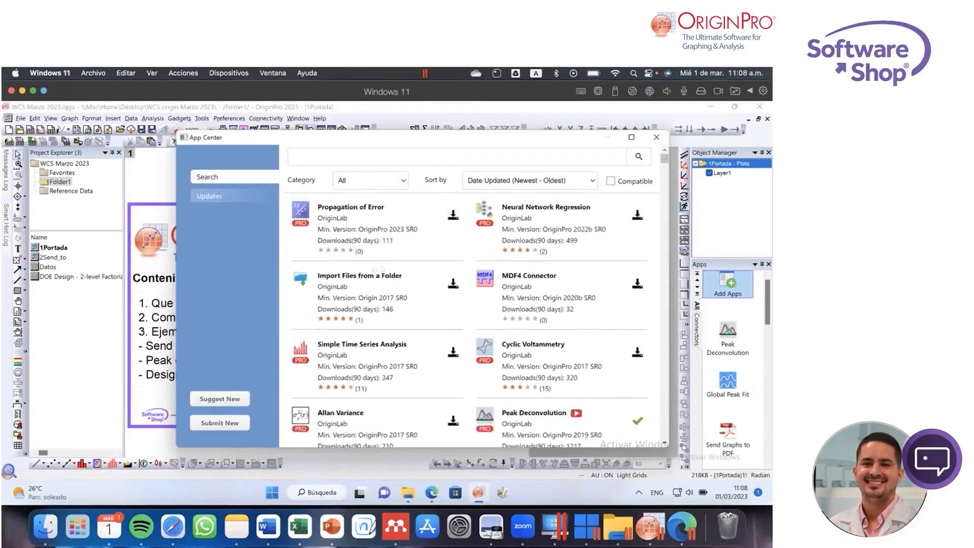
# Step: Install the Import Files from a Folder app and close the App Center
pyautogui.click(452, 286)
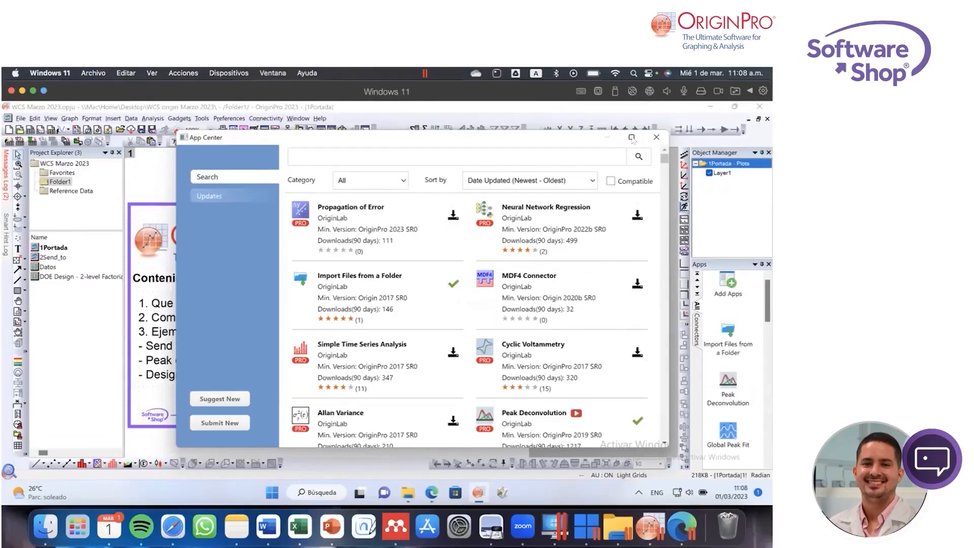
pyautogui.click(656, 138)
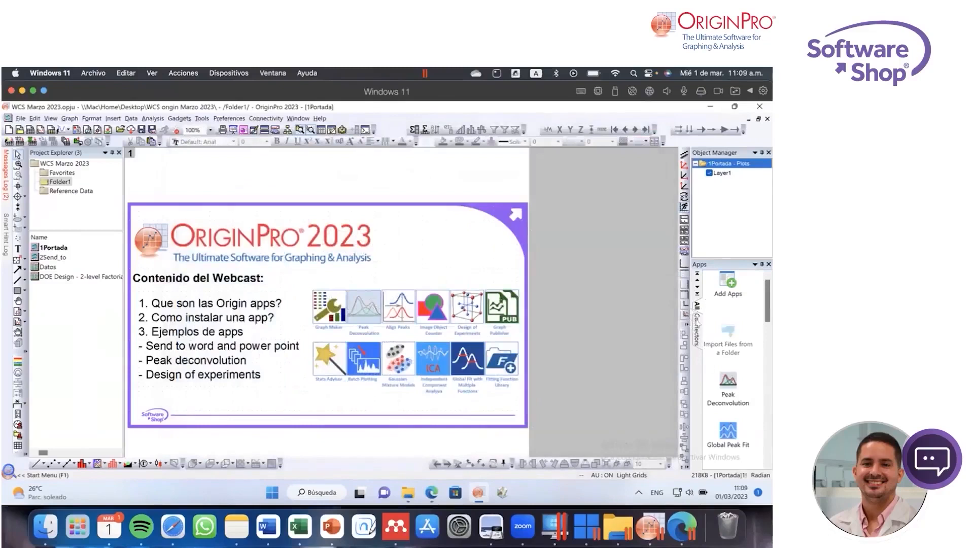
# Step: Add a new tab to the Apps gallery and name it Fitting
pyautogui.click(697, 329)
pyautogui.rightClick(697, 337)
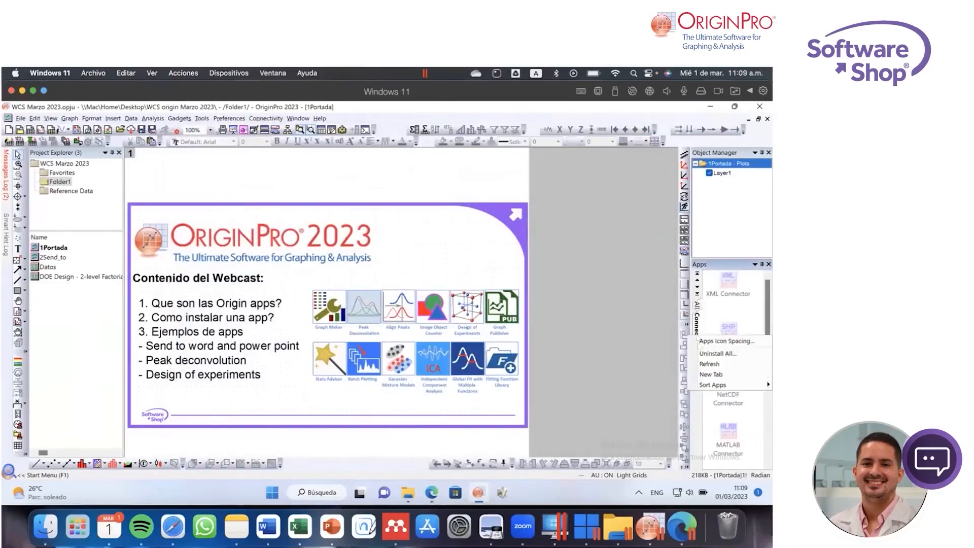
pyautogui.click(713, 375)
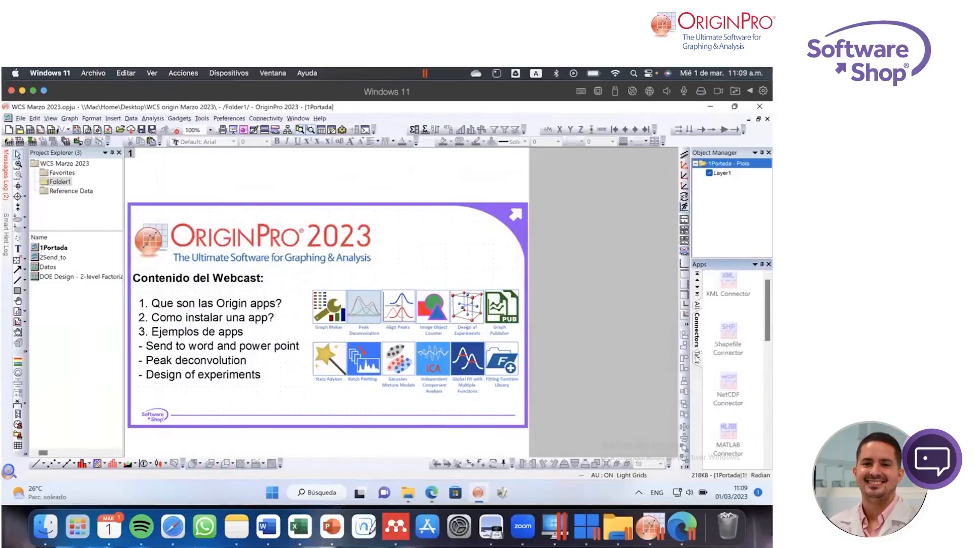
pyautogui.doubleClick(696, 358)
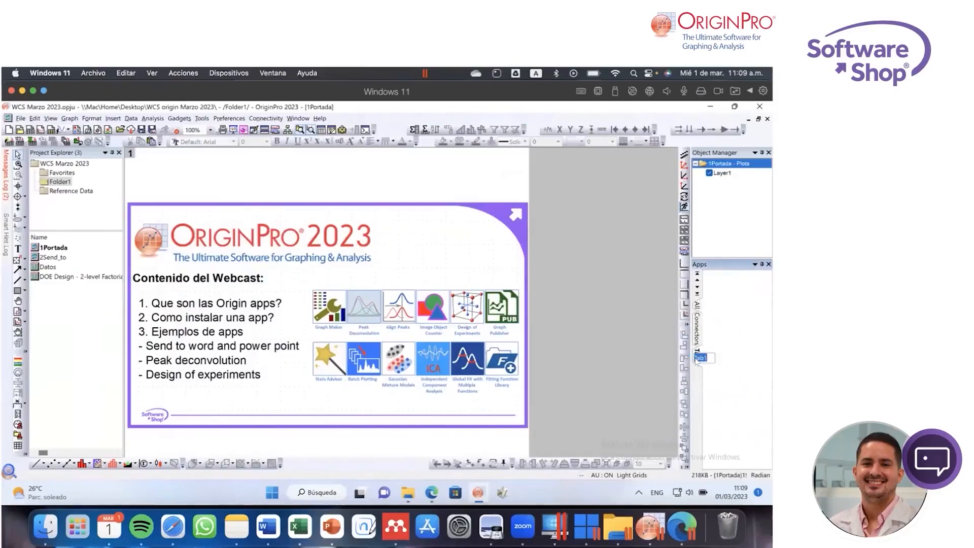
pyautogui.write('Fit')
pyautogui.press('Return')
pyautogui.write('Fittingt')
pyautogui.press('Return')
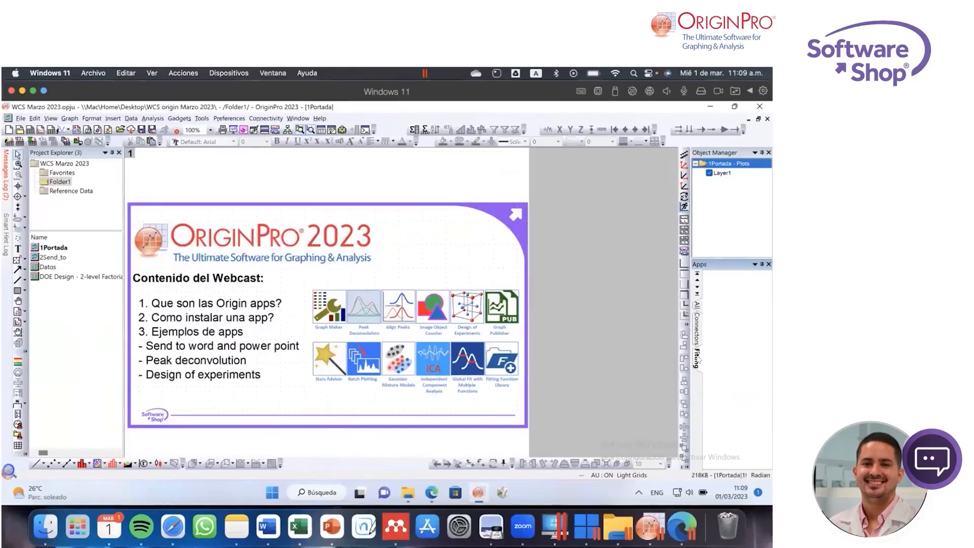
# Step: Look through the apps grouped under Connectors and return to the full list of installed apps
pyautogui.click(699, 332)
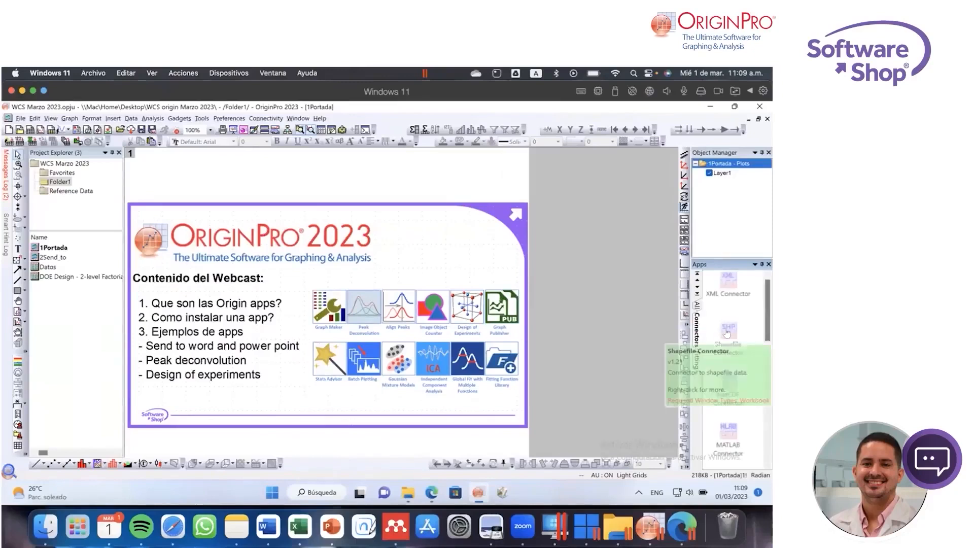
pyautogui.scroll(-2, 726, 333)
pyautogui.scroll(3, 726, 333)
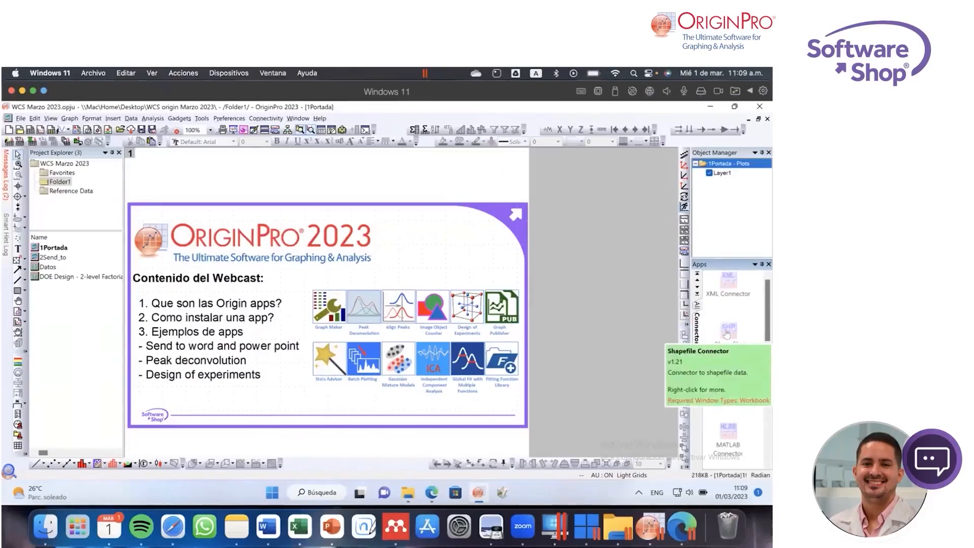
pyautogui.click(698, 307)
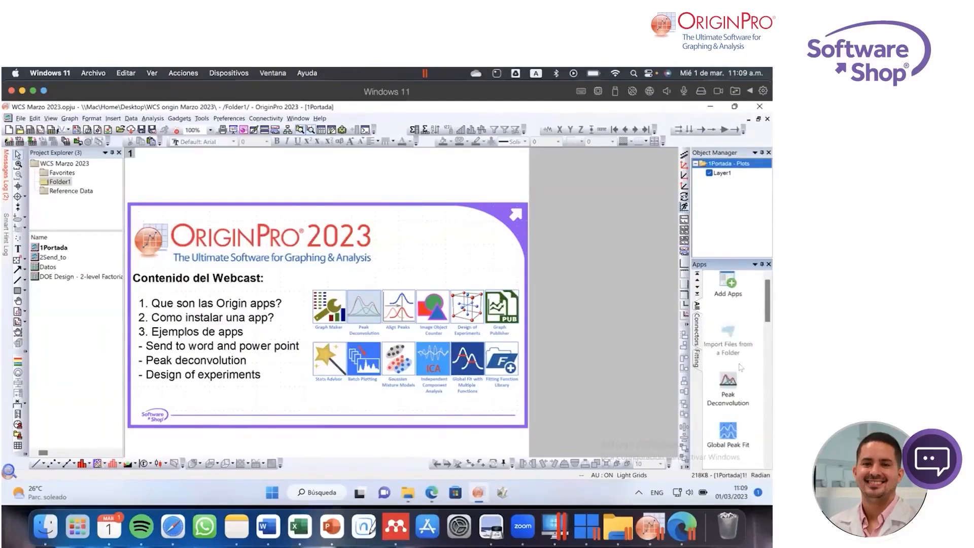
# Step: Add the Peak Deconvolution app to the Fitting tab and display that tab's contents
pyautogui.moveTo(730, 384)
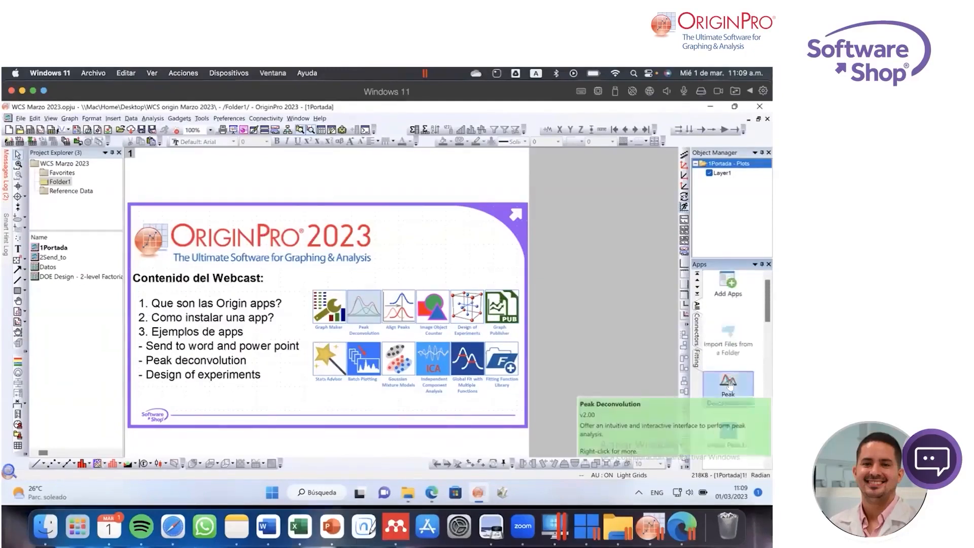
pyautogui.rightClick(729, 381)
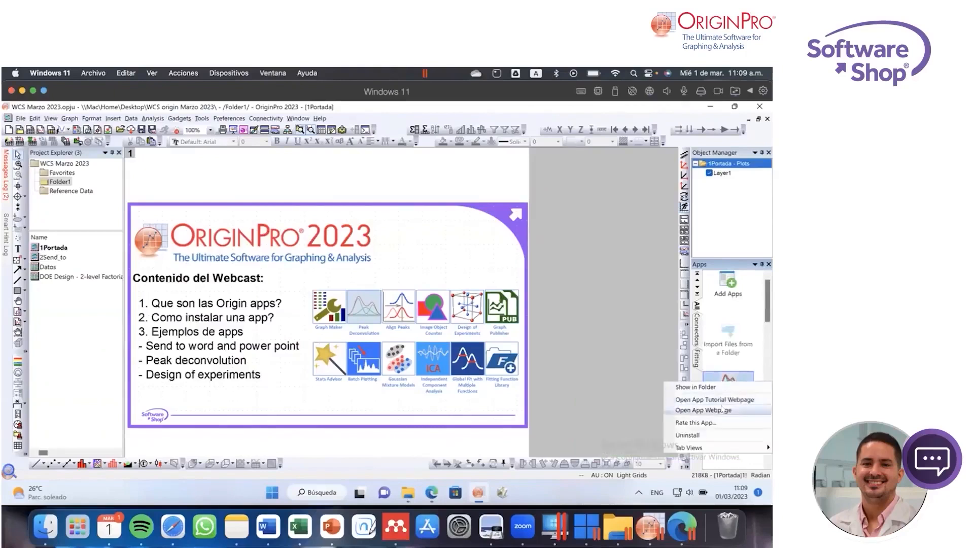
pyautogui.click(646, 449)
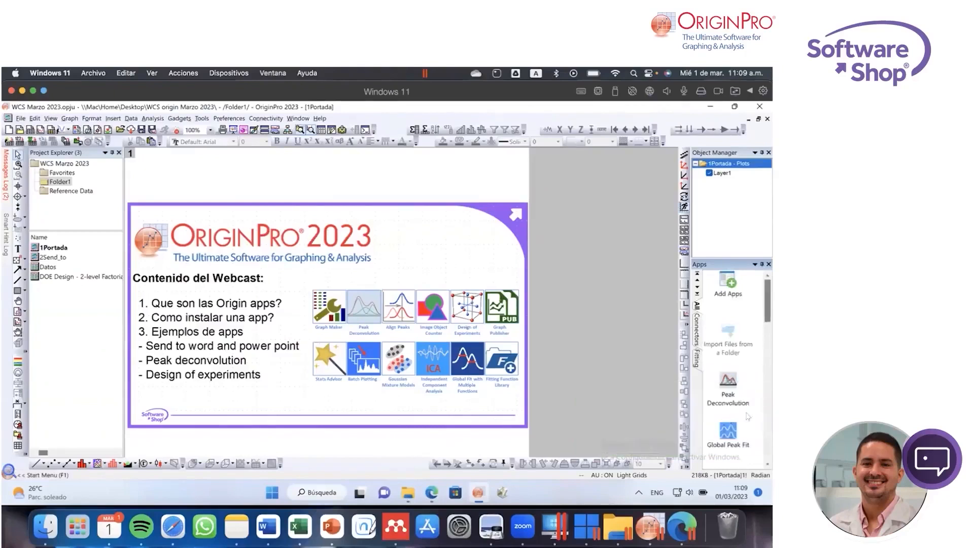
pyautogui.click(698, 361)
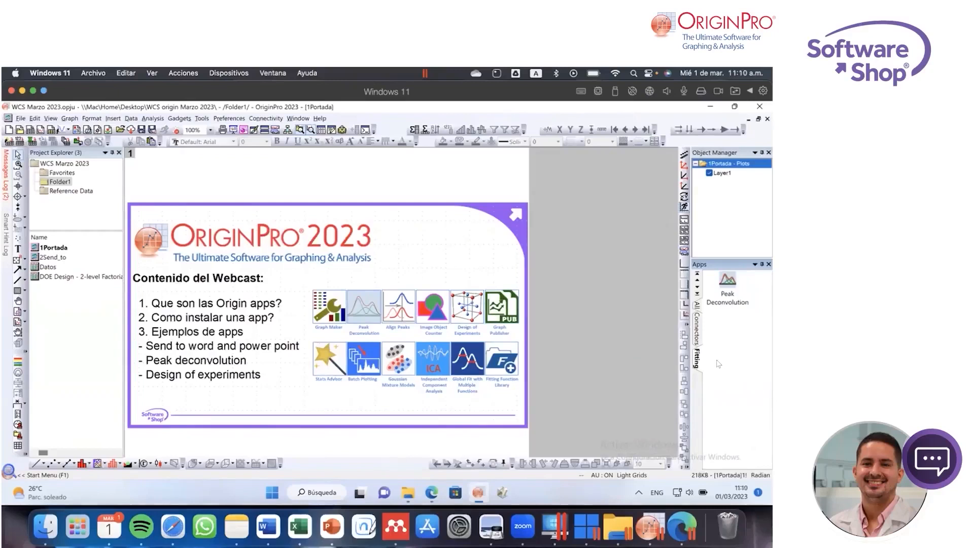
# Step: Look through the full list of installed apps and return to the Fitting group
pyautogui.click(697, 305)
pyautogui.scroll(-3, 738, 369)
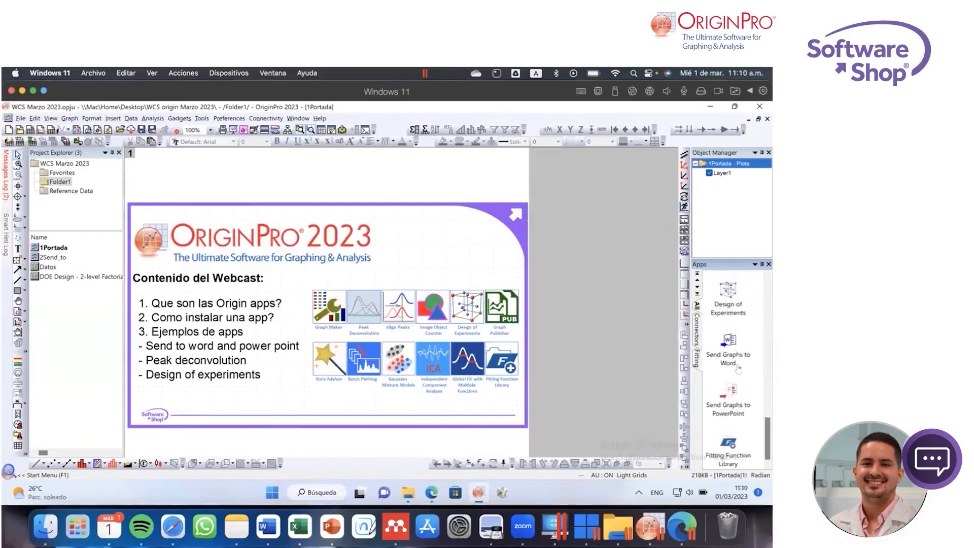
pyautogui.scroll(5, 738, 369)
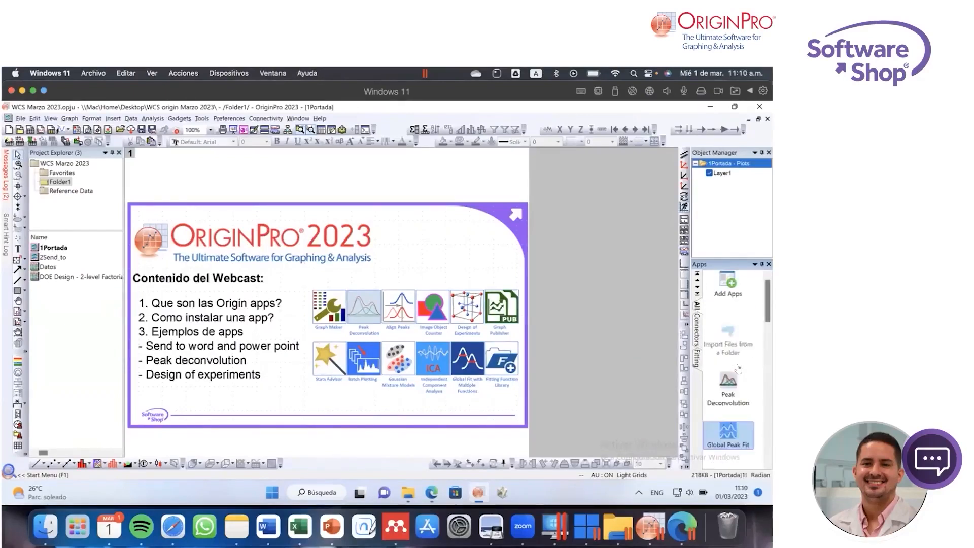
pyautogui.click(699, 360)
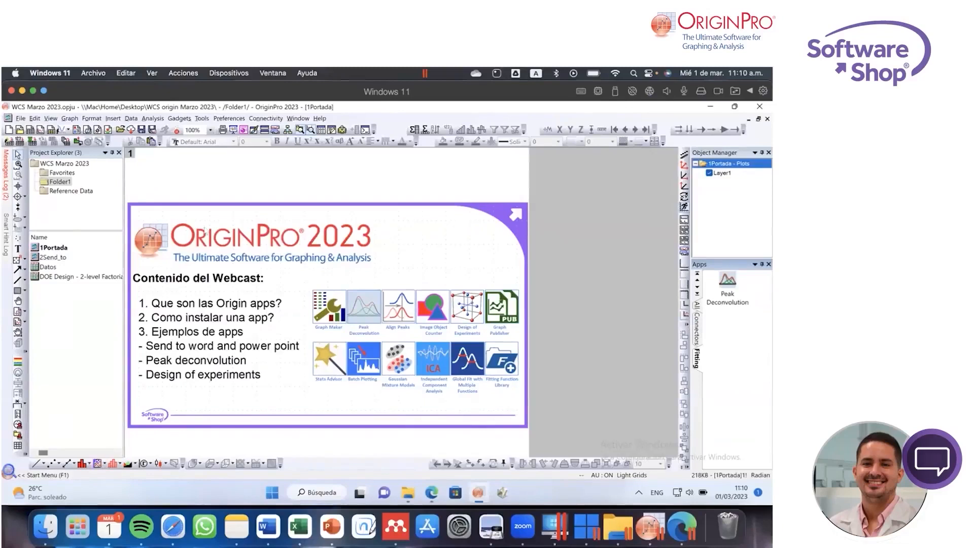
# Step: Open the 2Send_to graph and launch the Send Graphs to PowerPoint app from the full list of apps
pyautogui.doubleClick(77, 258)
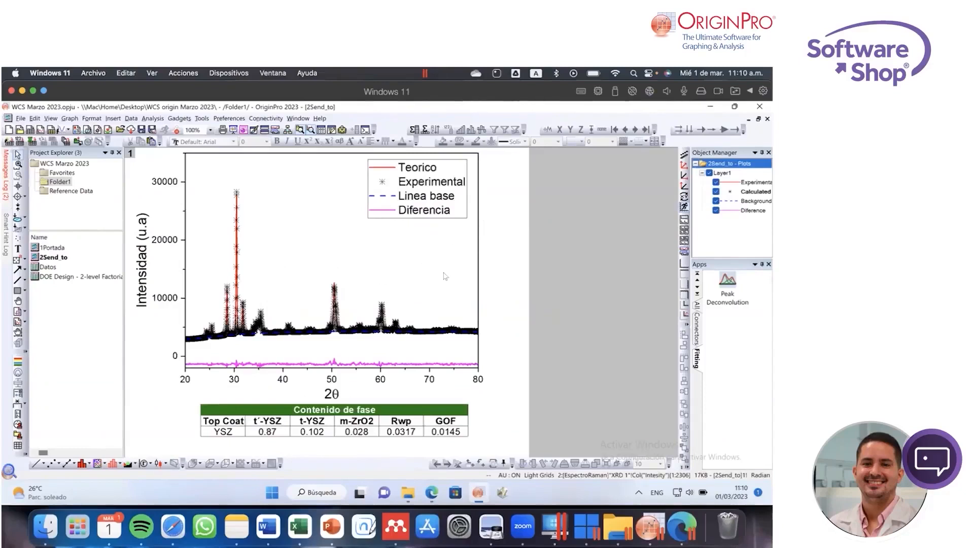
pyautogui.click(698, 308)
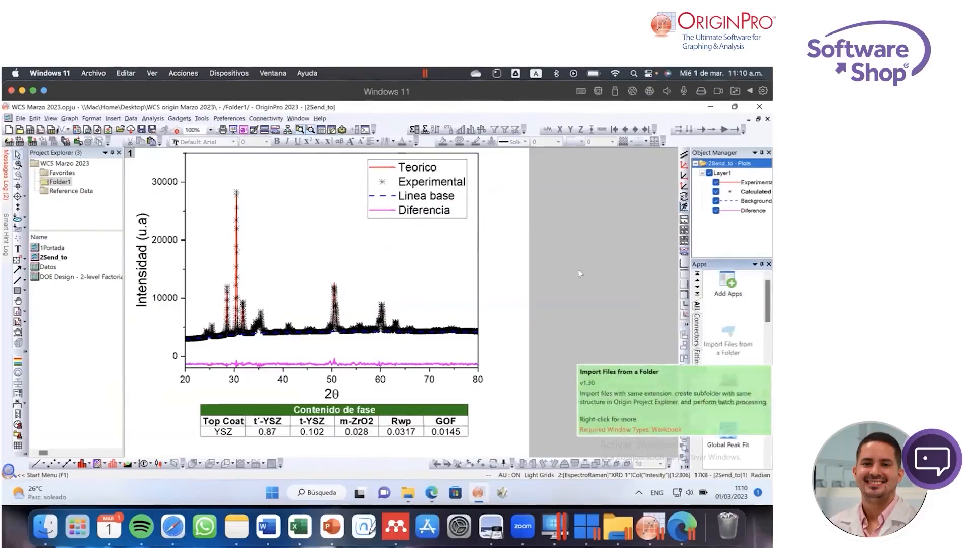
pyautogui.scroll(-10, 734, 355)
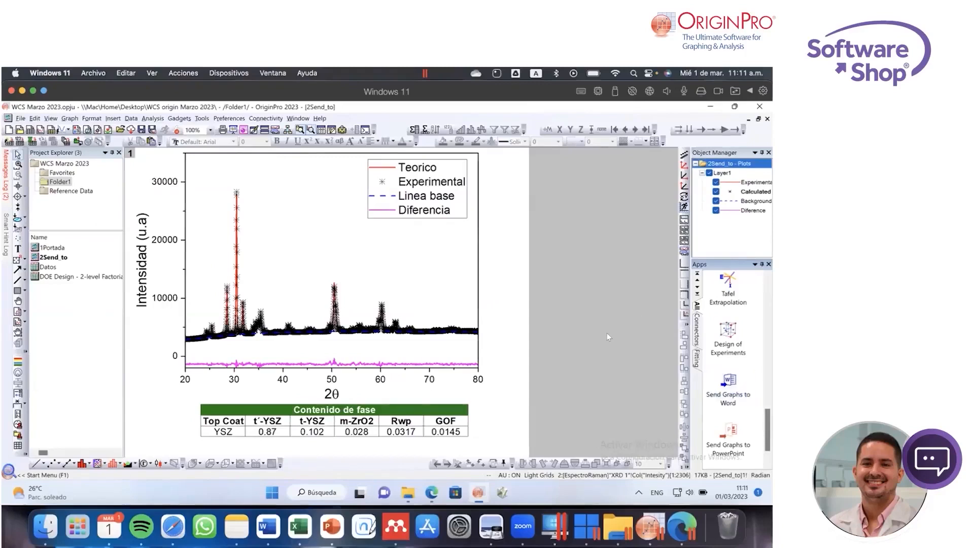
pyautogui.click(729, 441)
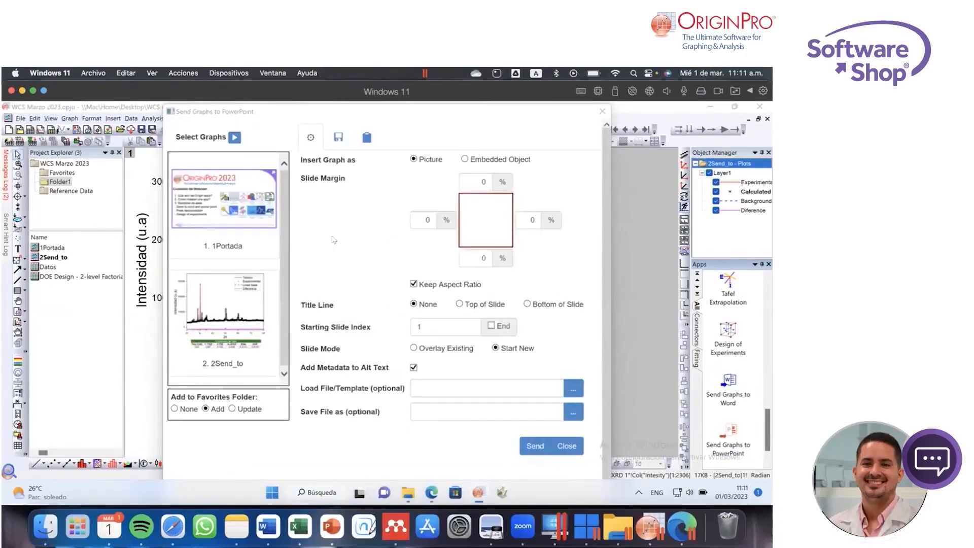
# Step: Review the graphs listed for sending and the options for choosing which graphs to include
pyautogui.scroll(-1, 284, 212)
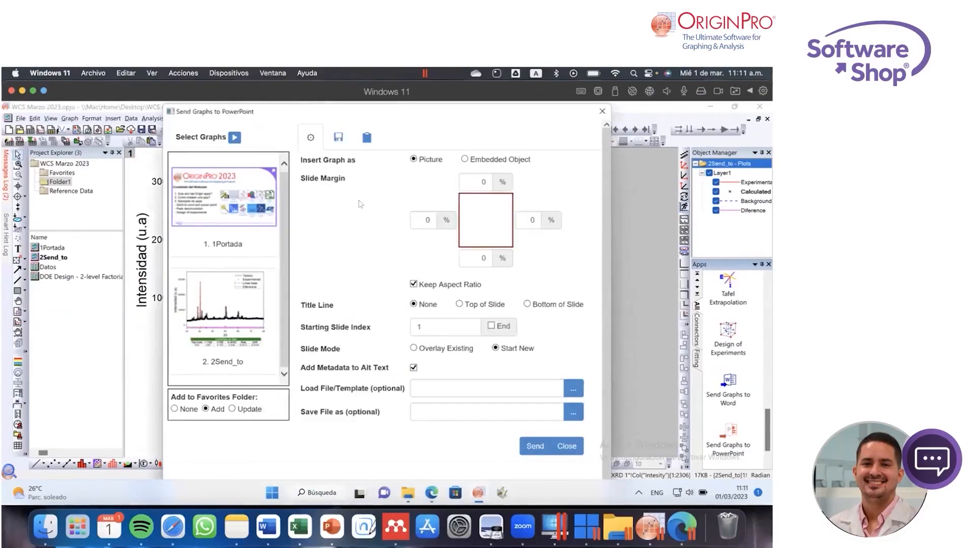
pyautogui.moveTo(245, 256)
pyautogui.click(234, 137)
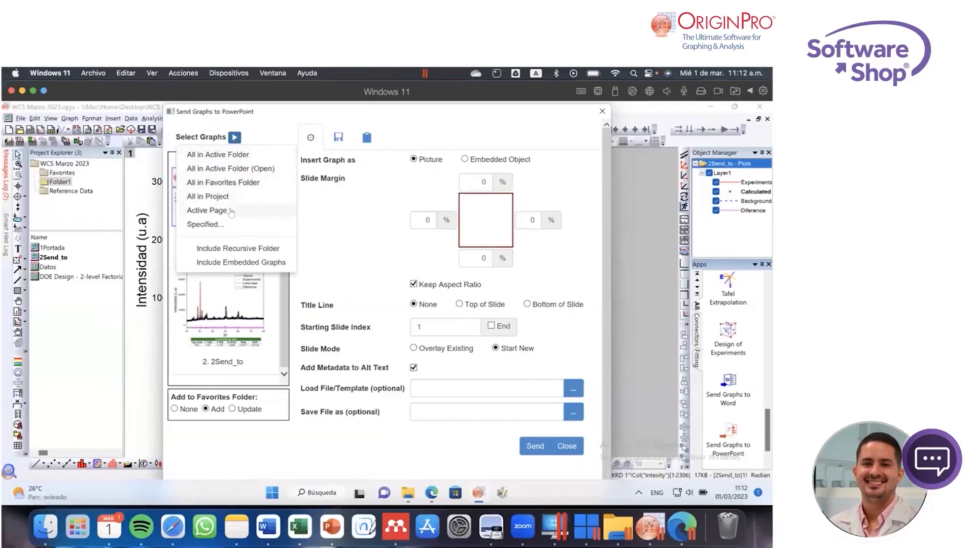
pyautogui.click(342, 219)
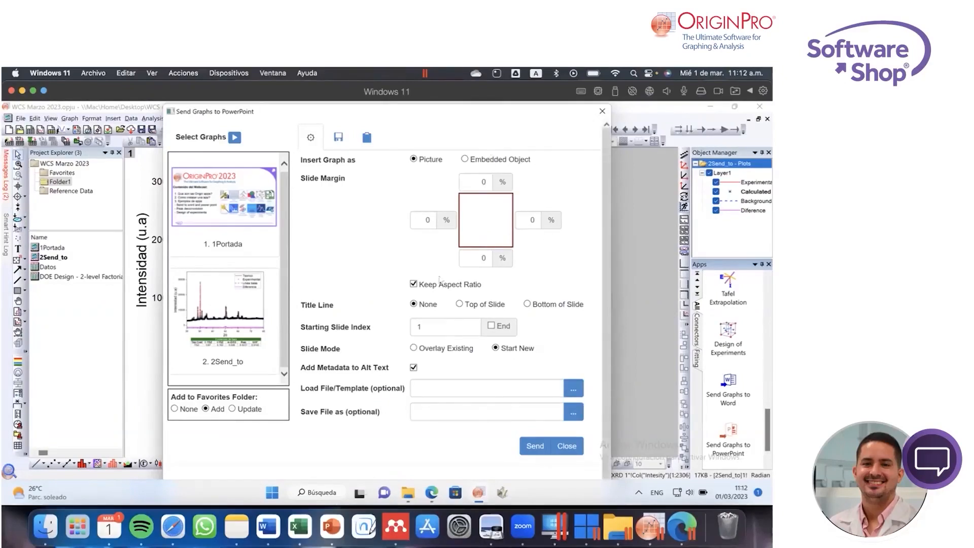
# Step: Try the Top of Slide title line, look at its title naming choices, and set the title line back to None
pyautogui.click(482, 308)
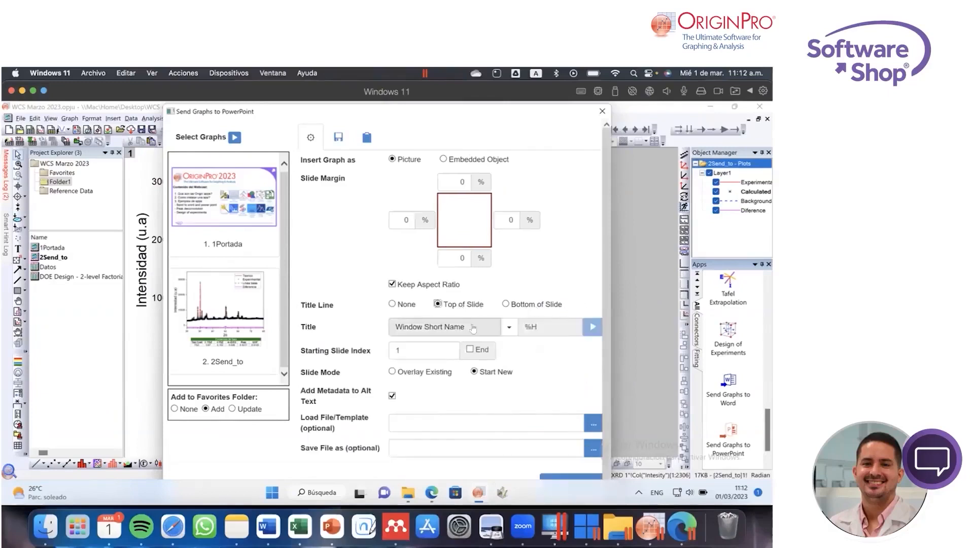
pyautogui.click(509, 327)
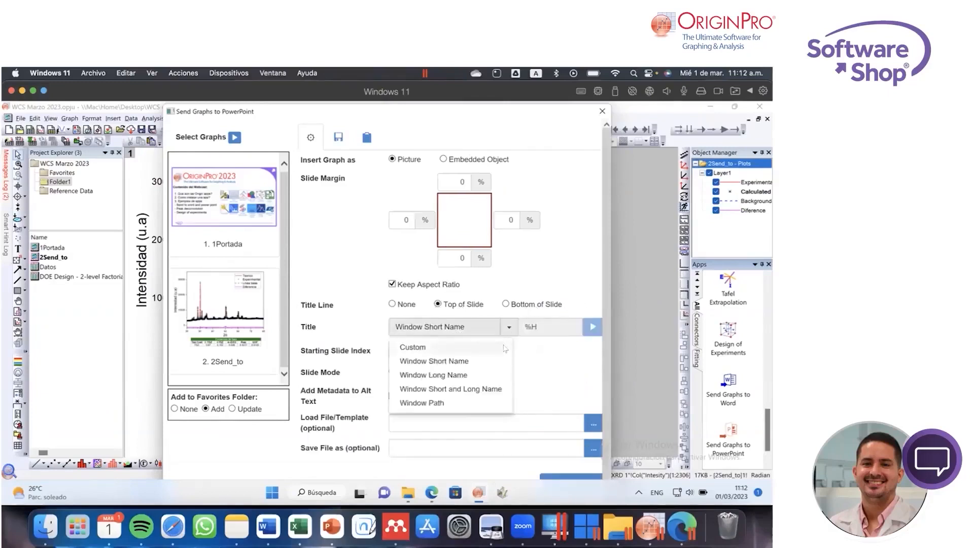
pyautogui.click(545, 359)
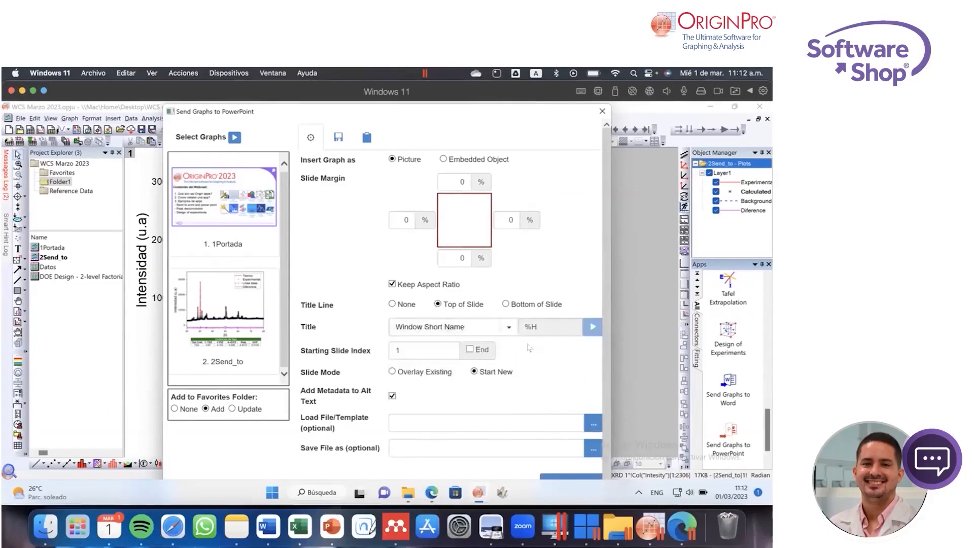
pyautogui.click(406, 305)
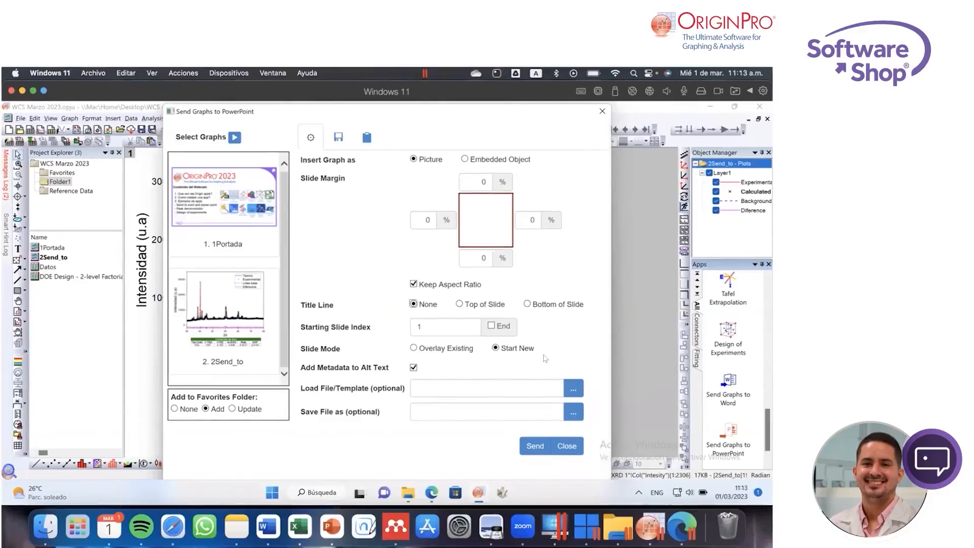
# Step: Send both graphs to PowerPoint as pictures, switch to the new presentation and inspect the image on each slide
pyautogui.moveTo(234, 180)
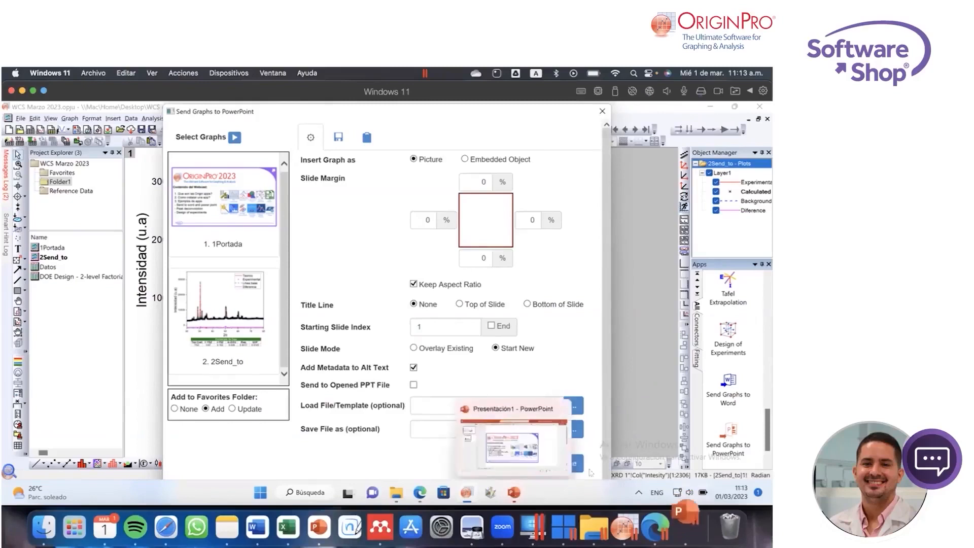
pyautogui.click(514, 494)
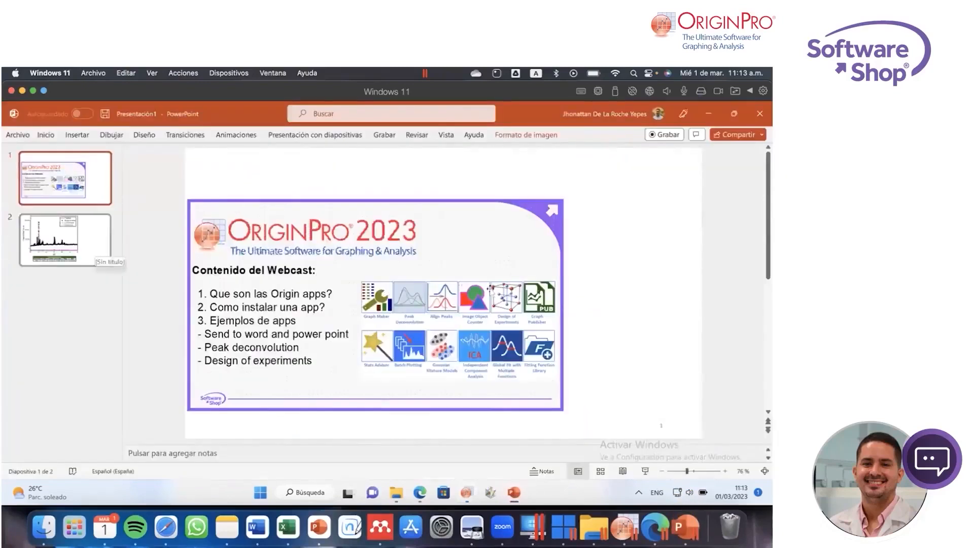
pyautogui.click(315, 234)
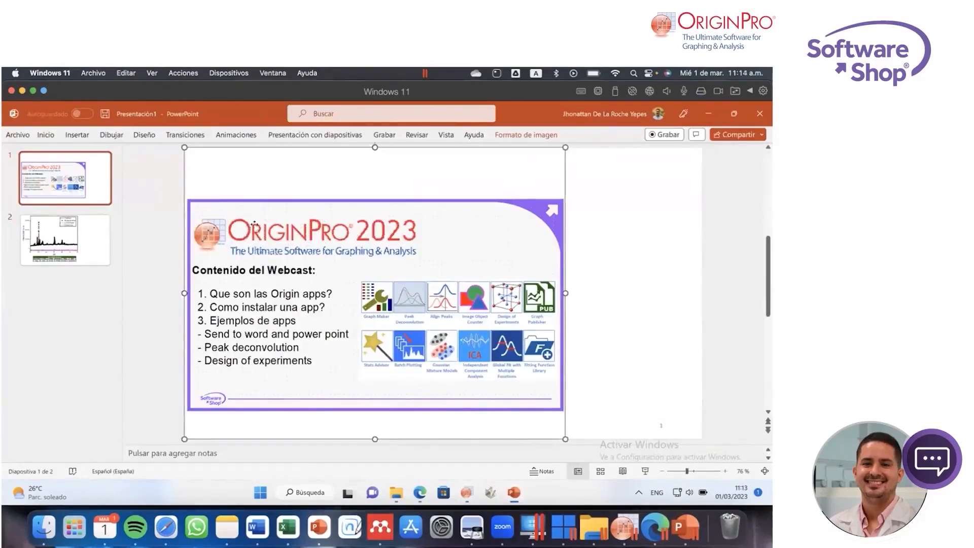
pyautogui.click(102, 234)
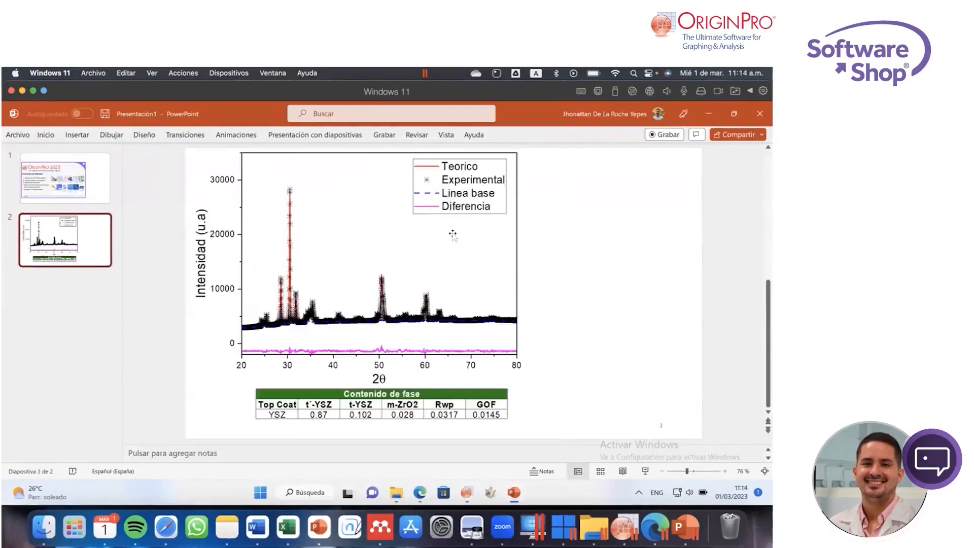
pyautogui.click(404, 263)
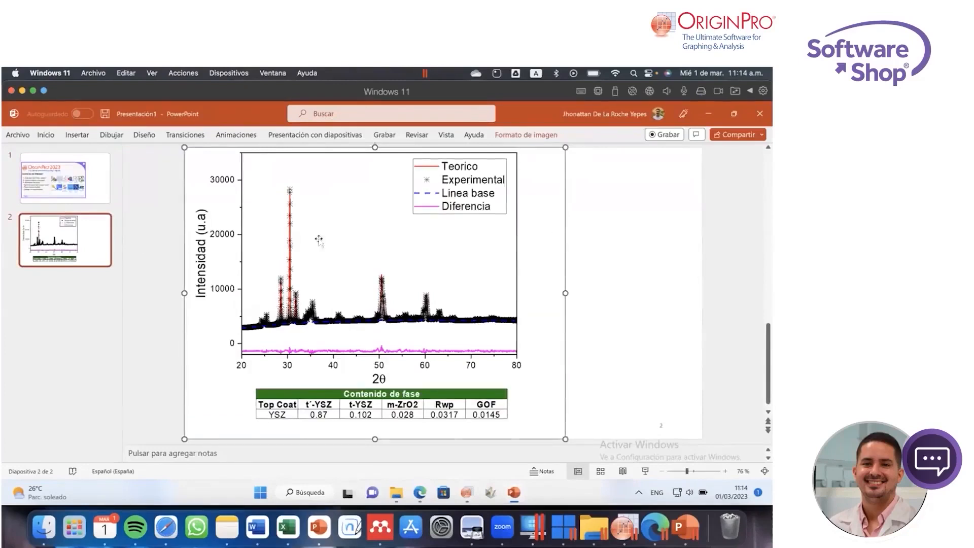
# Step: Add a blank slide after slide 2 and compare it with the graph slide
pyautogui.click(94, 239)
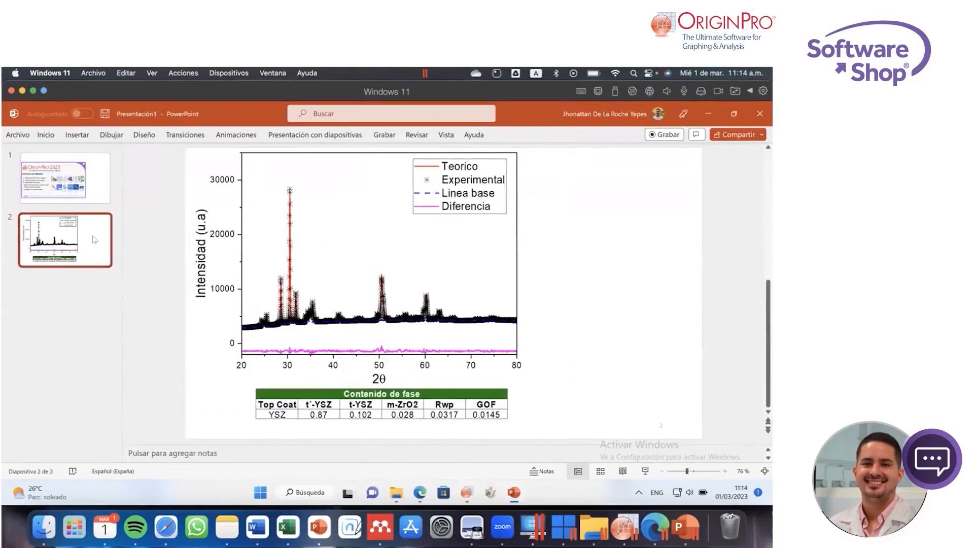
pyautogui.press('Return')
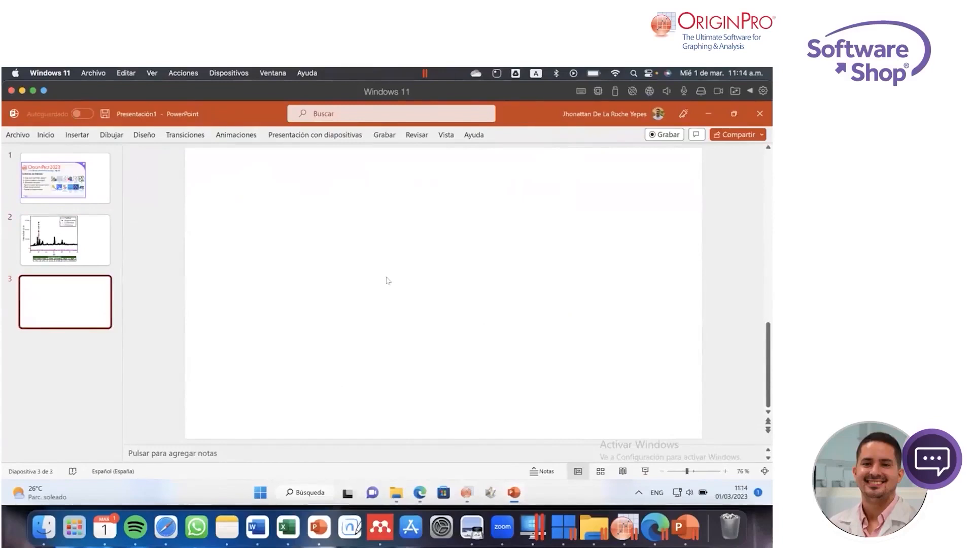
pyautogui.click(84, 233)
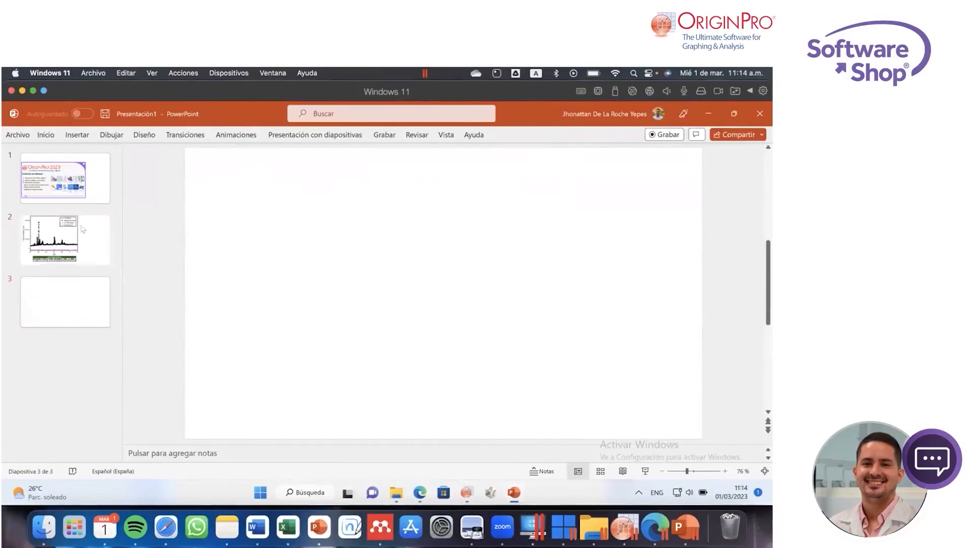
pyautogui.click(84, 293)
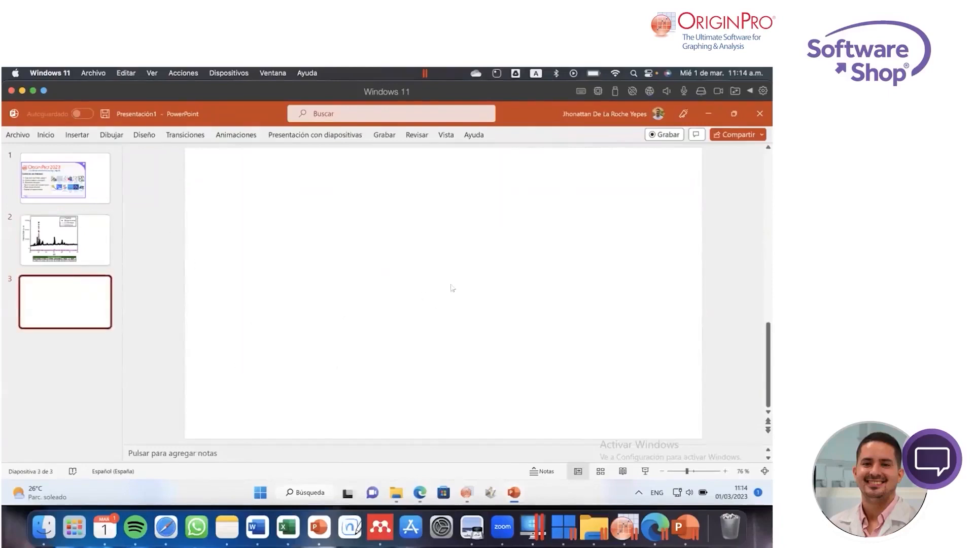
pyautogui.click(93, 237)
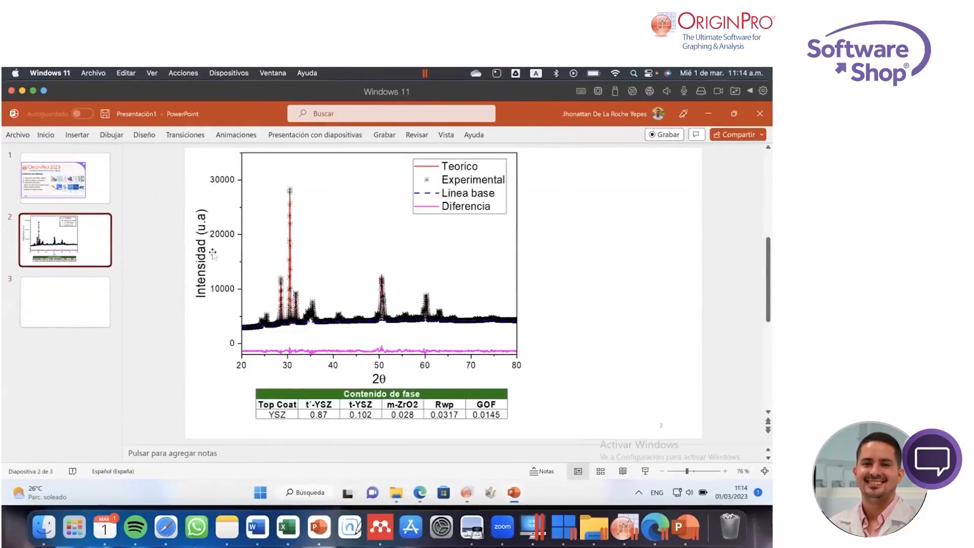
pyautogui.click(110, 304)
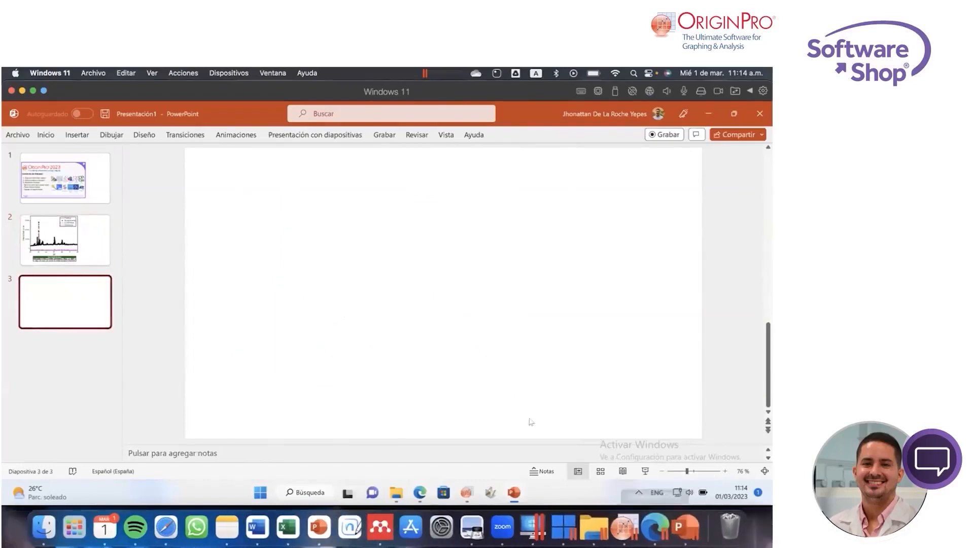
# Step: Switch back to OriginPro and close the Send Graphs to PowerPoint dialog
pyautogui.click(624, 527)
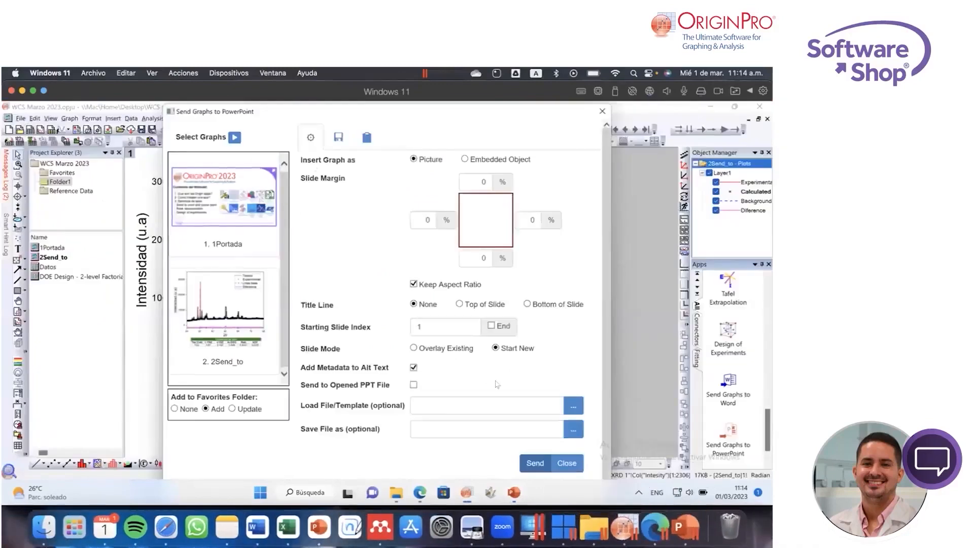
pyautogui.click(566, 463)
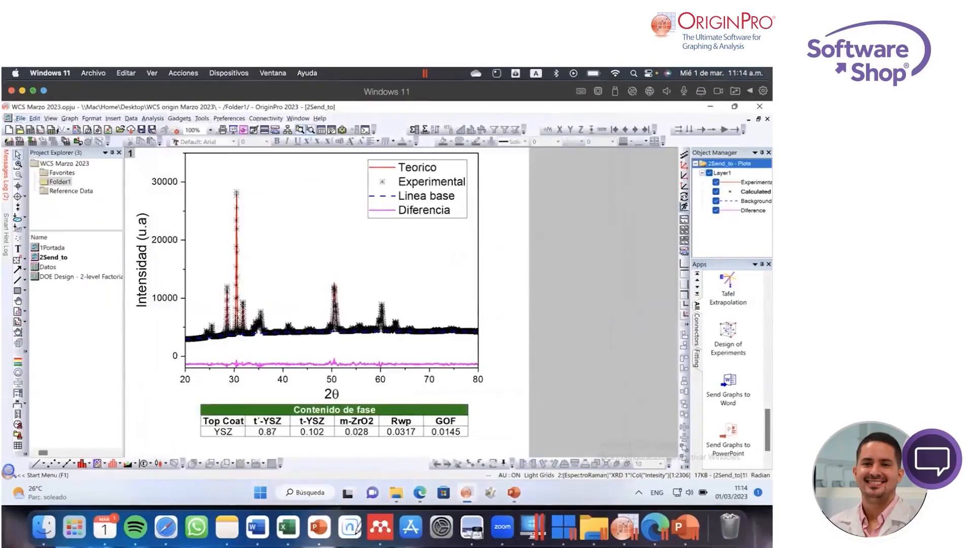
# Step: Open the Export Graph dialog for the 2Send_to graph and set the image type to JPEG
pyautogui.click(21, 118)
pyautogui.moveTo(76, 278)
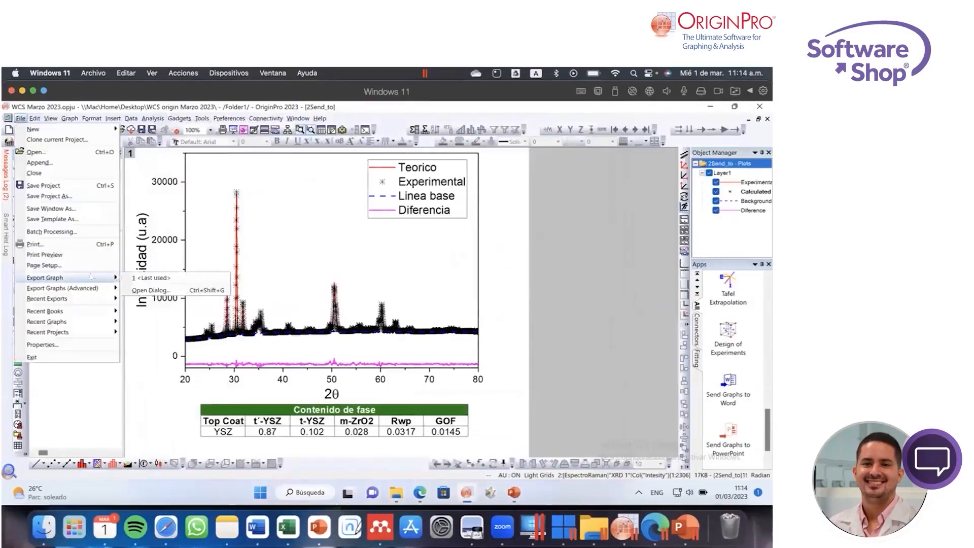
pyautogui.click(161, 289)
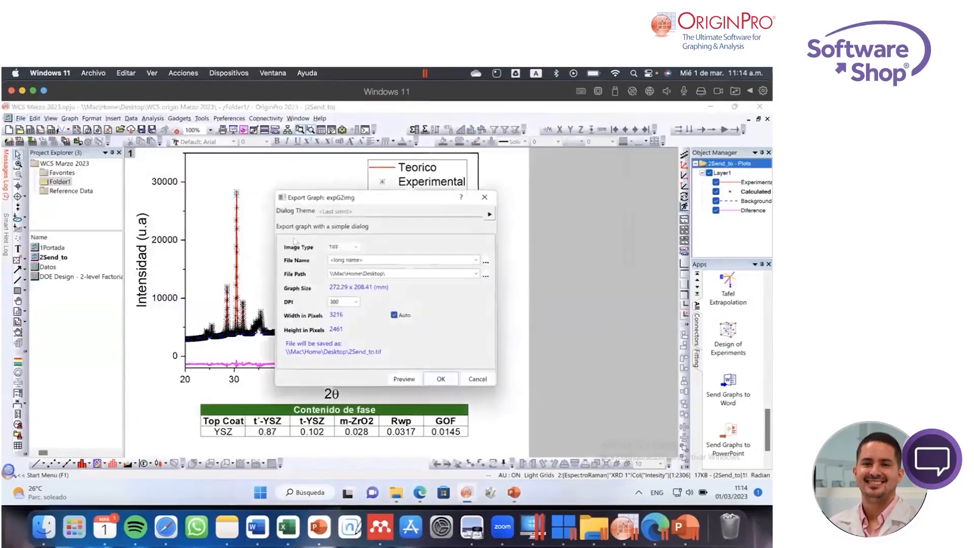
pyautogui.click(351, 250)
pyautogui.click(355, 272)
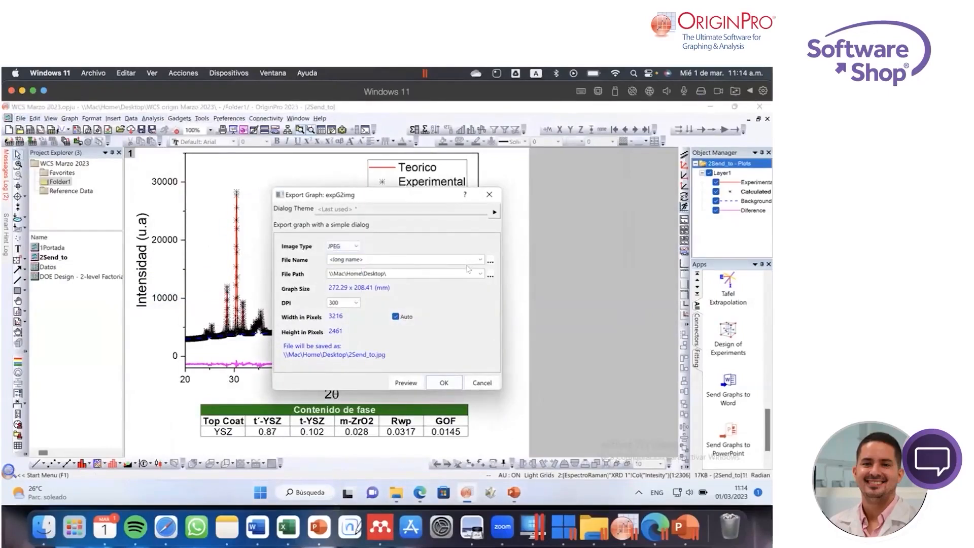
# Step: Try the WCS origin Marzo 2023 folder as the export file path and set the path back to the Desktop
pyautogui.click(490, 276)
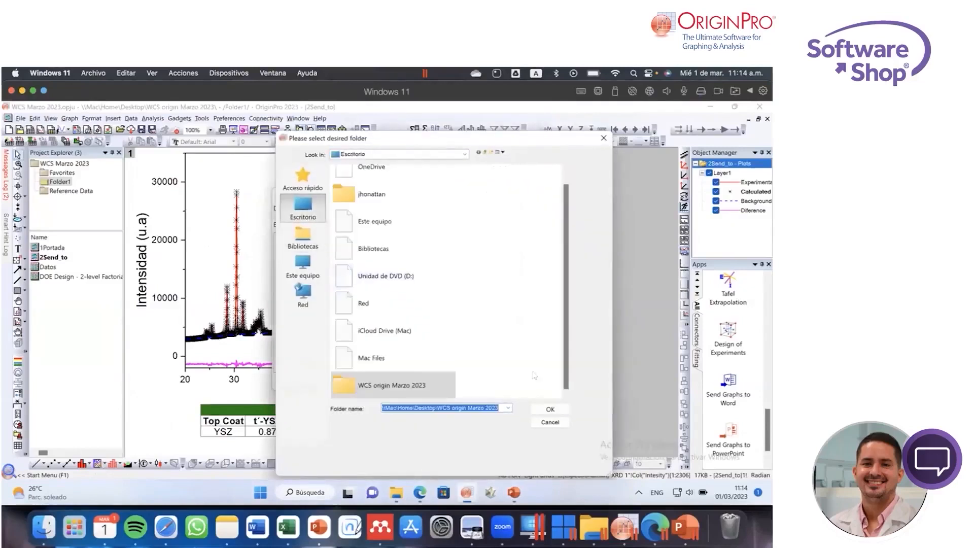
pyautogui.click(550, 409)
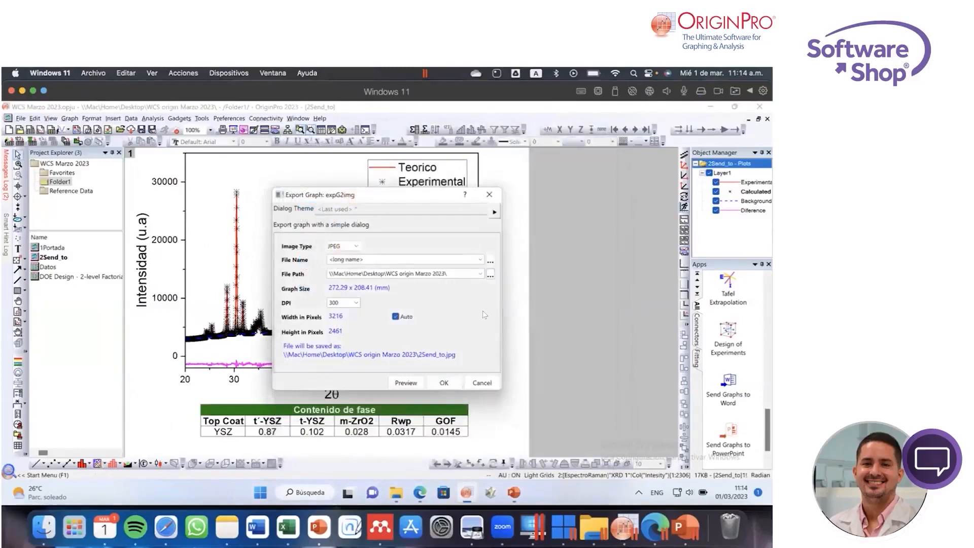
pyautogui.click(490, 275)
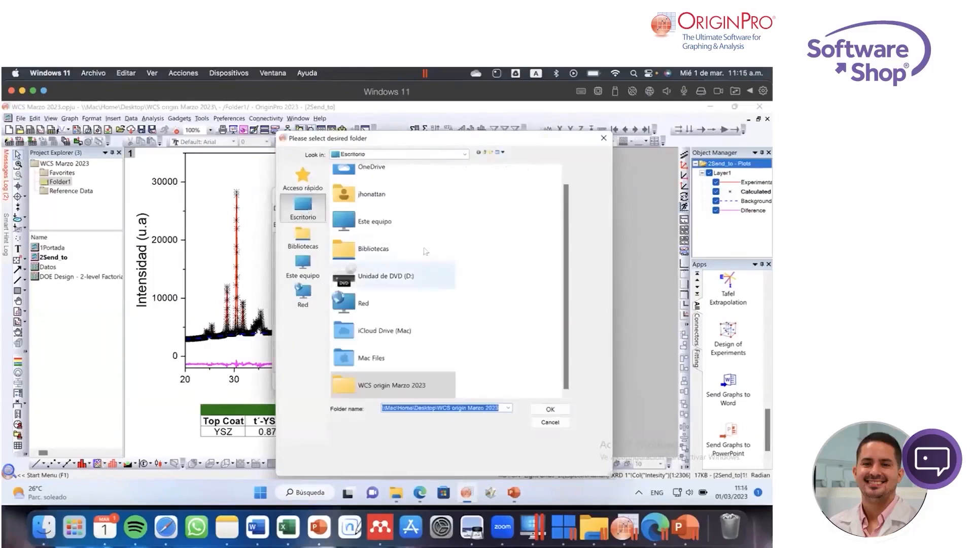
pyautogui.click(307, 202)
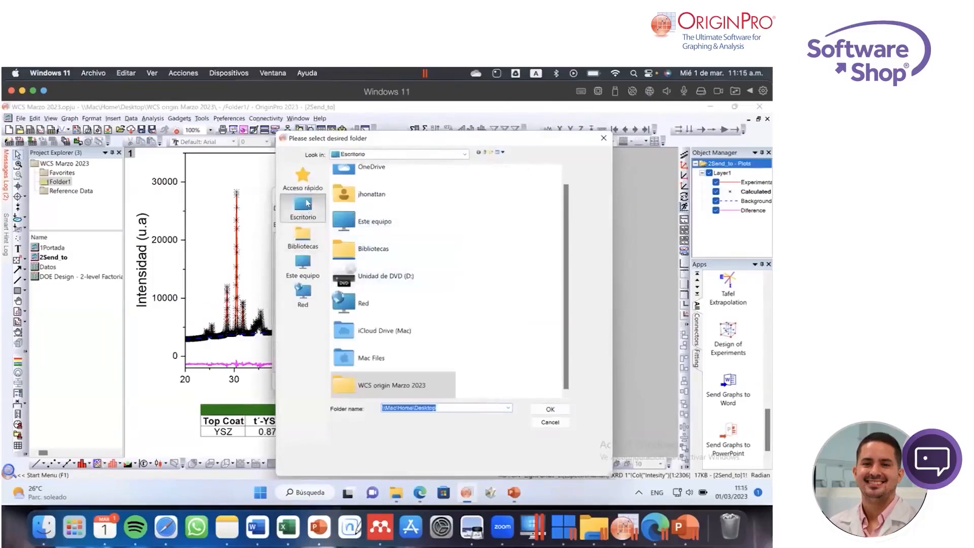
pyautogui.click(547, 408)
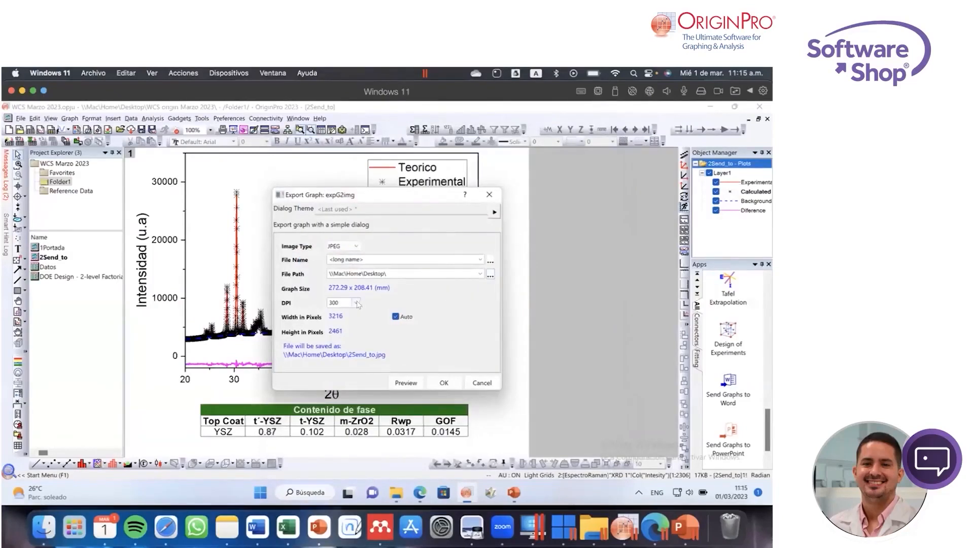
# Step: Export the 2Send_to graph to the Desktop as a JPEG at 300 DPI
pyautogui.click(357, 303)
pyautogui.click(460, 316)
pyautogui.click(447, 384)
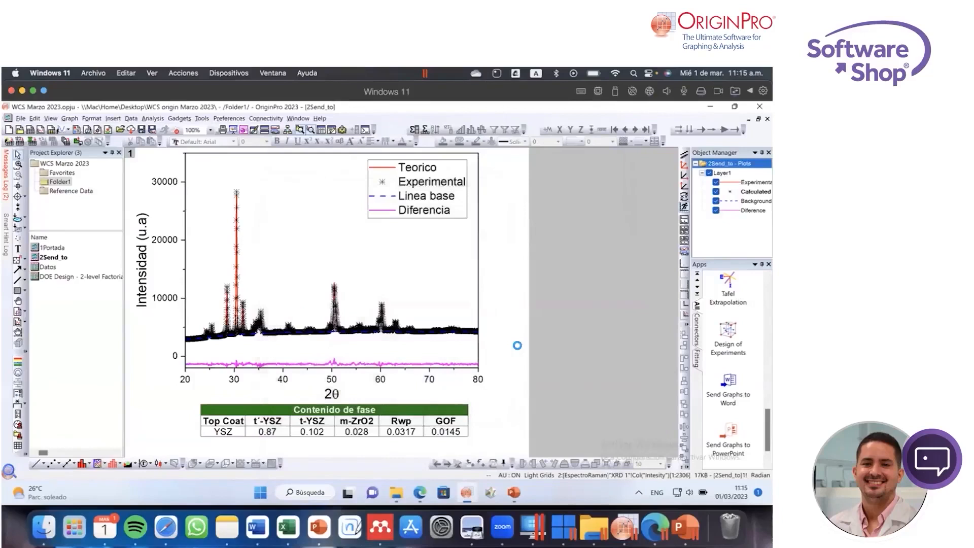
# Step: Switch to PowerPoint, insert the 2Send_to image from the Desktop on slide 3, and close the design suggestions
pyautogui.click(690, 518)
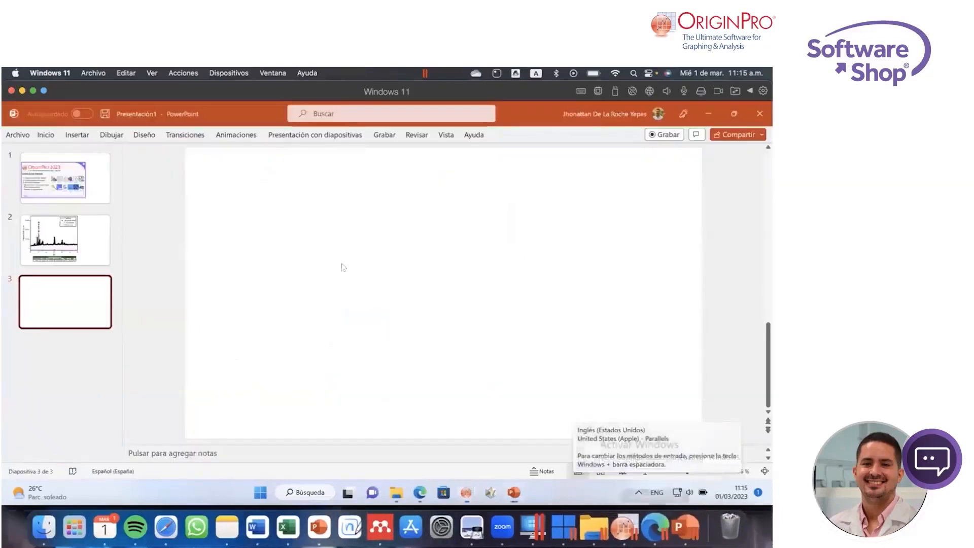
pyautogui.click(85, 134)
pyautogui.click(153, 162)
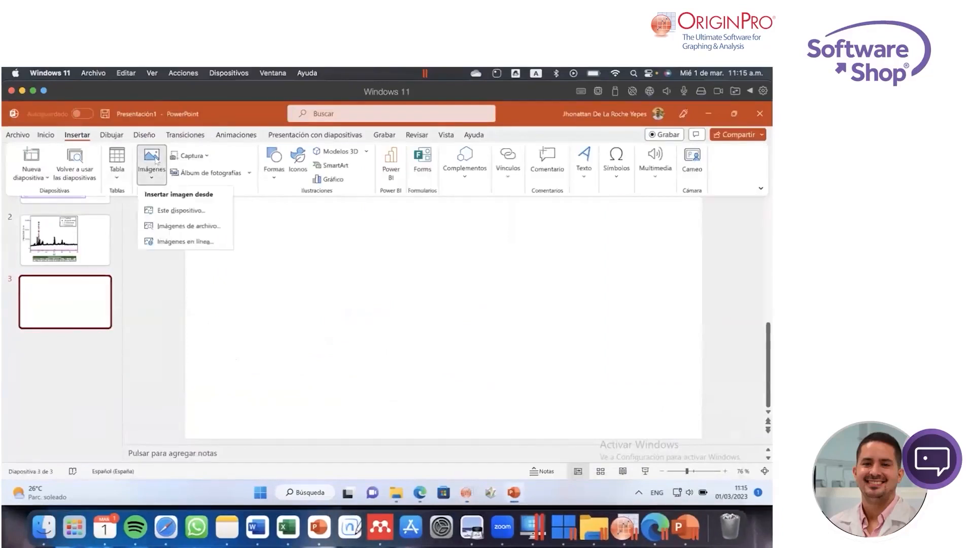
pyautogui.click(339, 264)
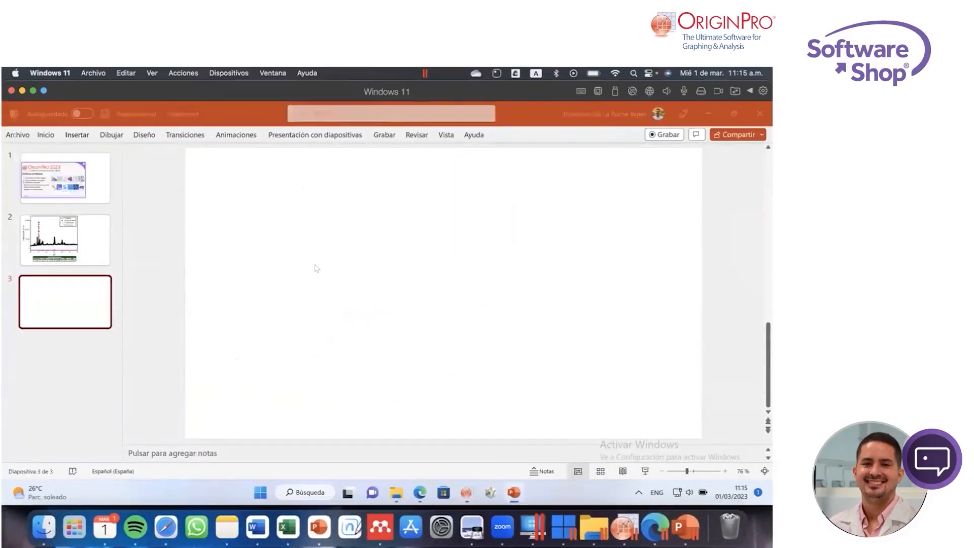
pyautogui.scroll(3, 81, 240)
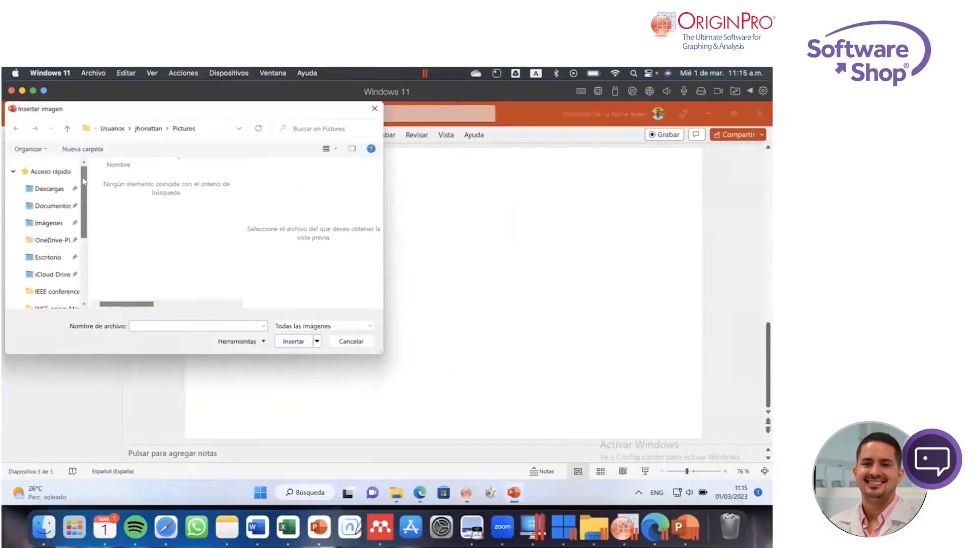
pyautogui.click(53, 256)
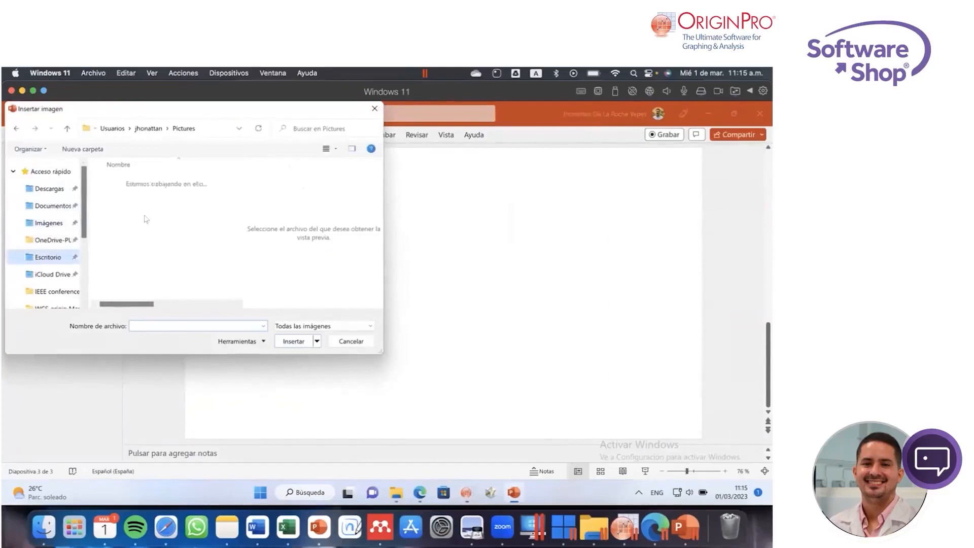
pyautogui.click(146, 199)
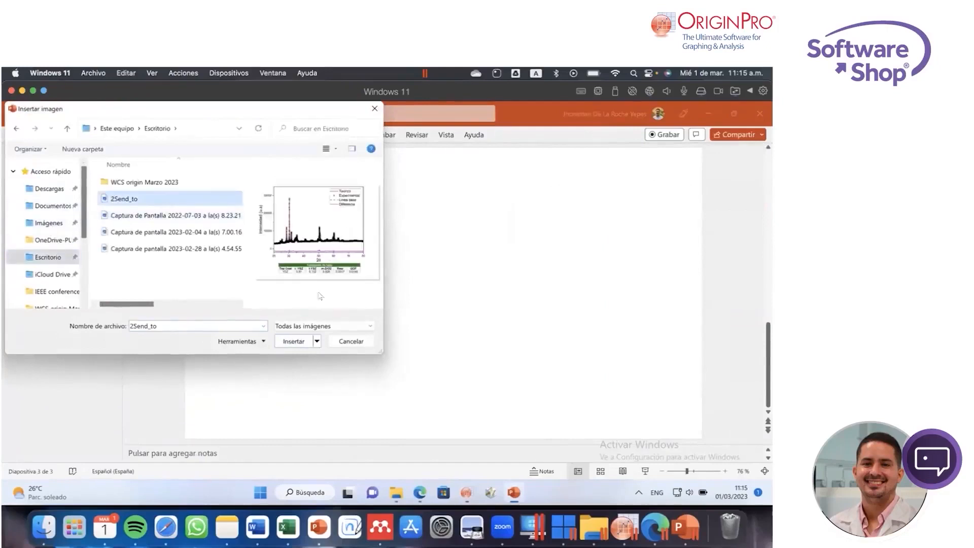
pyautogui.click(294, 341)
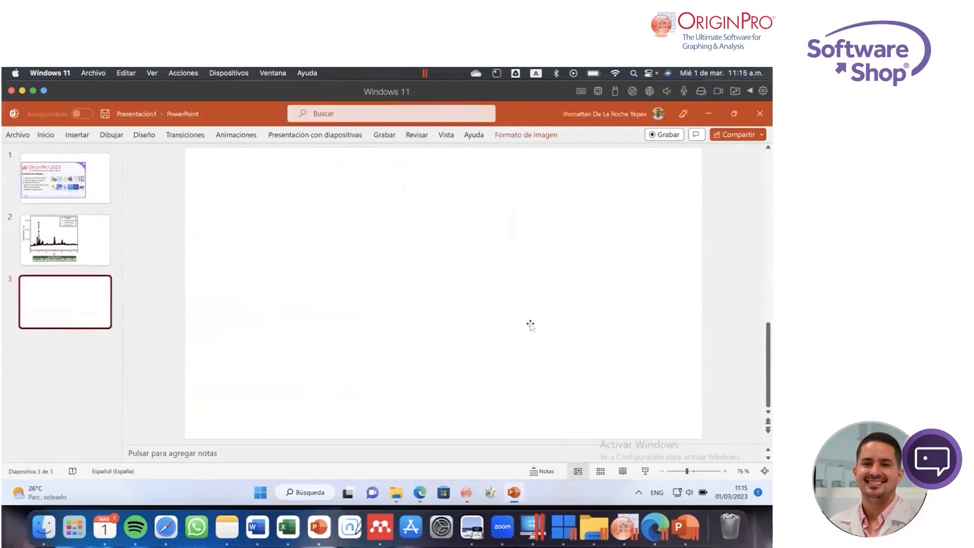
pyautogui.click(638, 284)
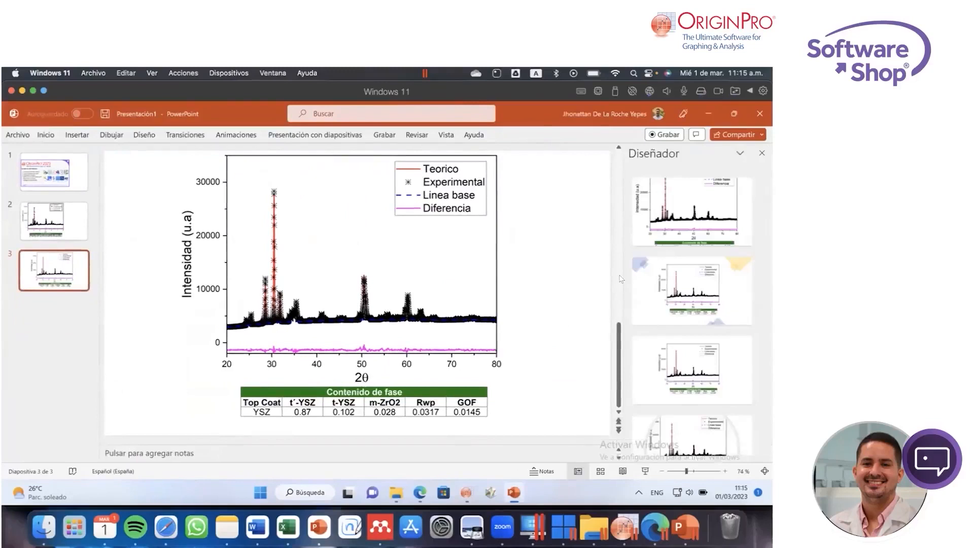
pyautogui.click(761, 153)
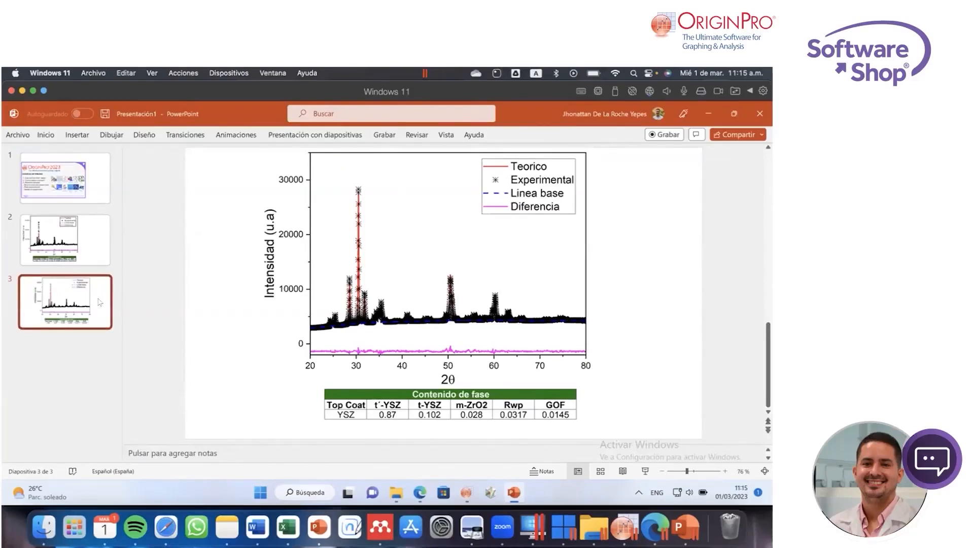
# Step: Add a blank slide after slide 3 and copy the page of the 2Send_to graph in OriginPro
pyautogui.hotkey('ctrl', 'm')
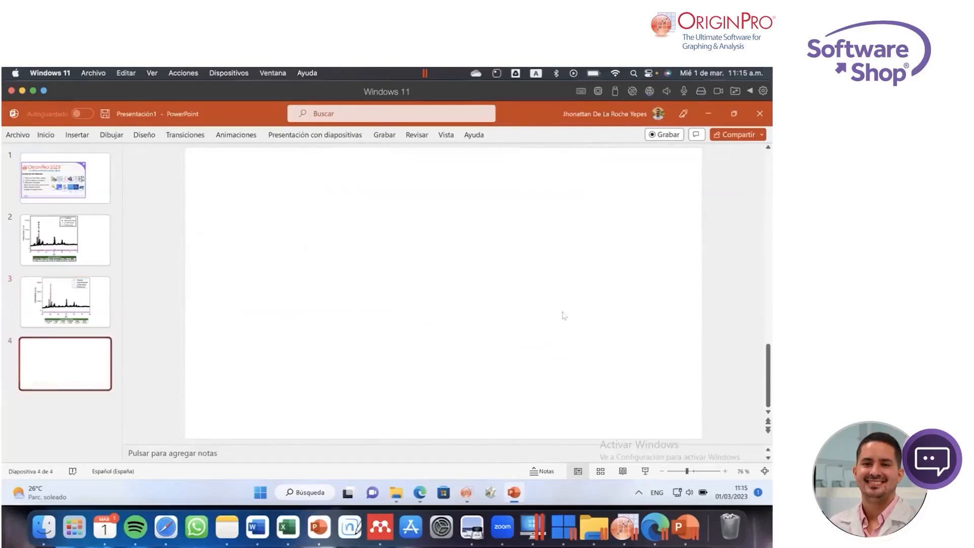
pyautogui.click(624, 524)
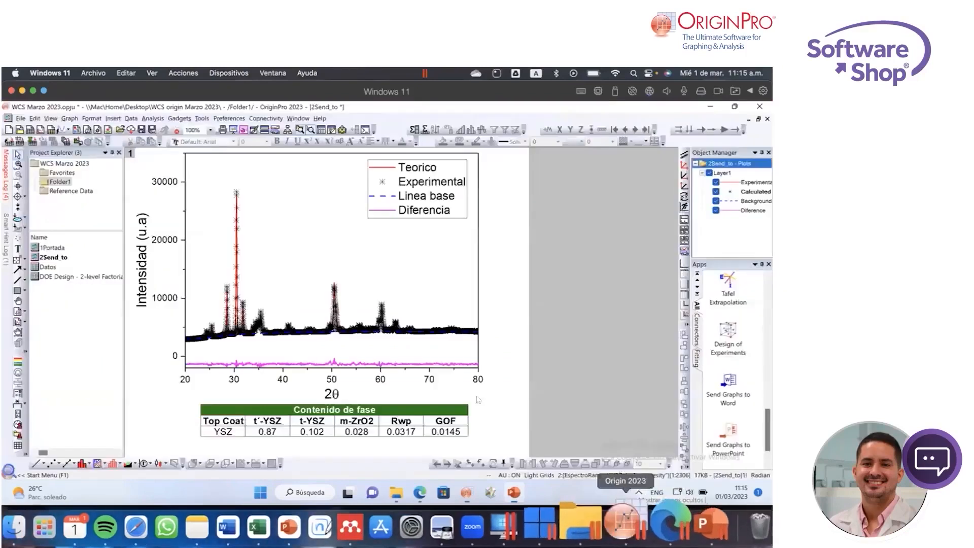
pyautogui.click(35, 118)
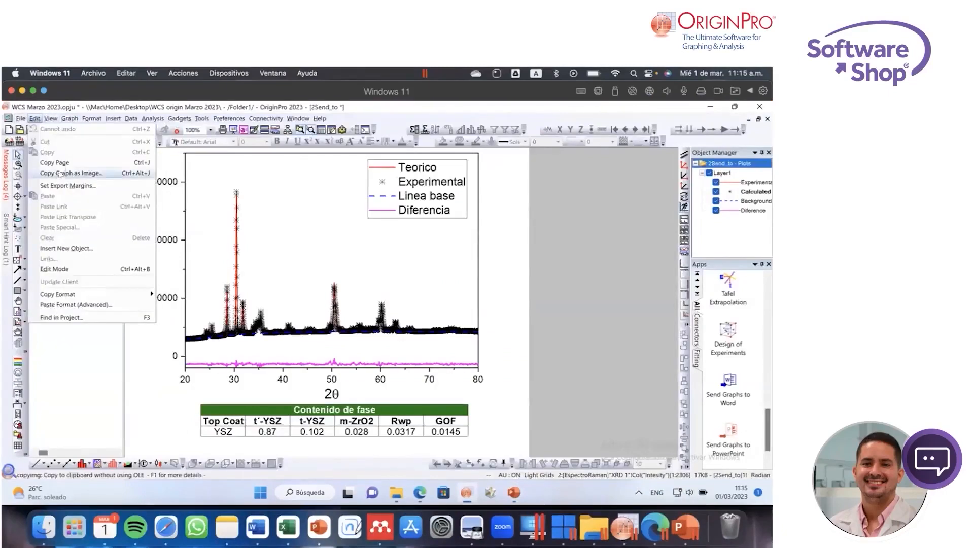
pyautogui.click(73, 161)
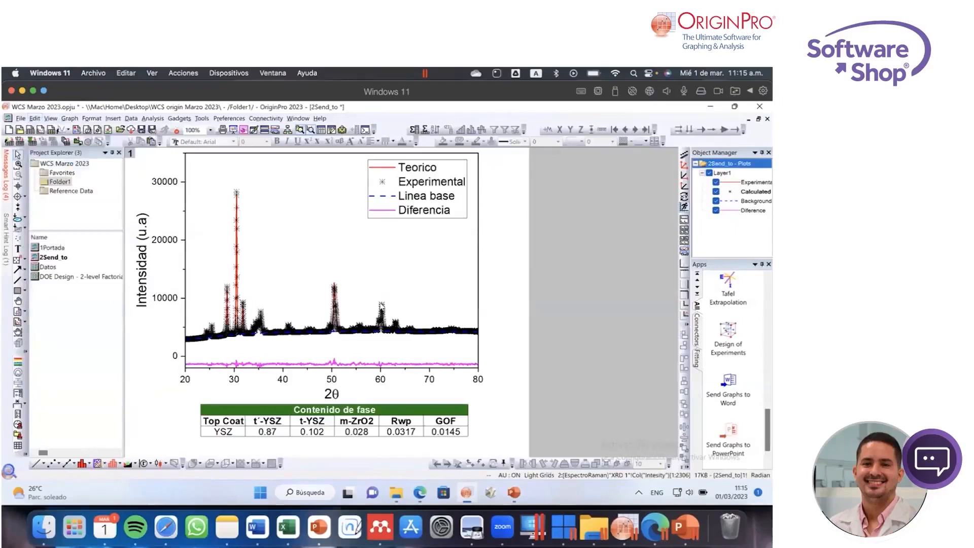
# Step: Switch to PowerPoint and paste the copied graph page onto slide 4 as an editable object
pyautogui.click(686, 528)
pyautogui.rightClick(383, 241)
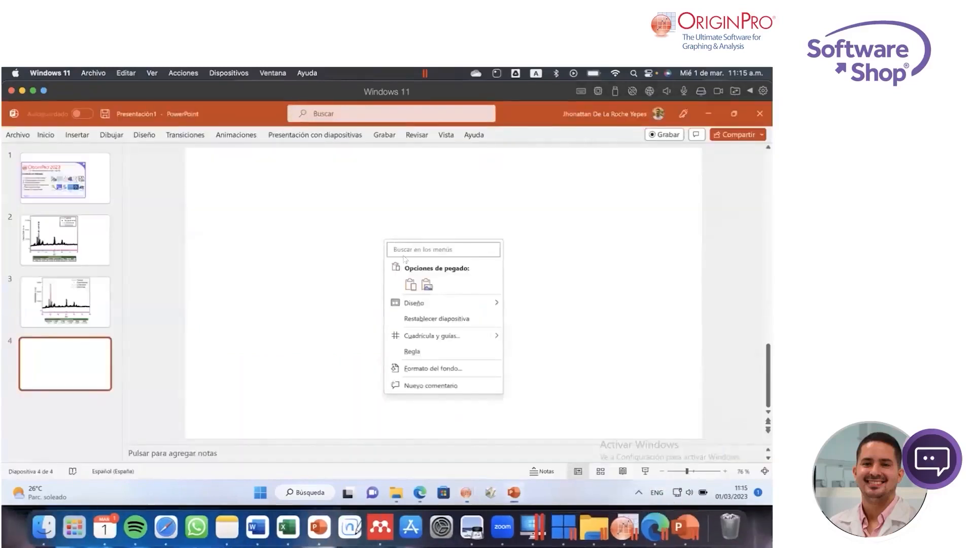
pyautogui.click(535, 277)
pyautogui.hotkey('ctrl', 'v')
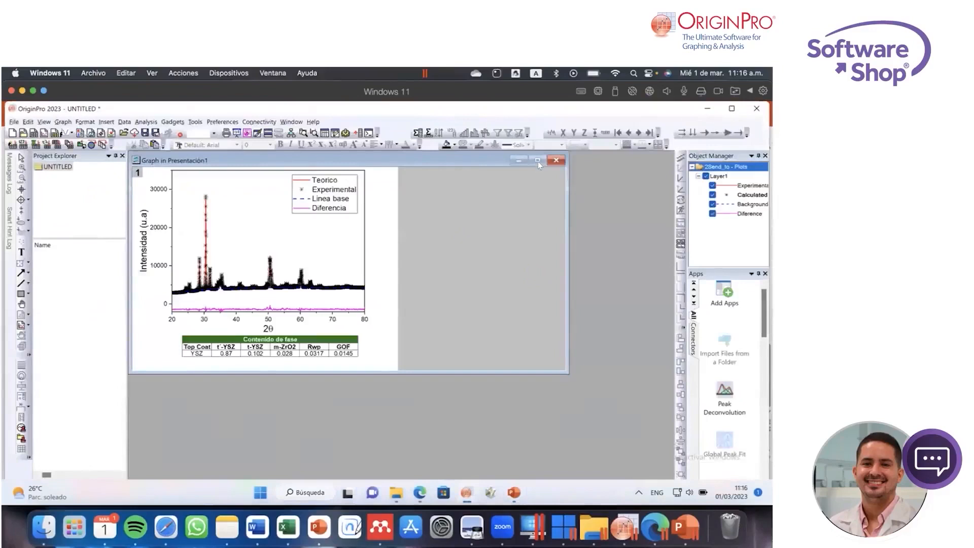
# Step: Maximize the embedded graph's window in OriginPro and change its first legend entry to "Teorico!"
pyautogui.click(537, 161)
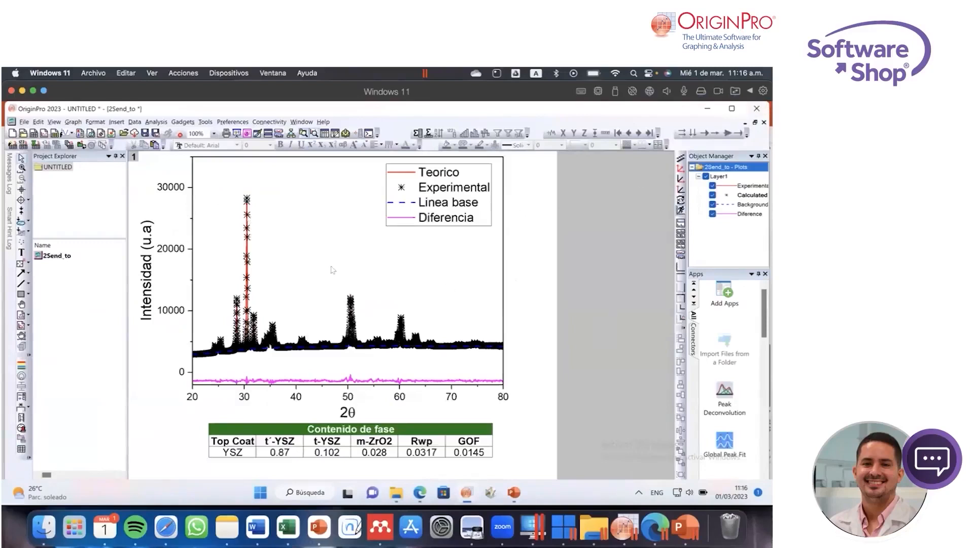
pyautogui.doubleClick(436, 169)
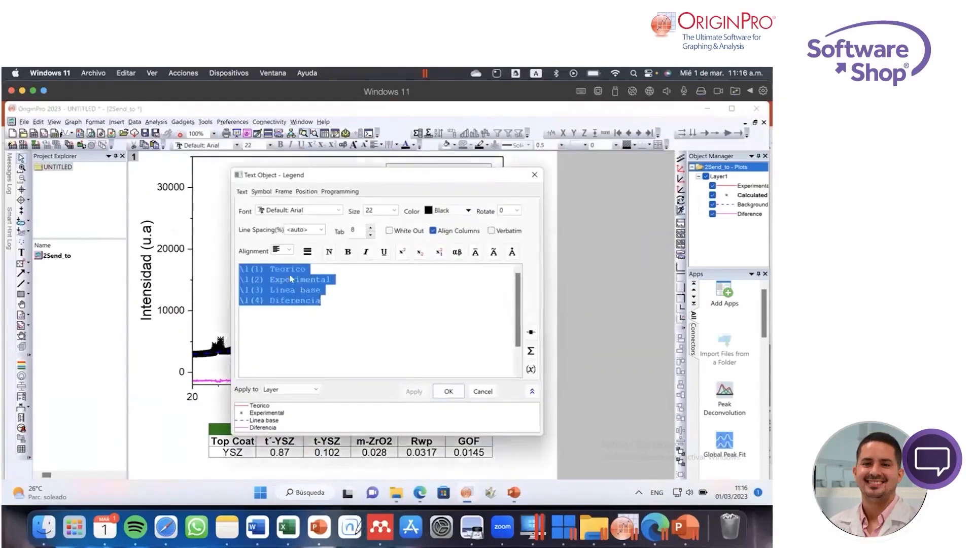
pyautogui.click(285, 268)
pyautogui.press('Delete')
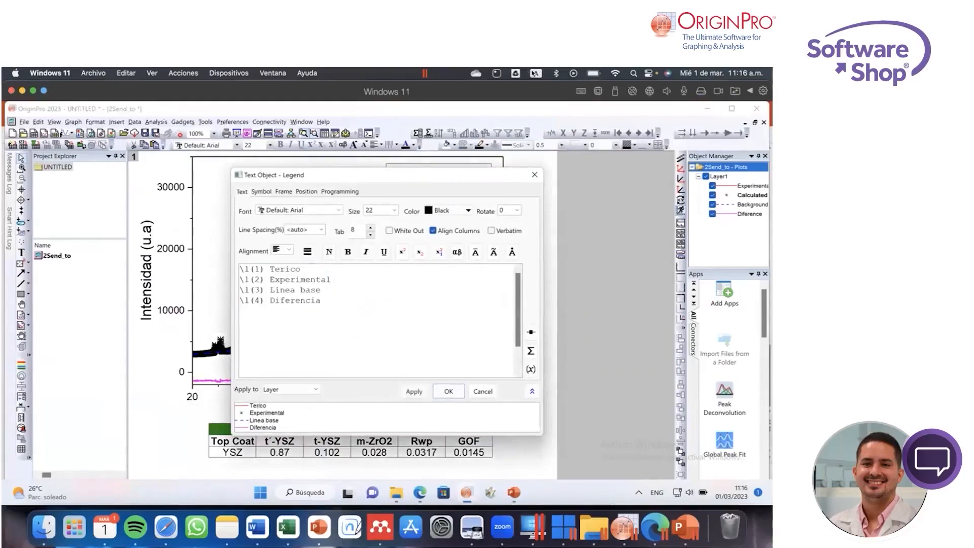
pyautogui.click(533, 74)
pyautogui.click(555, 99)
pyautogui.write('[o')
pyautogui.press('BackSpace')
pyautogui.press('BackSpace')
pyautogui.write('[o')
pyautogui.press('BackSpace')
pyautogui.press('BackSpace')
pyautogui.write('o')
pyautogui.click(441, 392)
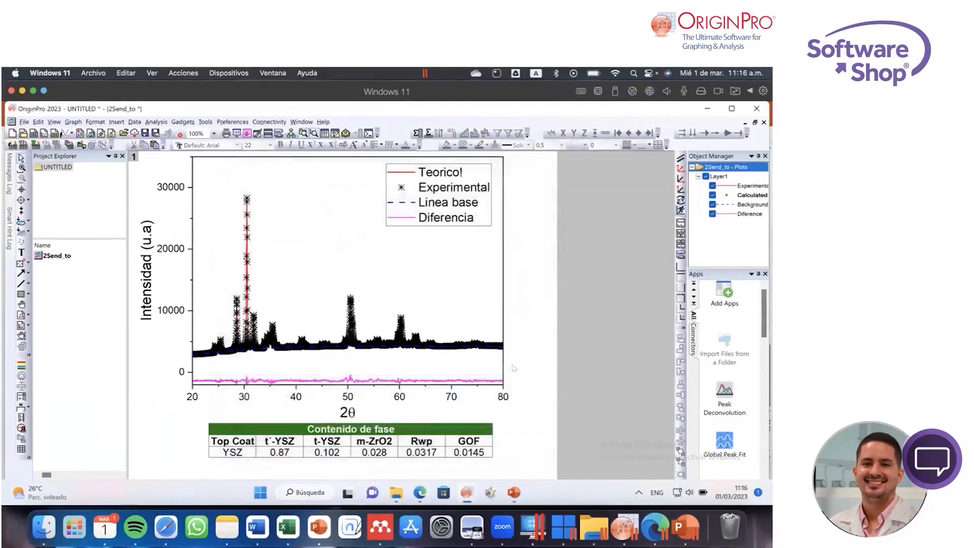
# Step: Close the OriginPro window of the embedded graph and check its legend on slide 4 in PowerPoint
pyautogui.click(757, 110)
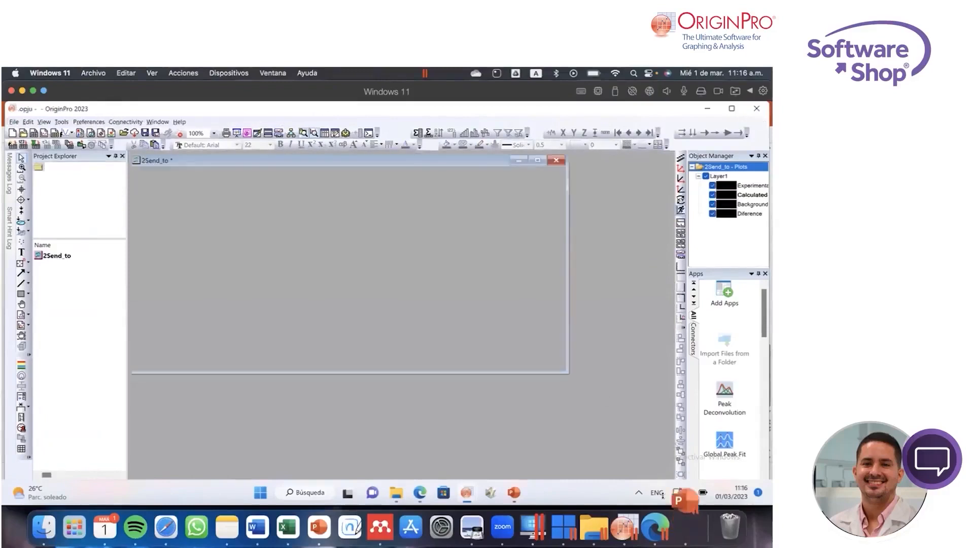
pyautogui.click(688, 522)
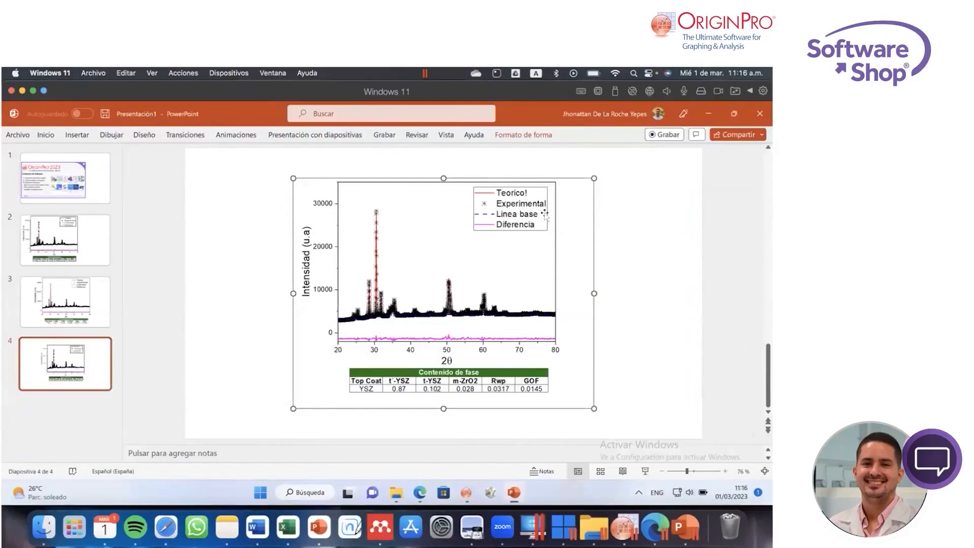
pyautogui.click(652, 227)
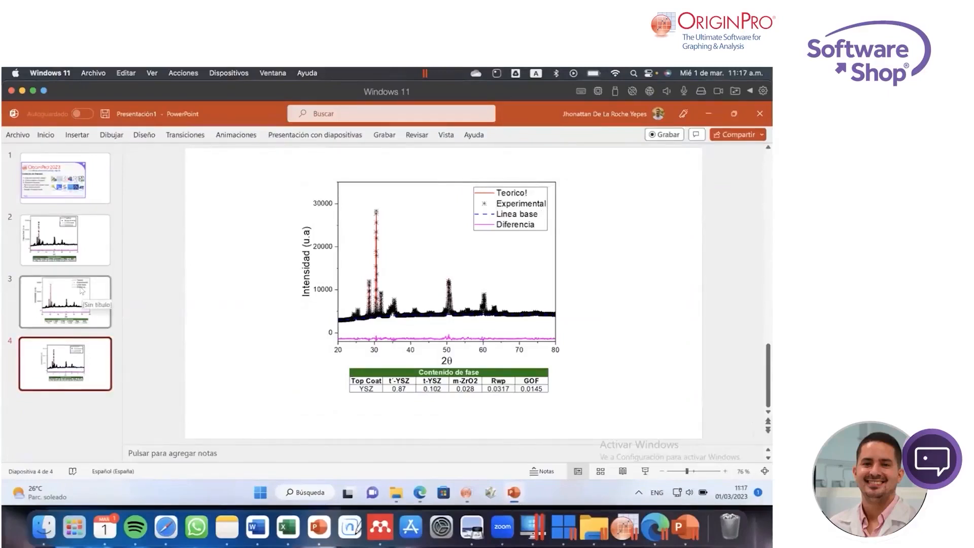
# Step: Switch to OriginPro and open the Send Graphs to PDF app, keeping the page size at US Letter - Landscape
pyautogui.click(623, 527)
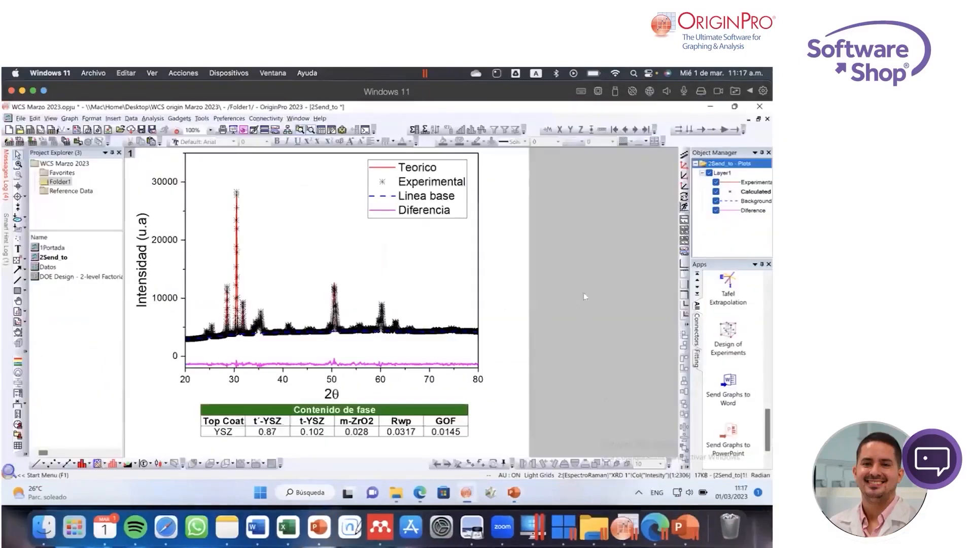
pyautogui.scroll(10, 740, 362)
pyautogui.scroll(-3, 740, 362)
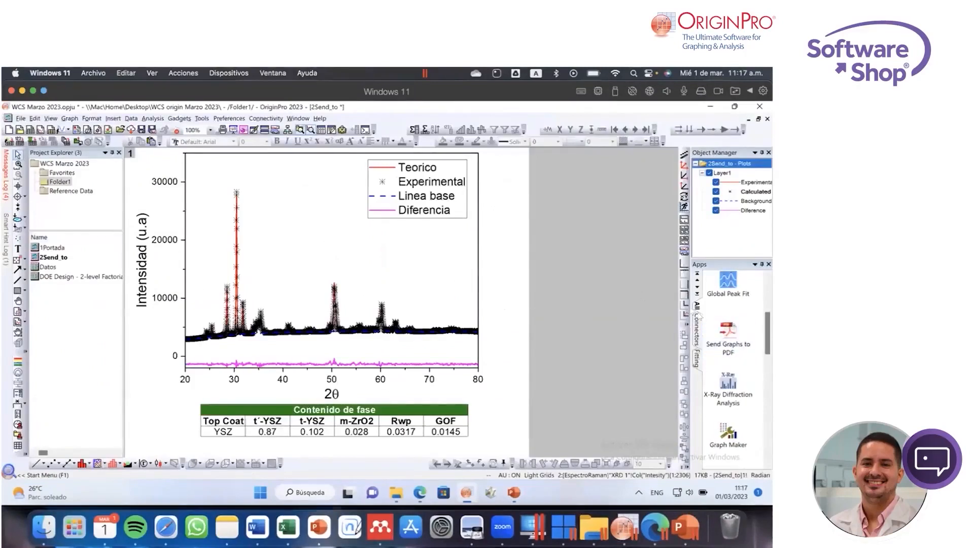
pyautogui.click(727, 334)
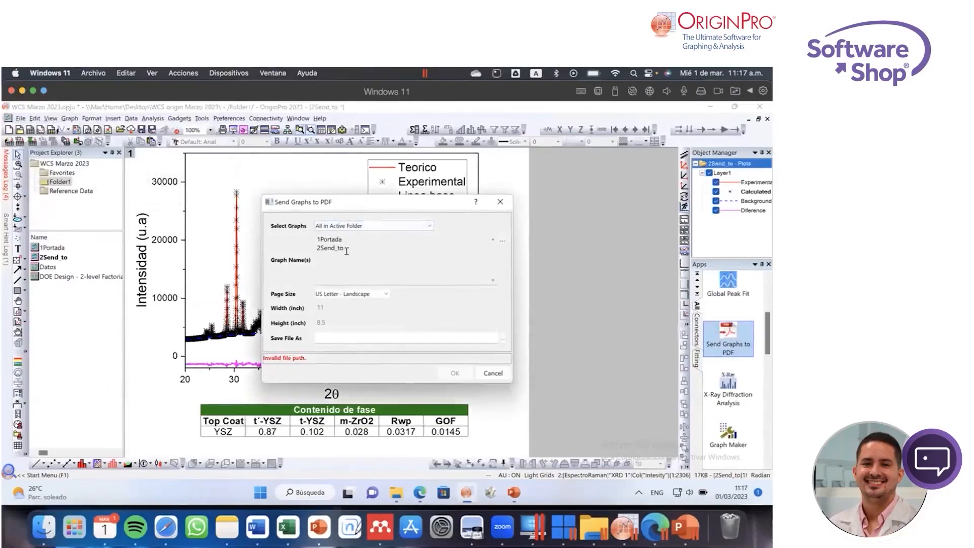
pyautogui.click(368, 294)
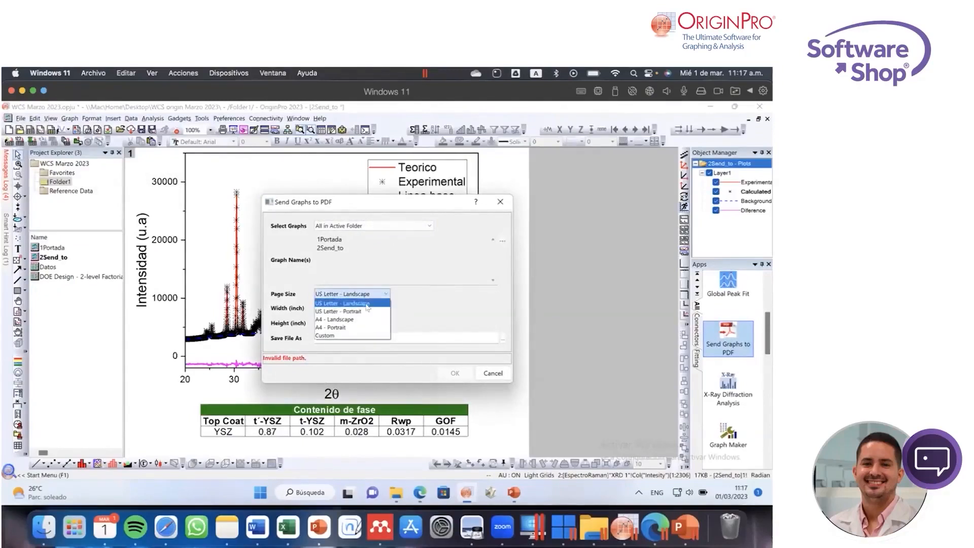
pyautogui.click(367, 303)
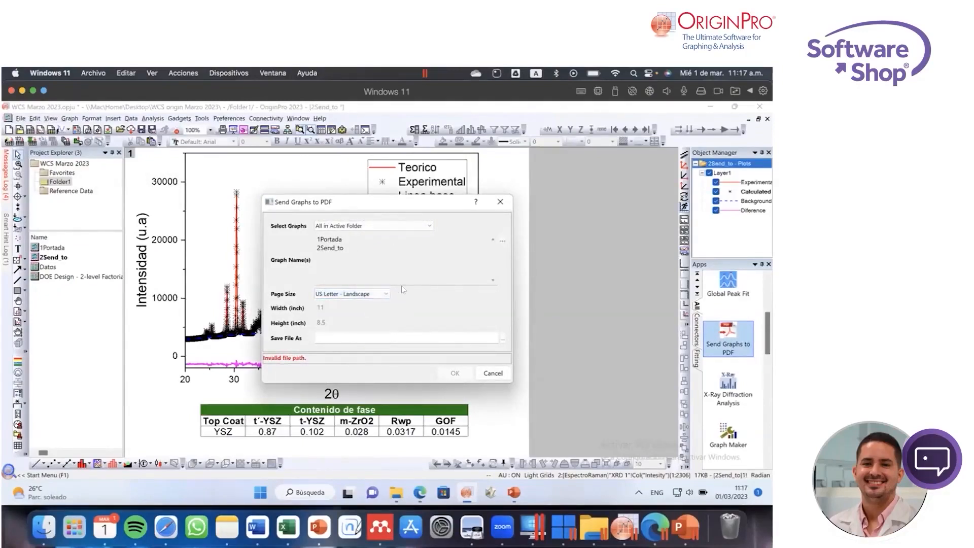
# Step: Set the output file to prueba2.pdf on the Desktop and send all graphs in the active folder to it
pyautogui.click(392, 333)
pyautogui.click(502, 339)
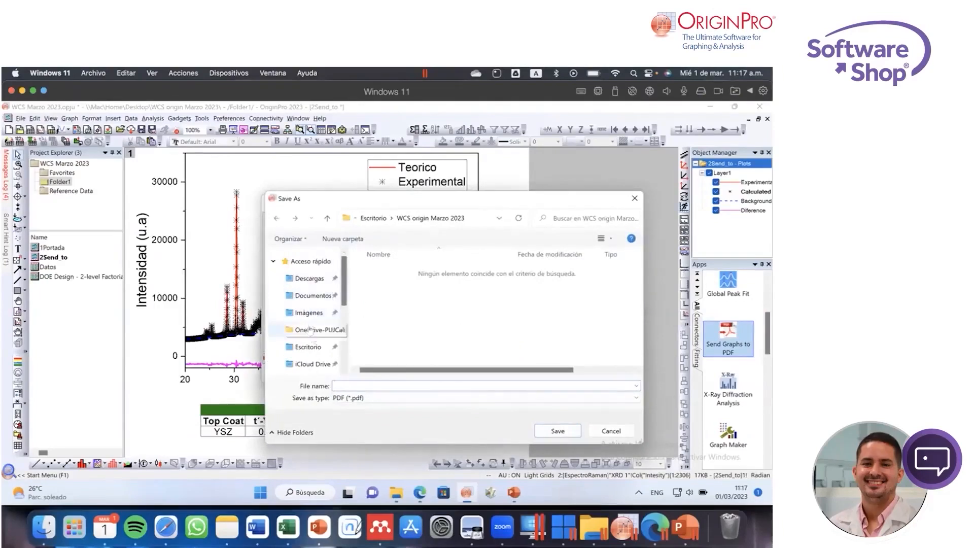
pyautogui.click(308, 347)
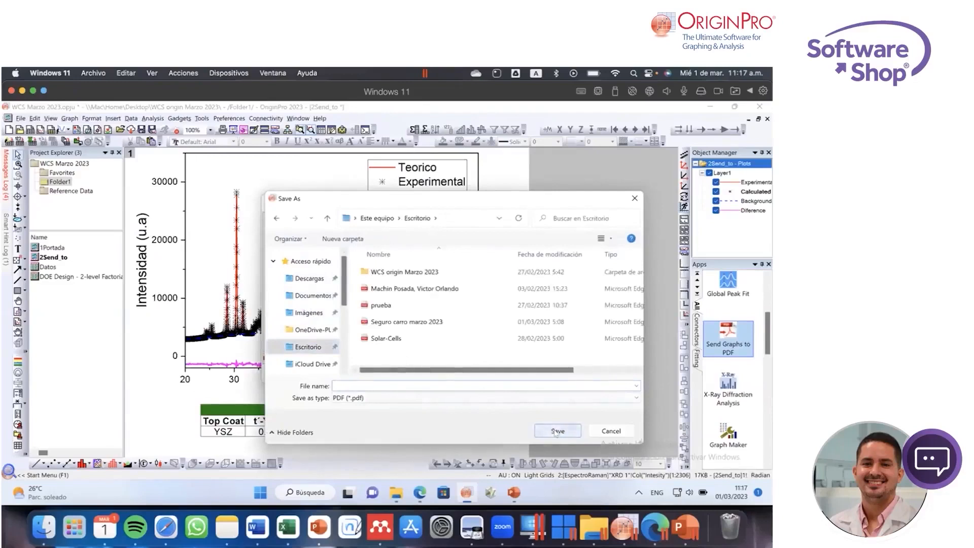
pyautogui.click(393, 383)
pyautogui.write('Prueba')
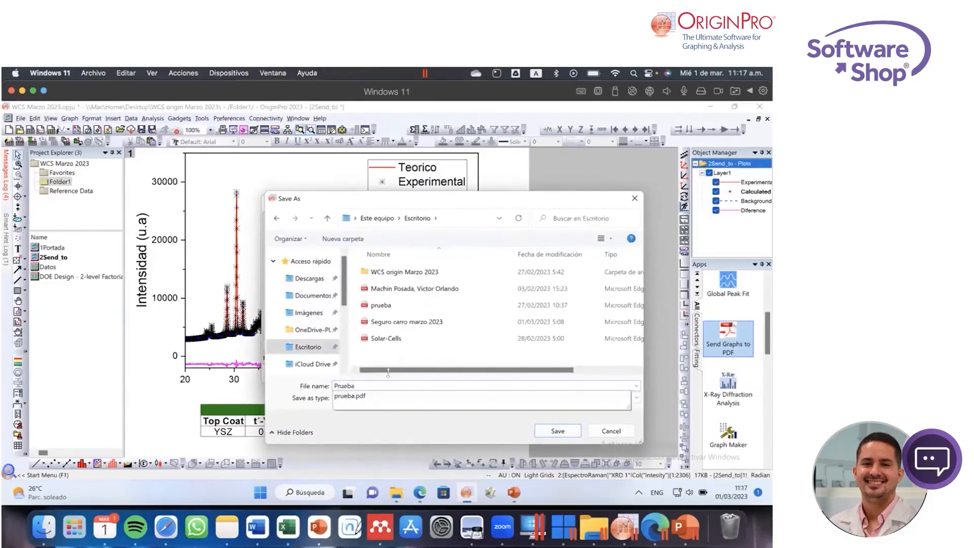
pyautogui.click(381, 305)
pyautogui.doubleClick(379, 385)
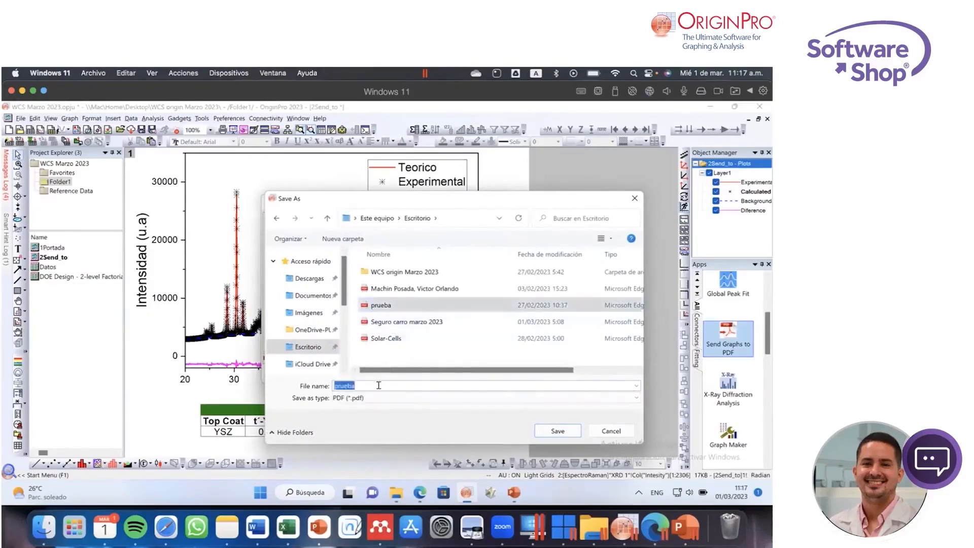
pyautogui.click(556, 430)
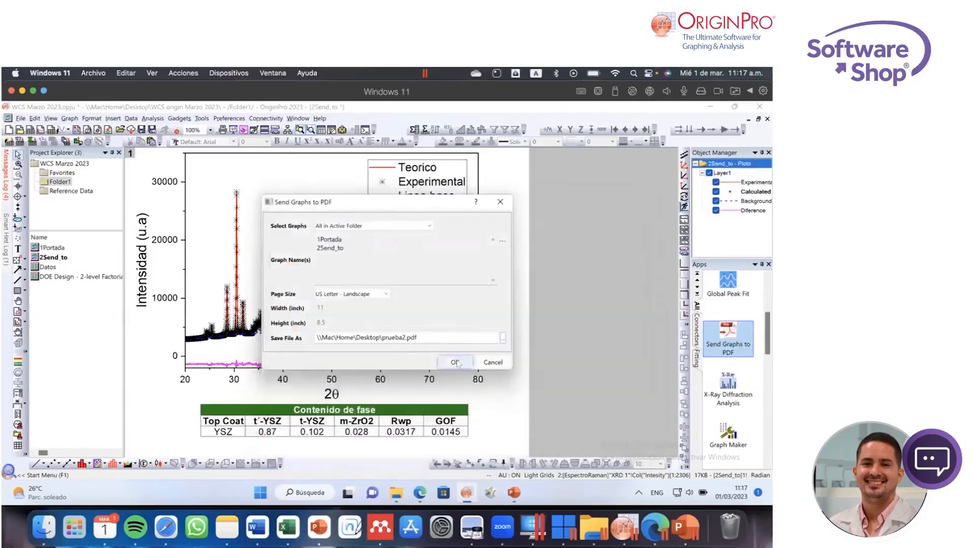
pyautogui.click(455, 362)
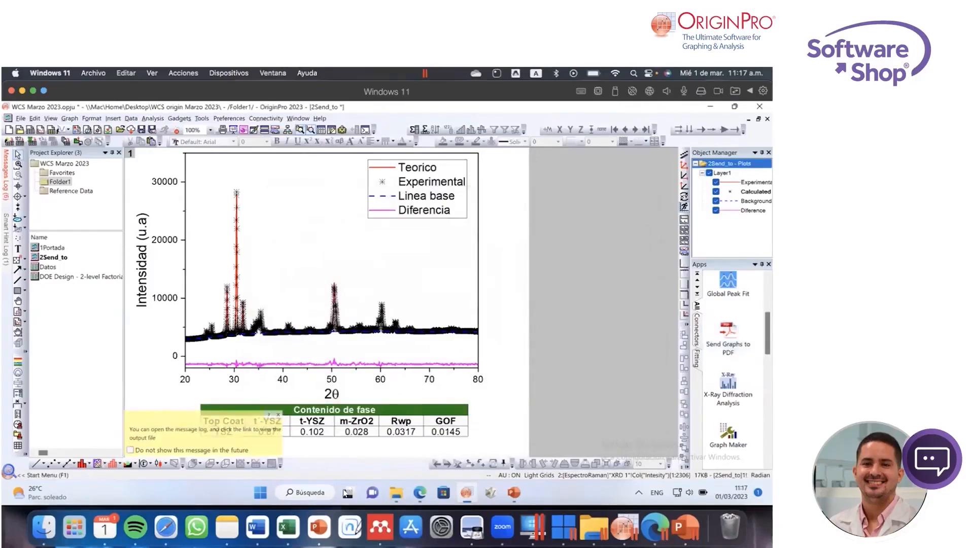
# Step: Open prueba2.pdf from the Desktop folder in File Explorer with Microsoft Edge
pyautogui.click(394, 490)
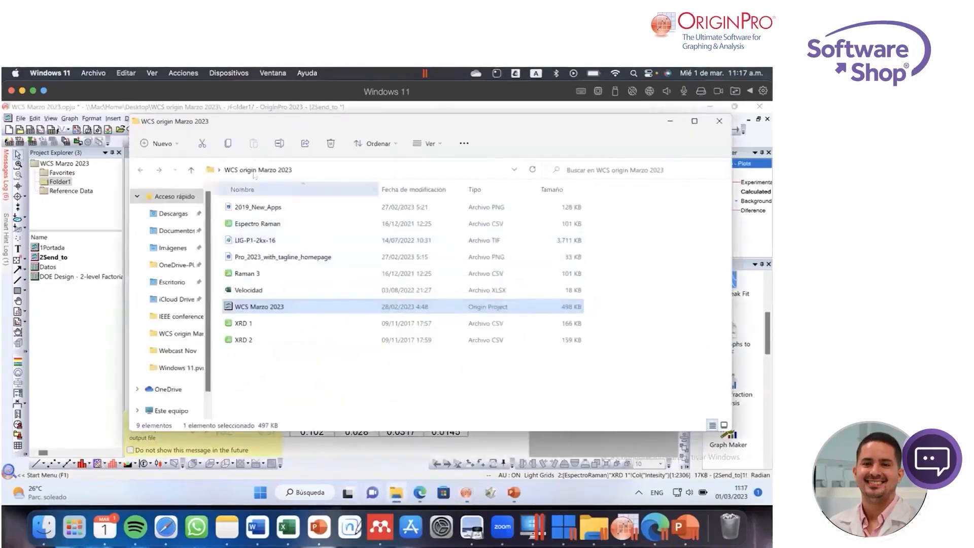
pyautogui.click(180, 285)
pyautogui.click(392, 321)
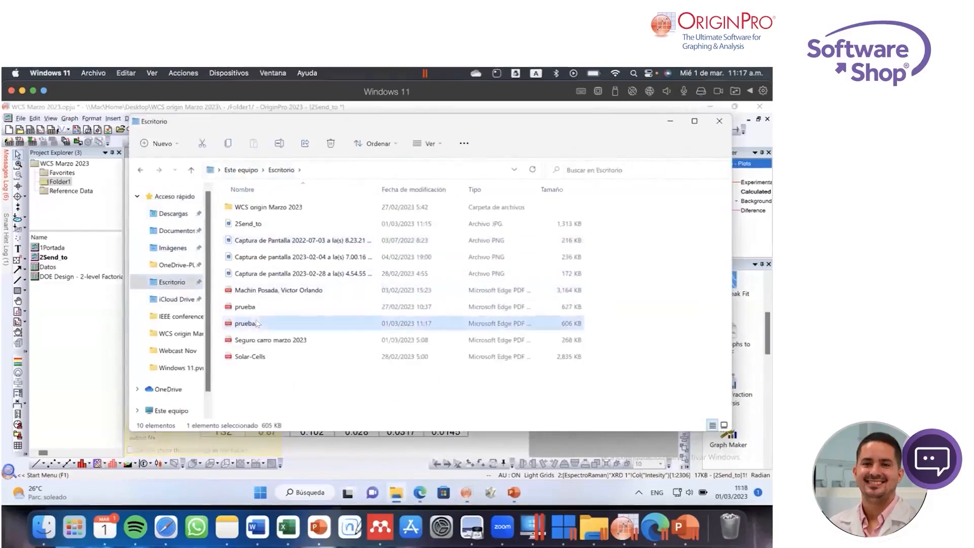
pyautogui.doubleClick(370, 322)
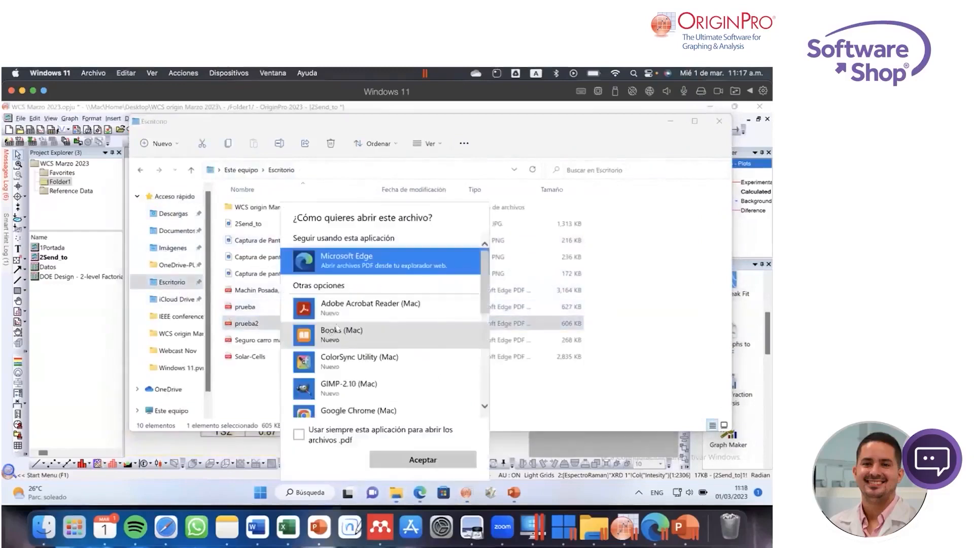
pyautogui.click(422, 459)
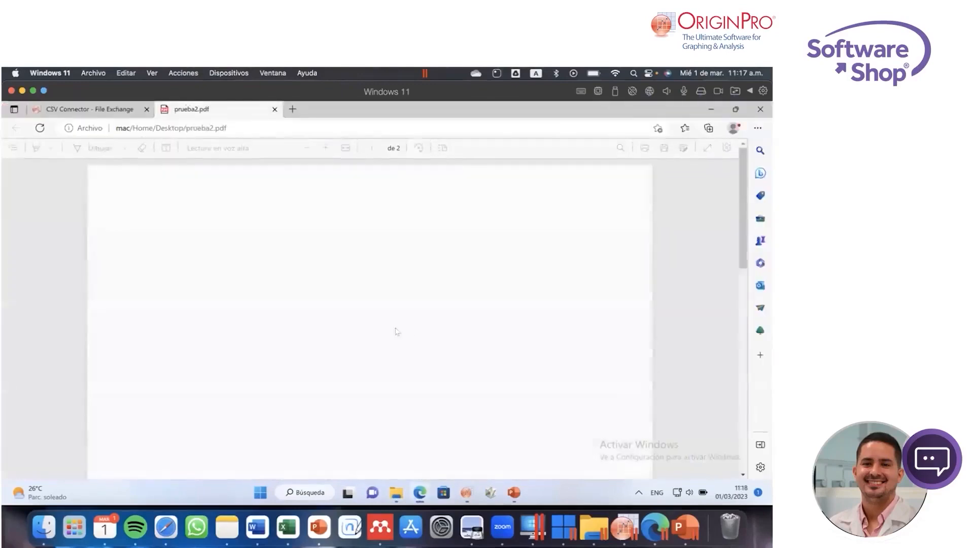
# Step: Examine both pages of prueba2.pdf, comparing the cover graph with the diffraction graph and its phase content table
pyautogui.scroll(-8, 401, 328)
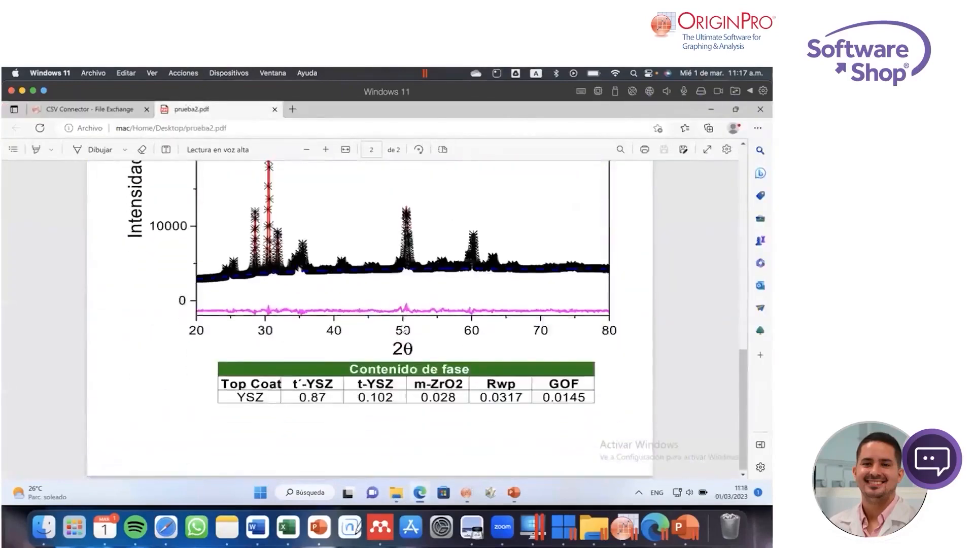
pyautogui.scroll(9, 400, 327)
pyautogui.scroll(1, 400, 328)
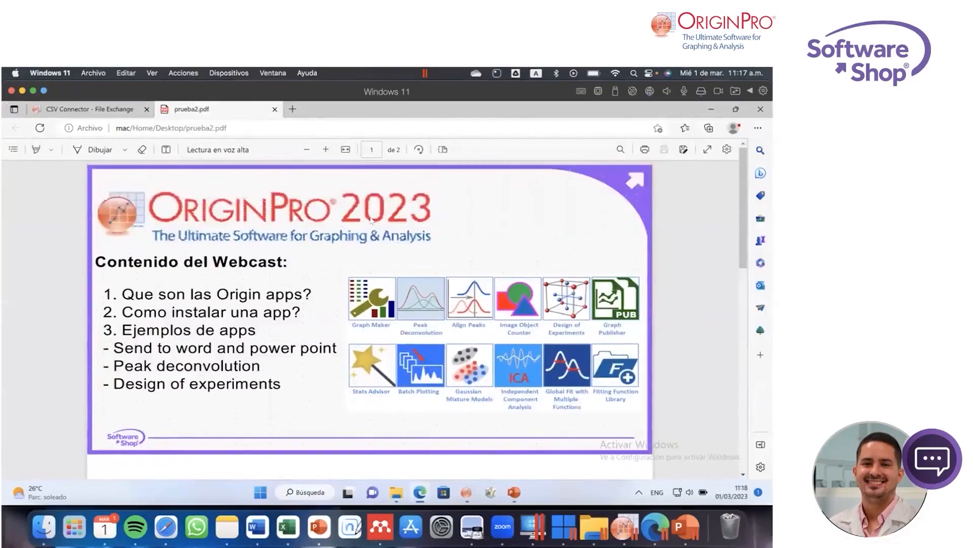
pyautogui.scroll(-10, 471, 291)
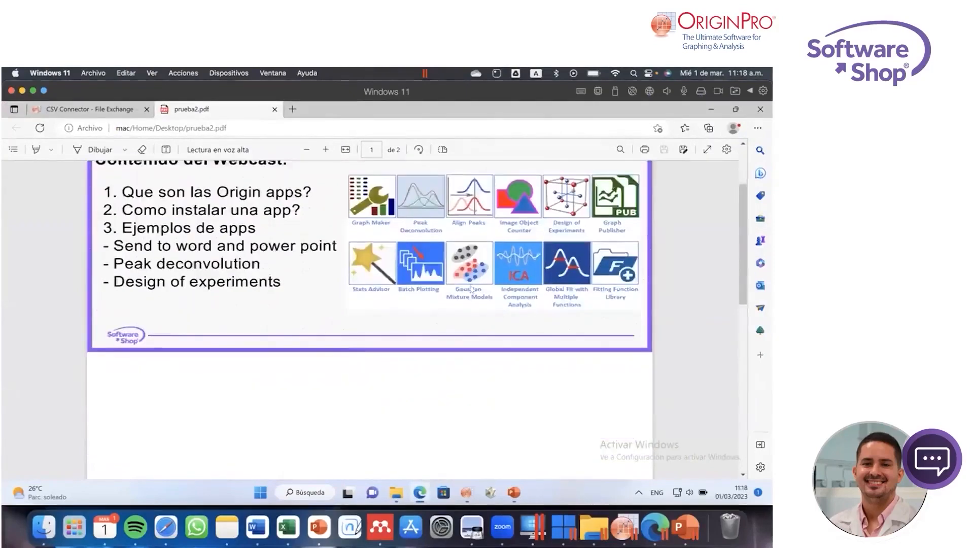
pyautogui.scroll(10, 471, 289)
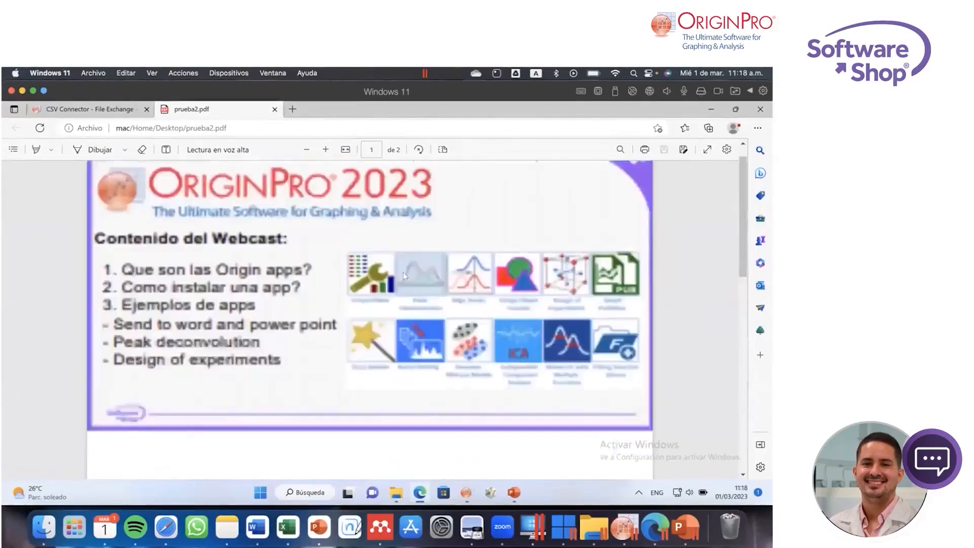
pyautogui.scroll(-10, 415, 297)
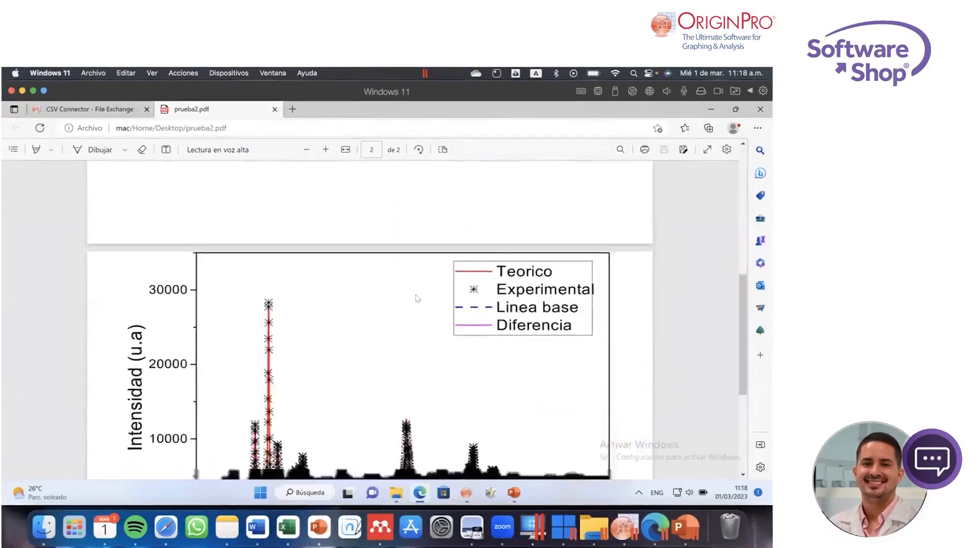
pyautogui.scroll(10, 417, 298)
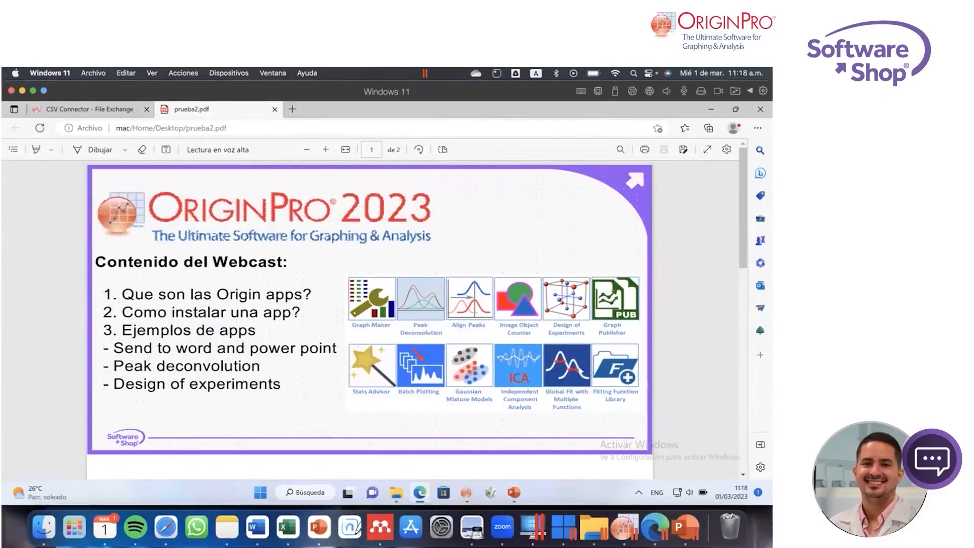
pyautogui.scroll(-6, 578, 348)
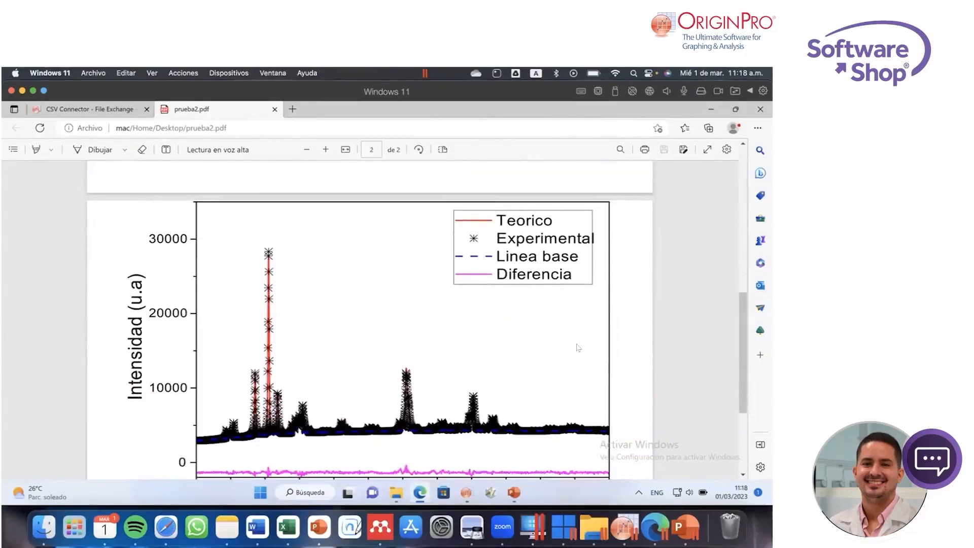
# Step: Switch to OriginPro and view the Export Graph options for the 2Send_to graph without exporting
pyautogui.click(621, 526)
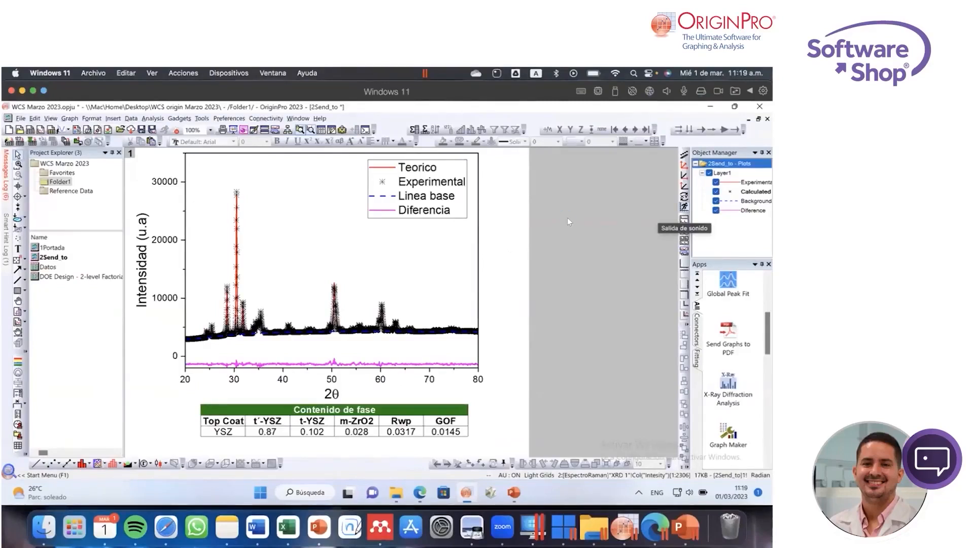
pyautogui.click(20, 119)
pyautogui.moveTo(103, 280)
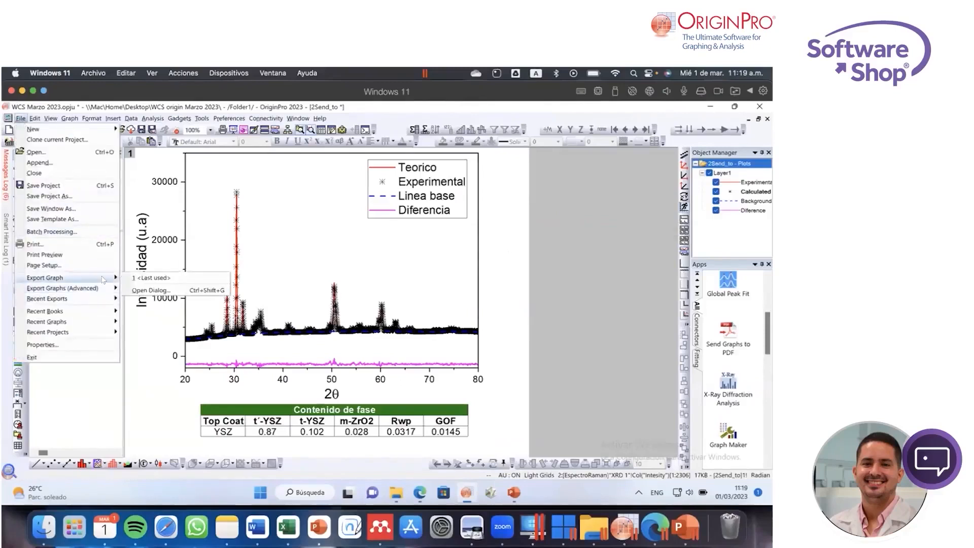
pyautogui.click(521, 237)
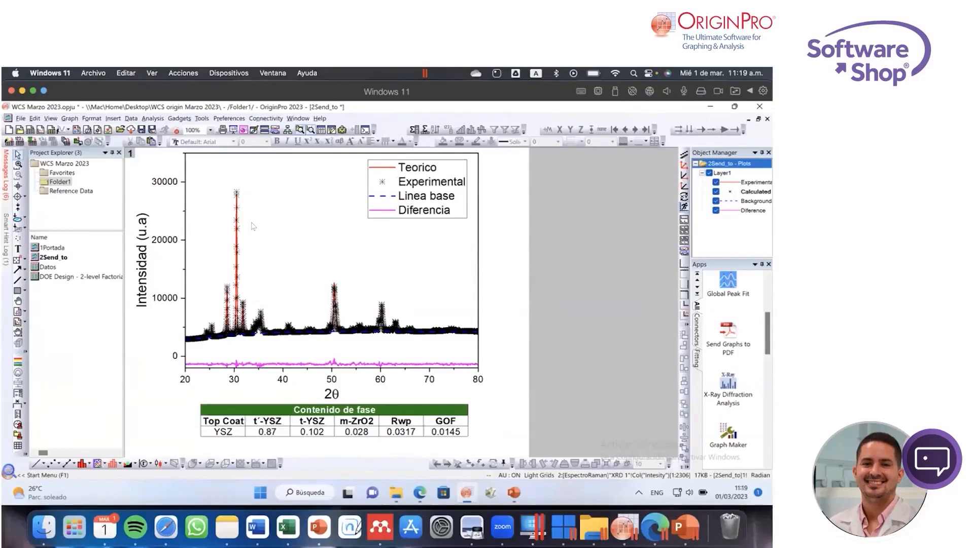
# Step: Open the Export Graphs (Advanced) dialog for the 2Send_to graph, review the available image types, and close it without exporting
pyautogui.click(20, 119)
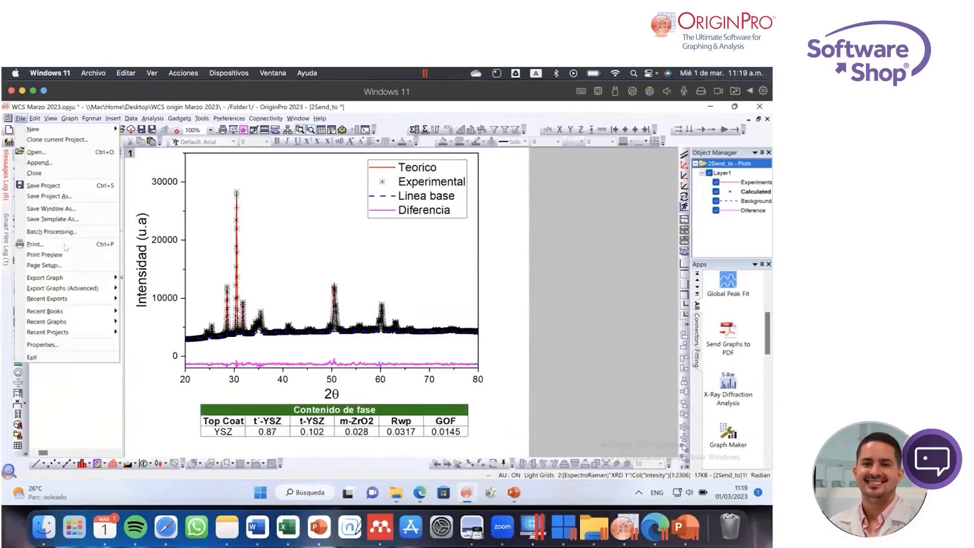
pyautogui.moveTo(98, 289)
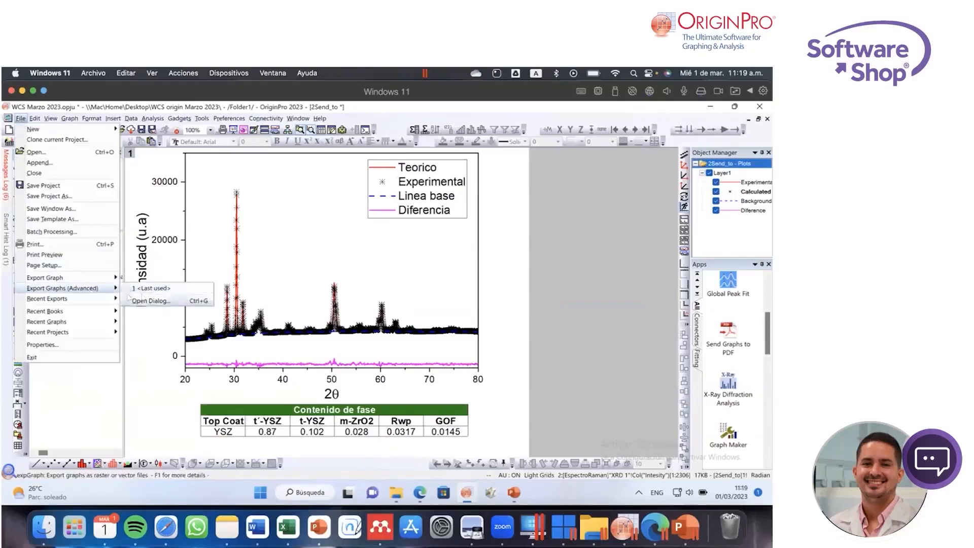
pyautogui.click(157, 301)
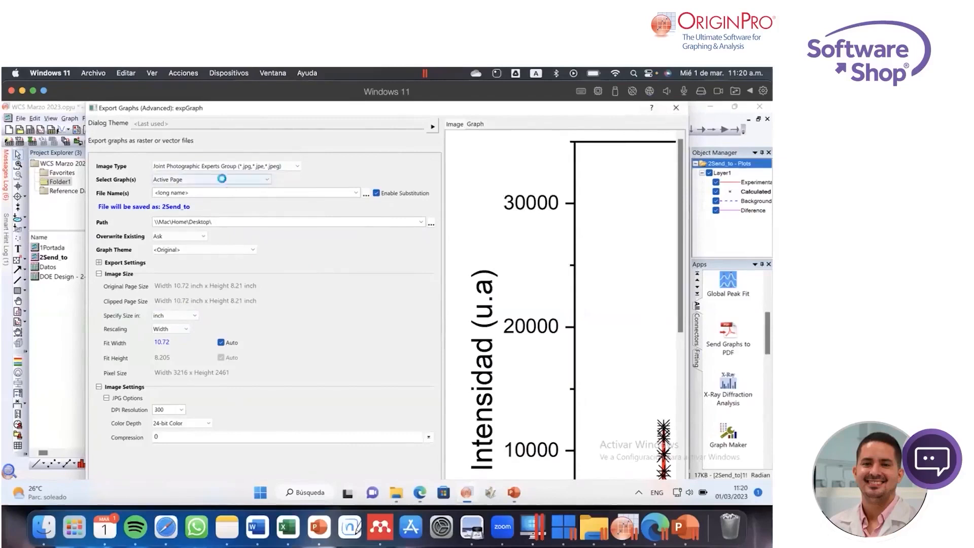
pyautogui.click(296, 167)
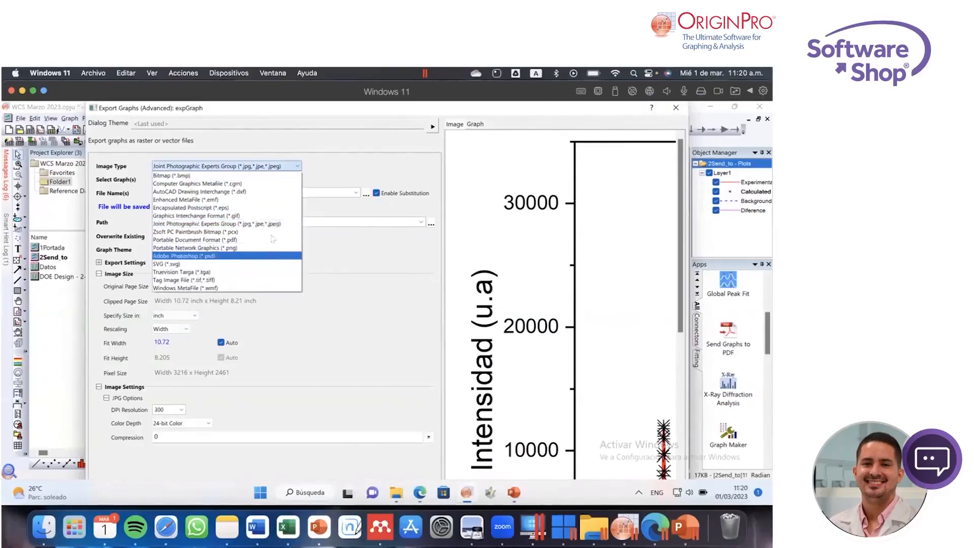
pyautogui.click(347, 250)
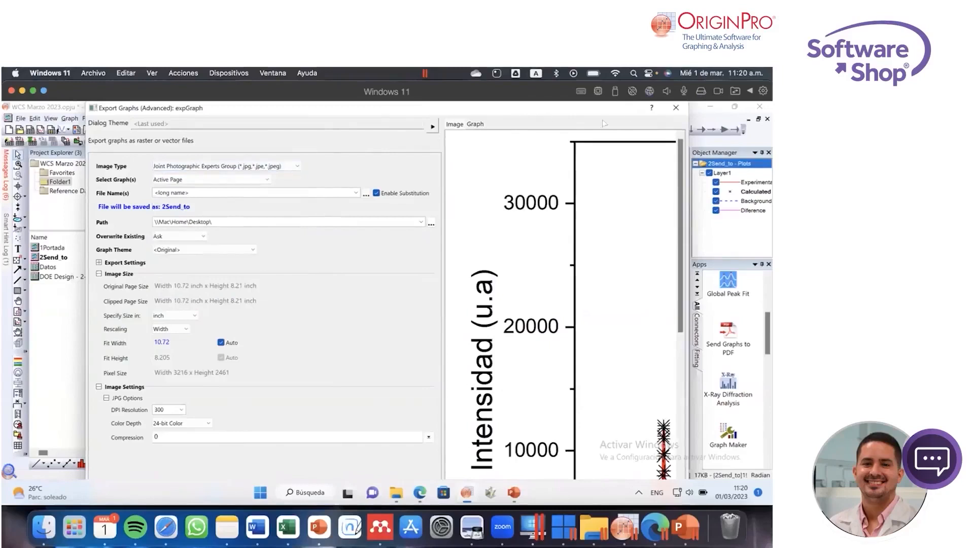
pyautogui.click(675, 107)
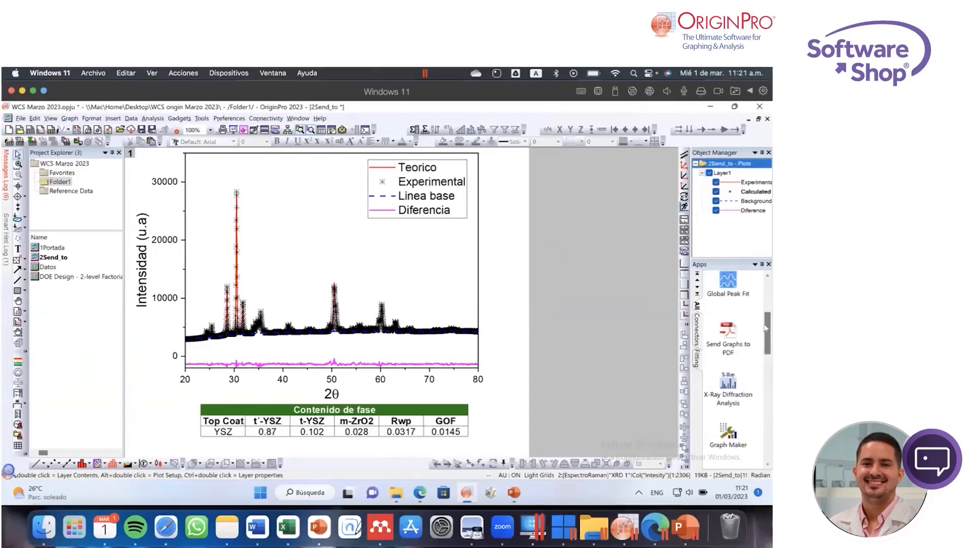
# Step: Look through the installed apps in the Apps gallery, including X-Ray Diffraction Analysis and Peak Deconvolution
pyautogui.moveTo(765, 327); pyautogui.dragTo(761, 312)
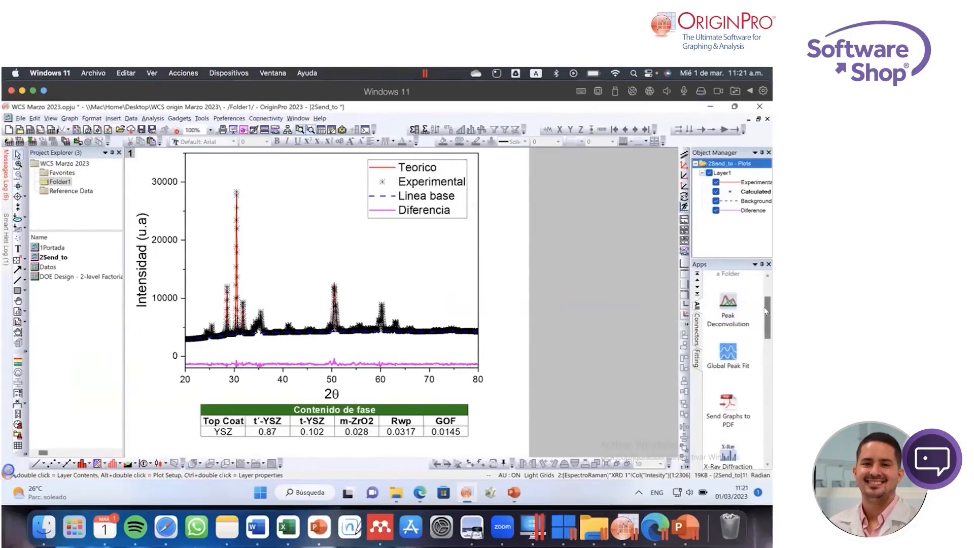
pyautogui.scroll(-1, 755, 317)
pyautogui.scroll(-3, 751, 332)
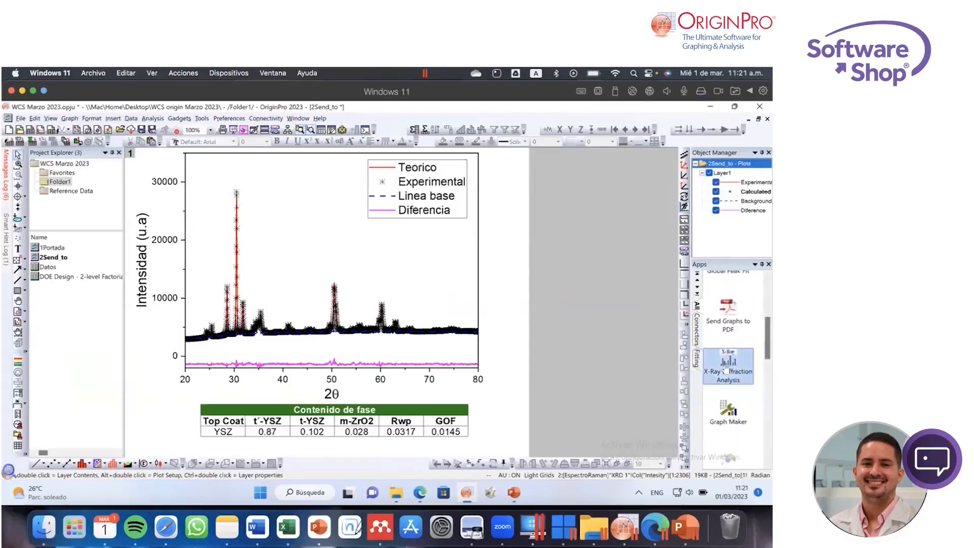
pyautogui.moveTo(766, 324); pyautogui.dragTo(764, 288)
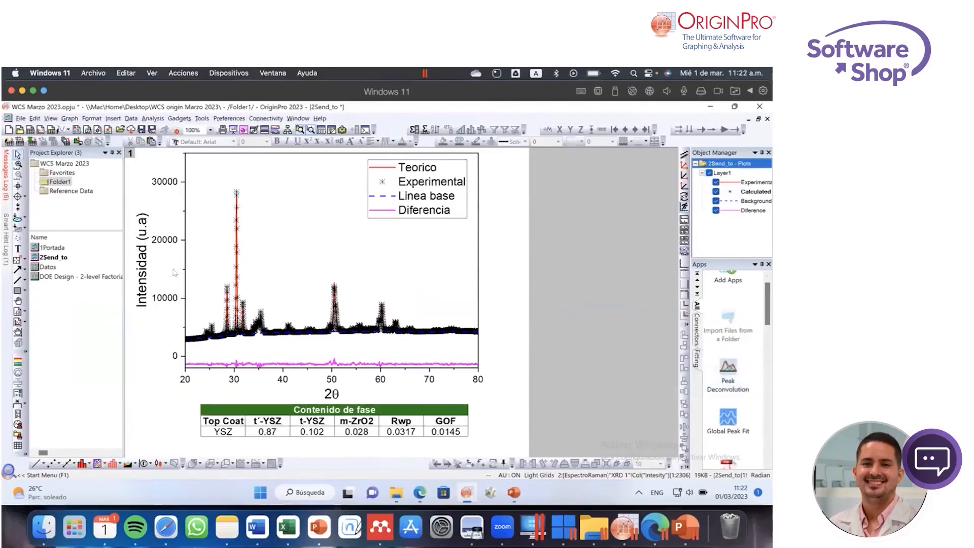
# Step: Open the Raman 2 sheet of the Datos workbook and plot its Intensity column against Raman Shift as a line graph
pyautogui.doubleClick(48, 266)
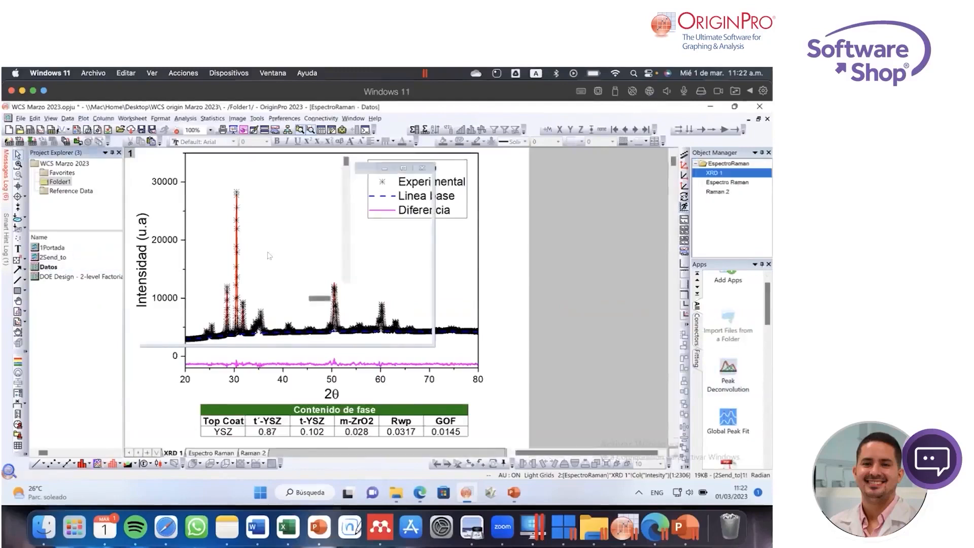
pyautogui.click(229, 452)
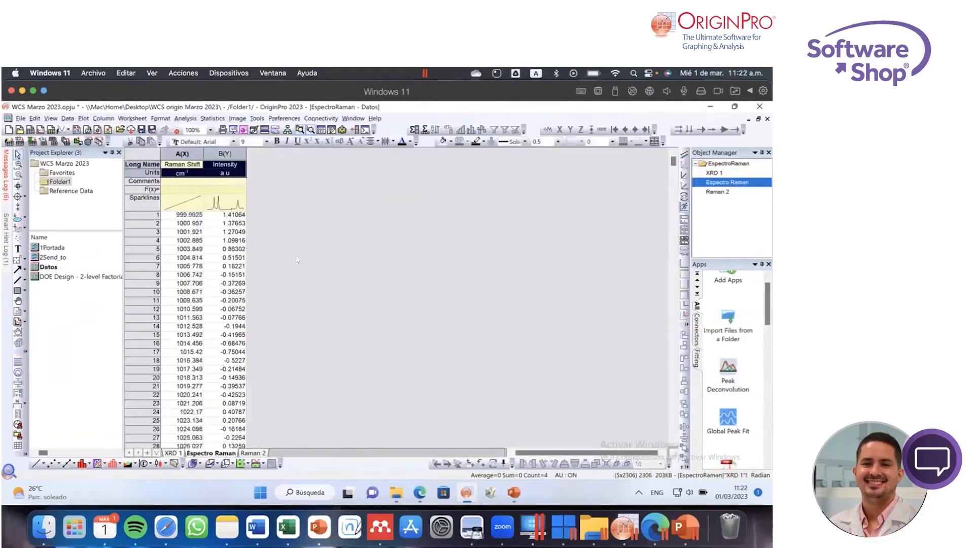
pyautogui.click(252, 452)
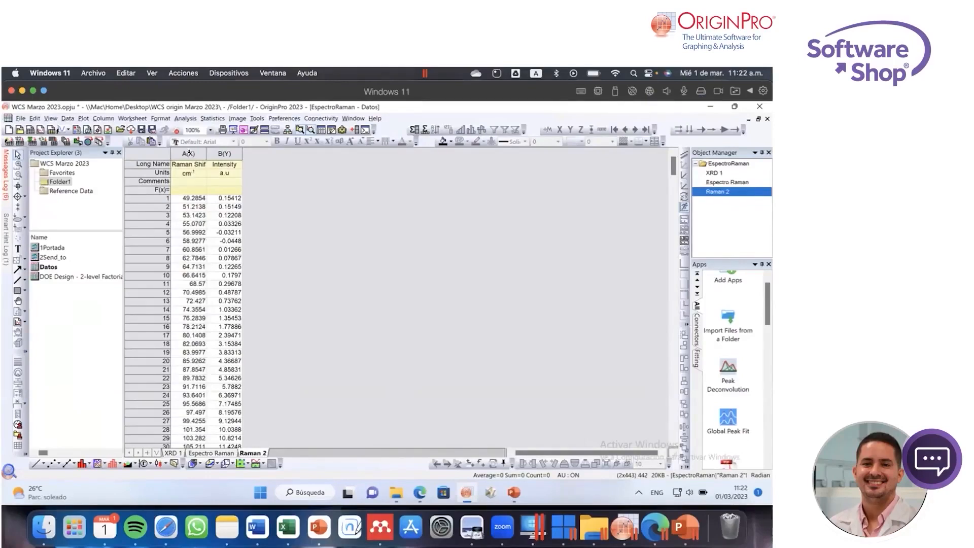
pyautogui.moveTo(188, 153); pyautogui.dragTo(223, 154)
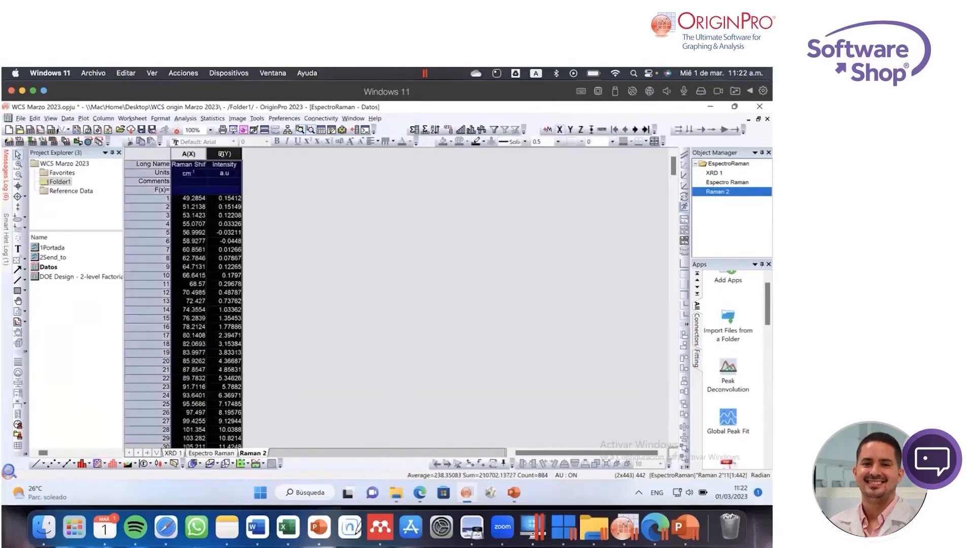
pyautogui.click(329, 218)
pyautogui.click(161, 155)
pyautogui.click(35, 463)
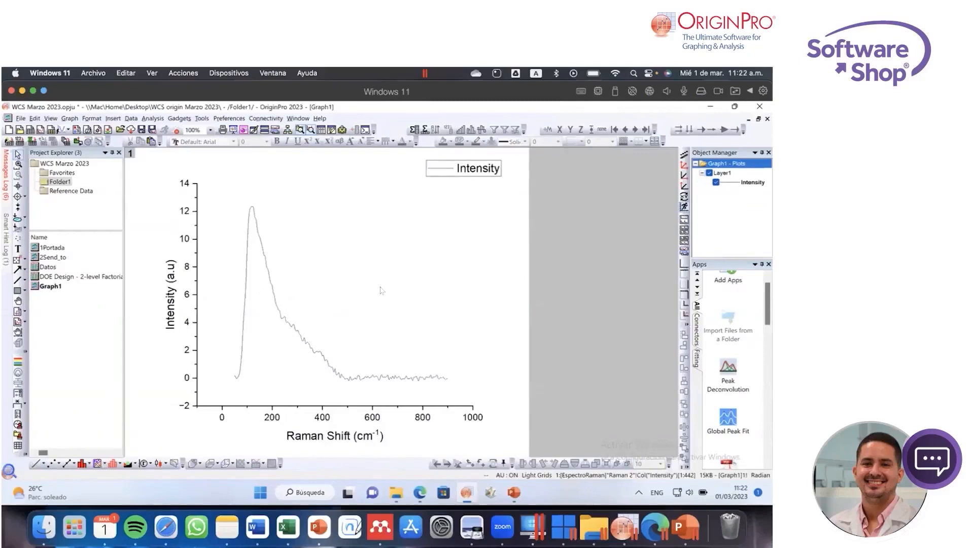
# Step: Open the Peak Deconvolution app for the Raman graph and review the baseline models, keeping Constant with the Minimum option
pyautogui.click(725, 366)
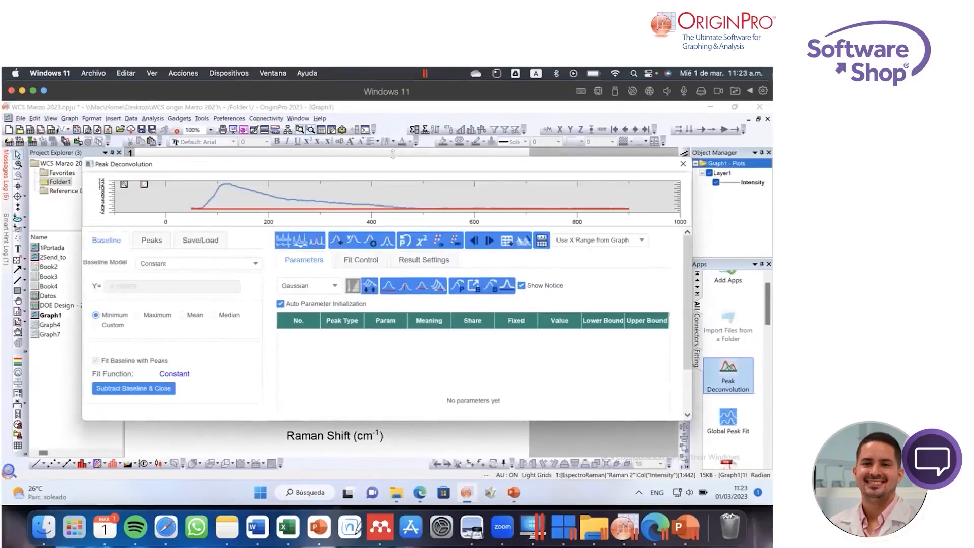
pyautogui.moveTo(394, 156); pyautogui.dragTo(394, 126)
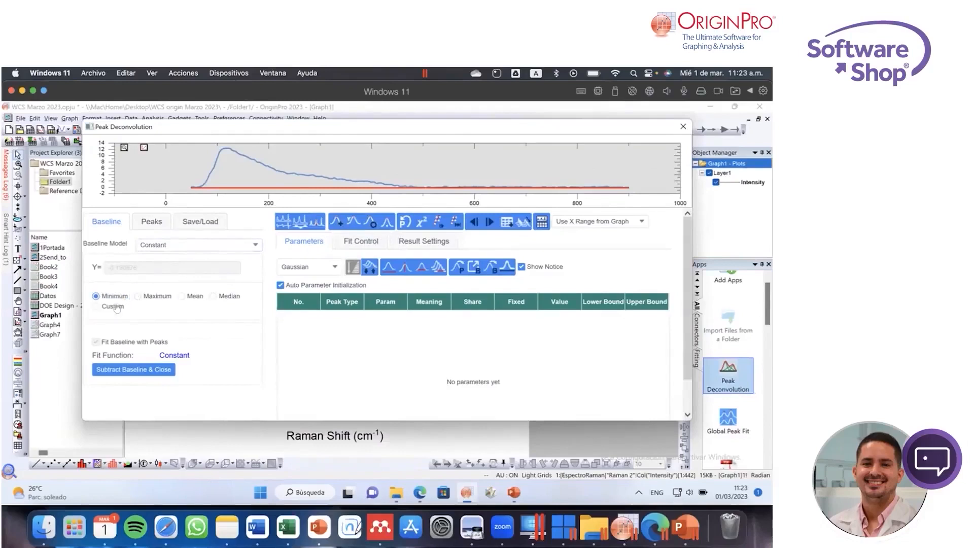
pyautogui.click(172, 247)
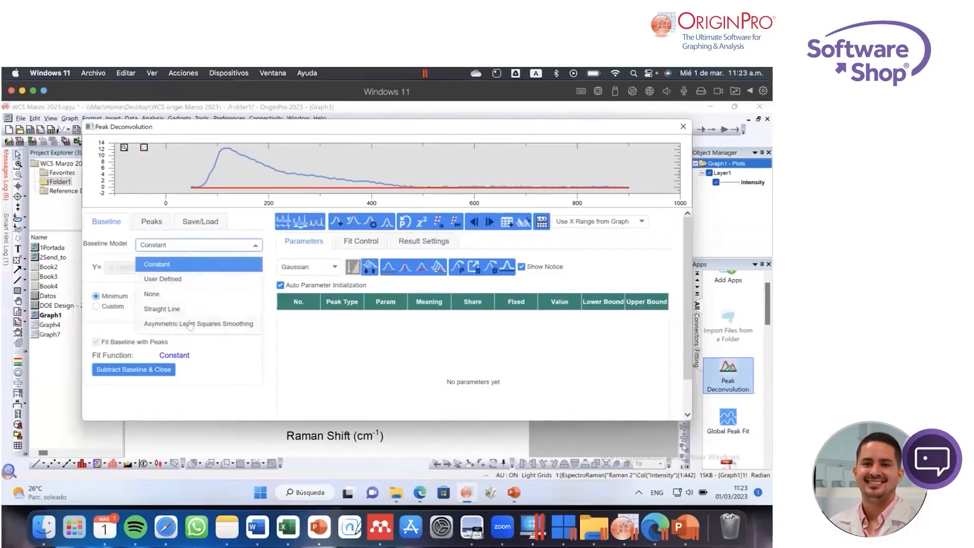
pyautogui.click(101, 258)
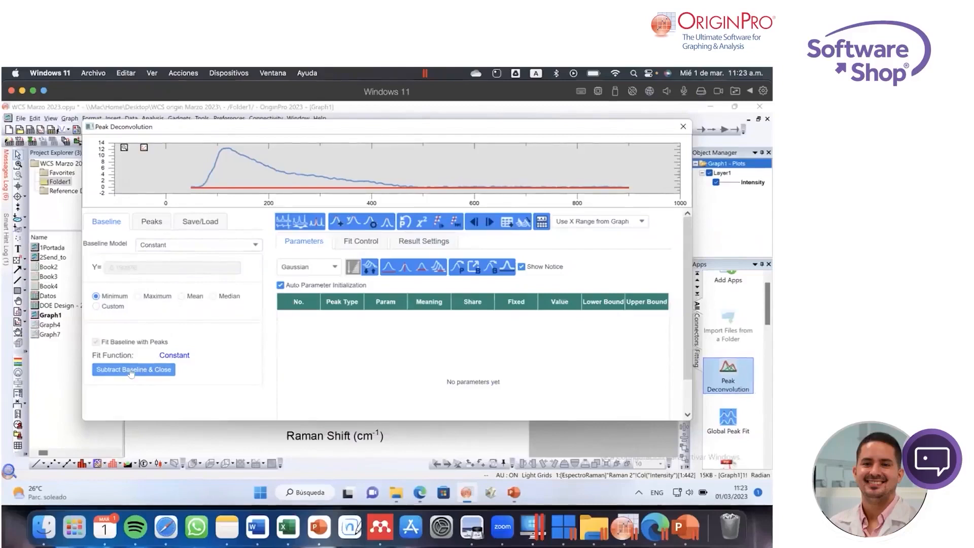
# Step: Find the peaks of the Raman spectrum and review the available peak functions, keeping Gaussian
pyautogui.click(151, 222)
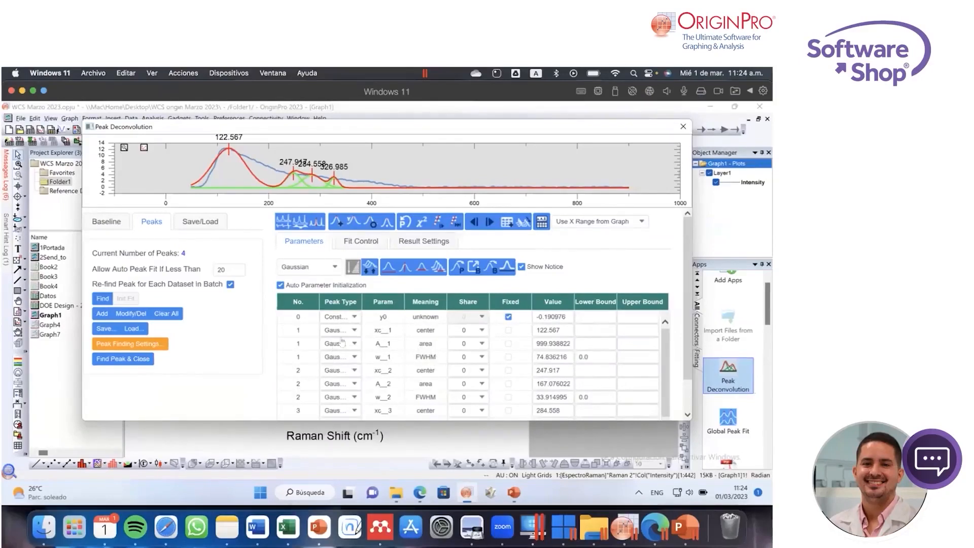
pyautogui.click(334, 269)
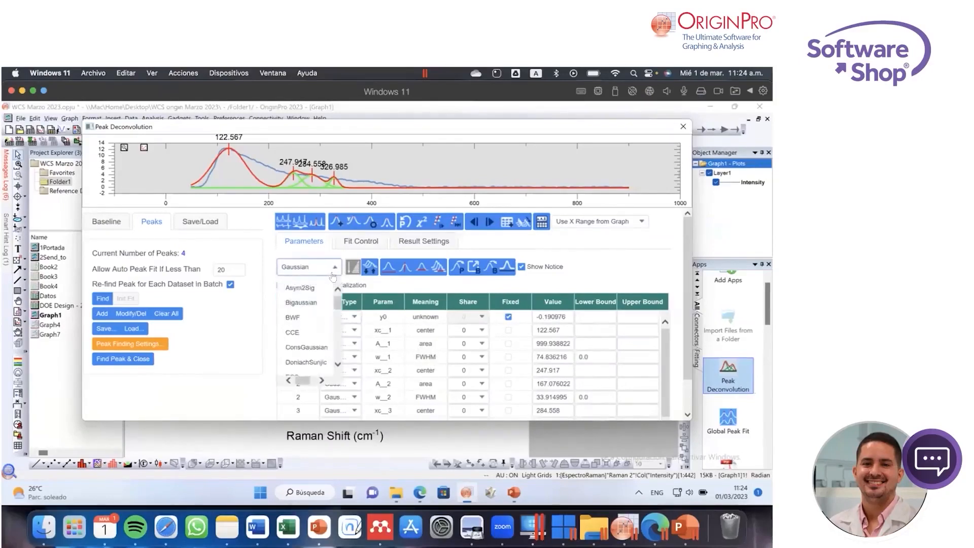
pyautogui.moveTo(338, 301)
pyautogui.mouseDown()
pyautogui.moveTo(341, 324)
pyautogui.moveTo(313, 333)
pyautogui.moveTo(336, 333)
pyautogui.moveTo(339, 319)
pyautogui.mouseUp()
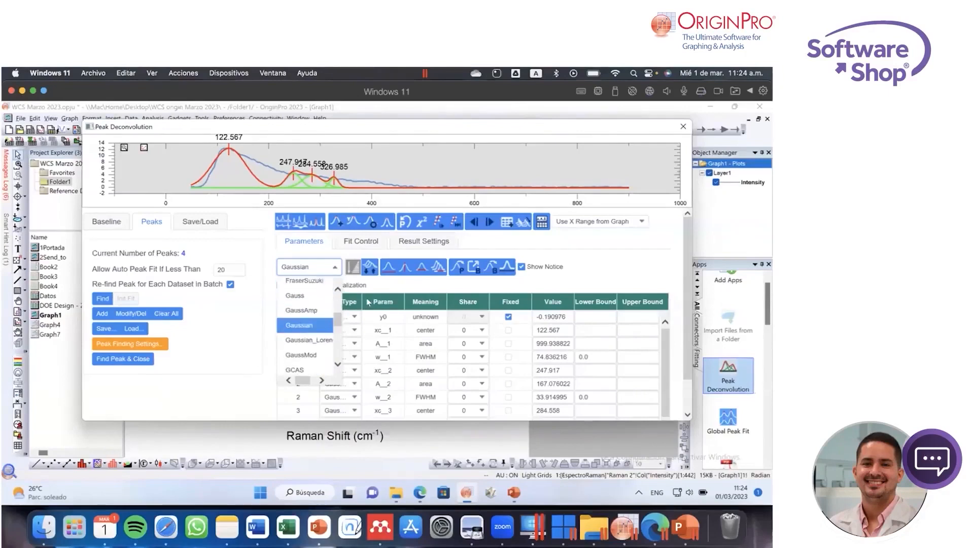
pyautogui.click(380, 288)
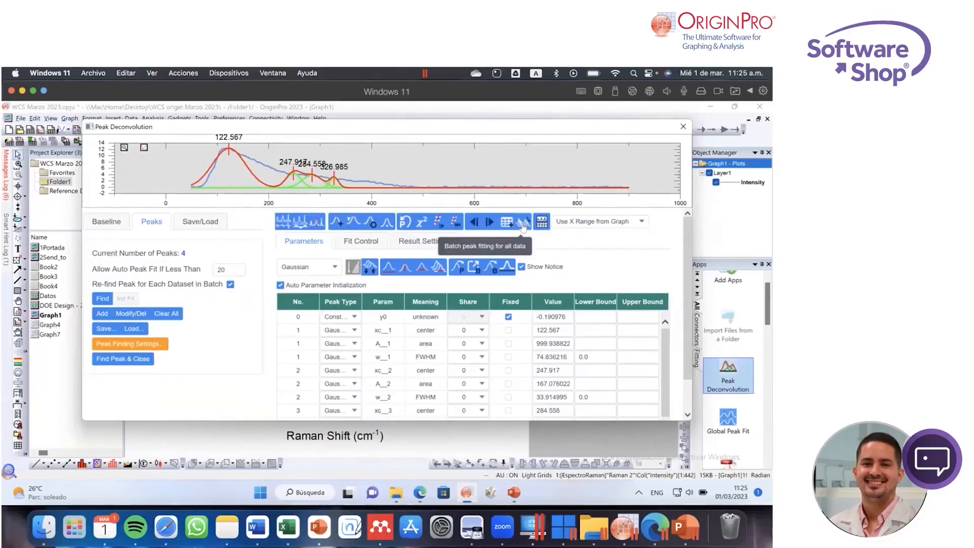
# Step: Try to fit the automatically found Gaussian peaks to the spectrum until convergence
pyautogui.click(541, 224)
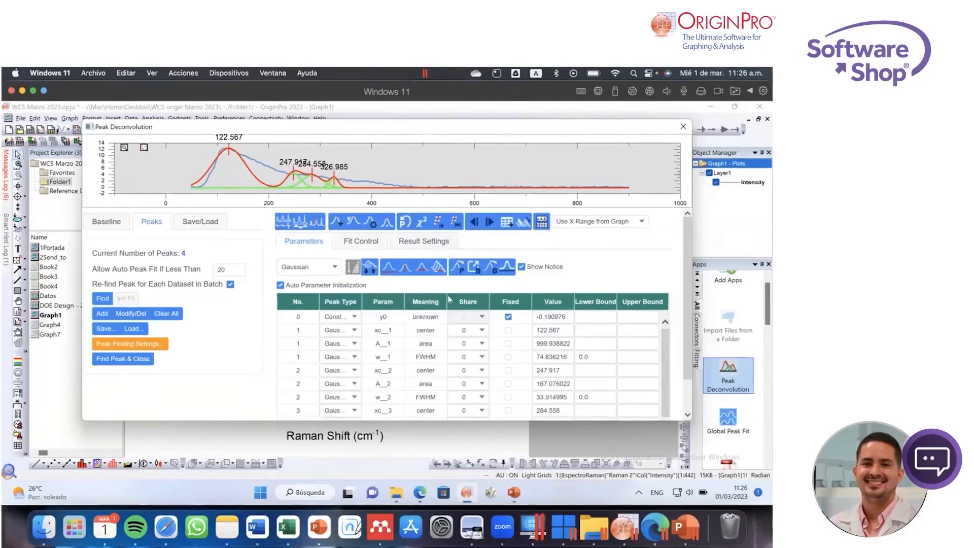
pyautogui.click(455, 226)
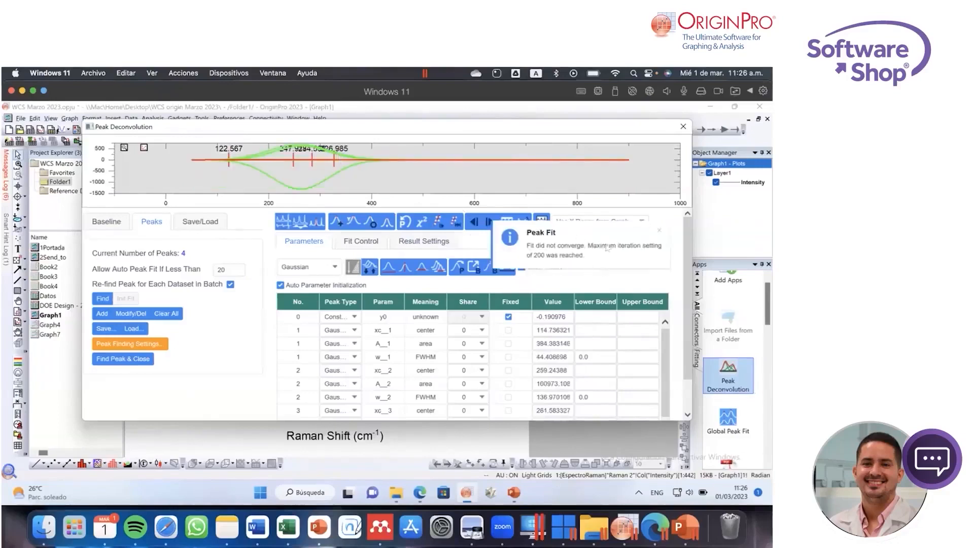
pyautogui.click(659, 231)
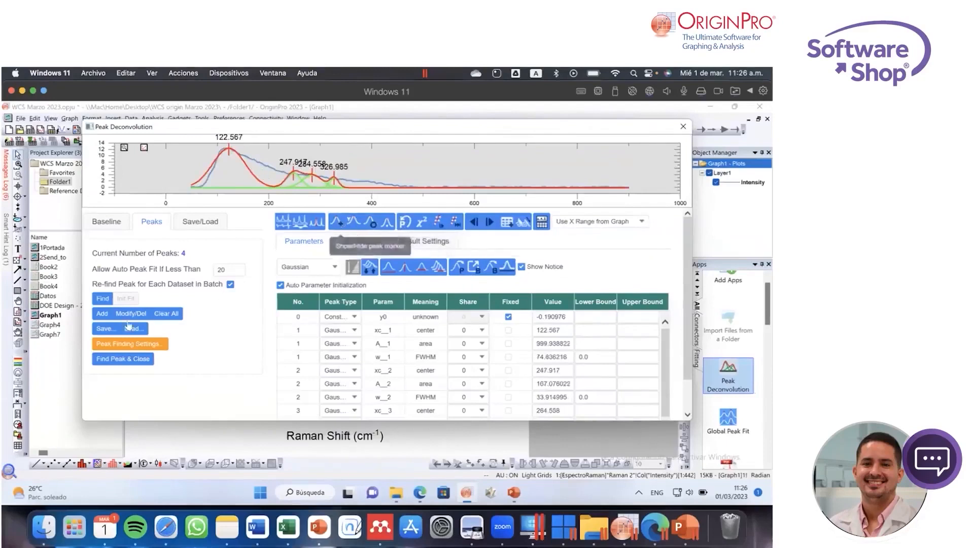
# Step: Add a peak on the curve at about x = 190.6, fit all peaks until converged, and dismiss the notice
pyautogui.click(102, 315)
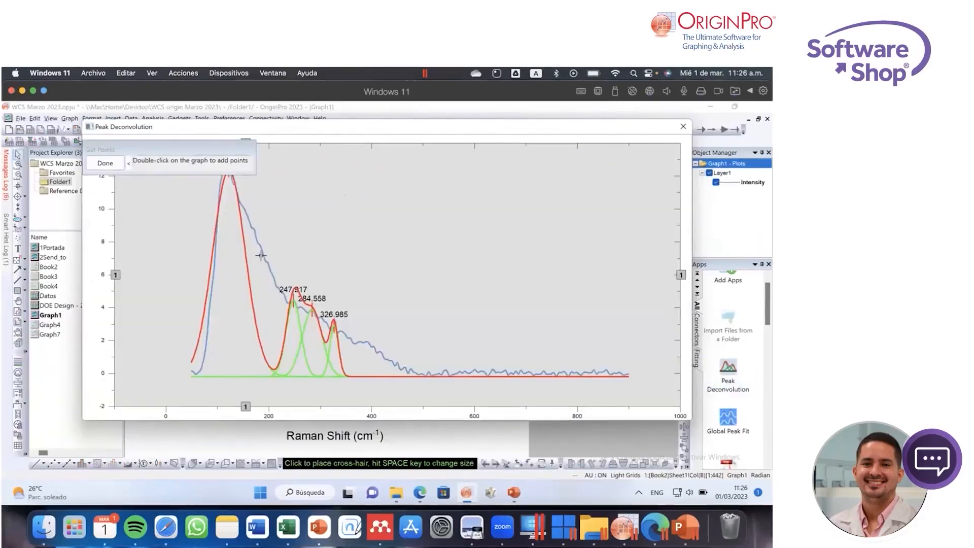
pyautogui.click(264, 258)
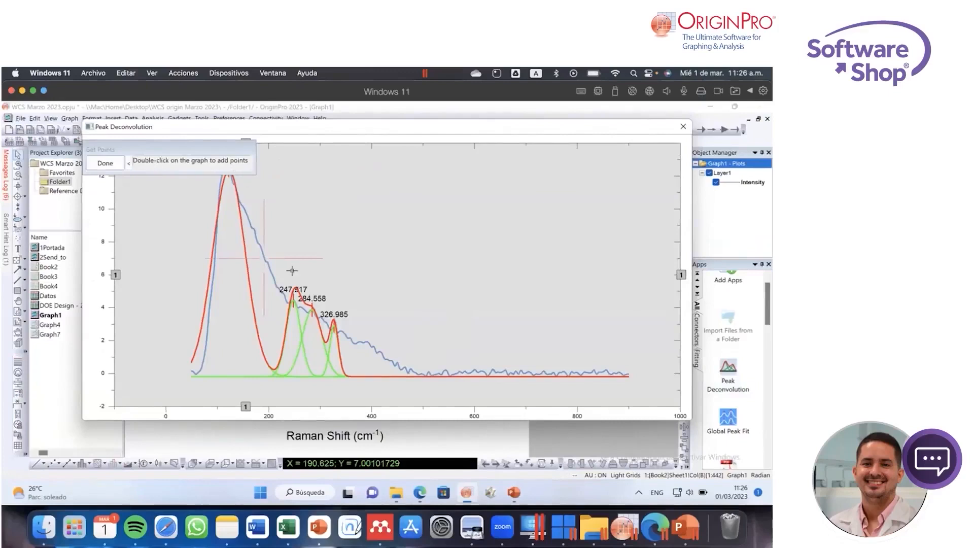
pyautogui.click(109, 164)
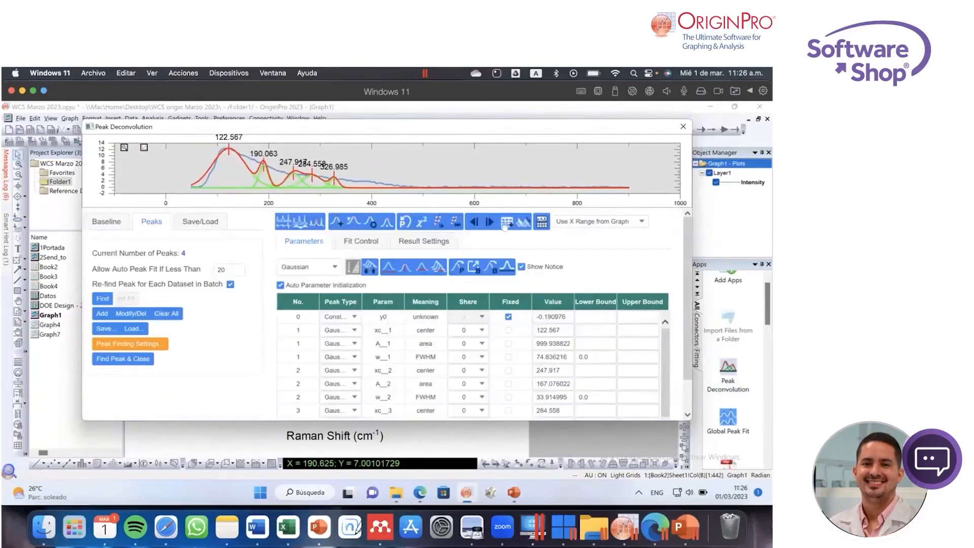
pyautogui.click(455, 221)
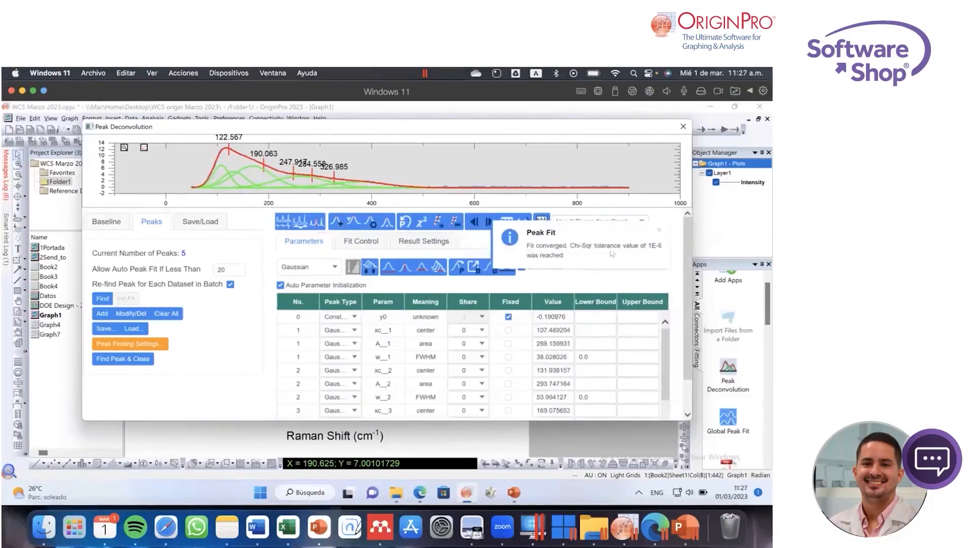
pyautogui.click(661, 231)
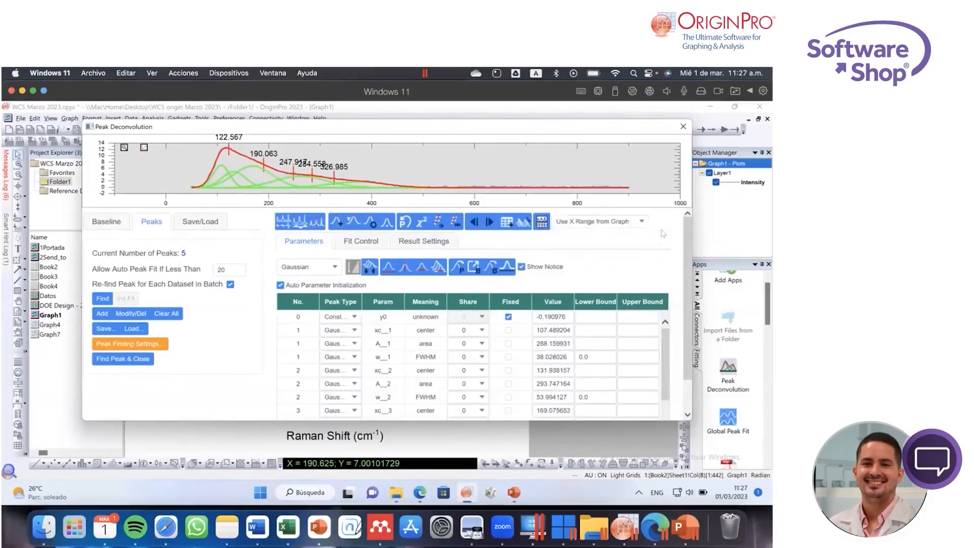
# Step: Check the fitted parameters of all peaks and generate the Peak Analysis report graph
pyautogui.click(421, 223)
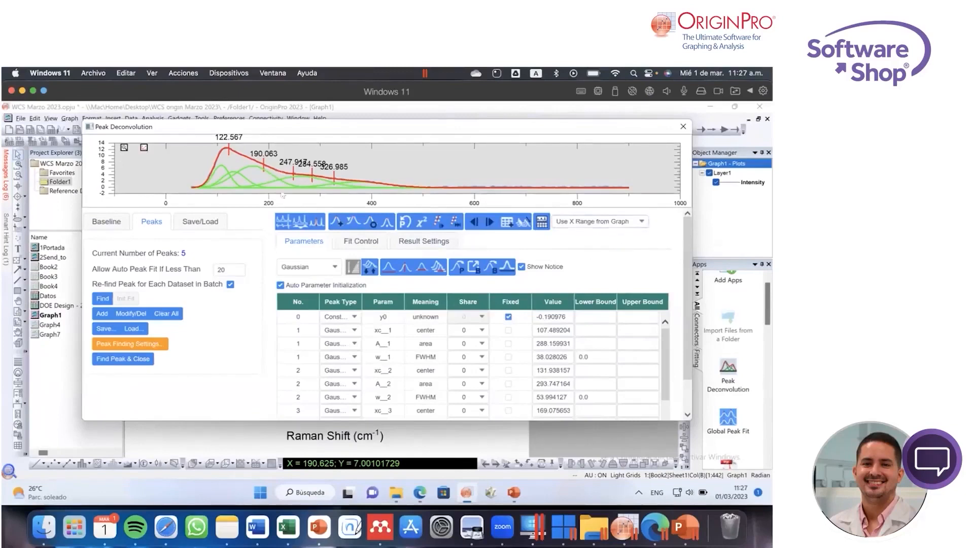
pyautogui.scroll(-2, 402, 365)
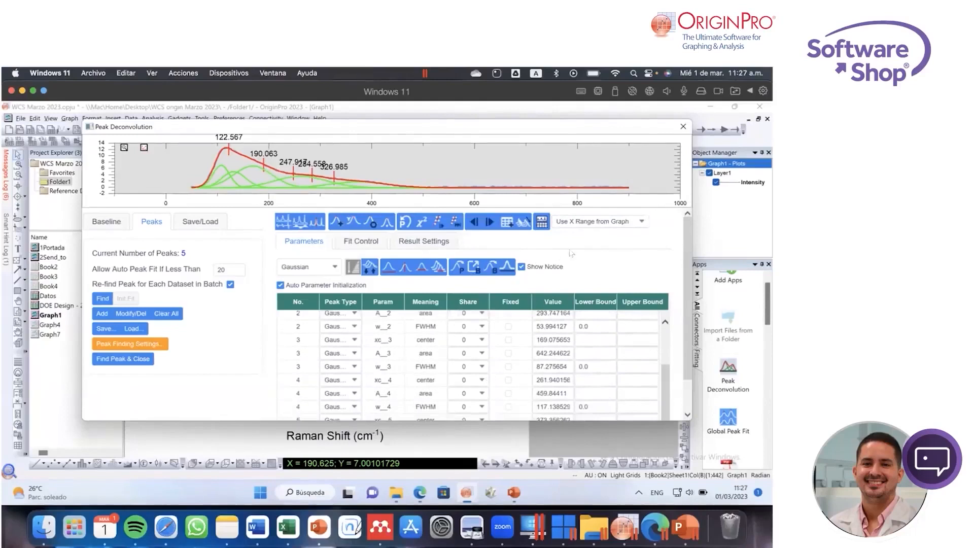
pyautogui.moveTo(664, 383); pyautogui.dragTo(664, 346)
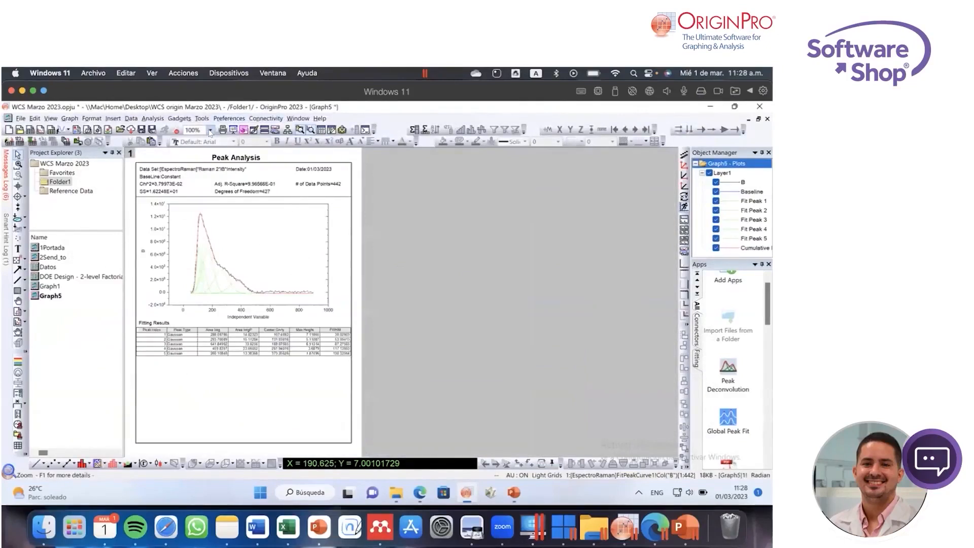
# Step: Enlarge the Peak Analysis report to 200% and examine its fit statistics, deconvoluted curves and Fitting Results table
pyautogui.click(210, 131)
pyautogui.click(200, 172)
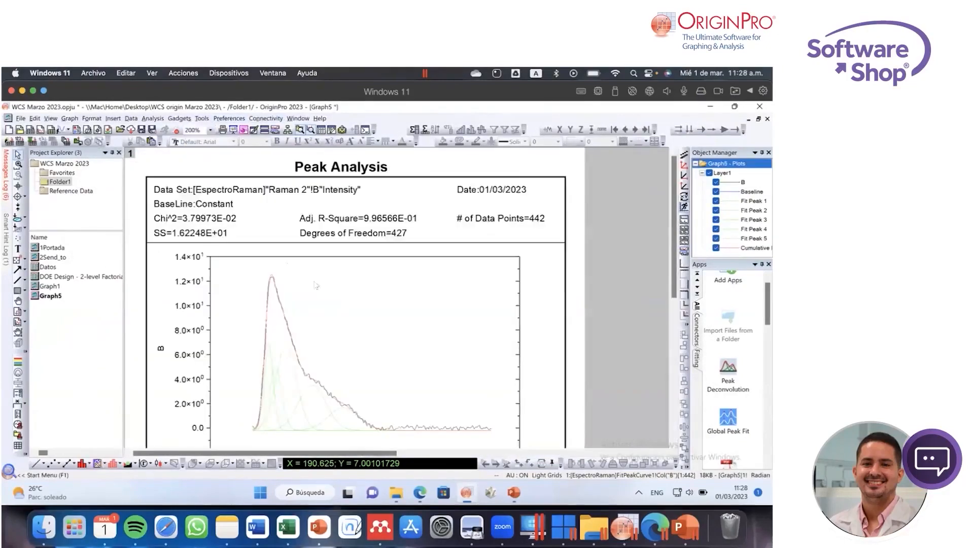
pyautogui.scroll(-5, 398, 298)
pyautogui.scroll(5, 397, 298)
pyautogui.scroll(-2, 397, 298)
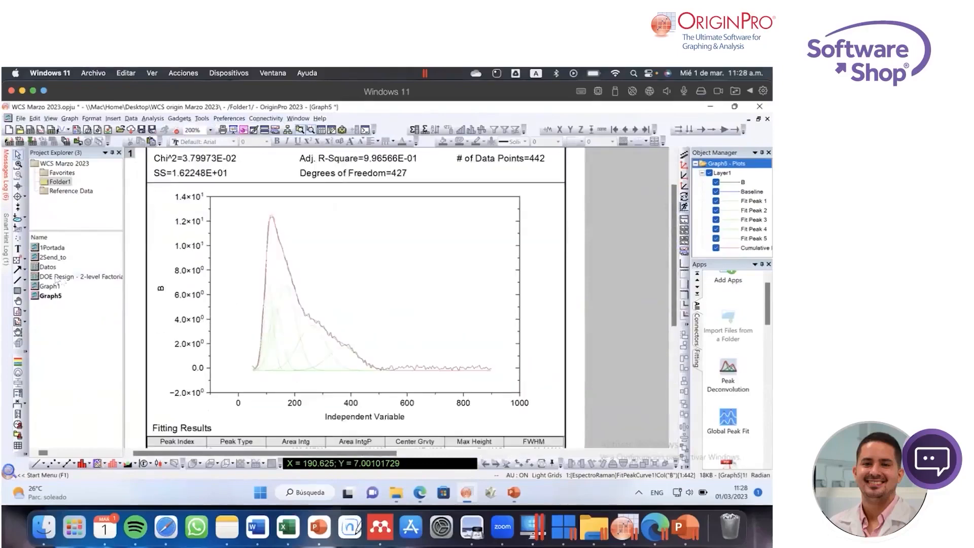
pyautogui.moveTo(363, 265); pyautogui.dragTo(346, 343)
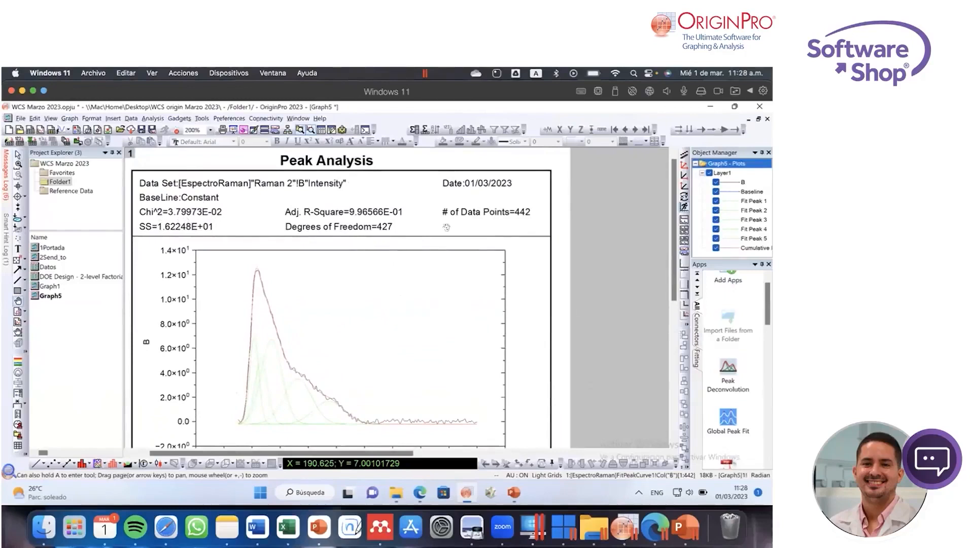
pyautogui.moveTo(428, 307); pyautogui.dragTo(428, 277)
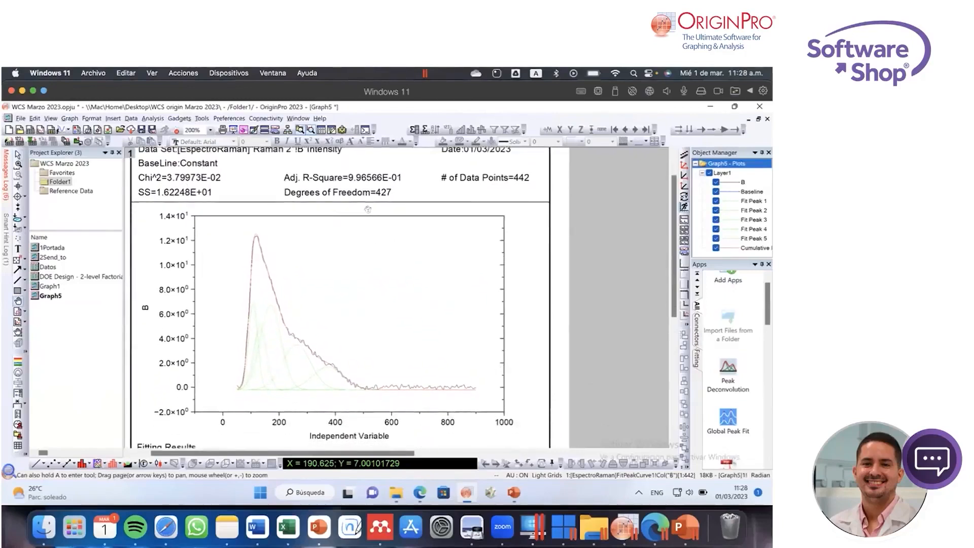
pyautogui.moveTo(396, 323); pyautogui.dragTo(398, 245)
pyautogui.moveTo(401, 348); pyautogui.dragTo(399, 309)
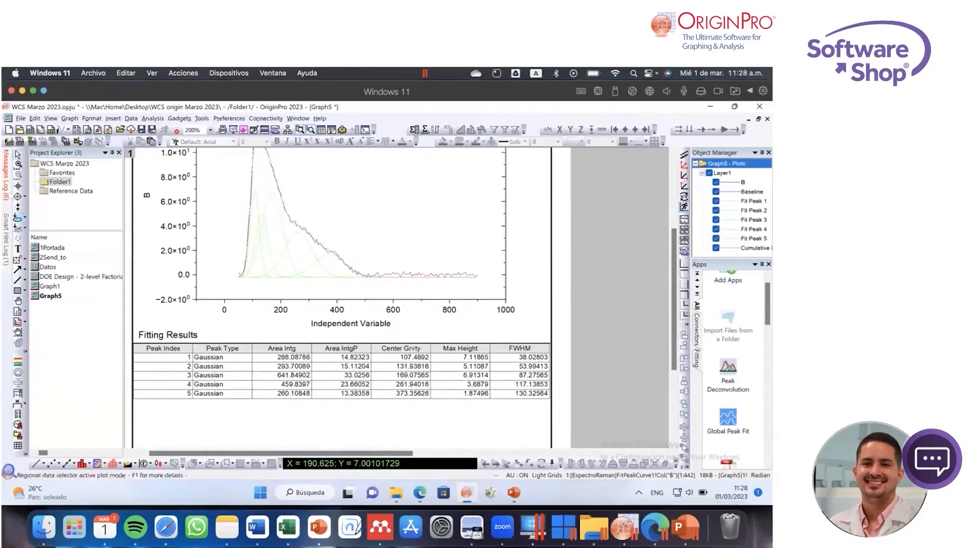
# Step: Open the Fitting Results table for editing and set the header row's text colour to white
pyautogui.doubleClick(223, 366)
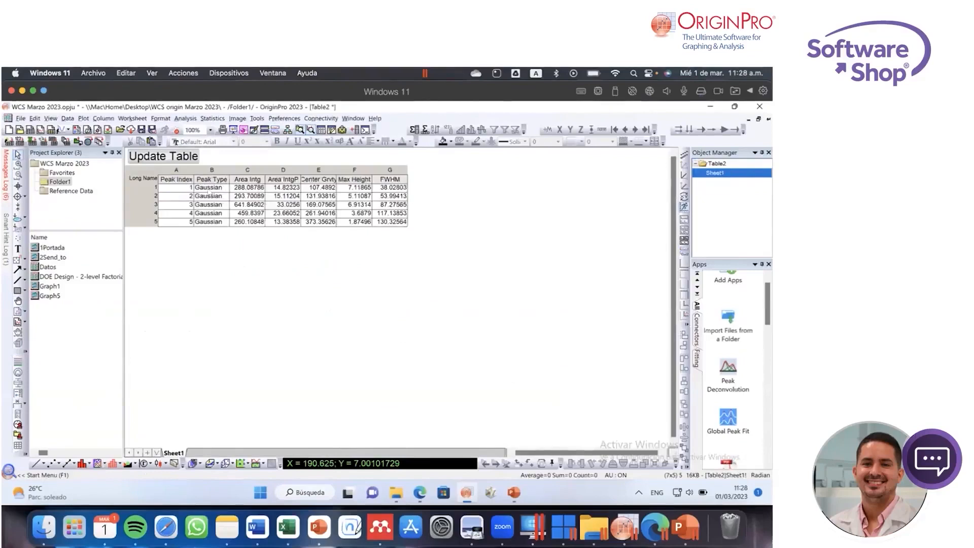
pyautogui.moveTo(188, 182); pyautogui.dragTo(402, 180)
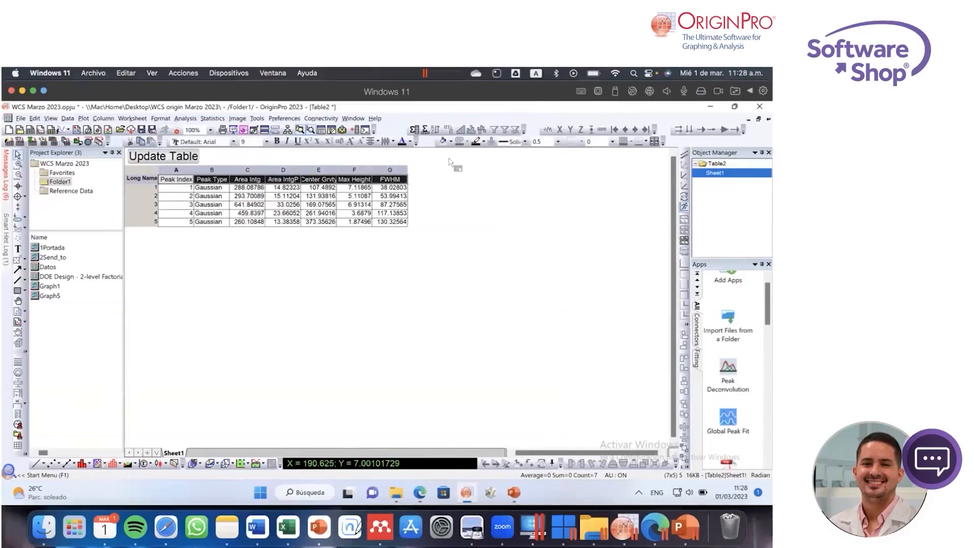
pyautogui.click(411, 142)
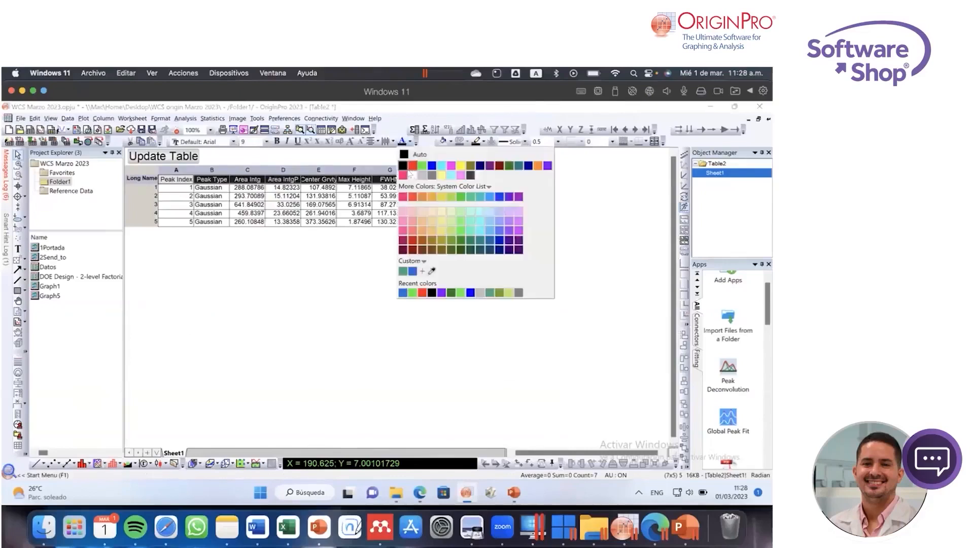
pyautogui.click(411, 174)
pyautogui.click(429, 210)
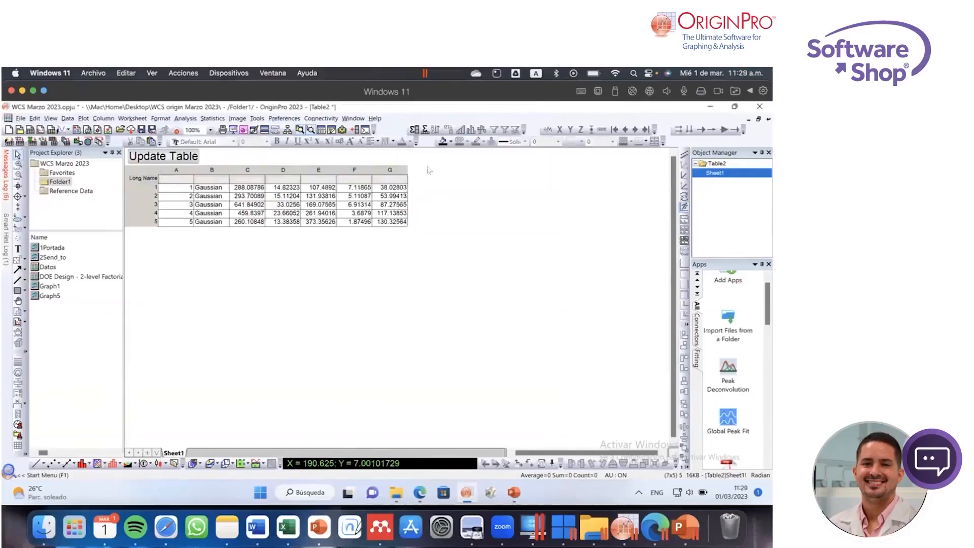
# Step: Fill the table's header row with blue and update the table in the report graph
pyautogui.click(450, 142)
pyautogui.click(460, 180)
pyautogui.moveTo(180, 178); pyautogui.dragTo(390, 175)
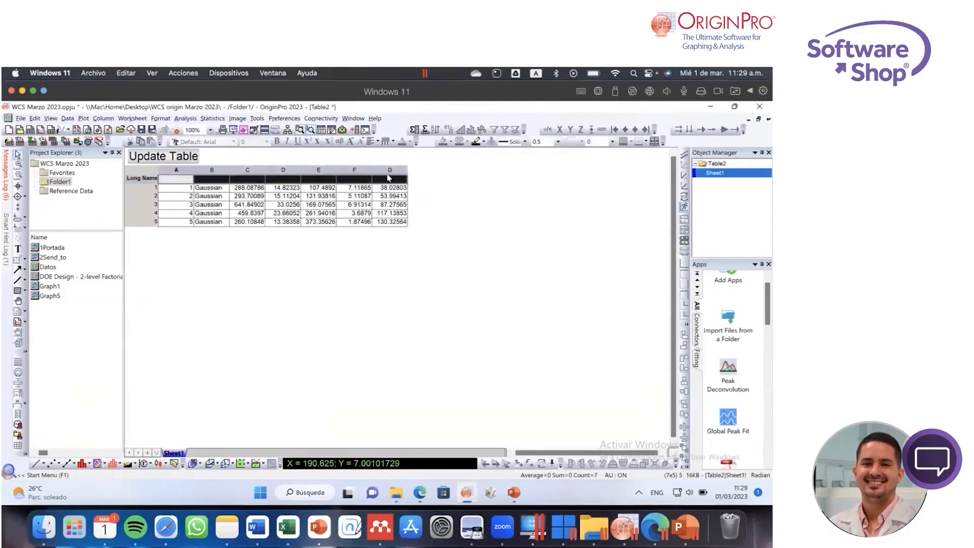
pyautogui.click(450, 142)
pyautogui.click(472, 166)
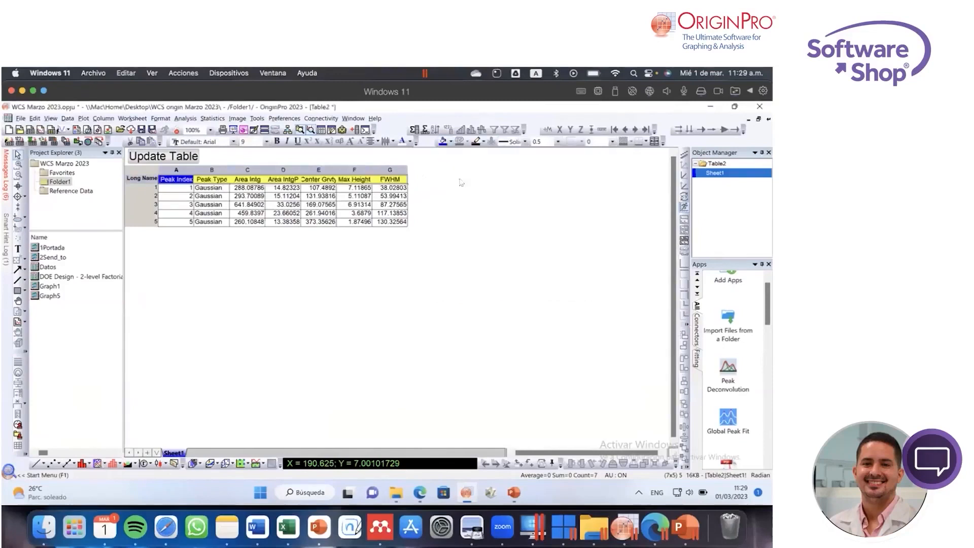
pyautogui.click(174, 156)
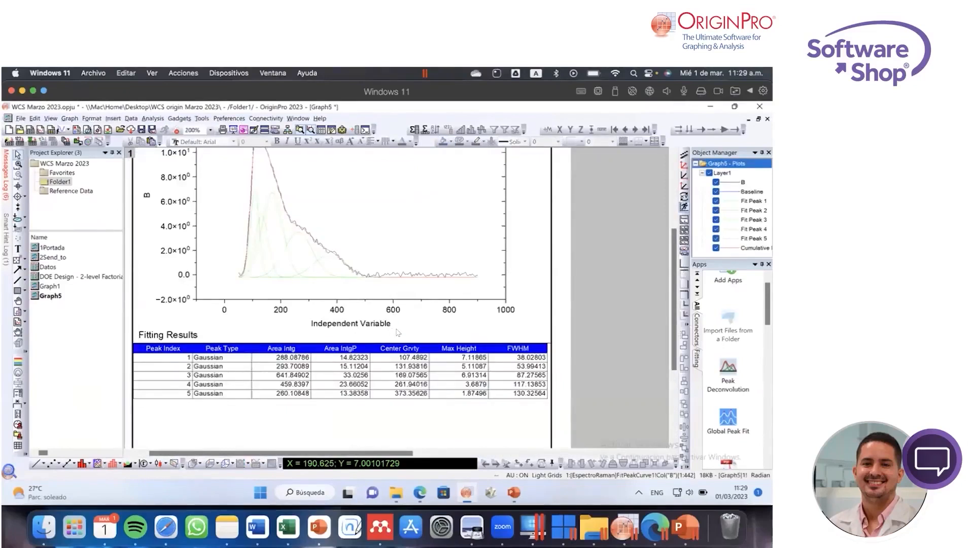
# Step: Change the report graph's X axis title to "Raman Shift (cm-1)" with the -1 as superscript
pyautogui.scroll(2, 426, 297)
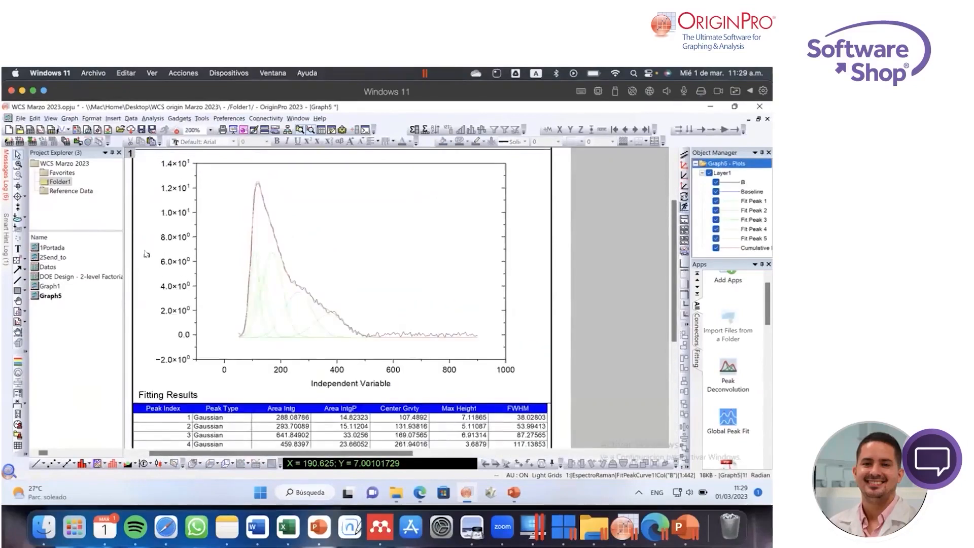
pyautogui.doubleClick(381, 384)
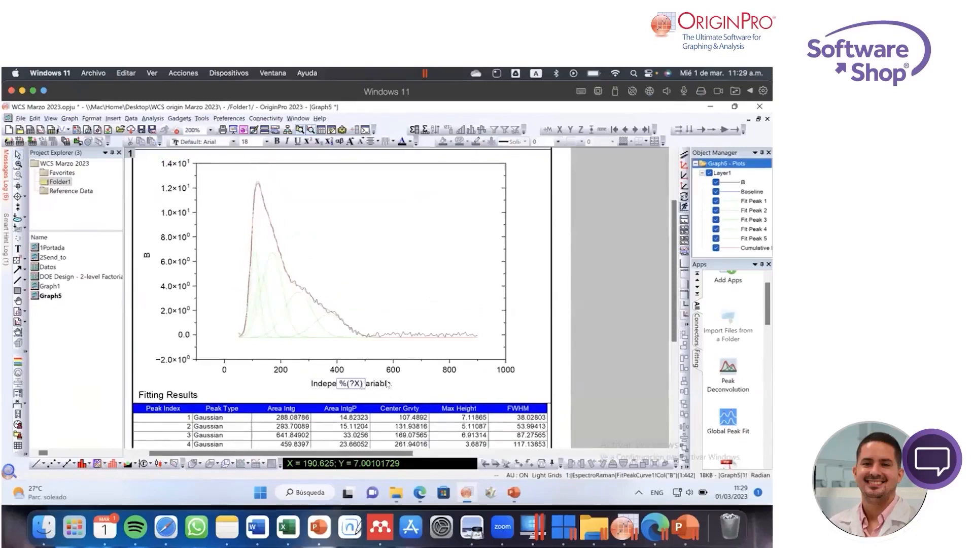
pyautogui.write('Raman Shift (cm')
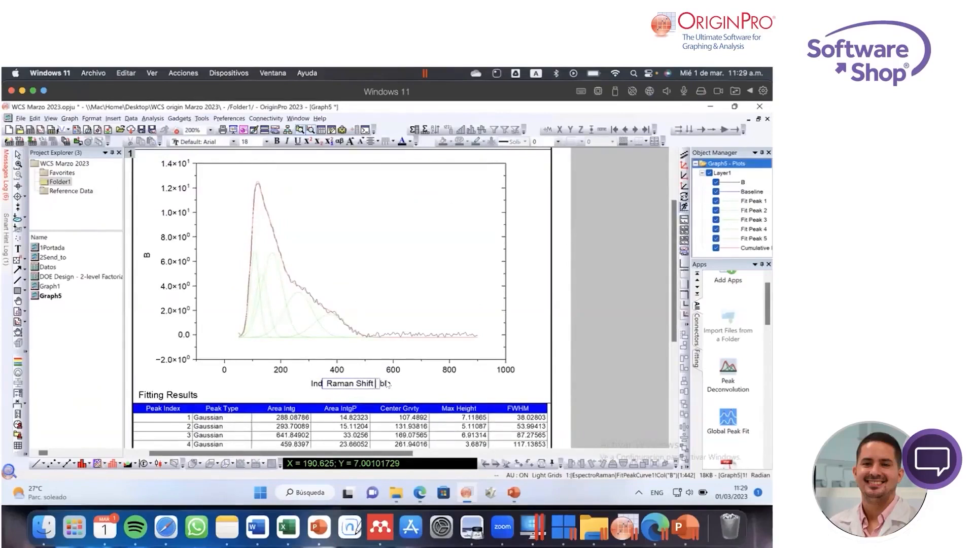
pyautogui.write('-1')
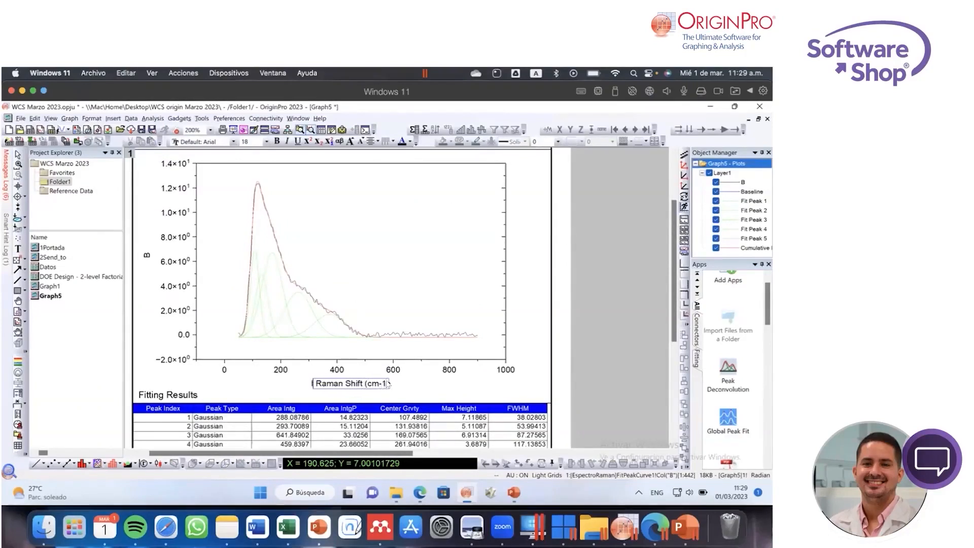
pyautogui.write(')')
pyautogui.hotkey('shift', 'Left')
pyautogui.click(307, 141)
pyautogui.click(450, 385)
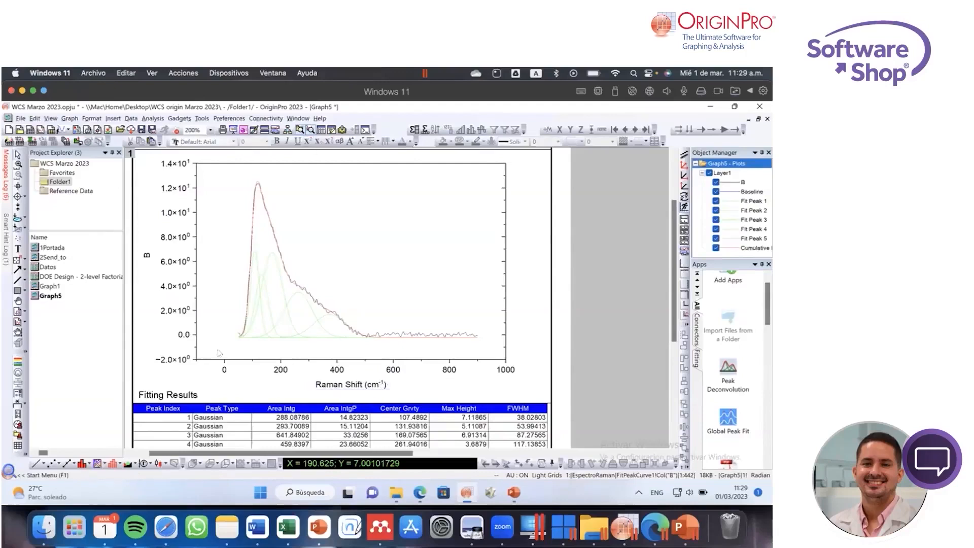
# Step: Replace the report graph's Y axis title with "Intensidad"
pyautogui.doubleClick(148, 256)
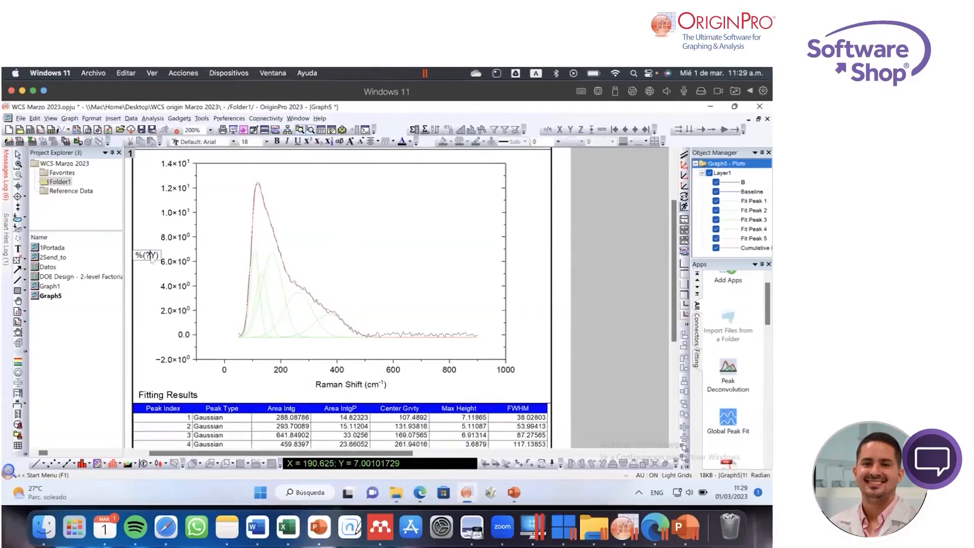
pyautogui.moveTo(157, 255); pyautogui.dragTo(134, 256)
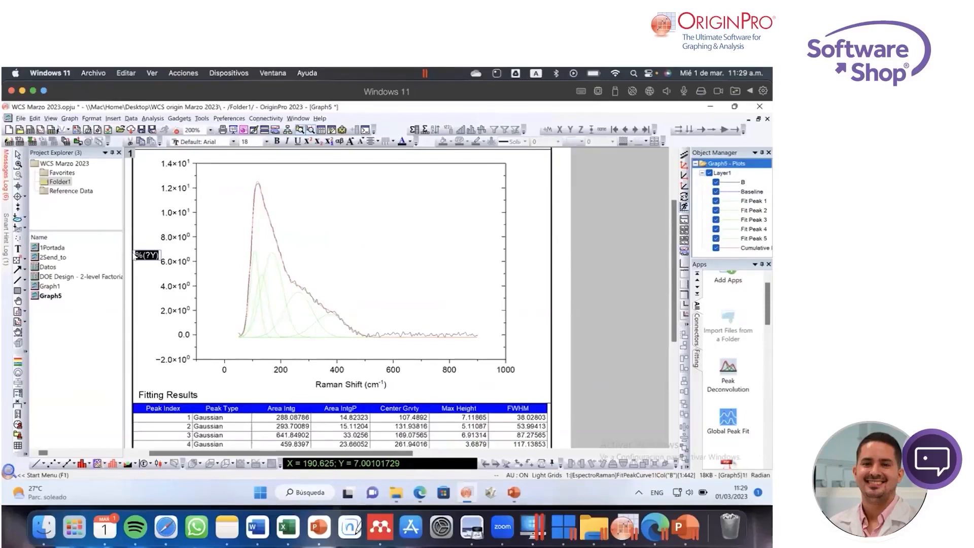
pyautogui.press('Delete')
pyautogui.write('Intensidad')
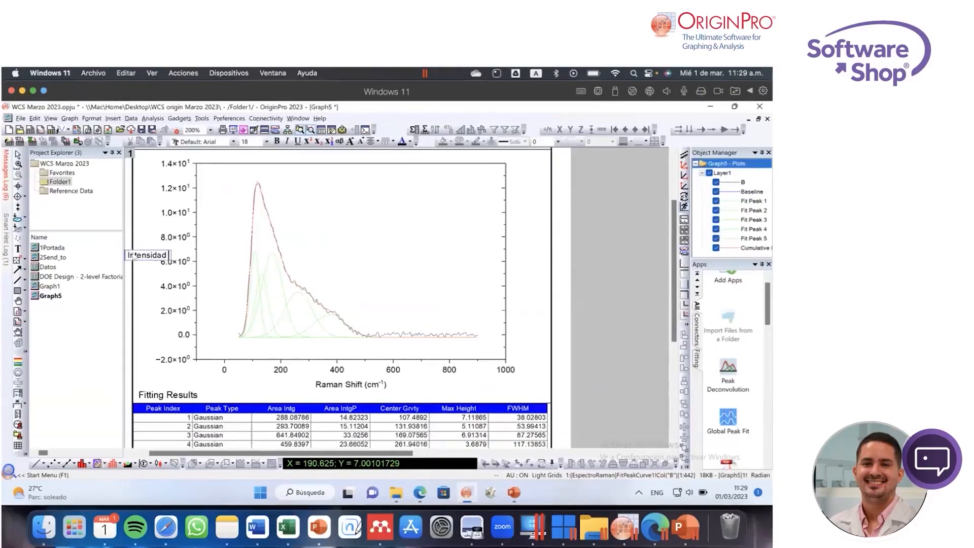
# Step: Correct the report graph's Y axis title to "Intensity (a.u.)"
pyautogui.press('BackSpace')
pyautogui.press('BackSpace')
pyautogui.press('BackSpace')
pyautogui.write('ty (a.u.')
pyautogui.click(145, 221)
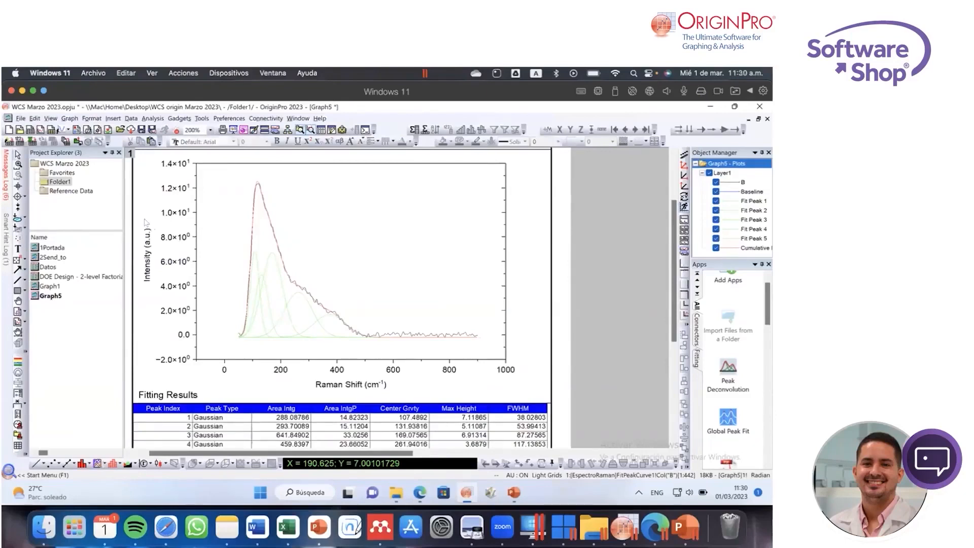
# Step: Increase the font size of the report graph's Y and X axis titles to 22
pyautogui.click(147, 236)
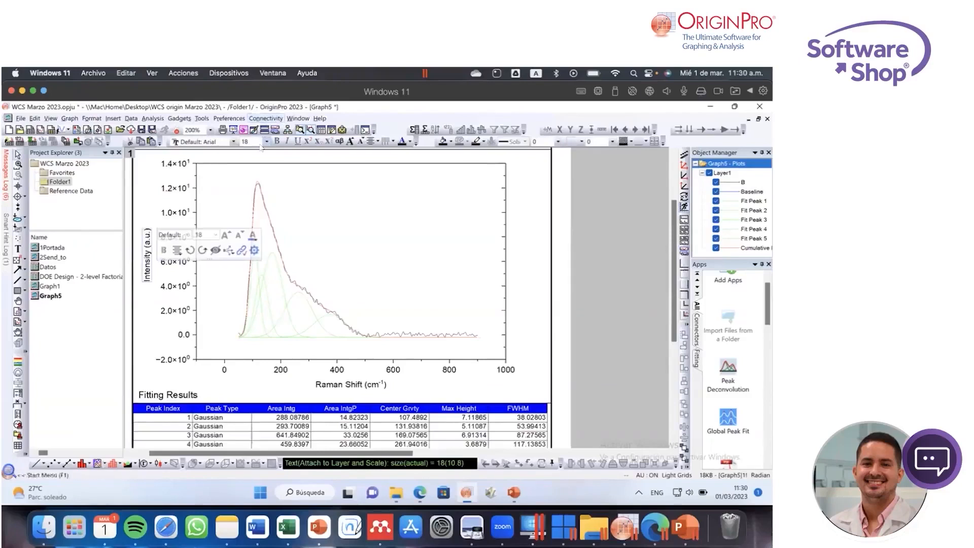
pyautogui.click(351, 142)
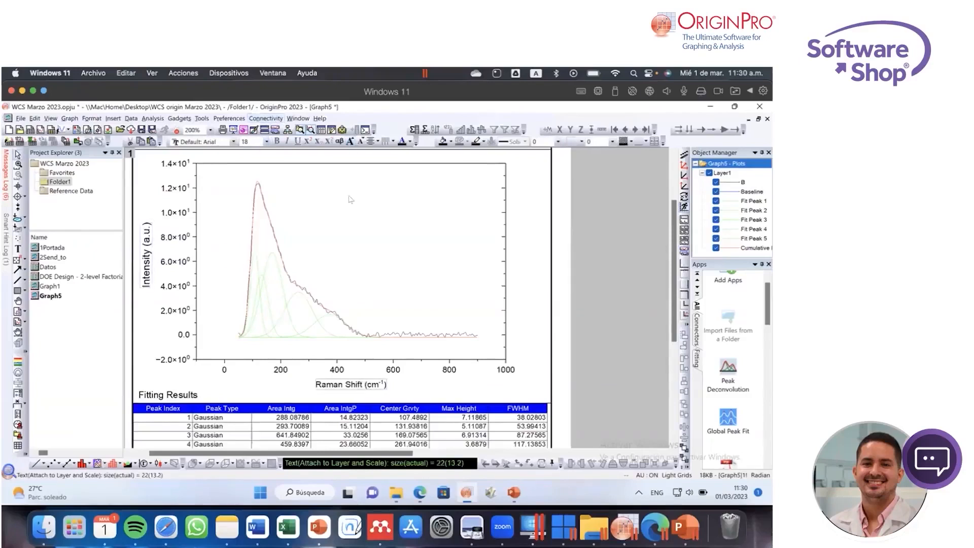
pyautogui.click(350, 142)
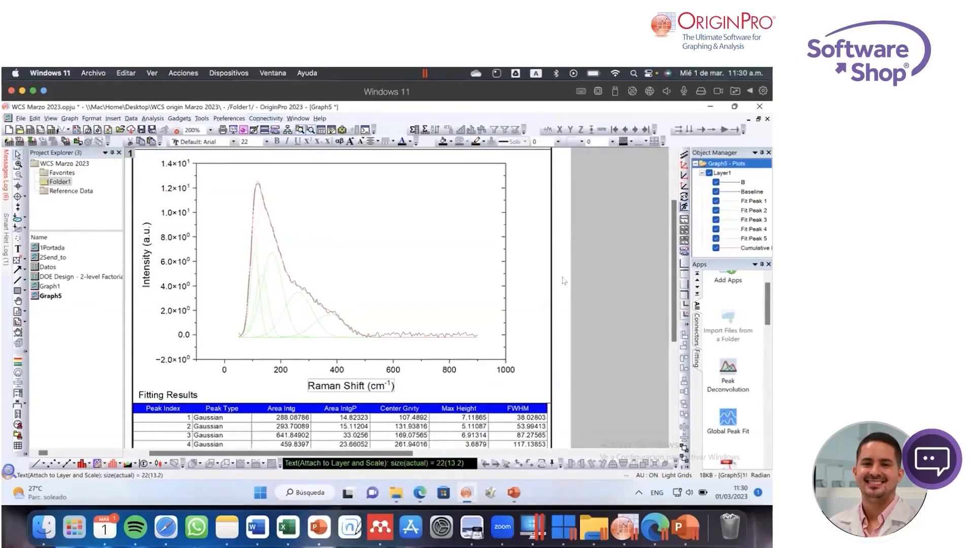
pyautogui.click(502, 279)
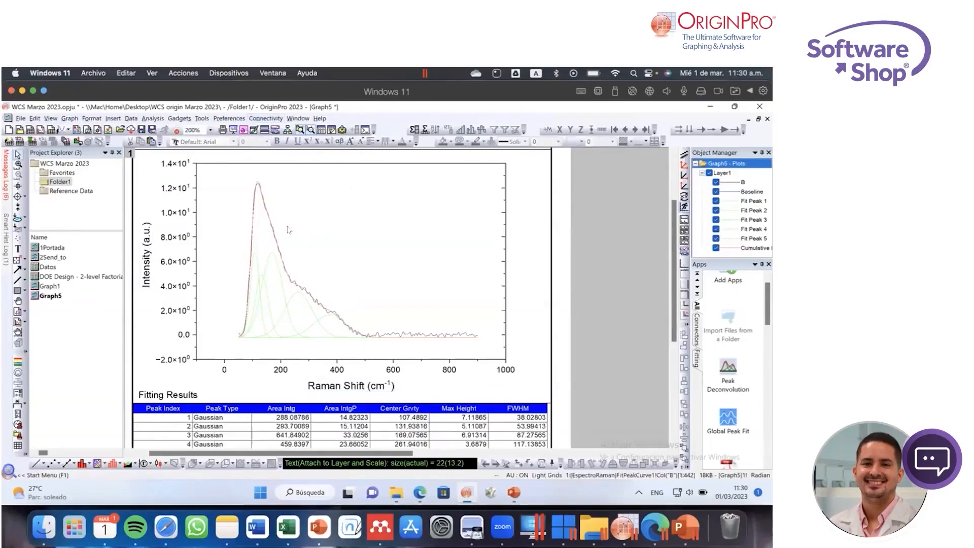
pyautogui.scroll(1, 730, 395)
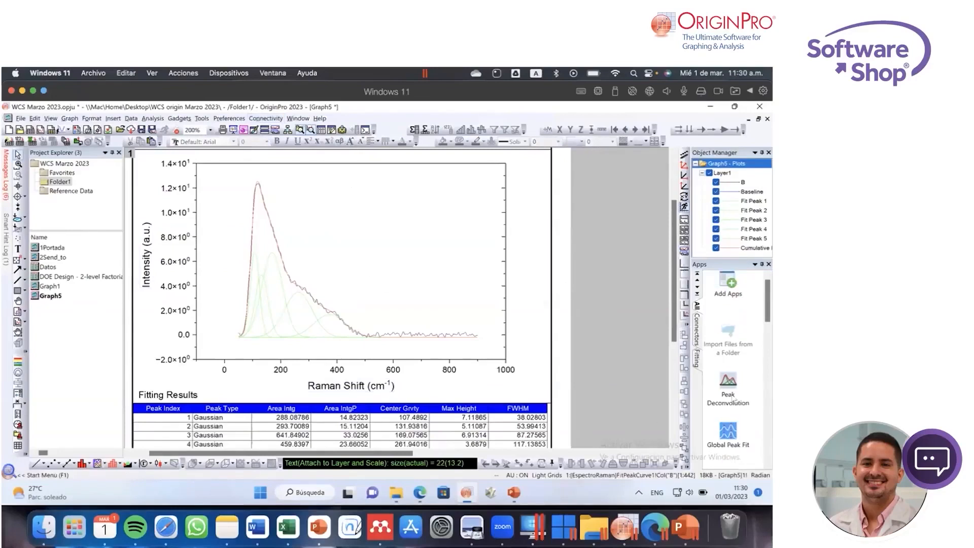
pyautogui.scroll(-5, 730, 393)
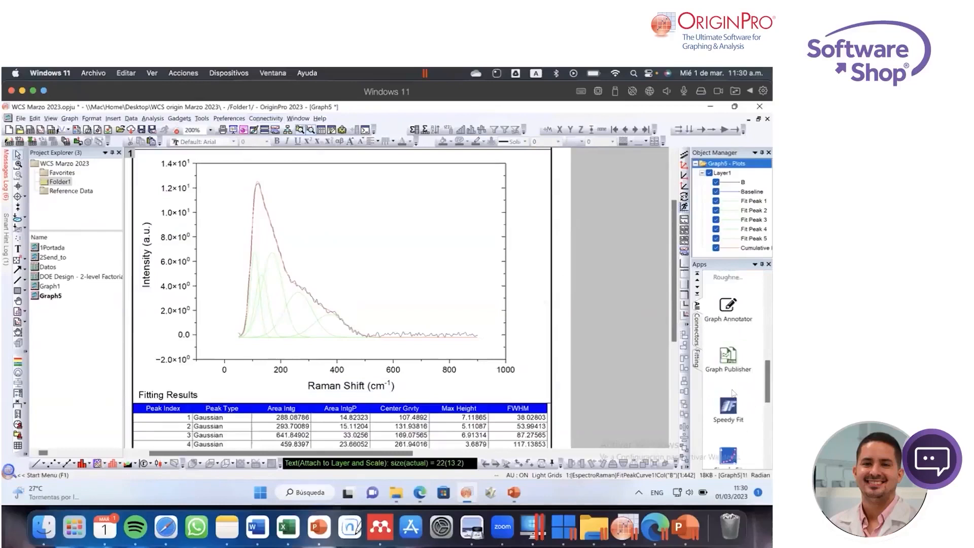
pyautogui.scroll(5, 731, 392)
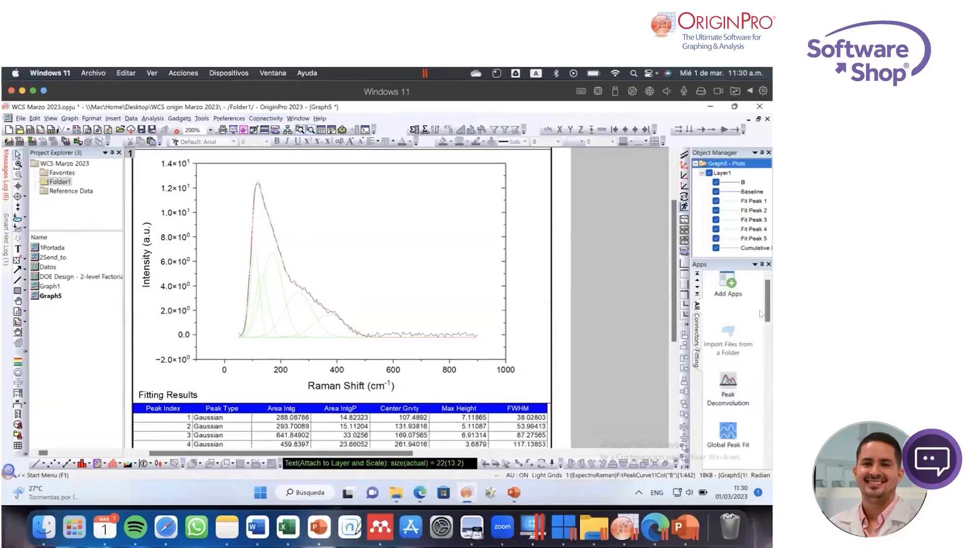
pyautogui.moveTo(766, 295); pyautogui.dragTo(768, 423)
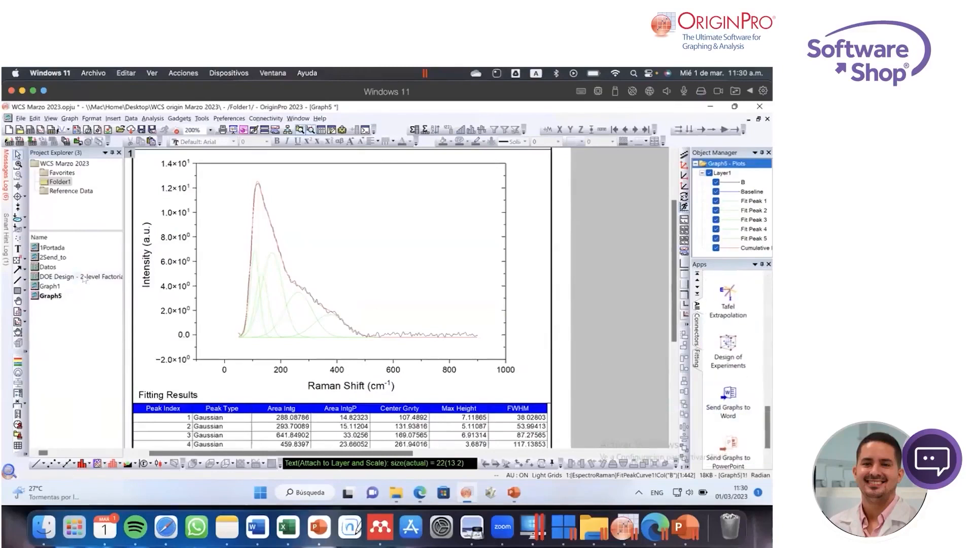
# Step: Open the Datos workbook and examine the peak-fit output in the FitPeaks1, PeakProperties1, BaselineData1 and FitPeakCurve1 sheets
pyautogui.click(51, 268)
pyautogui.doubleClick(51, 268)
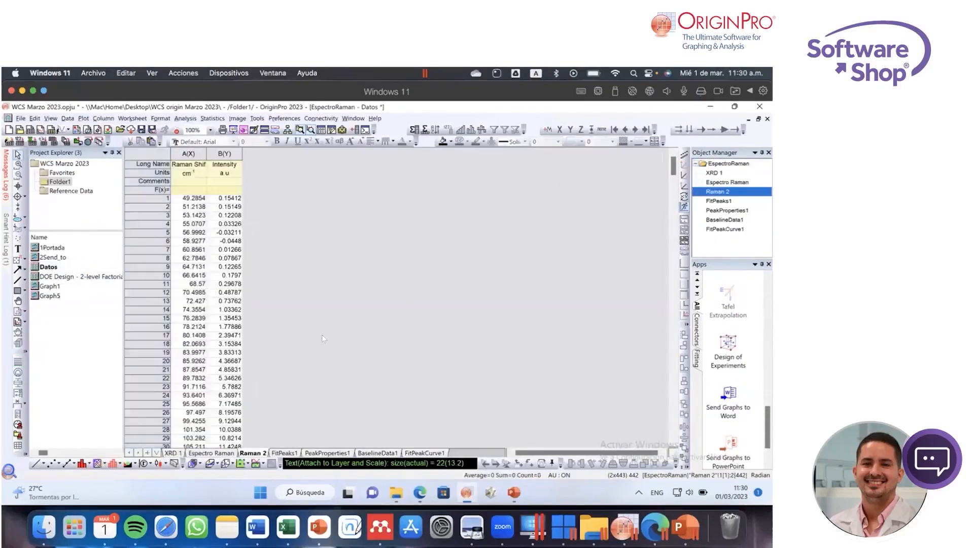
pyautogui.click(285, 453)
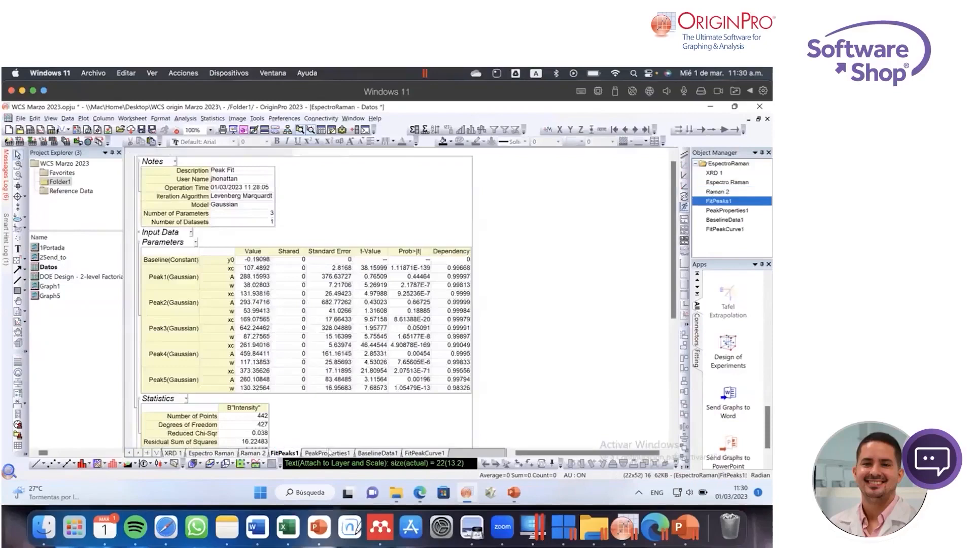
pyautogui.scroll(-2, 255, 280)
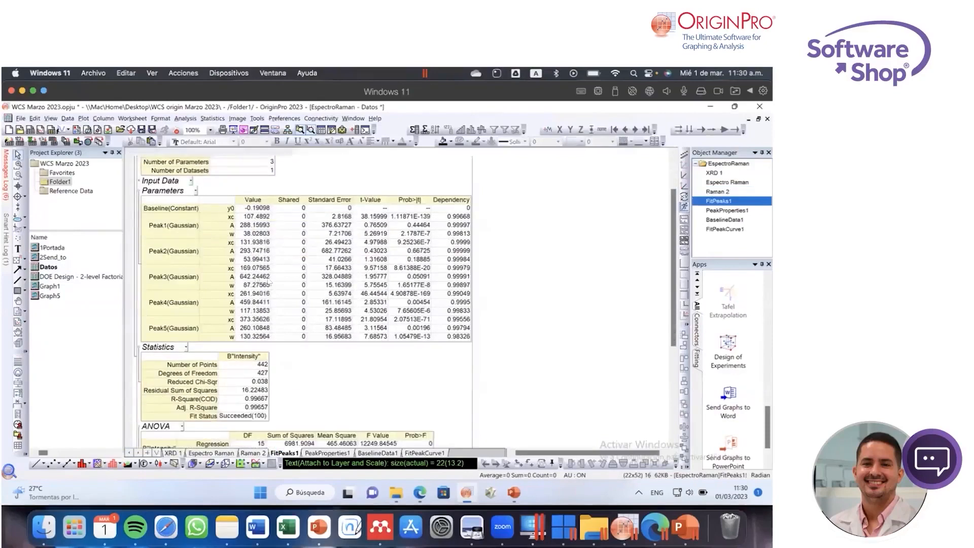
pyautogui.scroll(-1, 271, 283)
pyautogui.scroll(-6, 270, 280)
pyautogui.scroll(4, 273, 366)
pyautogui.click(334, 454)
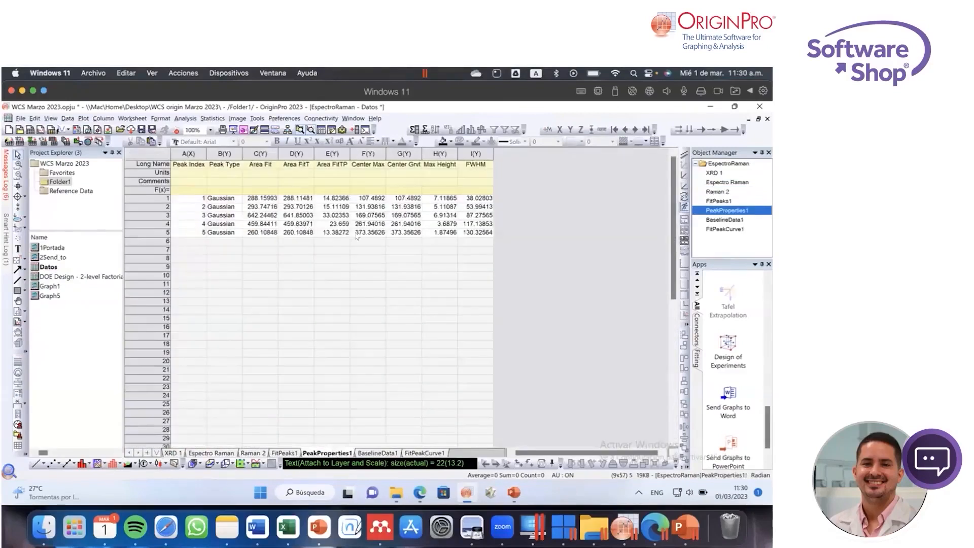
pyautogui.click(376, 453)
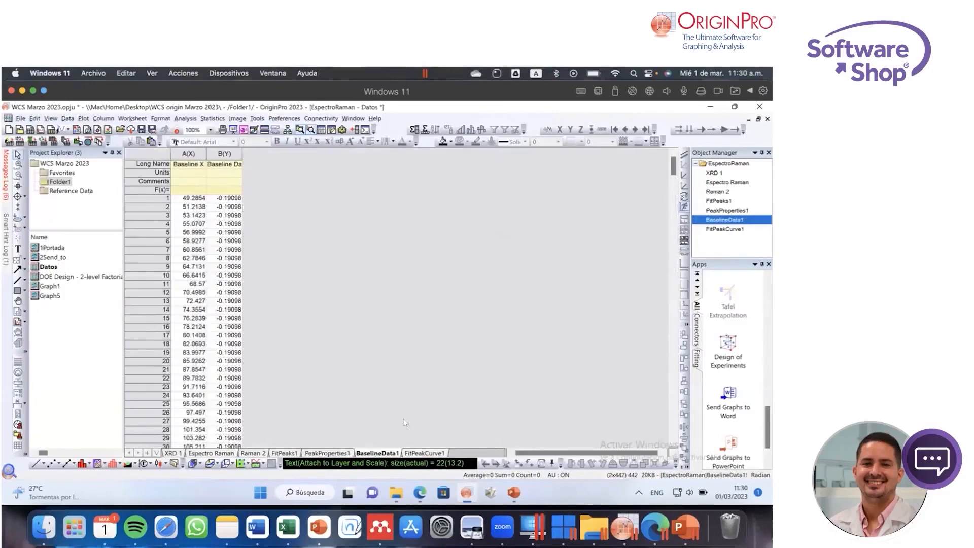
pyautogui.click(423, 453)
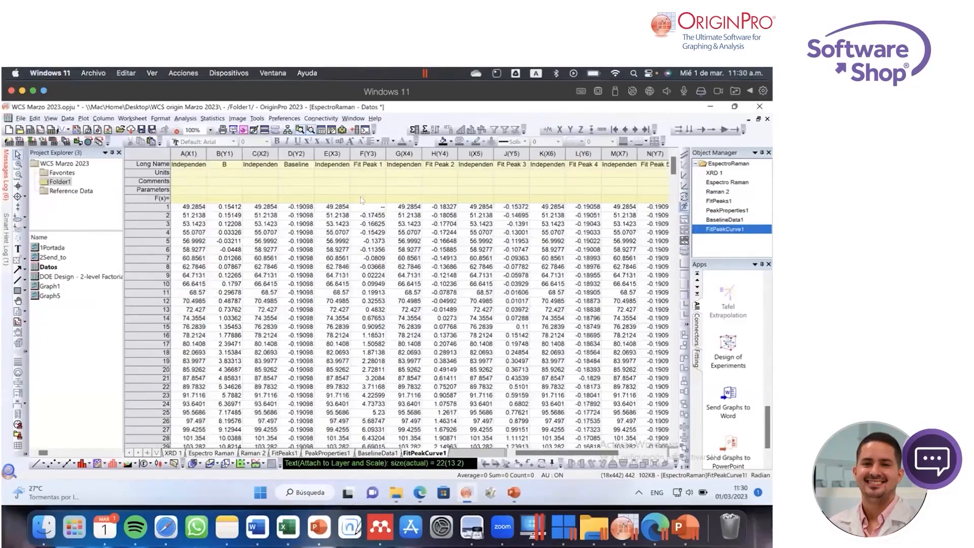
# Step: Reopen Graph5 to examine the peak-fit report and its results table, and view the 1Portada contents page
pyautogui.doubleClick(49, 296)
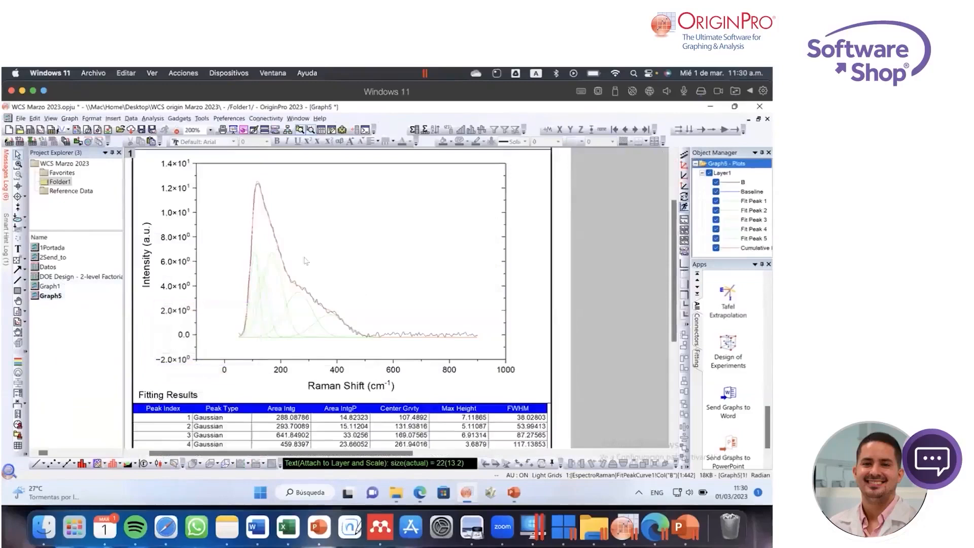
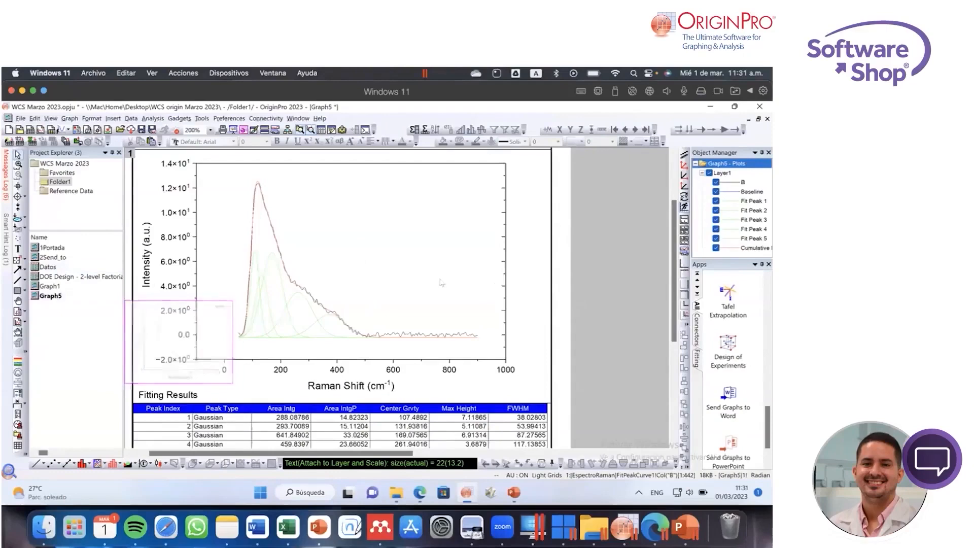
pyautogui.scroll(-1, 327, 278)
pyautogui.scroll(1, 327, 278)
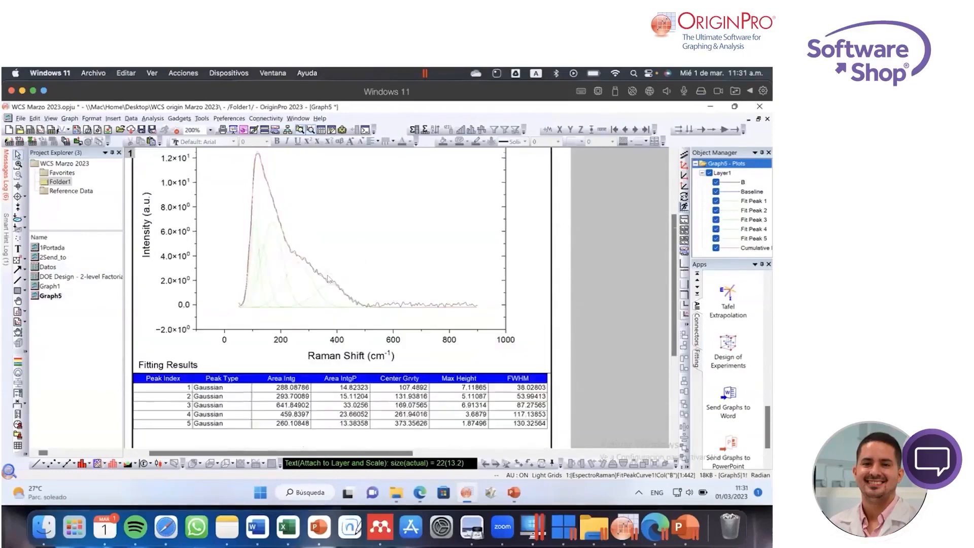
pyautogui.scroll(3, 328, 278)
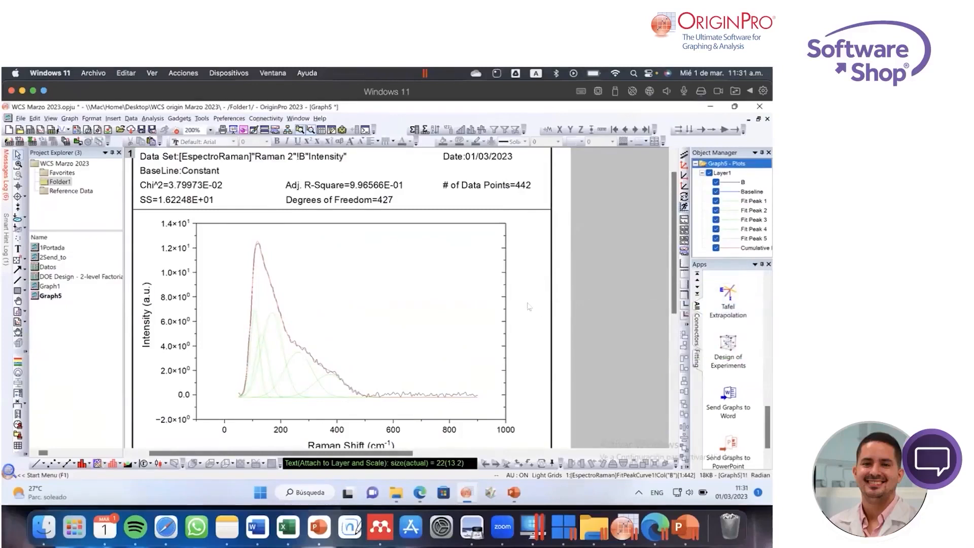
pyautogui.click(66, 248)
pyautogui.doubleClick(66, 248)
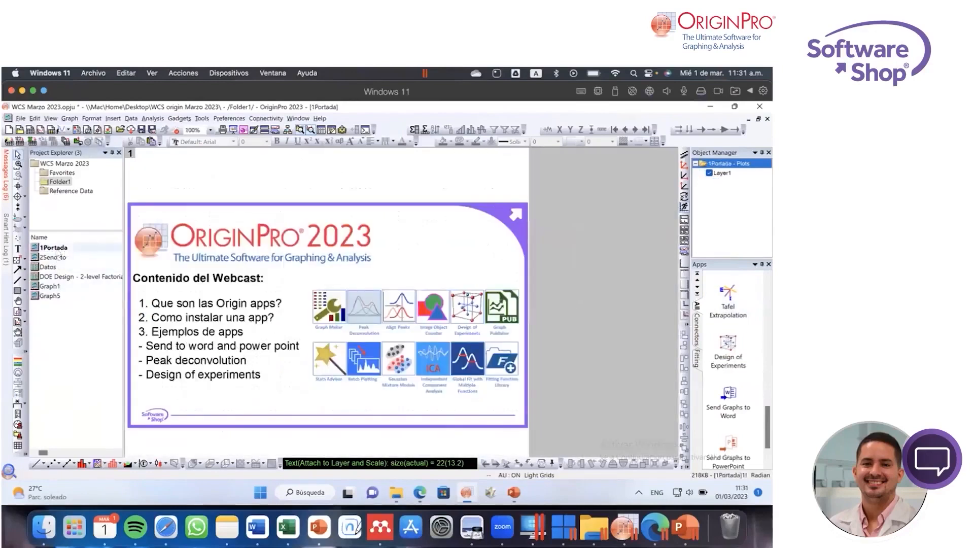
pyautogui.moveTo(65, 251)
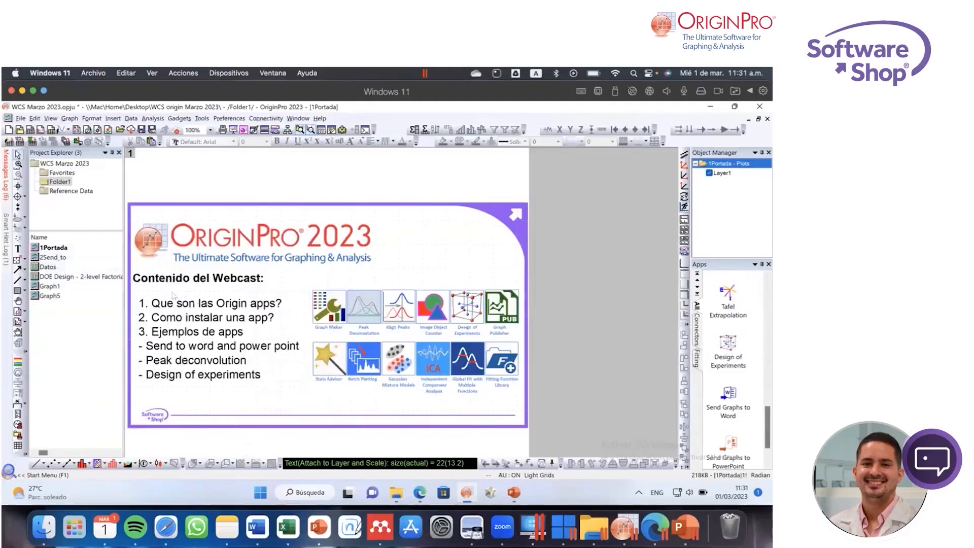
# Step: Plot columns A(X) and B(Y) of the Datos workbook's XRD 1 sheet as a line graph
pyautogui.doubleClick(54, 267)
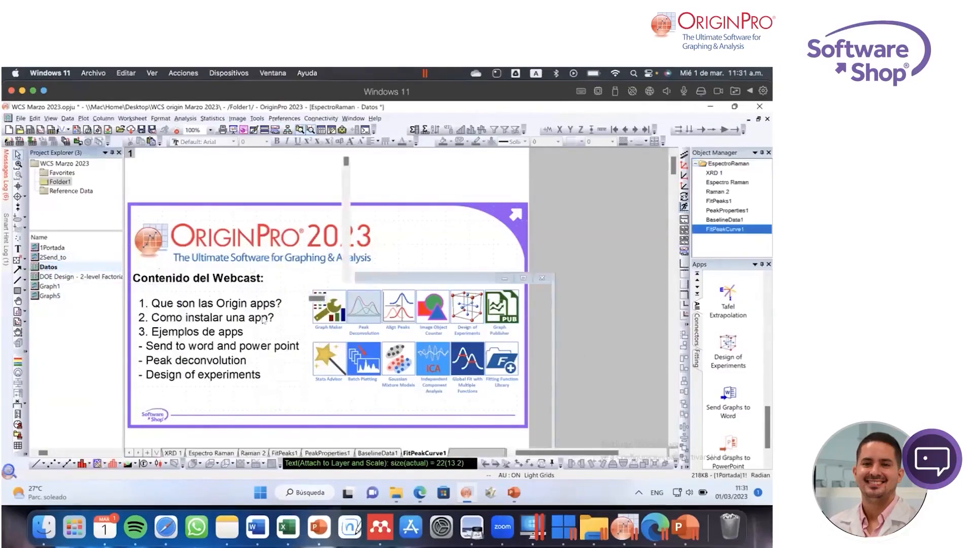
pyautogui.click(173, 453)
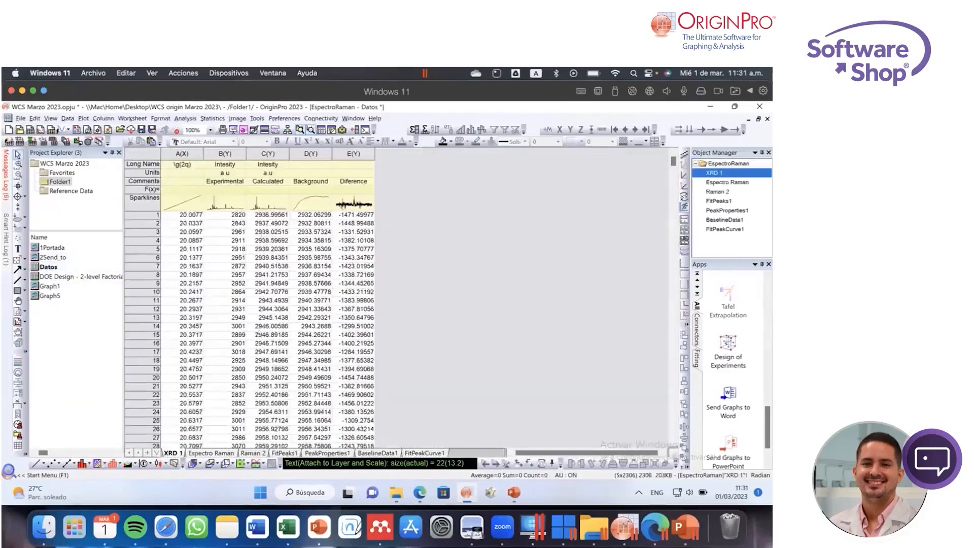
pyautogui.moveTo(181, 153); pyautogui.dragTo(224, 153)
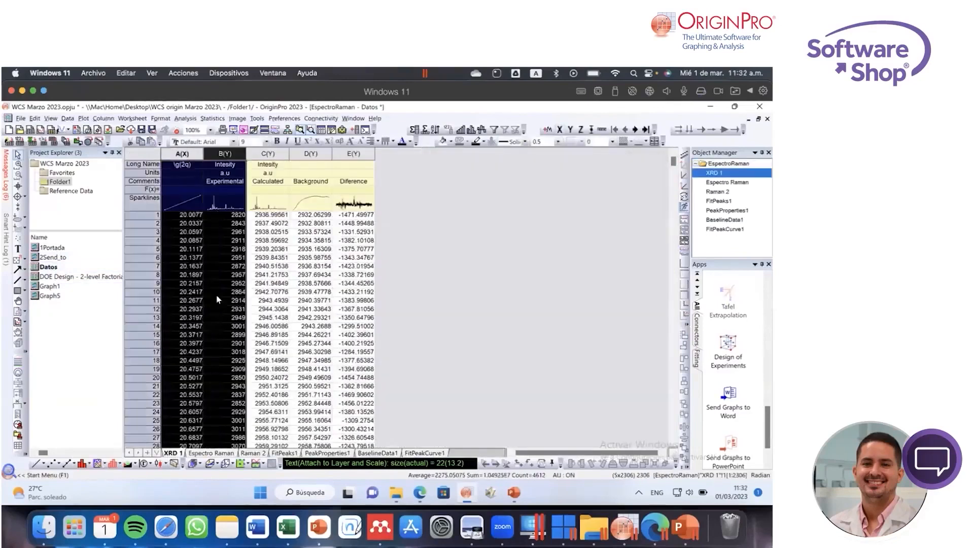
pyautogui.click(37, 463)
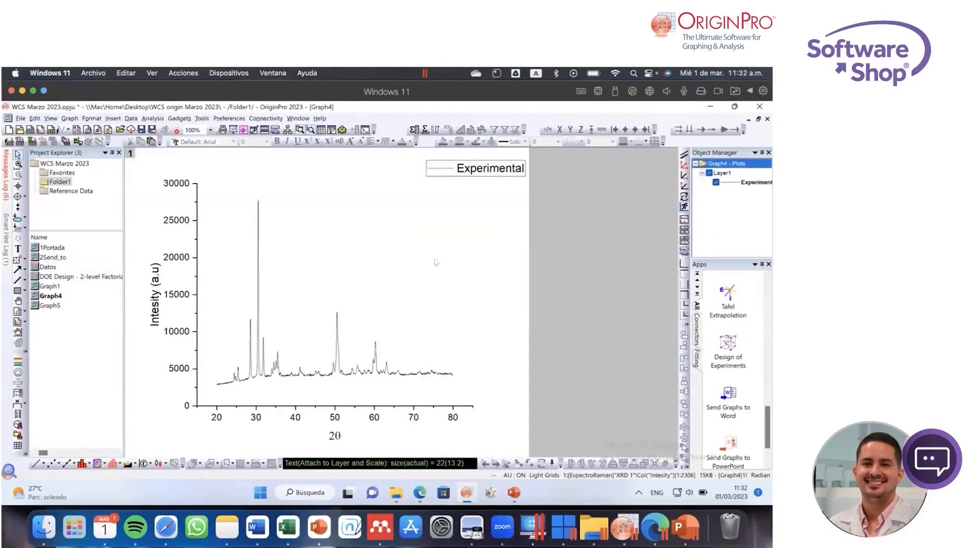
# Step: Find the X-Ray Diffraction Analysis app and launch it on the diffraction graph
pyautogui.scroll(3, 736, 358)
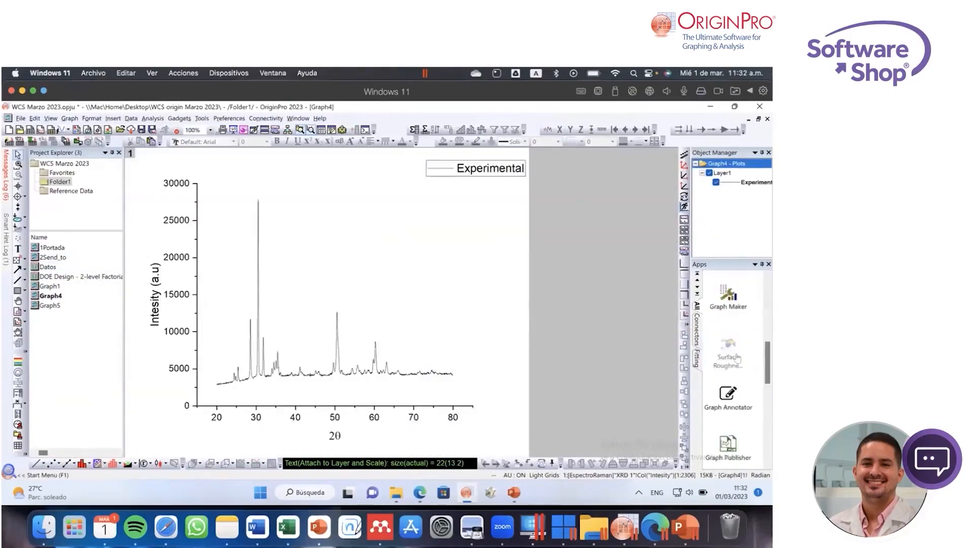
pyautogui.scroll(-1, 737, 358)
pyautogui.scroll(-3, 737, 358)
pyautogui.moveTo(768, 401)
pyautogui.mouseDown()
pyautogui.moveTo(768, 304)
pyautogui.moveTo(768, 329)
pyautogui.mouseUp()
pyautogui.click(729, 378)
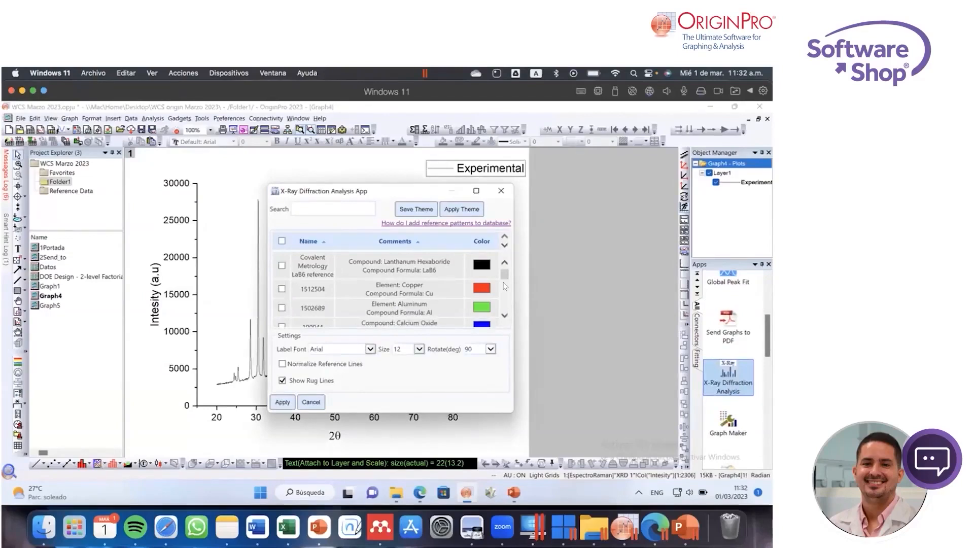
# Step: Overlay the YSZ reference pattern on the diffraction graph with Normalize Reference Lines enabled, and close the app's dialog
pyautogui.moveTo(505, 278); pyautogui.dragTo(505, 278)
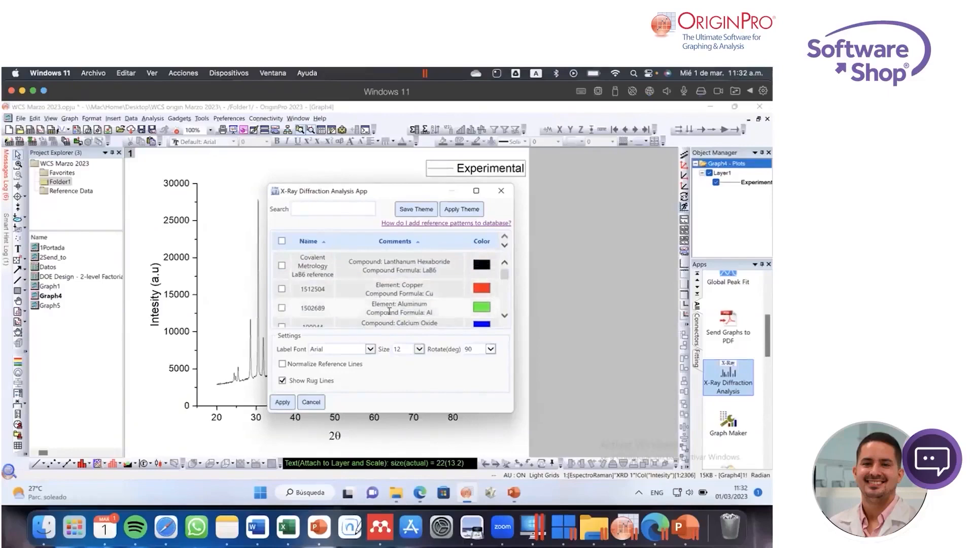
pyautogui.moveTo(504, 274)
pyautogui.mouseDown()
pyautogui.moveTo(507, 304)
pyautogui.moveTo(504, 271)
pyautogui.mouseUp()
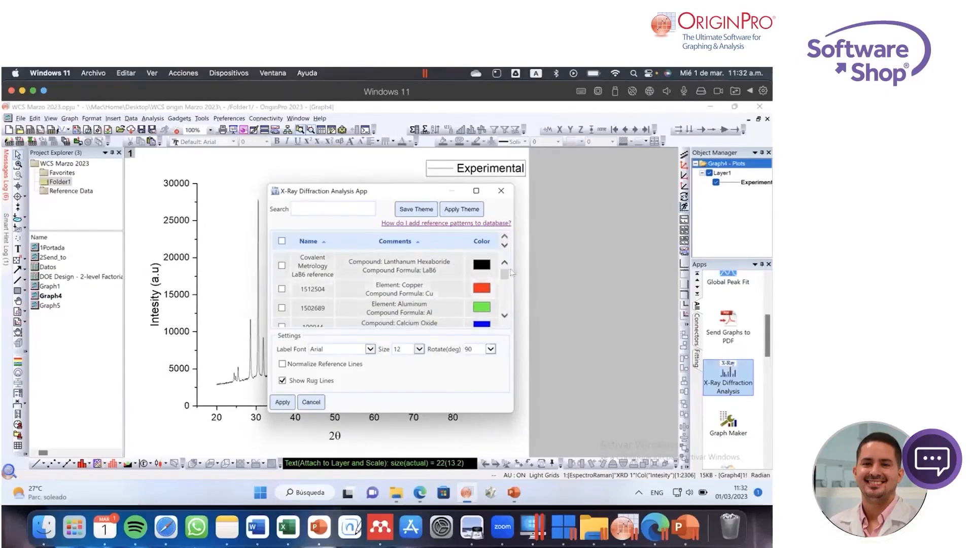
pyautogui.moveTo(504, 275); pyautogui.dragTo(509, 299)
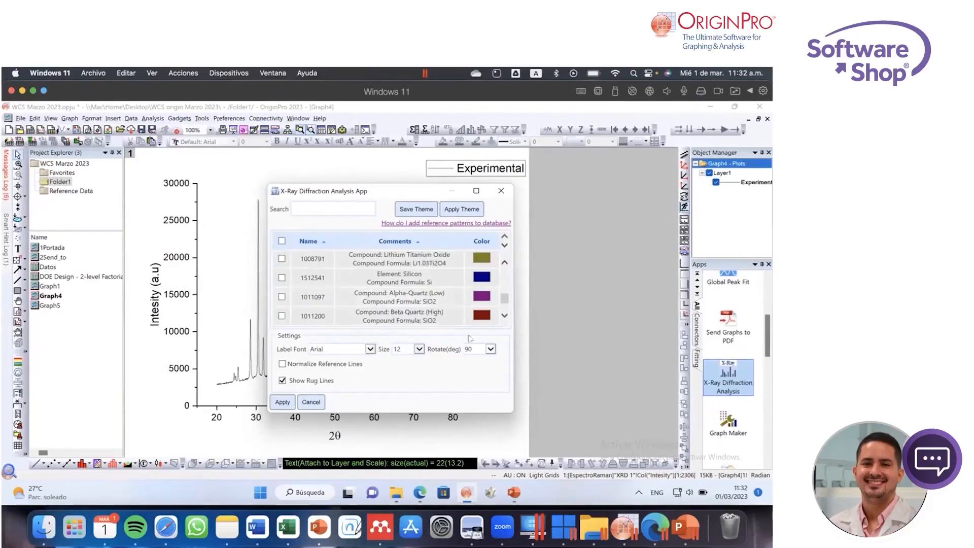
pyautogui.click(502, 316)
pyautogui.click(502, 316)
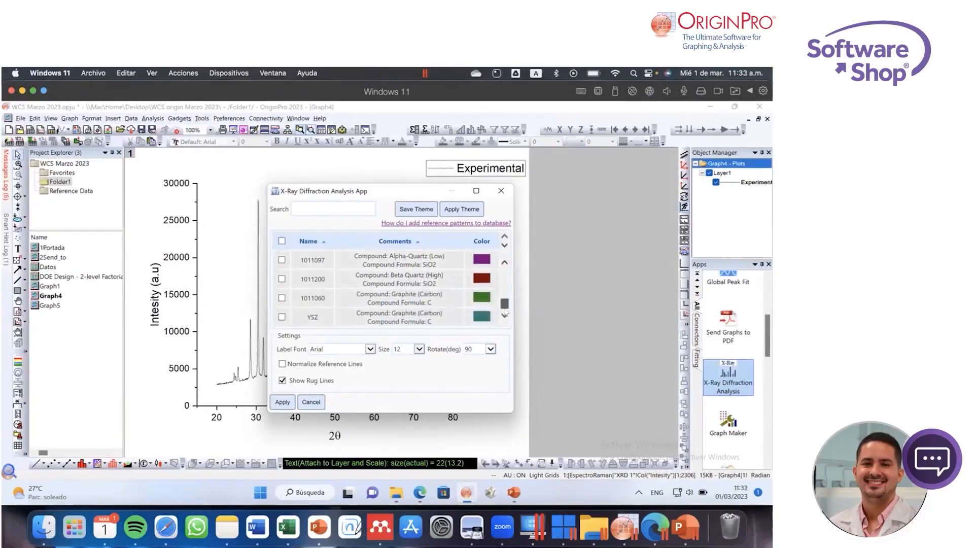
pyautogui.click(281, 317)
pyautogui.click(284, 364)
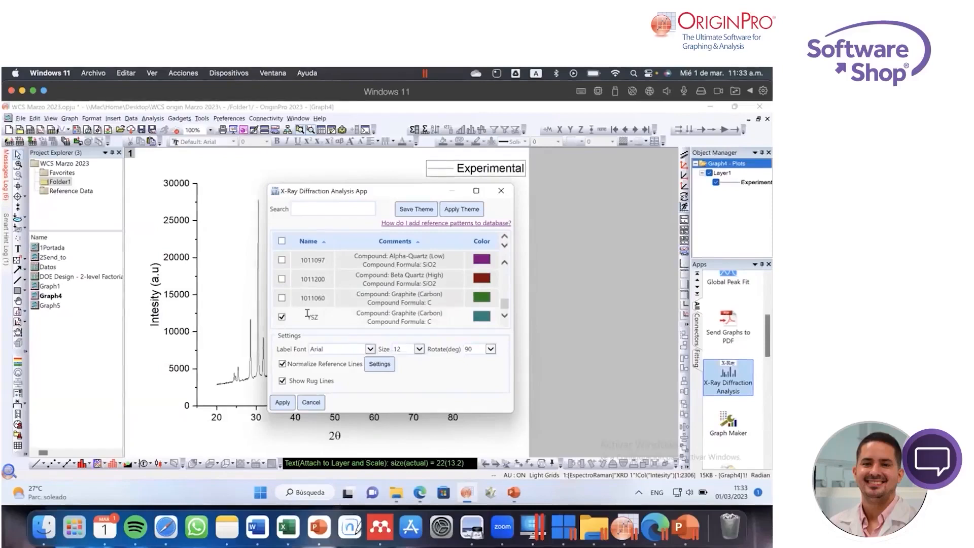
pyautogui.click(282, 402)
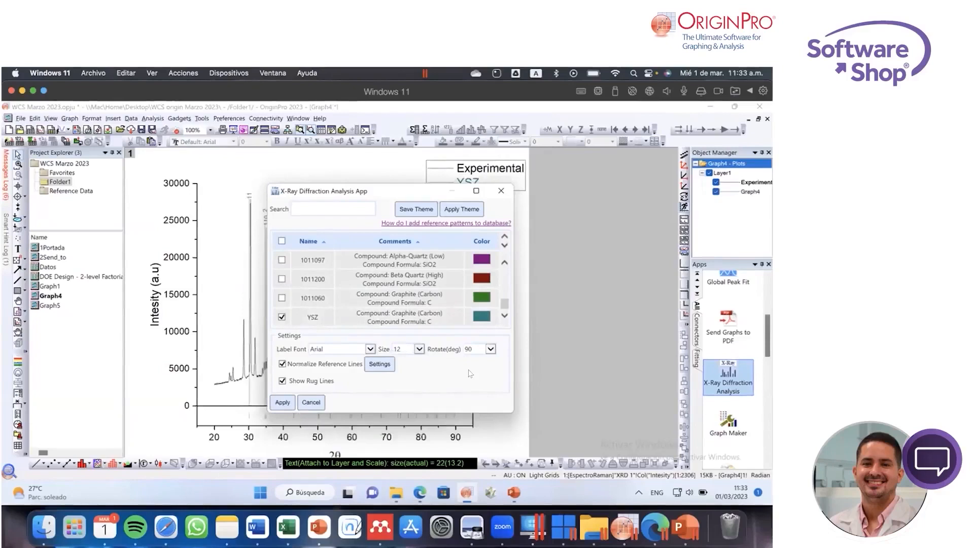
pyautogui.click(501, 191)
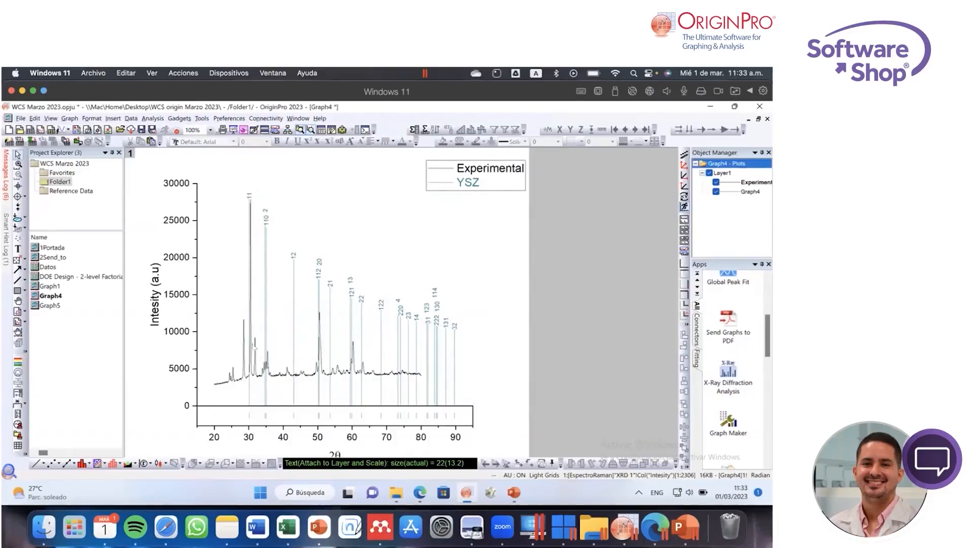
# Step: Add a layer frame around the diffraction graph
pyautogui.click(339, 228)
pyautogui.click(363, 196)
pyautogui.click(512, 324)
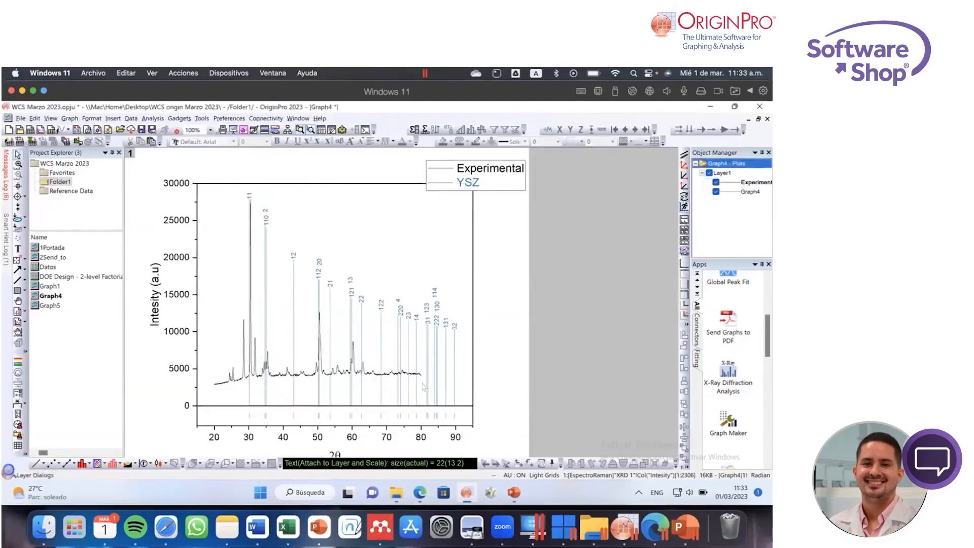
# Step: Set the diffraction graph's horizontal axis scale to run from 20 to 80
pyautogui.click(412, 405)
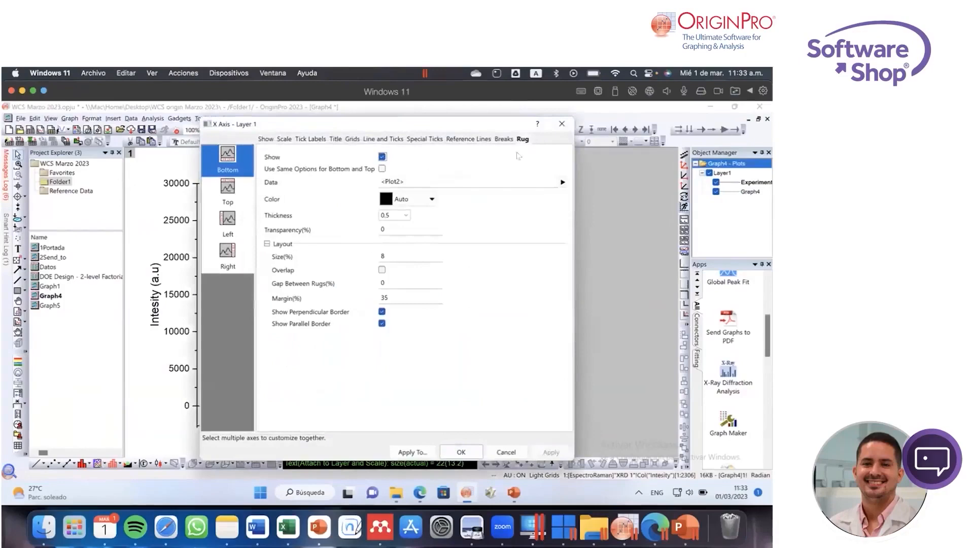
pyautogui.click(569, 125)
pyautogui.doubleClick(374, 424)
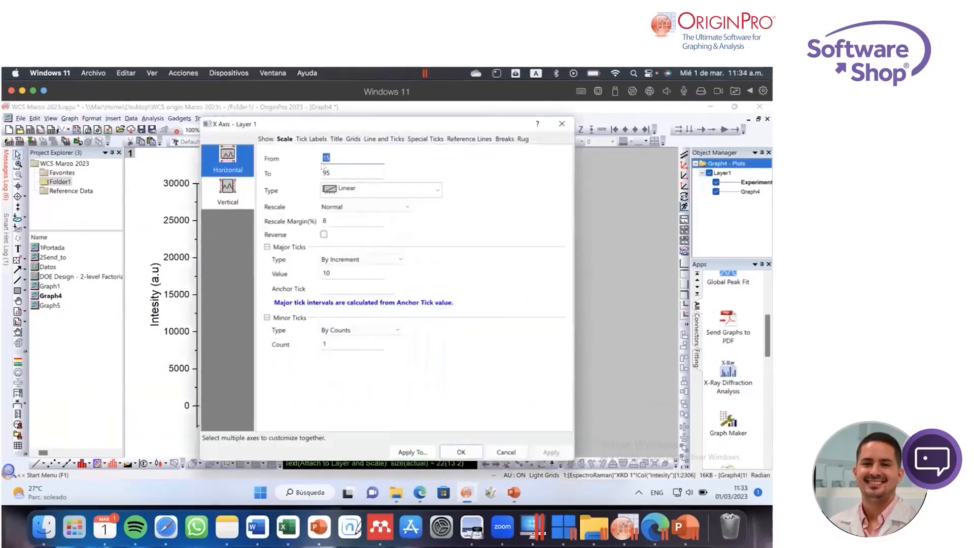
pyautogui.moveTo(352, 172); pyautogui.dragTo(301, 172)
pyautogui.write('80')
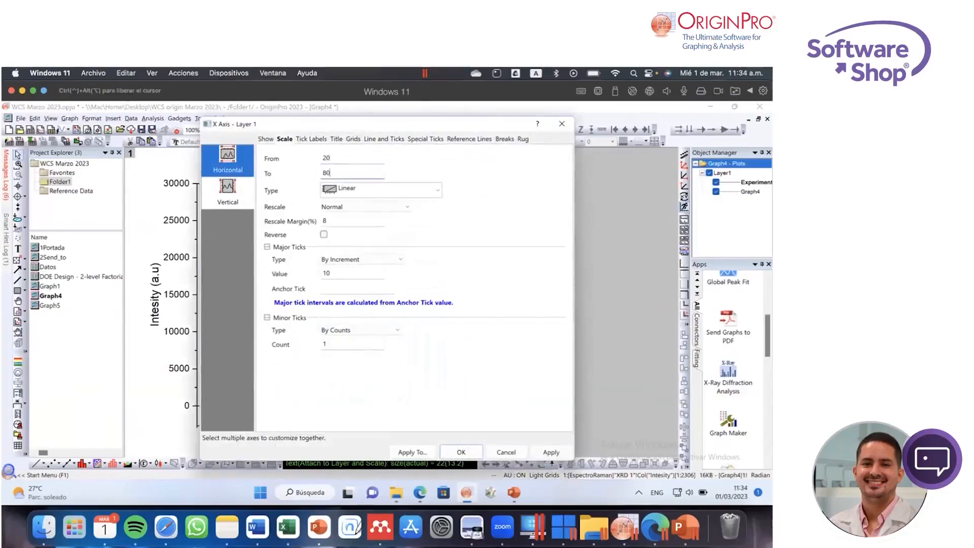
pyautogui.click(468, 452)
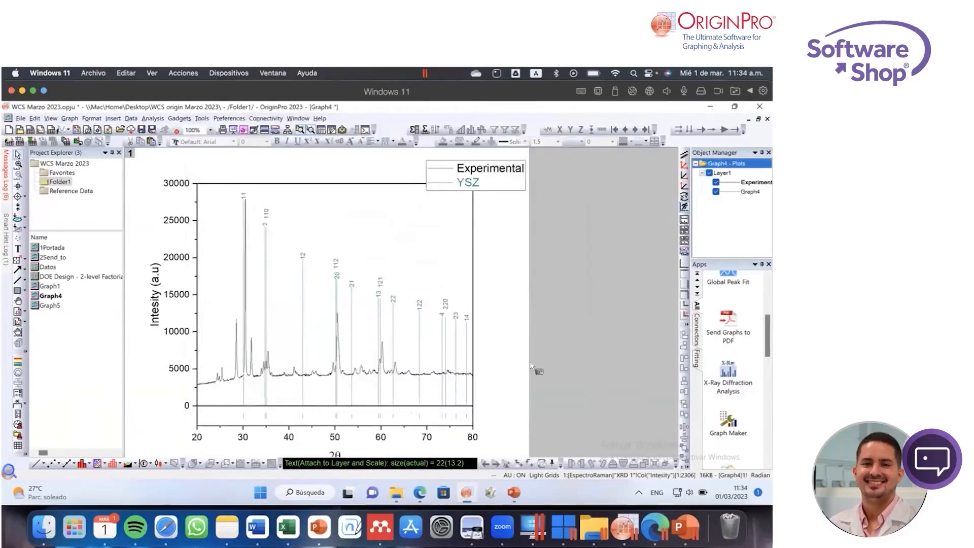
# Step: Show the X-Ray Diffraction Analysis app's folder and open its Reference Data project
pyautogui.moveTo(351, 282)
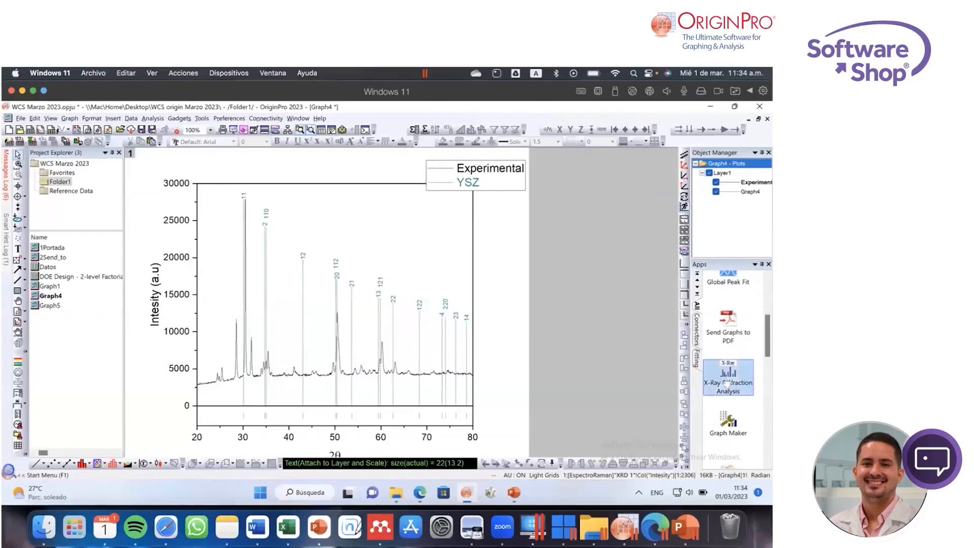
pyautogui.rightClick(710, 374)
pyautogui.click(602, 311)
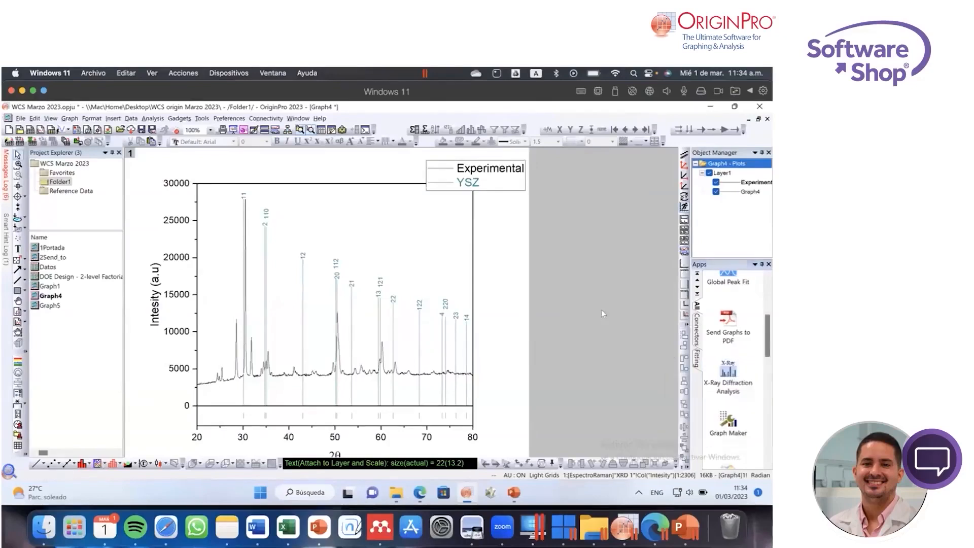
pyautogui.rightClick(727, 372)
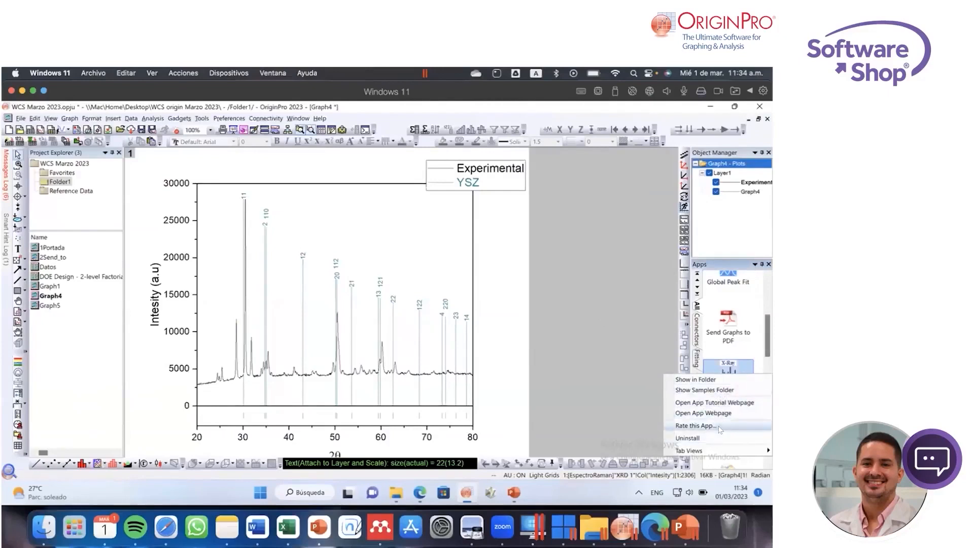
pyautogui.click(693, 380)
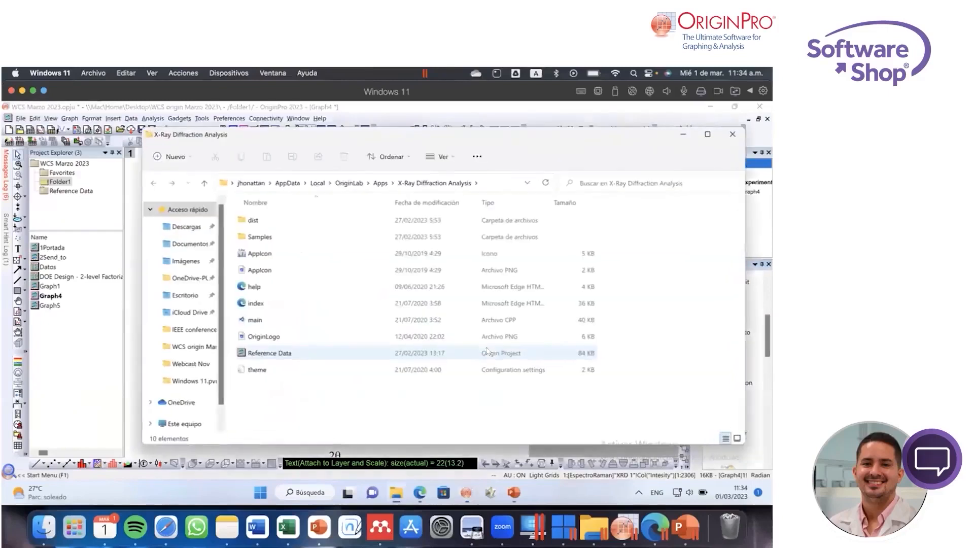
pyautogui.click(260, 357)
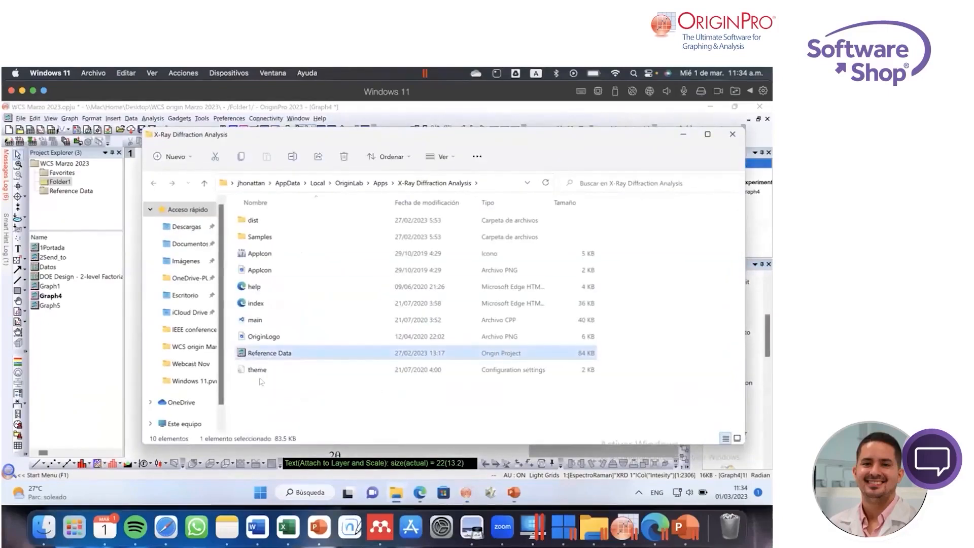
pyautogui.doubleClick(286, 354)
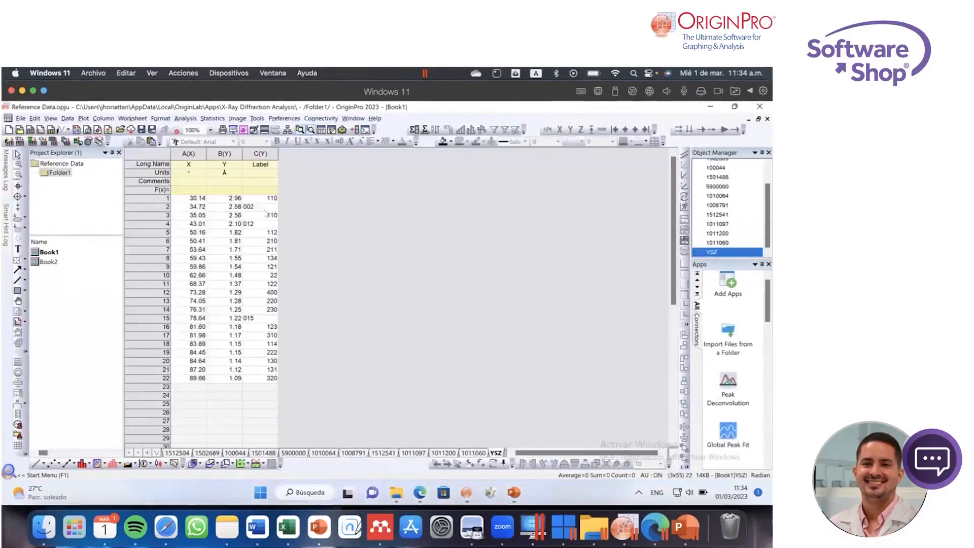
# Step: Examine how positions, values and labels are organised in the reference sheets, including YSZ, 1010064 and 100044, and close the Reference Data project
pyautogui.click(265, 207)
pyautogui.click(267, 224)
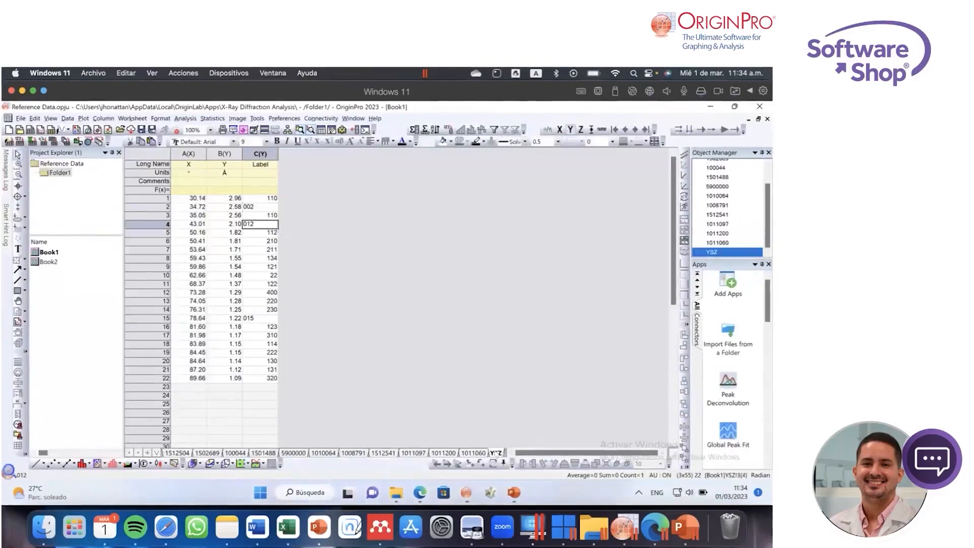
pyautogui.click(443, 452)
pyautogui.click(413, 453)
pyautogui.click(383, 452)
pyautogui.click(353, 453)
pyautogui.click(323, 453)
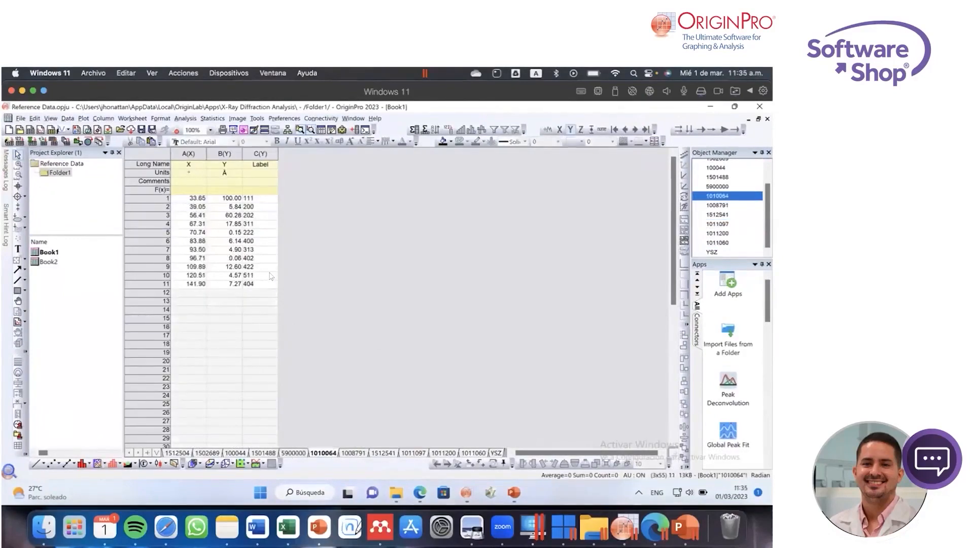
pyautogui.click(236, 452)
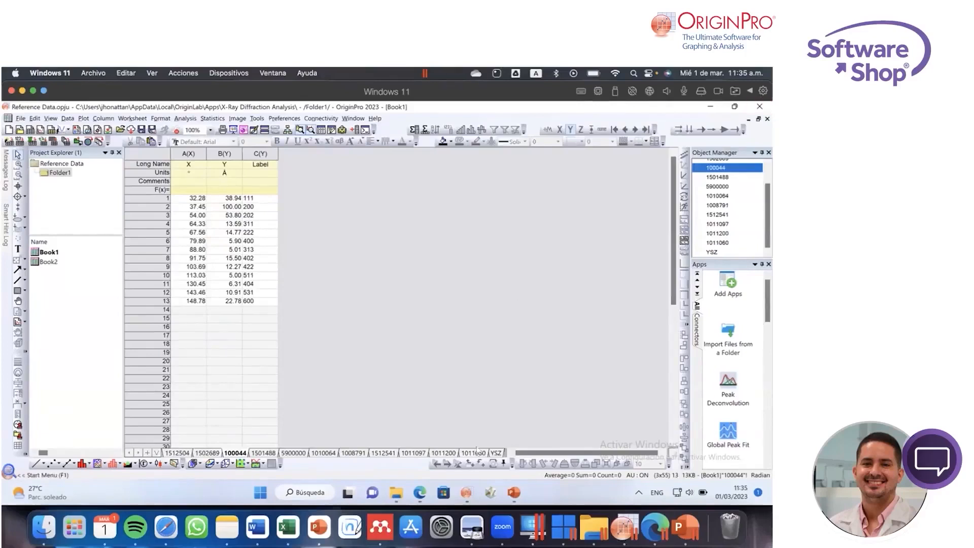
pyautogui.click(496, 453)
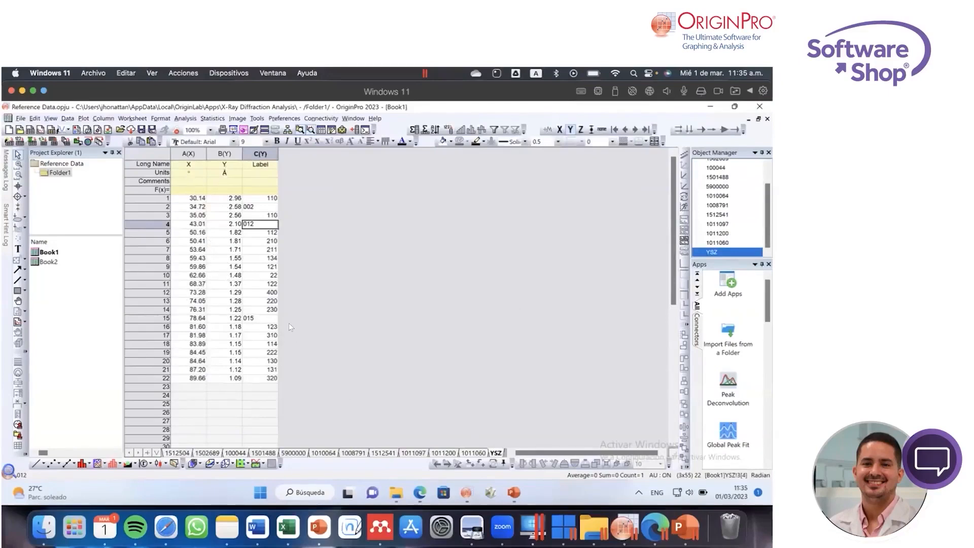
pyautogui.click(758, 118)
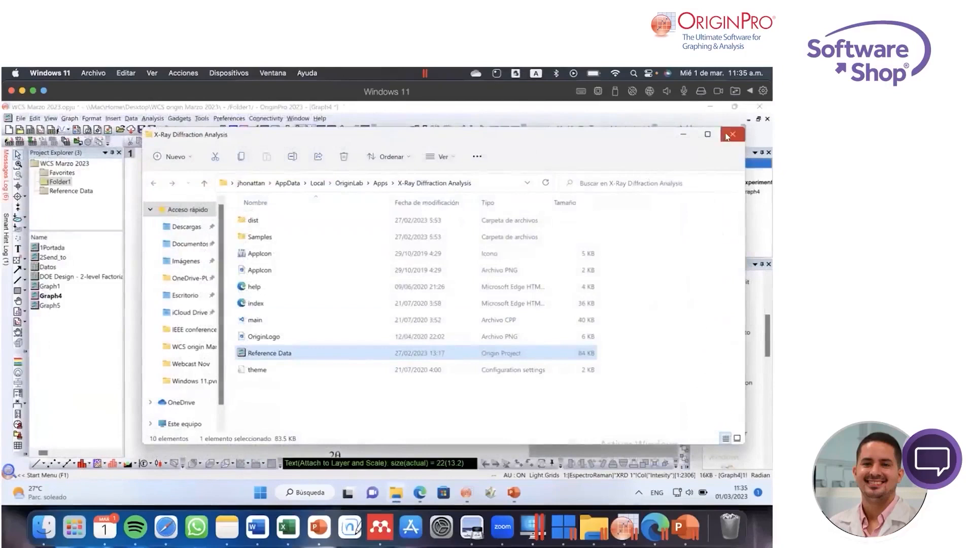
# Step: Add the copper reference pattern 1512504 alongside YSZ using the X-Ray Diffraction Analysis app, and move the graph legend inside the plot frame
pyautogui.click(731, 134)
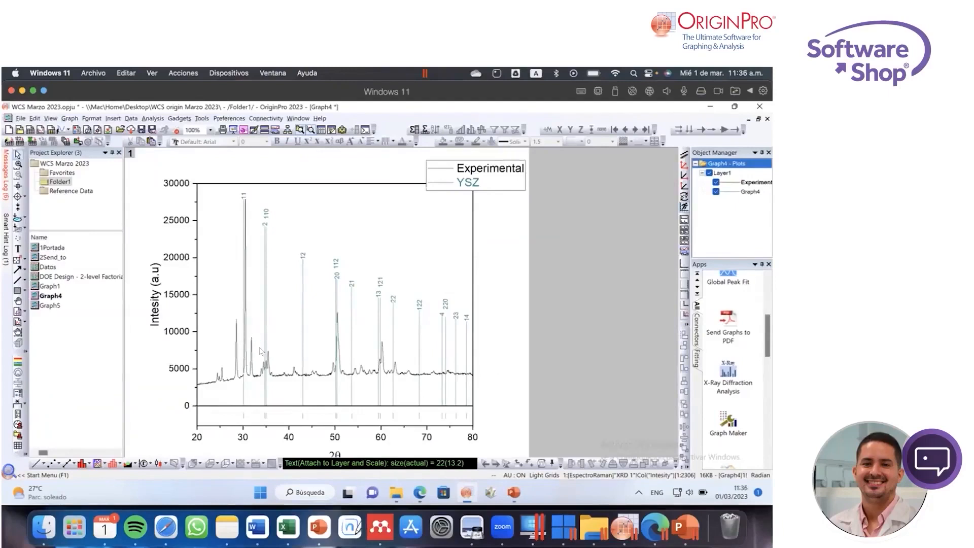
pyautogui.click(733, 375)
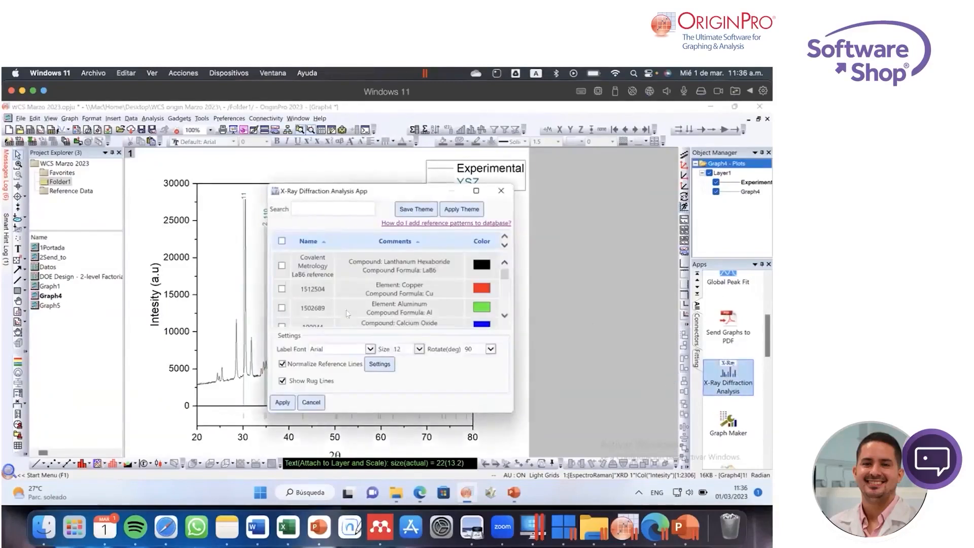
pyautogui.click(282, 288)
pyautogui.scroll(-10, 496, 277)
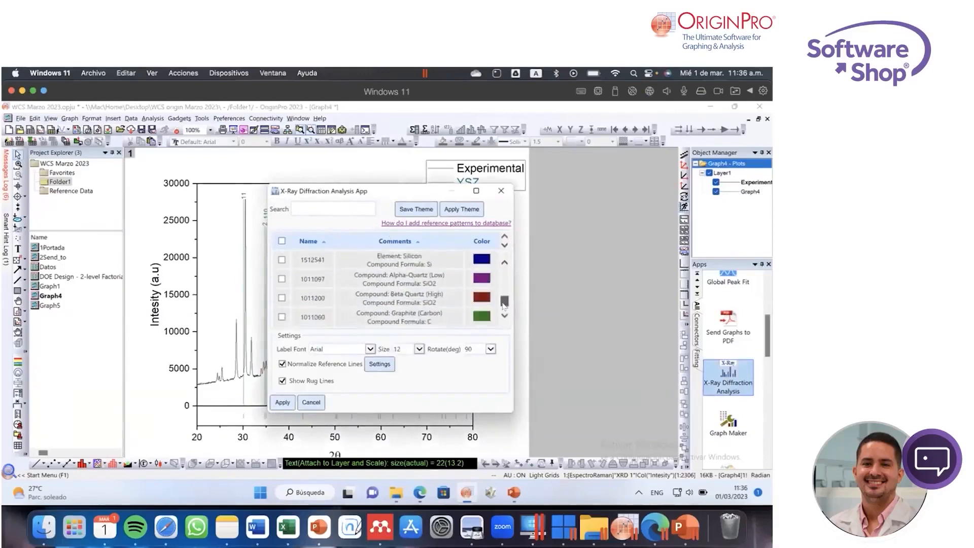
pyautogui.click(281, 403)
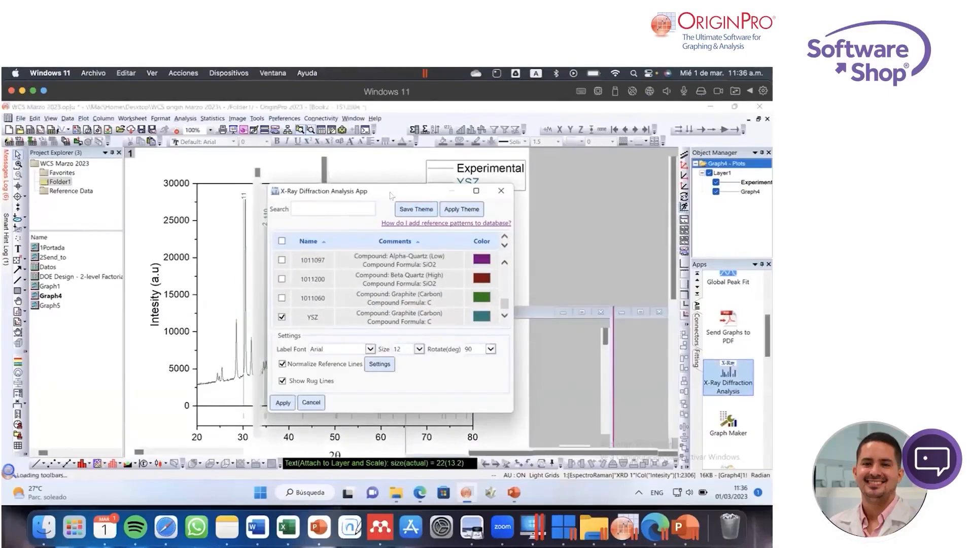
pyautogui.moveTo(362, 195); pyautogui.dragTo(586, 209)
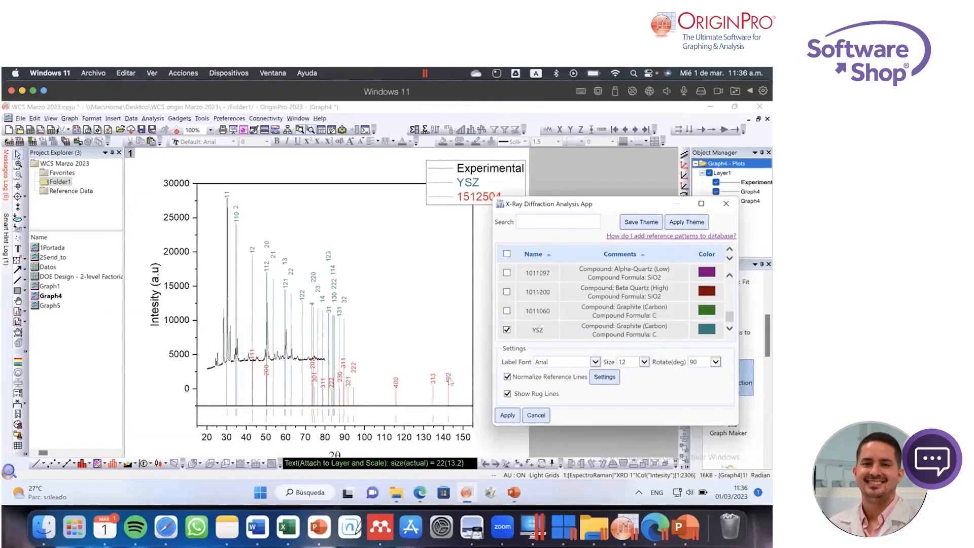
pyautogui.click(519, 416)
pyautogui.click(504, 190)
pyautogui.moveTo(505, 190); pyautogui.dragTo(445, 225)
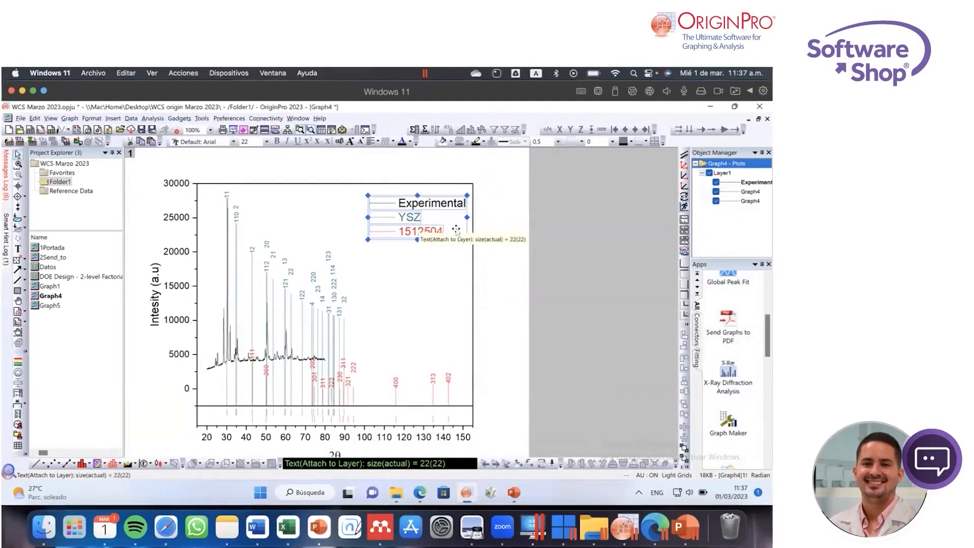
# Step: Reopen the X-Ray Diffraction Analysis app and look through its list of reference compounds without applying anything
pyautogui.click(728, 378)
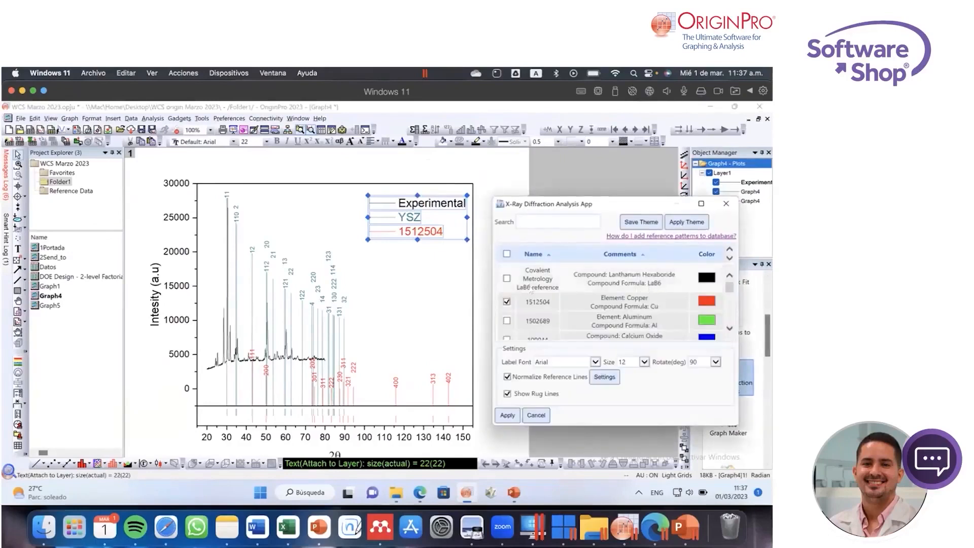
pyautogui.scroll(-1, 545, 320)
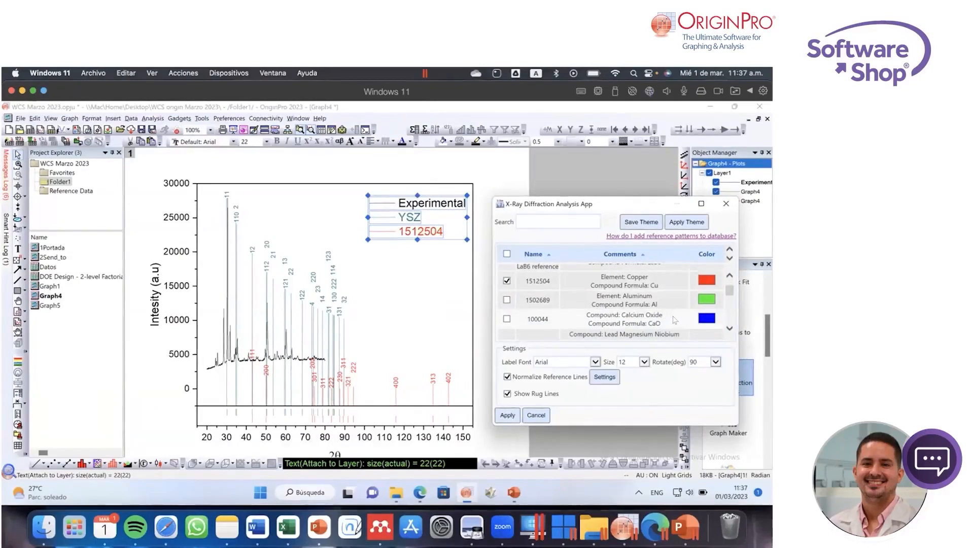
pyautogui.scroll(-5, 674, 320)
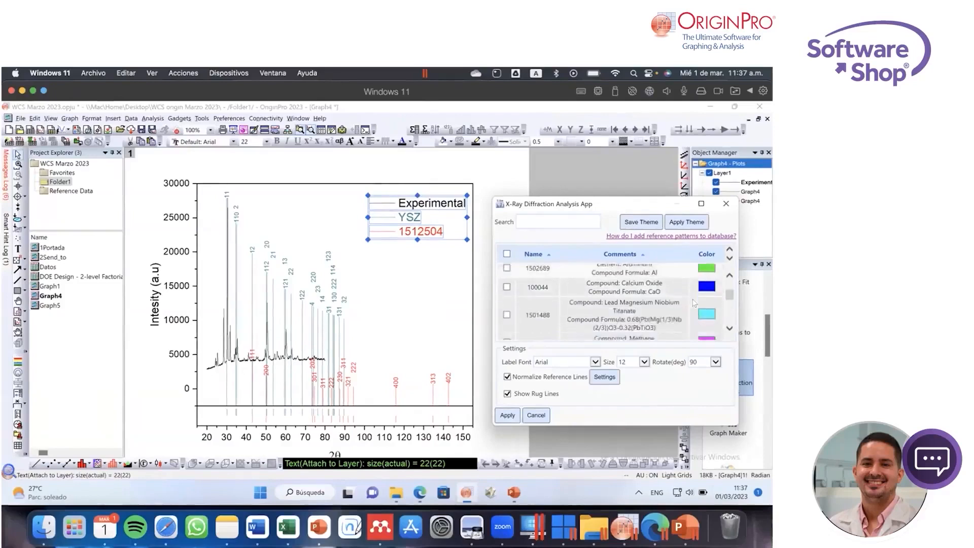
pyautogui.scroll(-3, 614, 324)
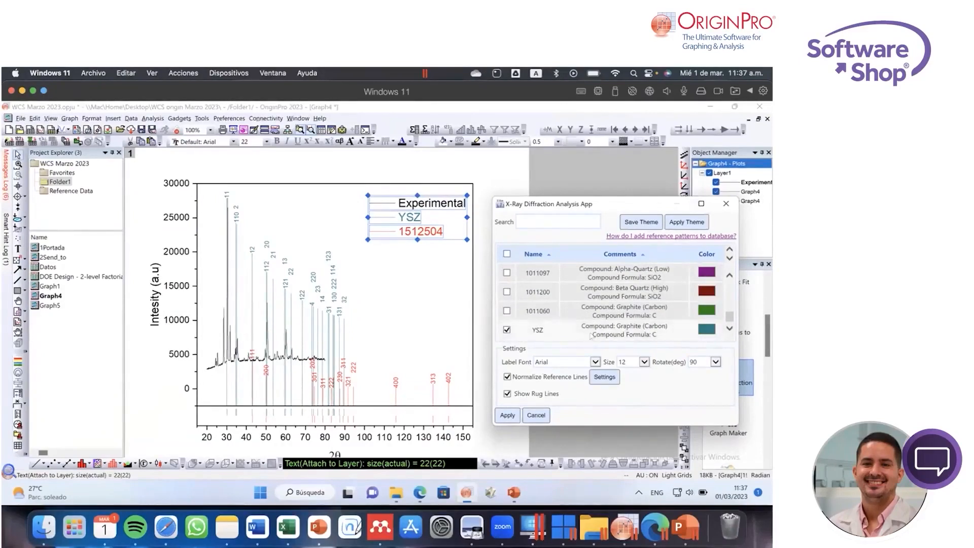
pyautogui.click(534, 416)
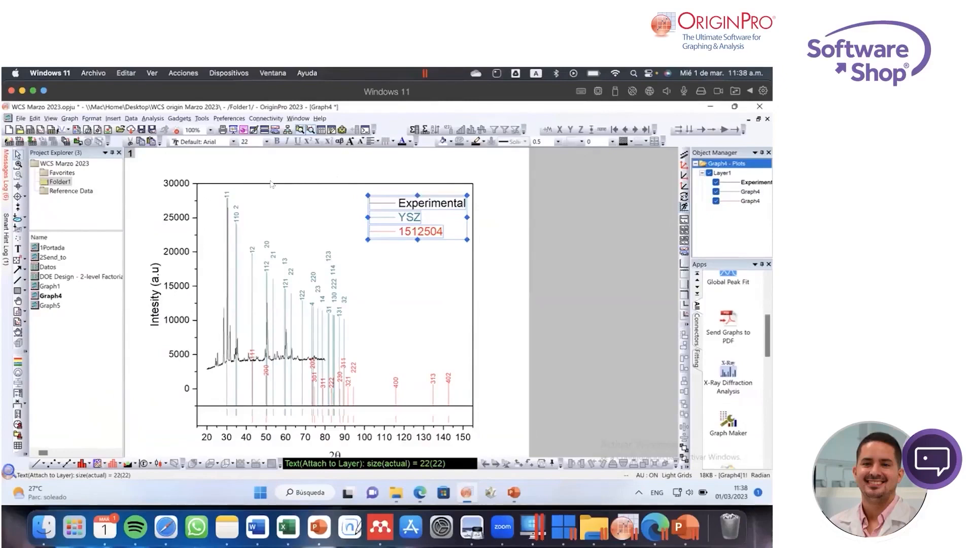
pyautogui.rightClick(130, 153)
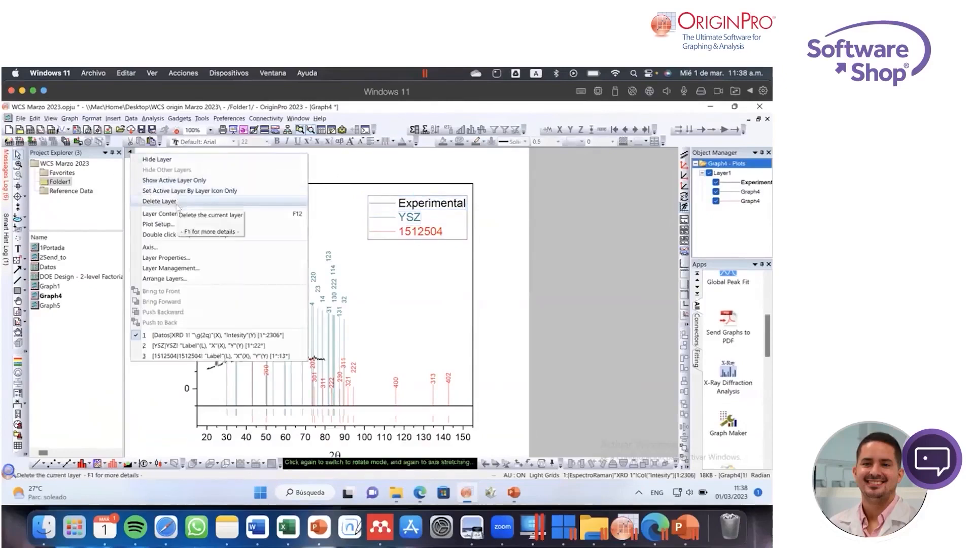
pyautogui.click(345, 168)
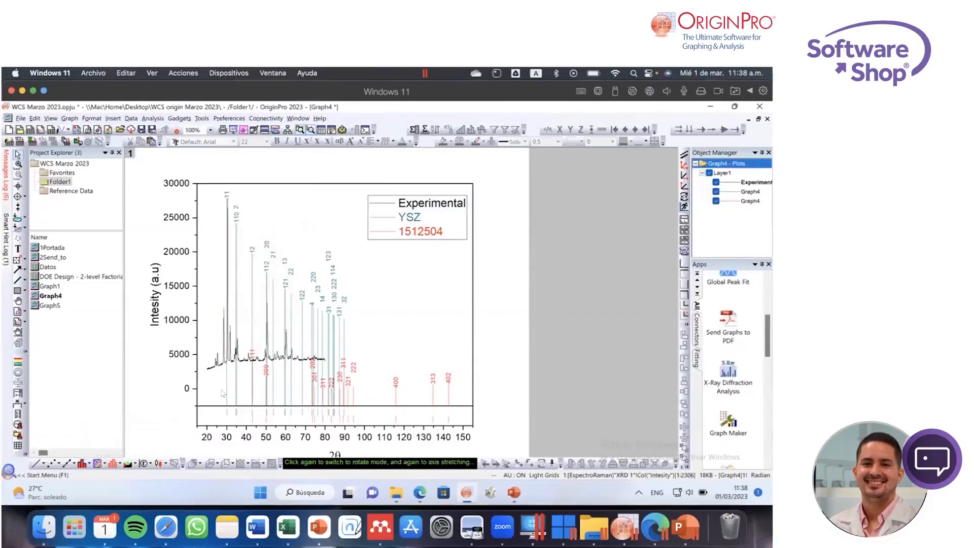
pyautogui.click(105, 463)
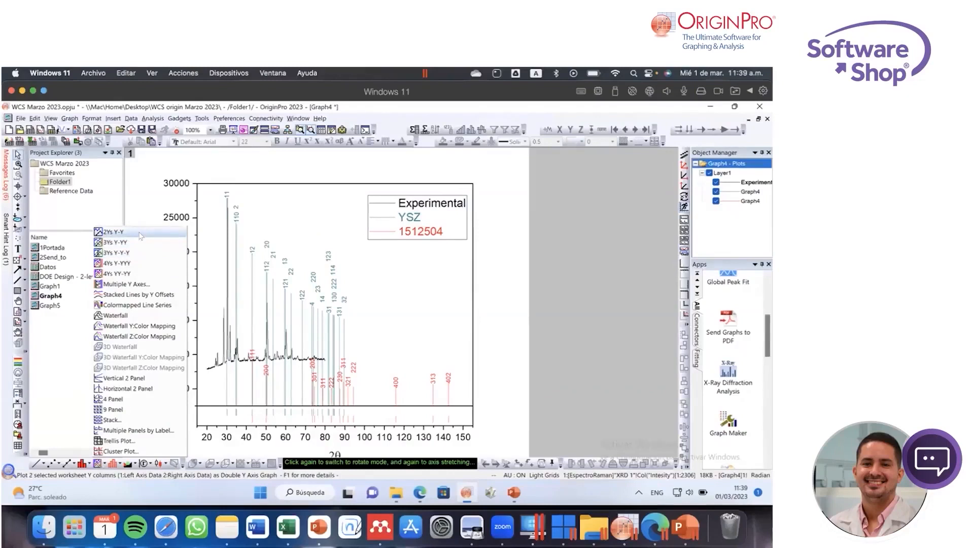
pyautogui.click(494, 263)
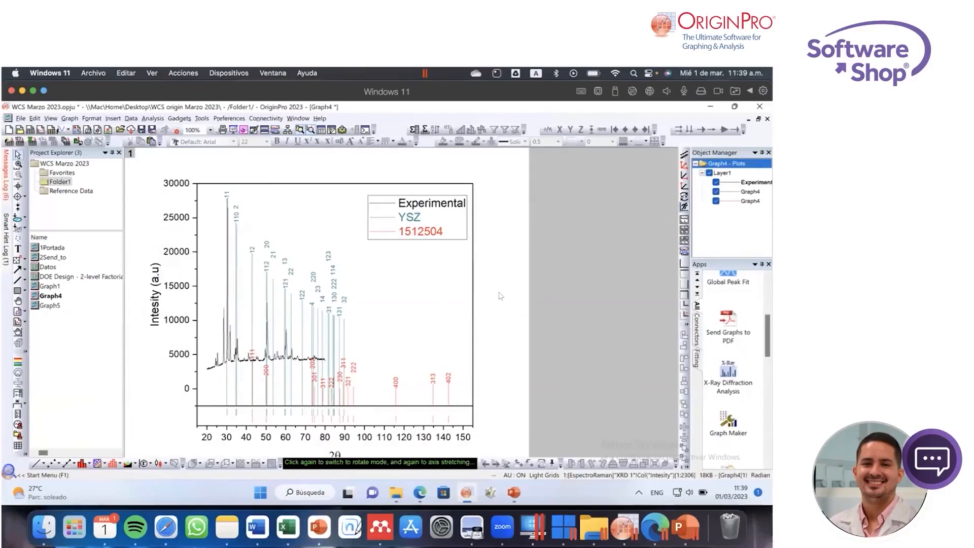
# Step: Preview the Design of Experiments app's options, and open the DOE Design - 2-level Factorial workbook
pyautogui.scroll(-3, 732, 355)
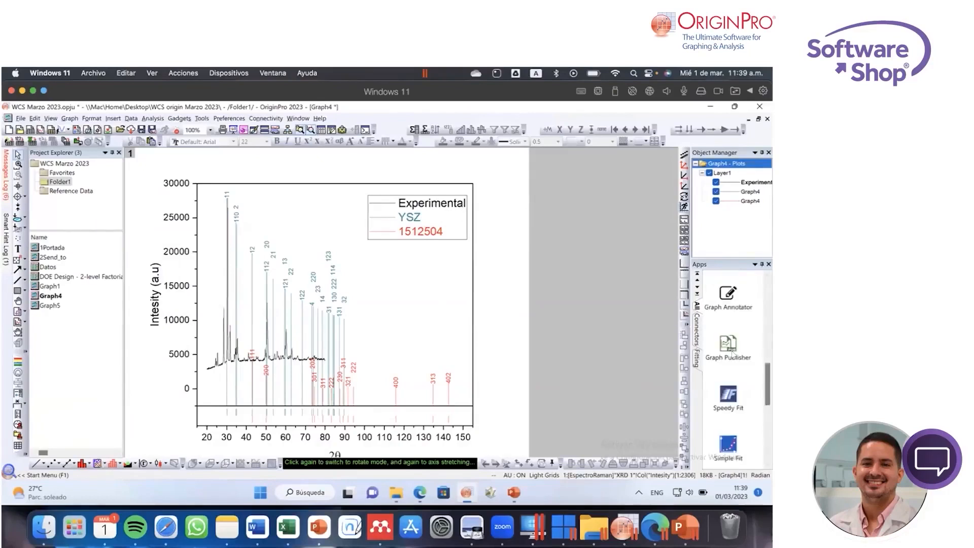
pyautogui.moveTo(767, 379); pyautogui.dragTo(767, 429)
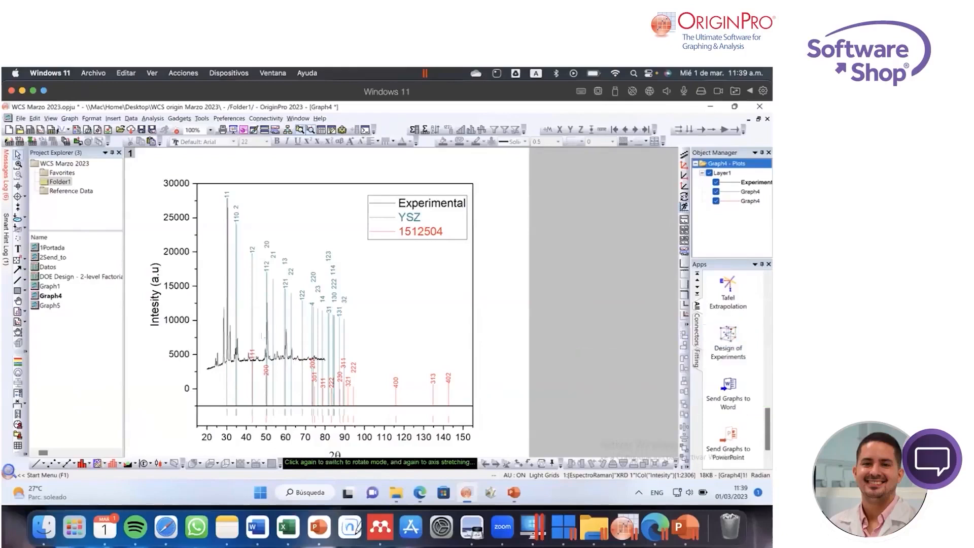
pyautogui.click(728, 341)
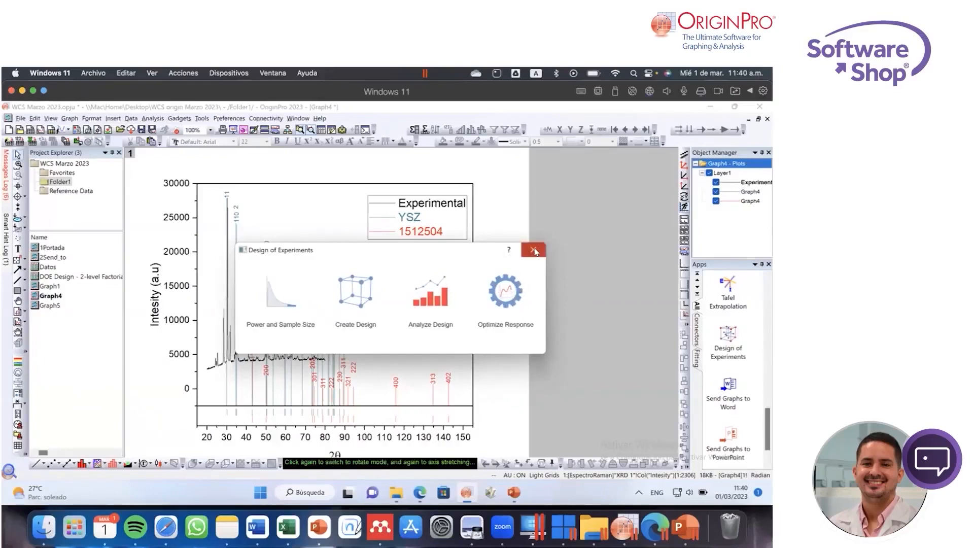
pyautogui.doubleClick(62, 277)
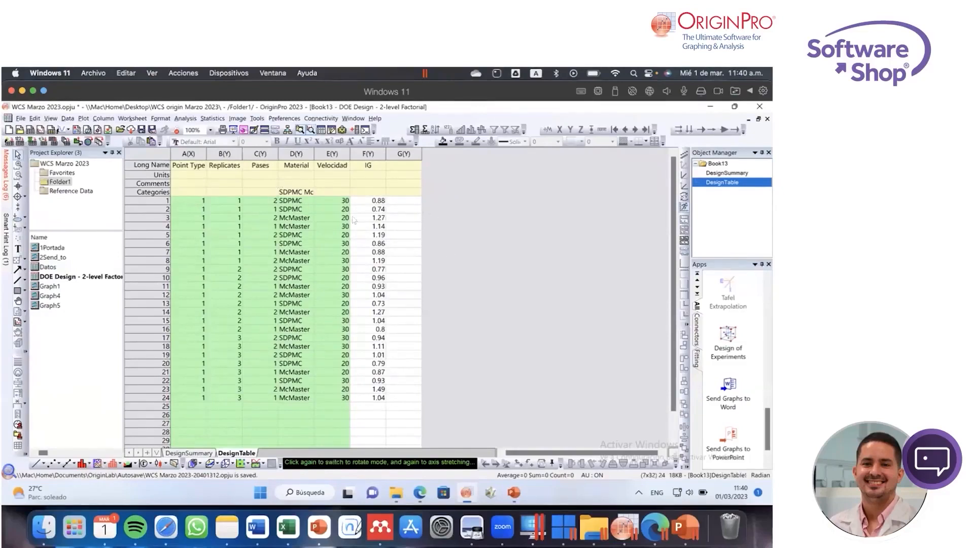
# Step: Start creating a Factorial Design in the Design of Experiments app and inspect the custom and default generators and the number-of-factors choices
pyautogui.click(728, 339)
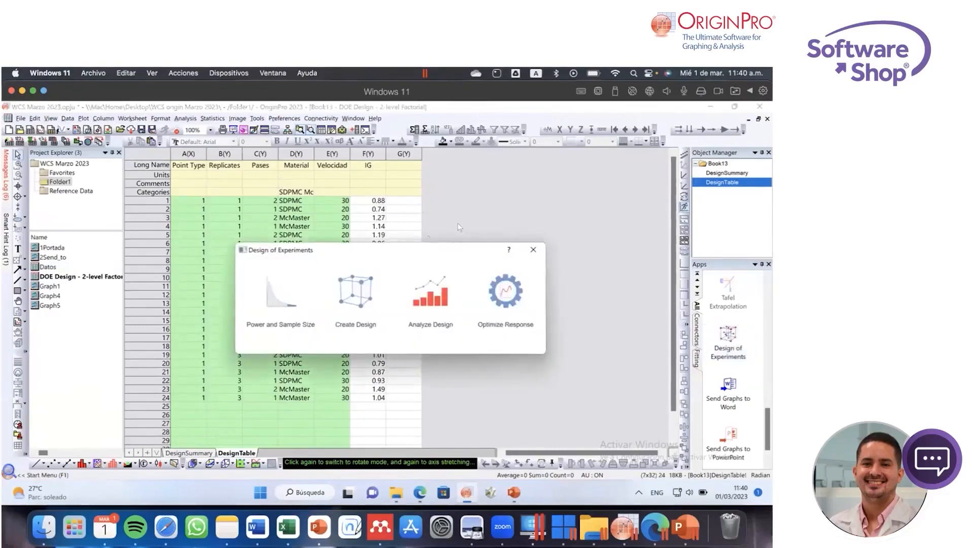
pyautogui.click(355, 293)
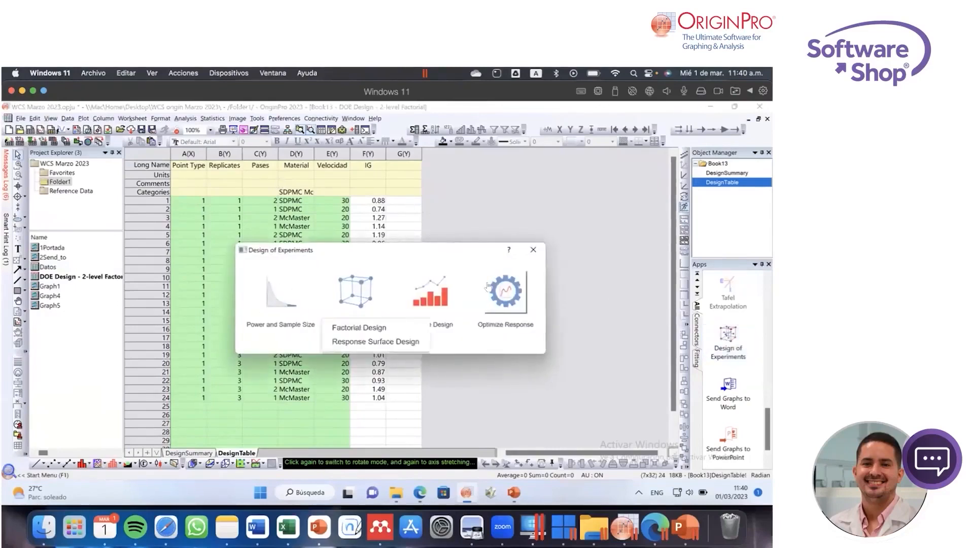
pyautogui.click(368, 330)
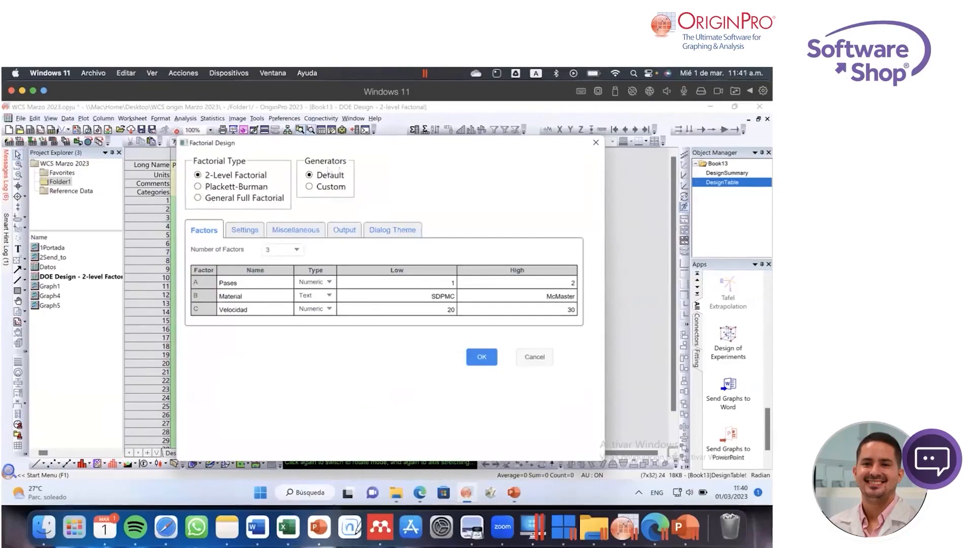
pyautogui.click(309, 186)
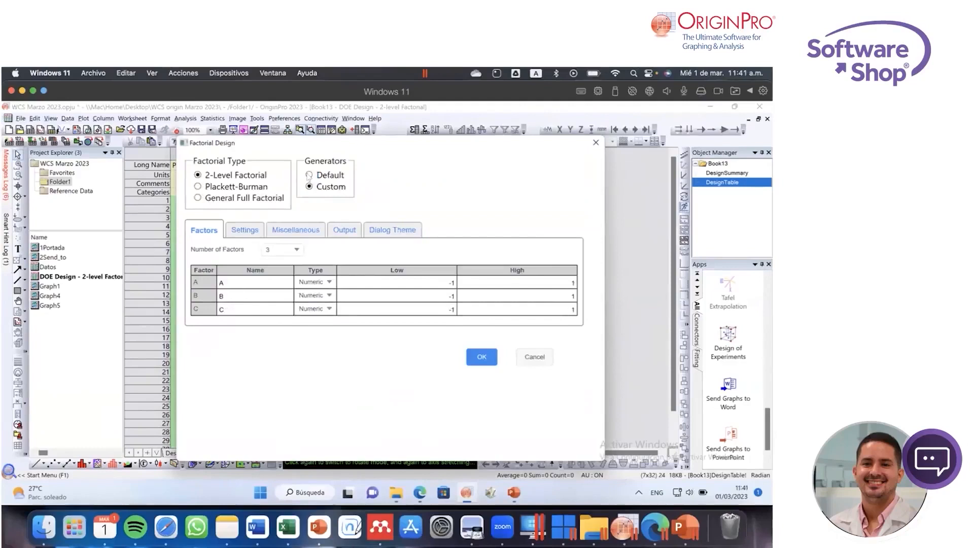
pyautogui.click(309, 175)
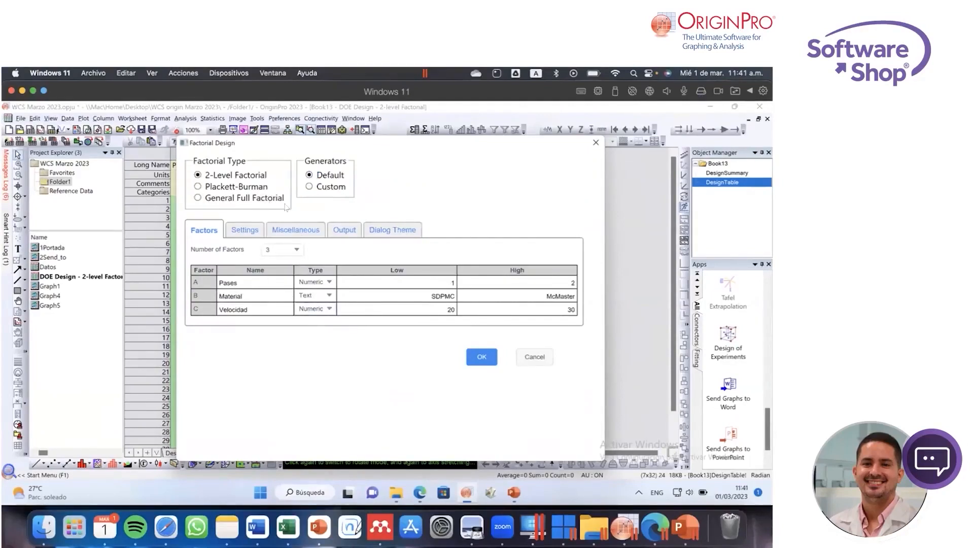
pyautogui.click(298, 251)
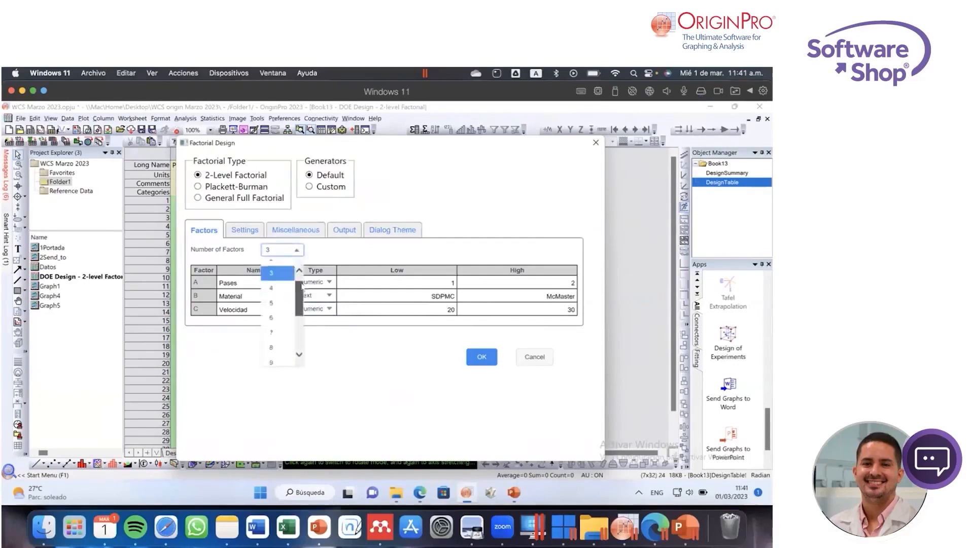
pyautogui.click(338, 250)
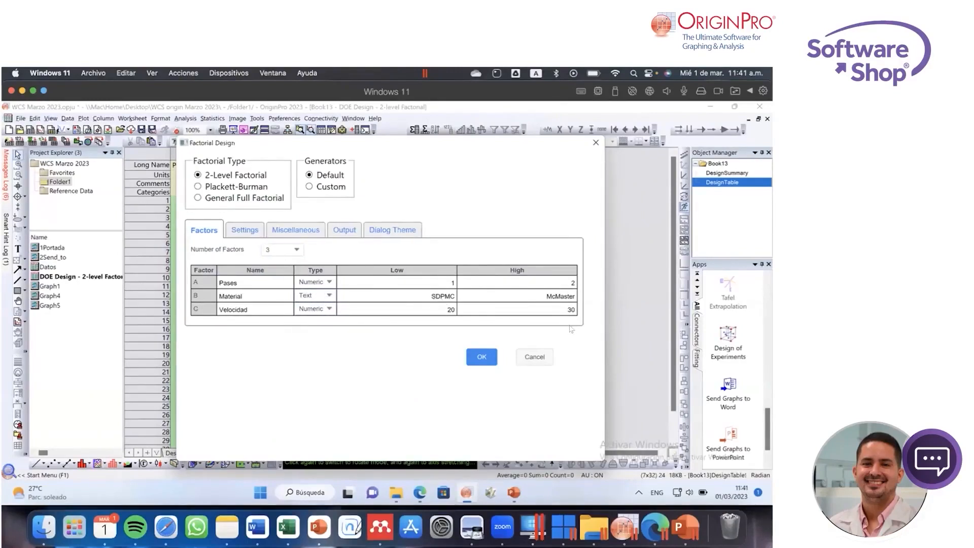
# Step: Review the design's fraction, replicates and blocks settings, keeping Full factorial and 1 block
pyautogui.click(250, 231)
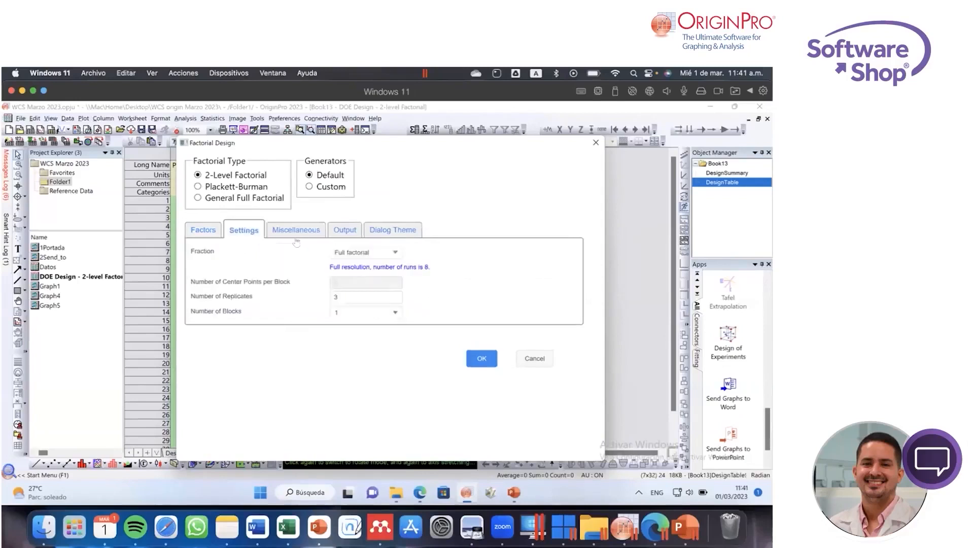
pyautogui.click(387, 254)
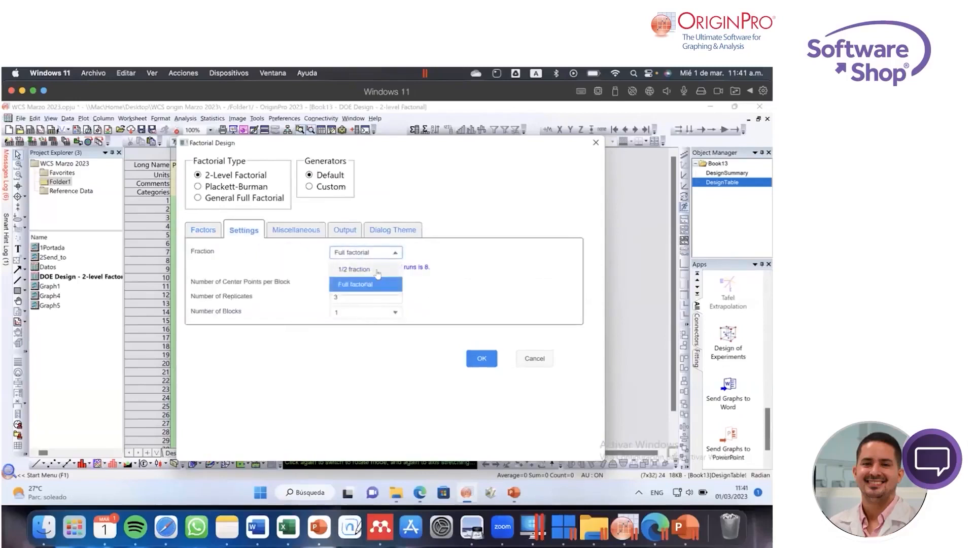
pyautogui.click(375, 284)
pyautogui.moveTo(349, 297); pyautogui.dragTo(286, 297)
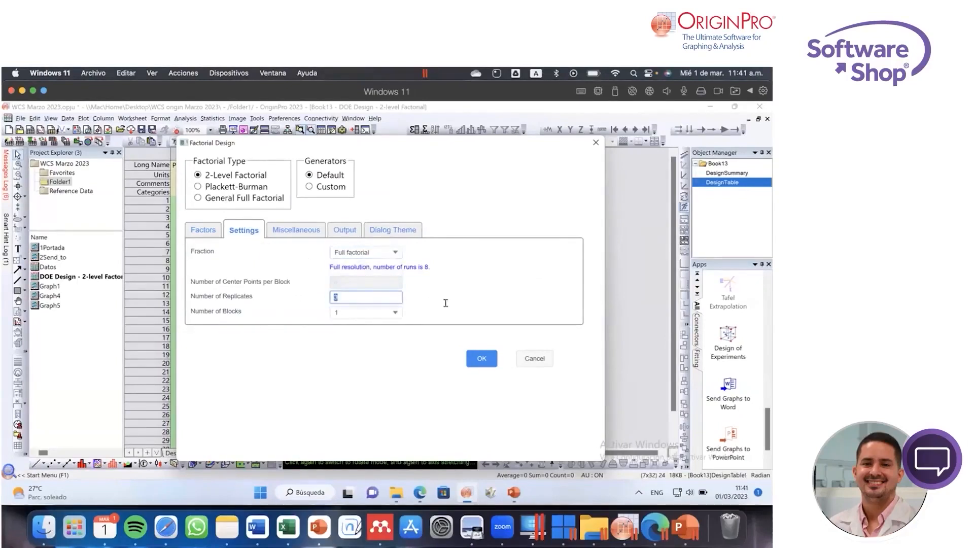
pyautogui.click(359, 313)
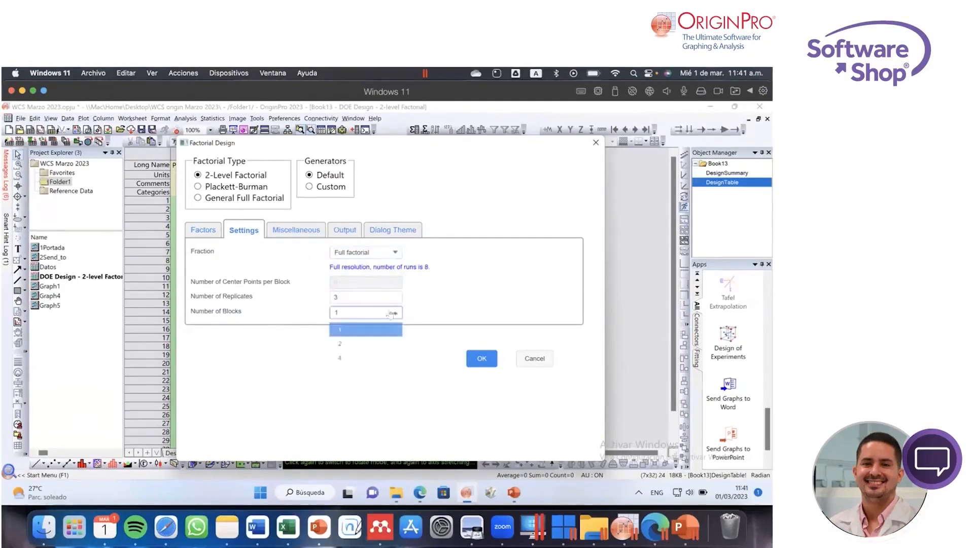
pyautogui.click(355, 330)
# Step: Review the factorial design's randomization, output and dialog theme settings, and return to the design table without creating a new design
pyautogui.click(300, 227)
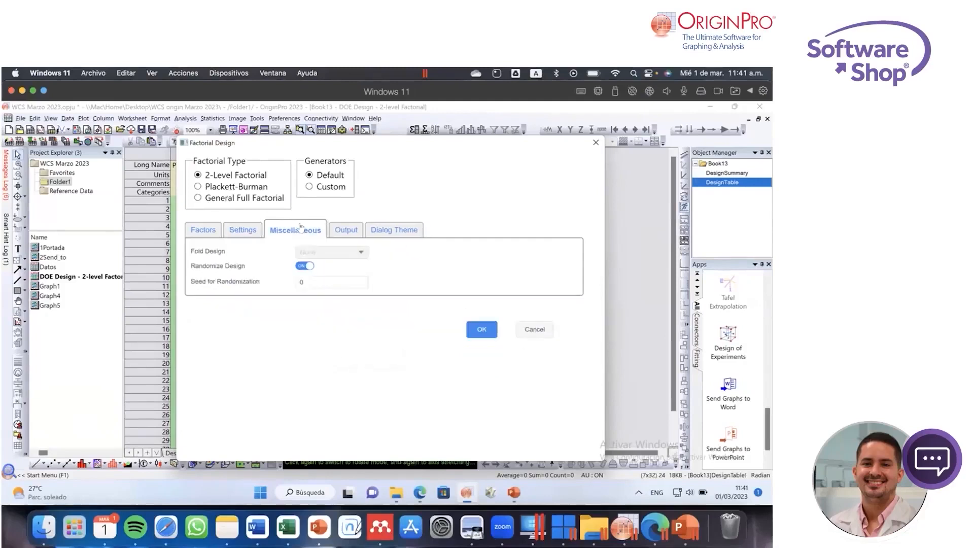
pyautogui.click(304, 266)
pyautogui.click(304, 266)
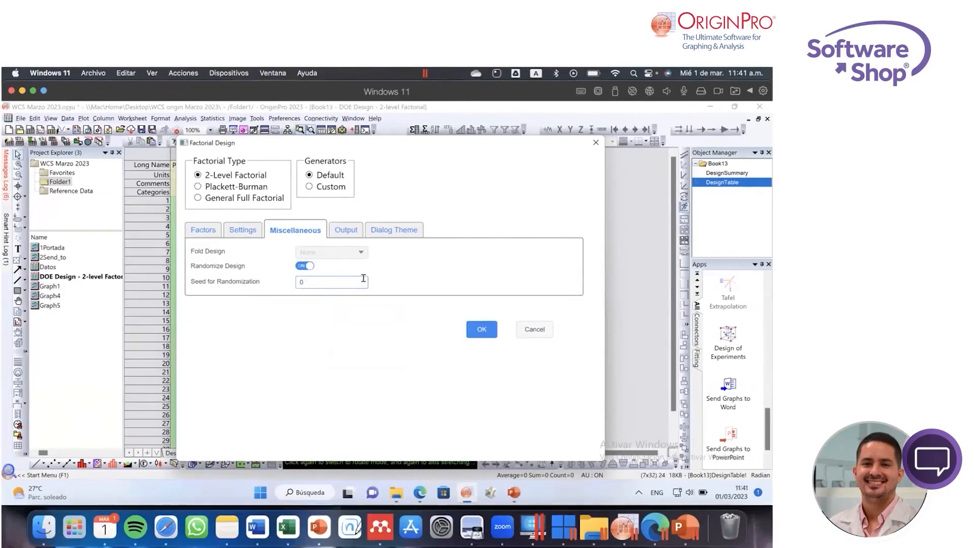
pyautogui.click(337, 278)
pyautogui.click(348, 229)
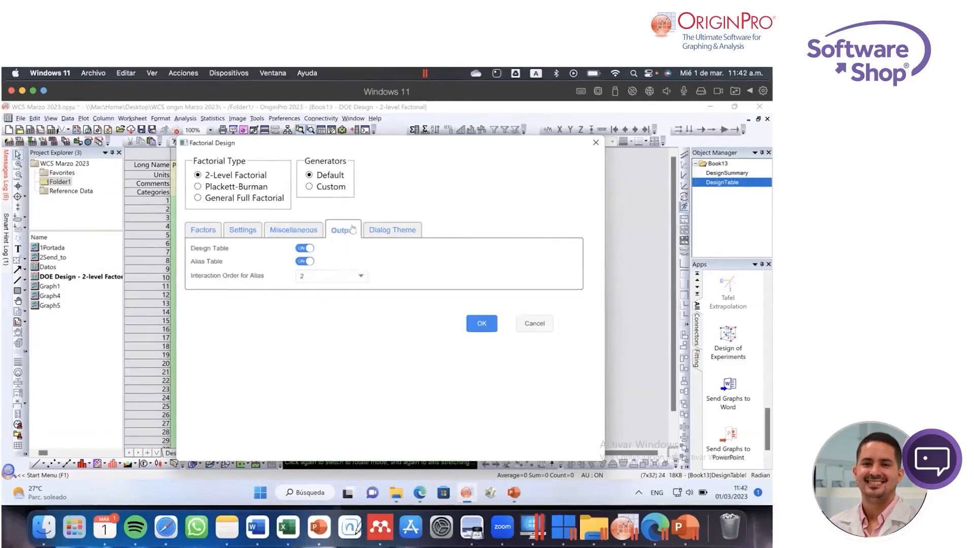
pyautogui.click(393, 230)
pyautogui.click(203, 232)
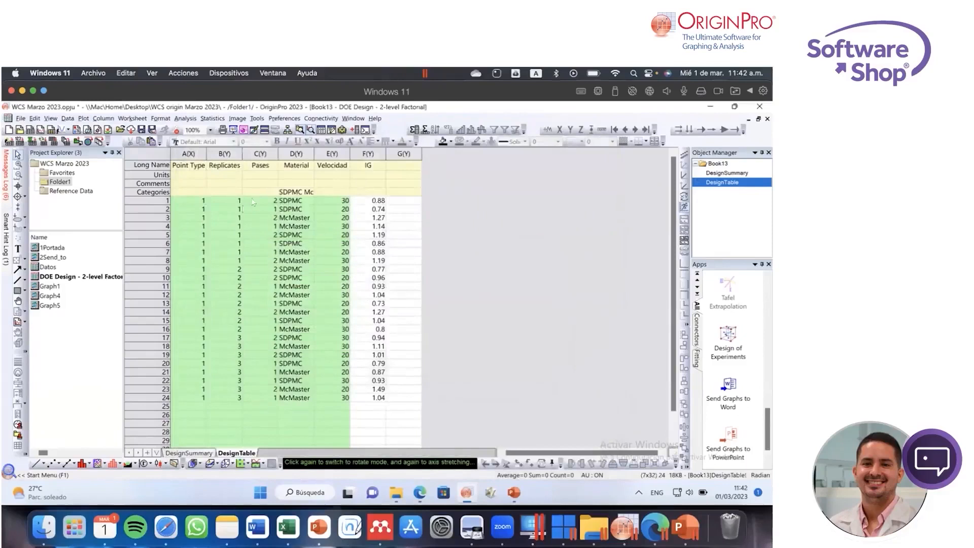
# Step: Start analyzing the factorial design in the Design of Experiments app, with IG as the response and a model order of 3
pyautogui.moveTo(268, 167); pyautogui.dragTo(332, 165)
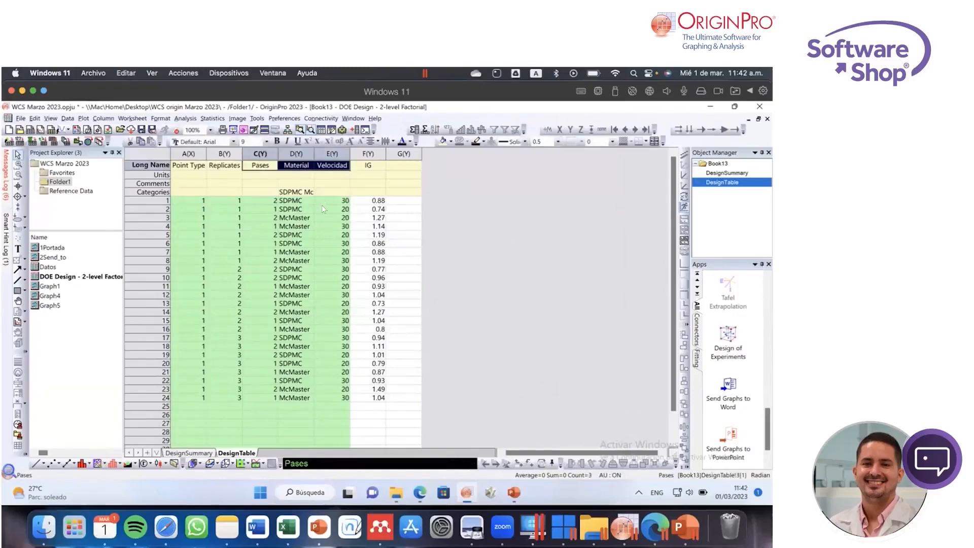
pyautogui.click(443, 188)
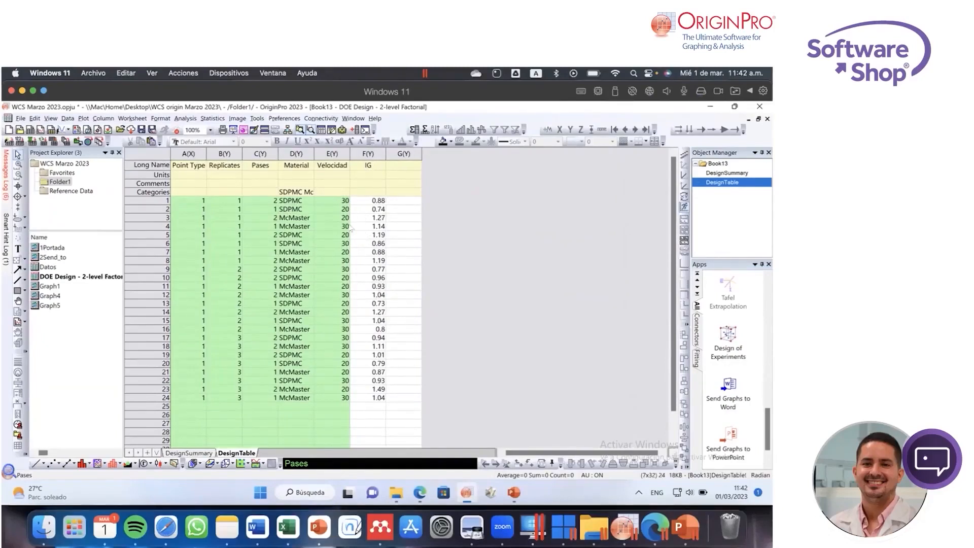
pyautogui.click(728, 338)
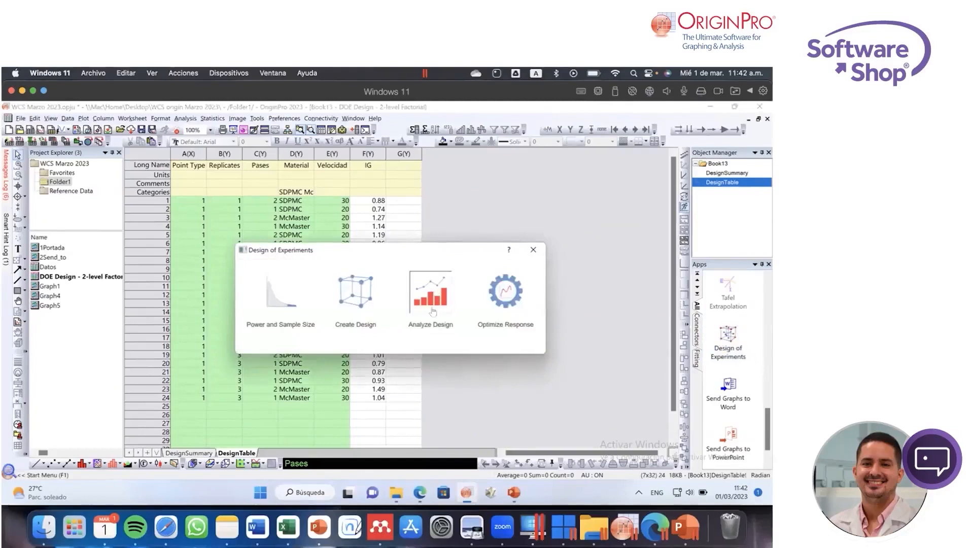
pyautogui.click(432, 324)
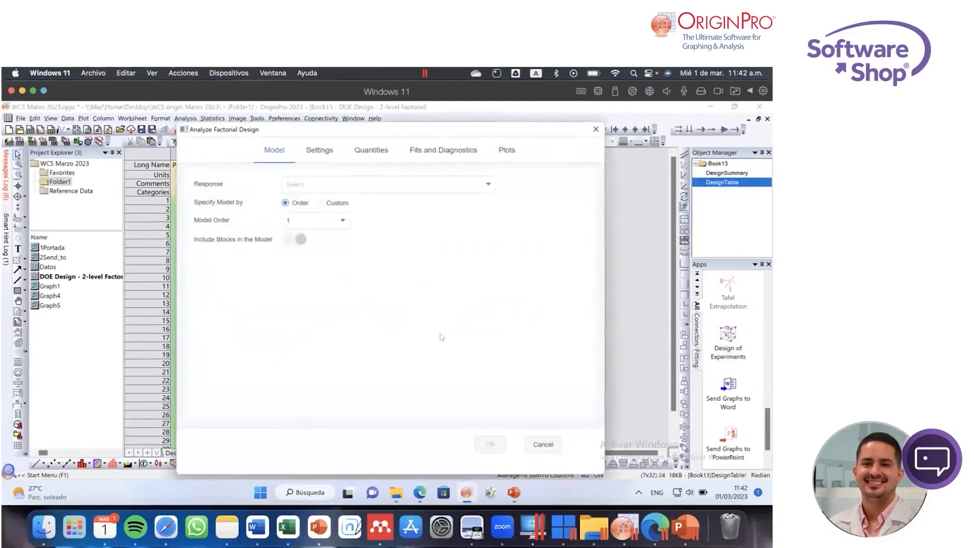
pyautogui.click(332, 185)
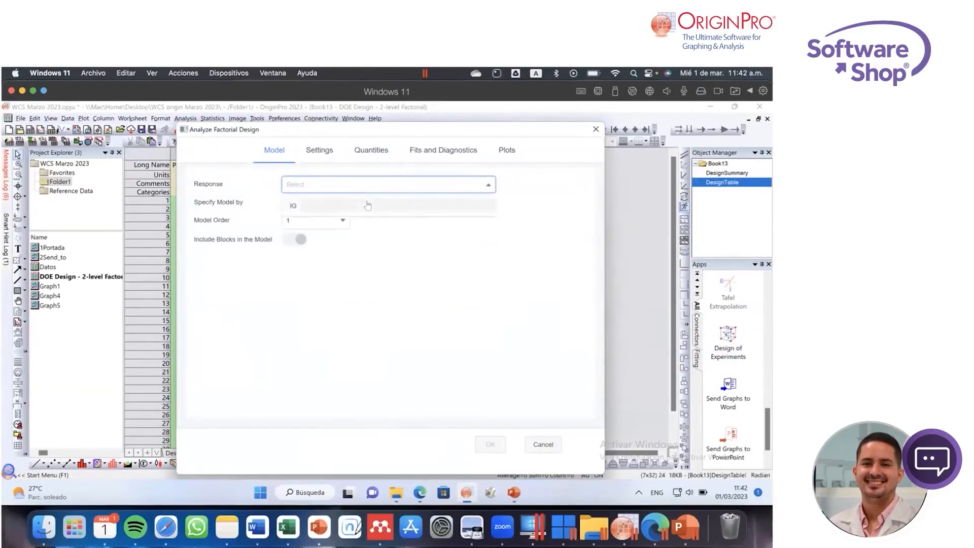
pyautogui.click(367, 206)
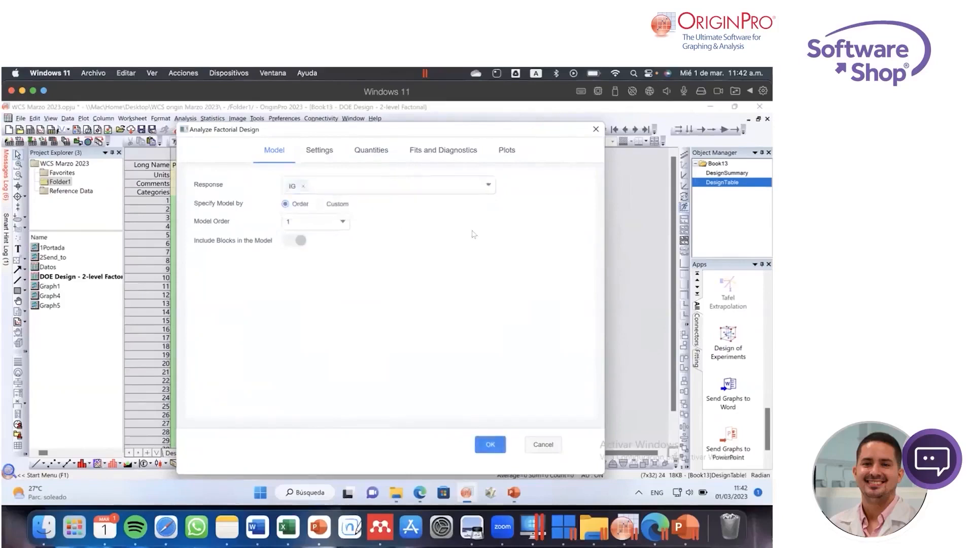
pyautogui.click(335, 227)
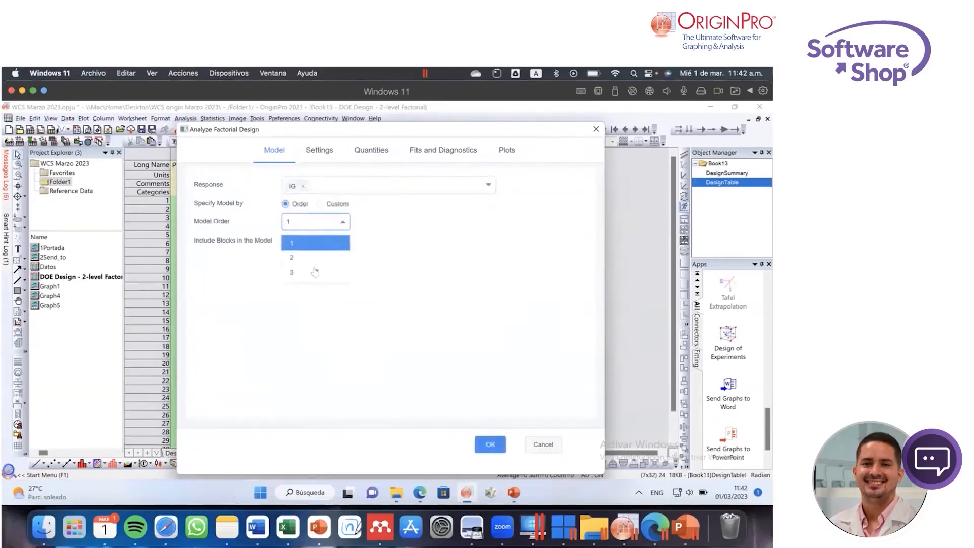
pyautogui.click(313, 272)
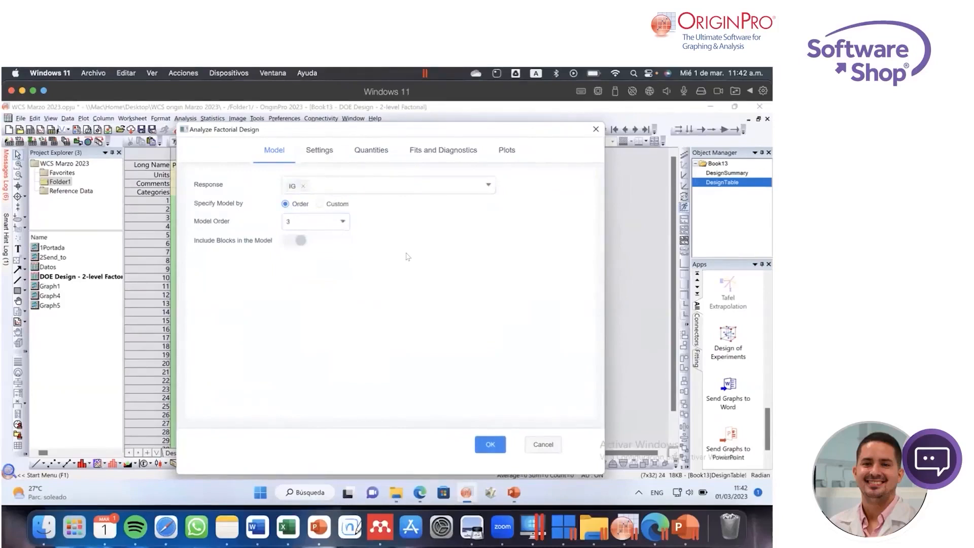
# Step: Set the analysis's Means Table to Custom, keeping the 95% confidence level
pyautogui.click(319, 153)
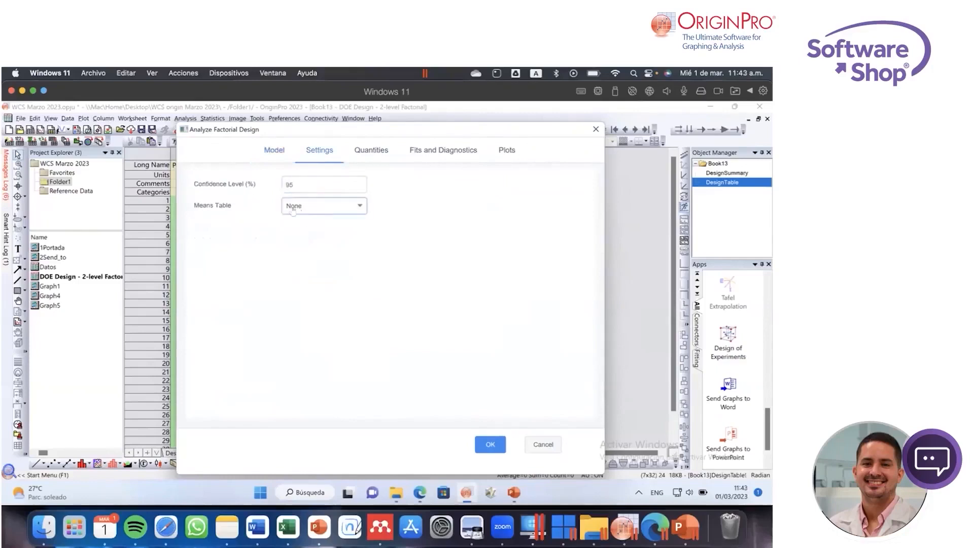
pyautogui.click(320, 210)
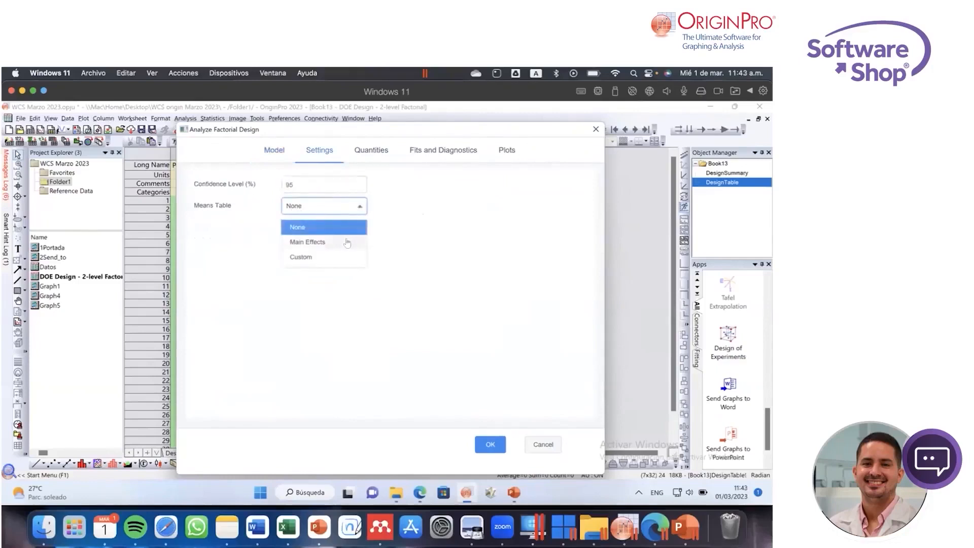
pyautogui.click(347, 242)
pyautogui.click(359, 209)
pyautogui.click(355, 257)
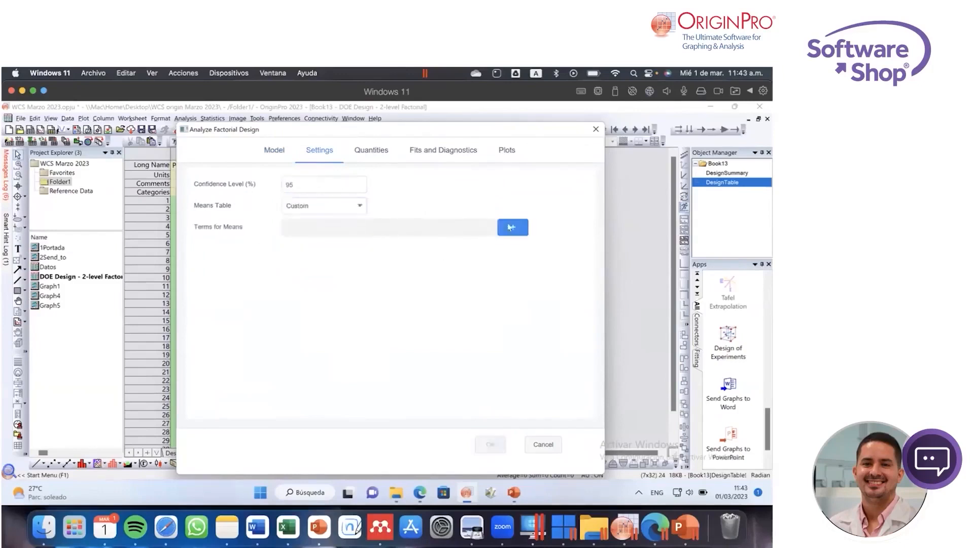
# Step: Add Pases, Material, Velocidad and their three two-factor interactions as the terms for means
pyautogui.click(507, 228)
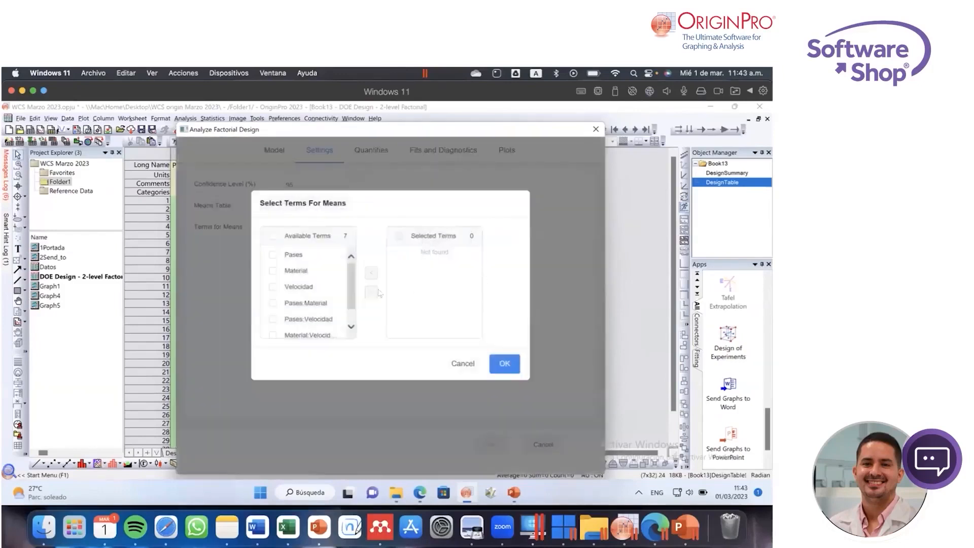
pyautogui.scroll(-1, 348, 282)
pyautogui.scroll(1, 349, 282)
pyautogui.click(272, 254)
pyautogui.click(272, 270)
pyautogui.click(272, 286)
pyautogui.click(272, 302)
pyautogui.click(272, 320)
pyautogui.scroll(-1, 274, 317)
pyautogui.click(273, 313)
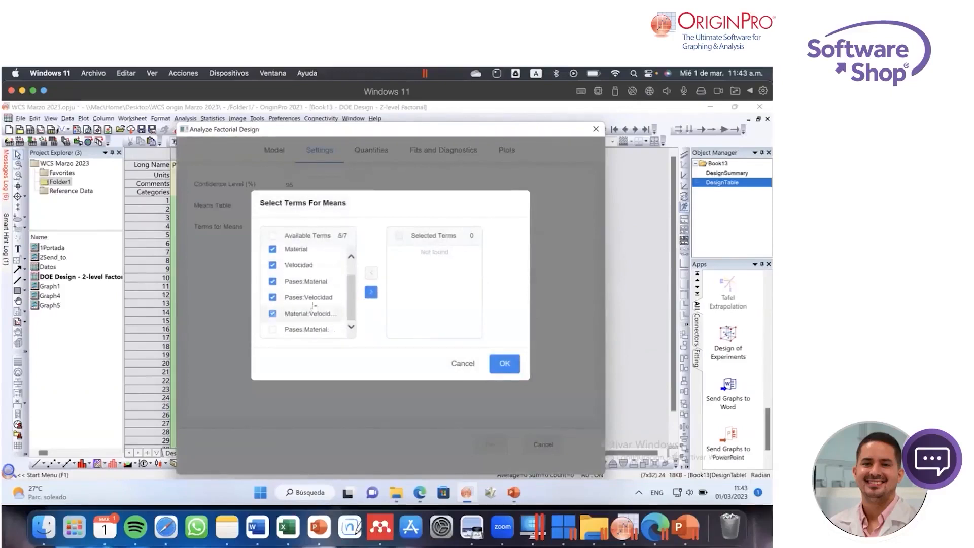
pyautogui.click(371, 292)
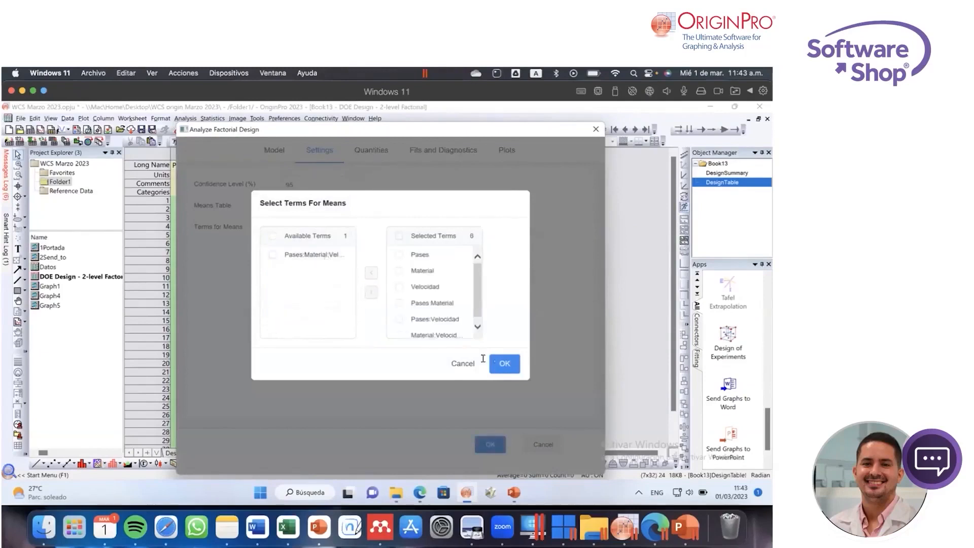
pyautogui.click(504, 363)
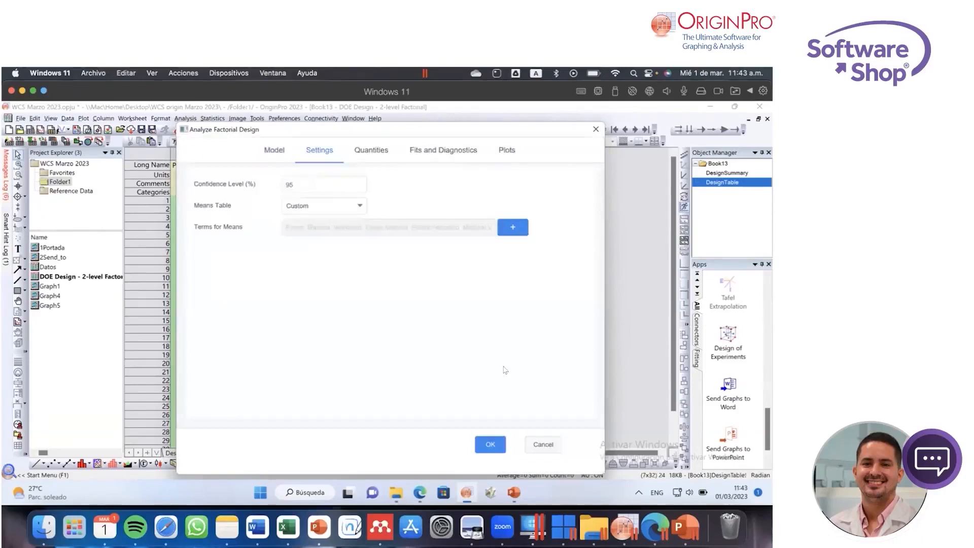
# Step: Review the analysis's quantities and plots settings, run the factorial design analysis, and close the Design of Experiments app
pyautogui.click(373, 155)
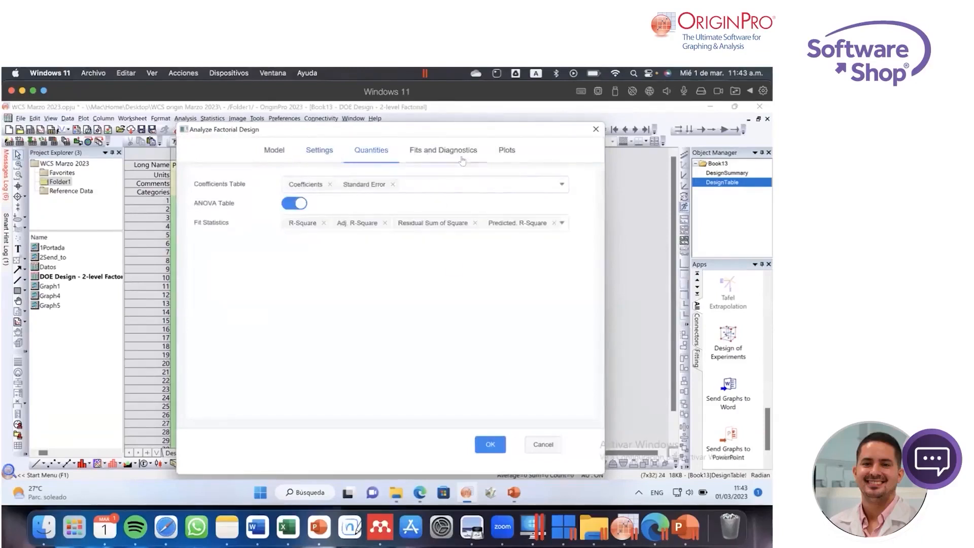
pyautogui.click(504, 151)
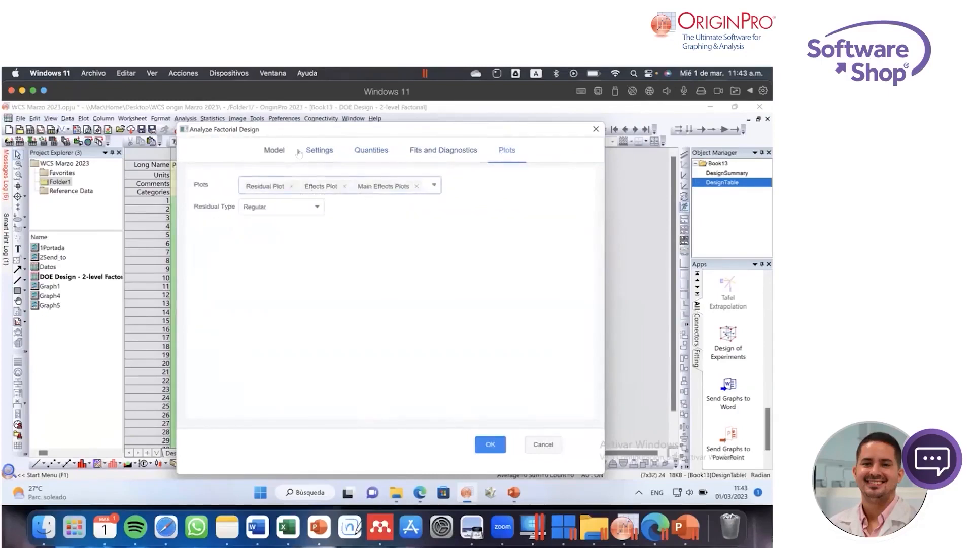
pyautogui.click(279, 153)
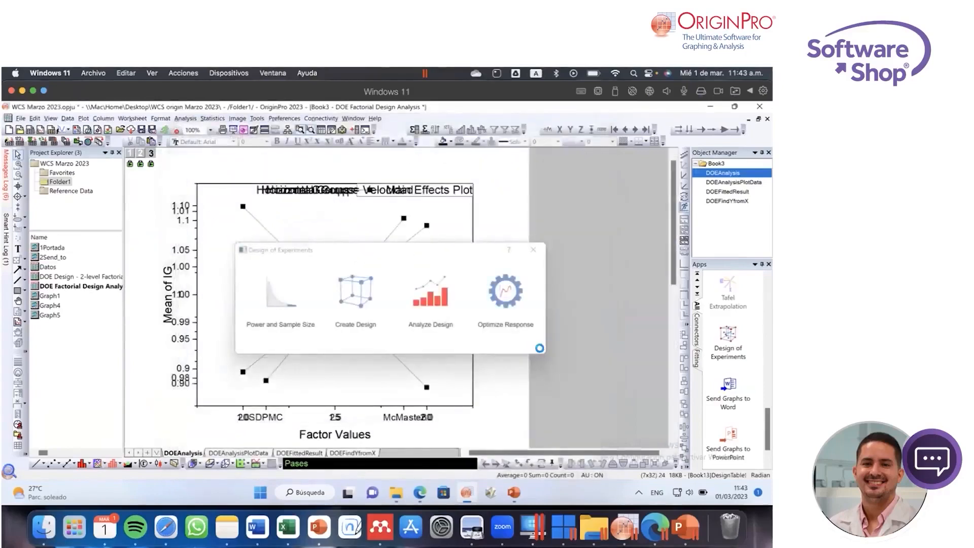
pyautogui.click(532, 253)
# Step: Examine the fit statistics, ANOVA and means tables in the DOEAnalysis report down to its embedded plots
pyautogui.scroll(-3, 176, 303)
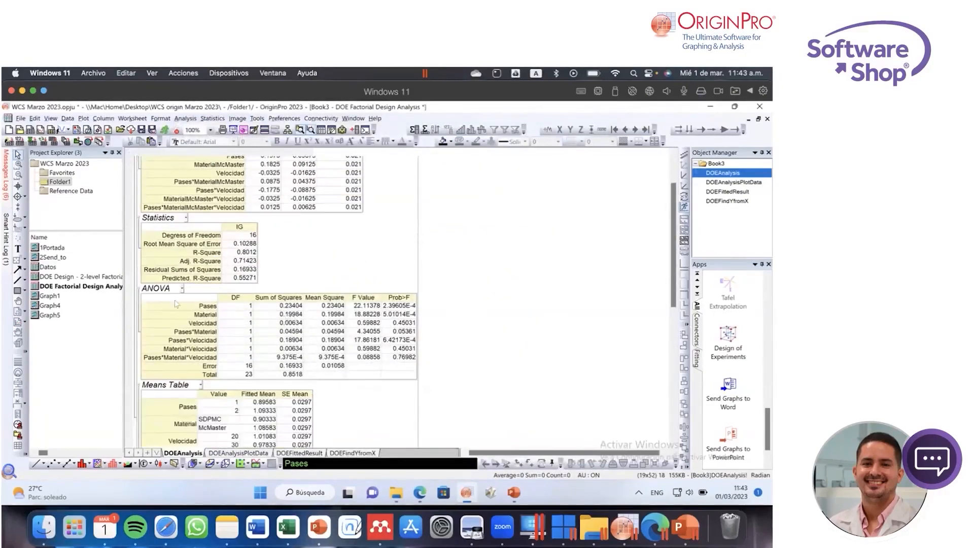
pyautogui.scroll(-5, 251, 350)
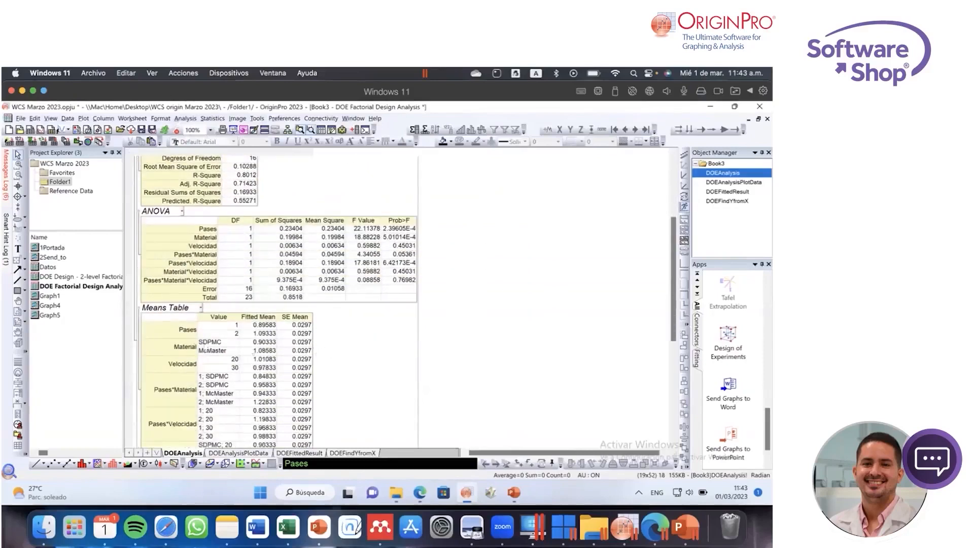
pyautogui.scroll(-3, 251, 350)
pyautogui.scroll(-4, 272, 342)
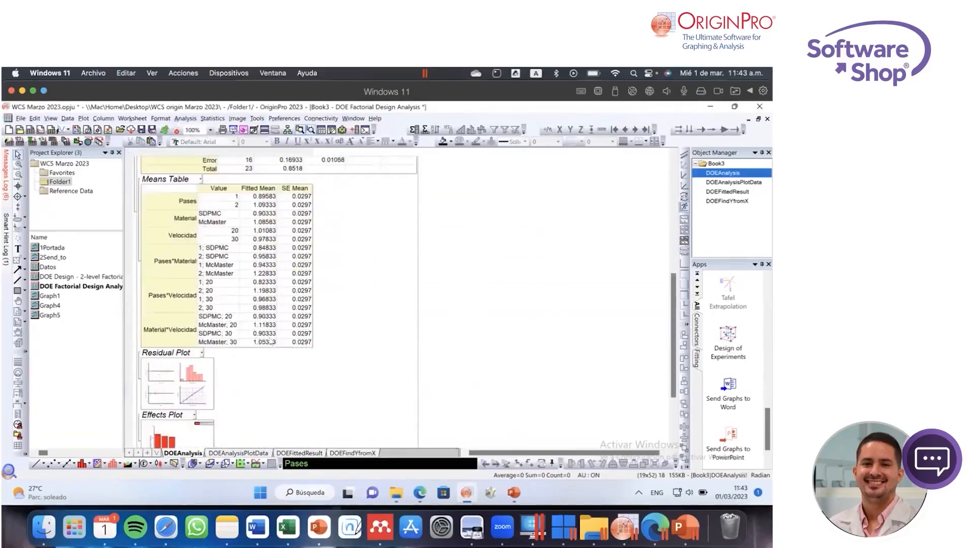
pyautogui.scroll(-3, 271, 342)
pyautogui.scroll(-3, 272, 342)
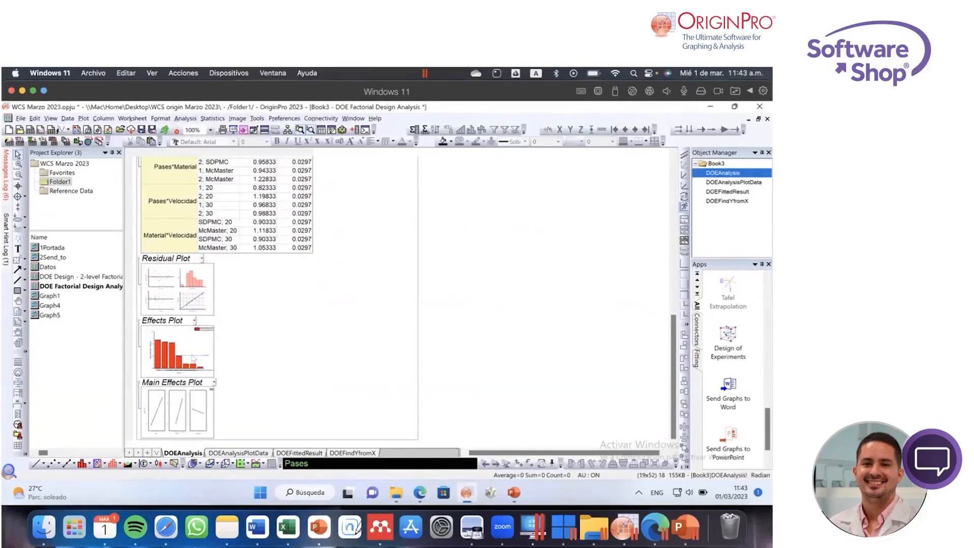
# Step: Open the report's Residual Plot to examine its four residual graphs, and return to the analysis report
pyautogui.click(192, 289)
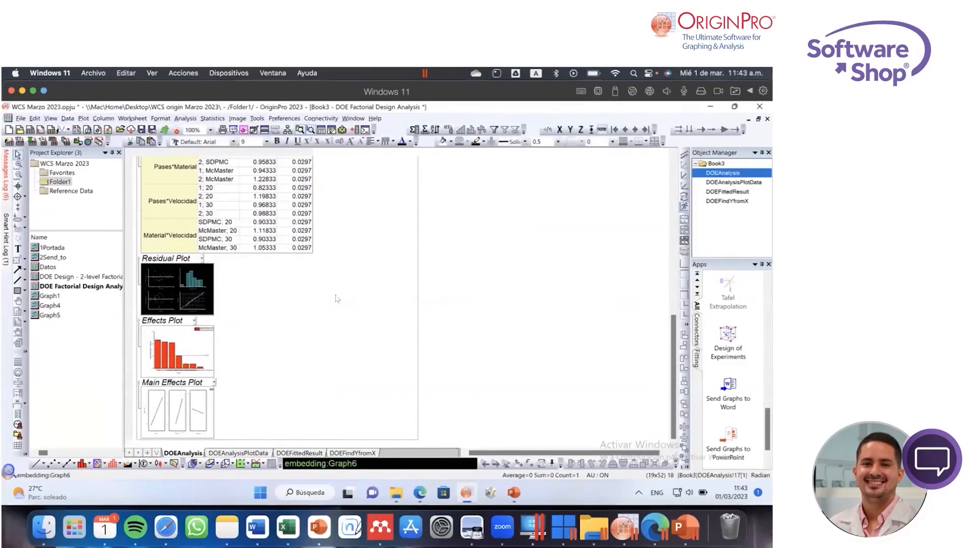
pyautogui.doubleClick(192, 288)
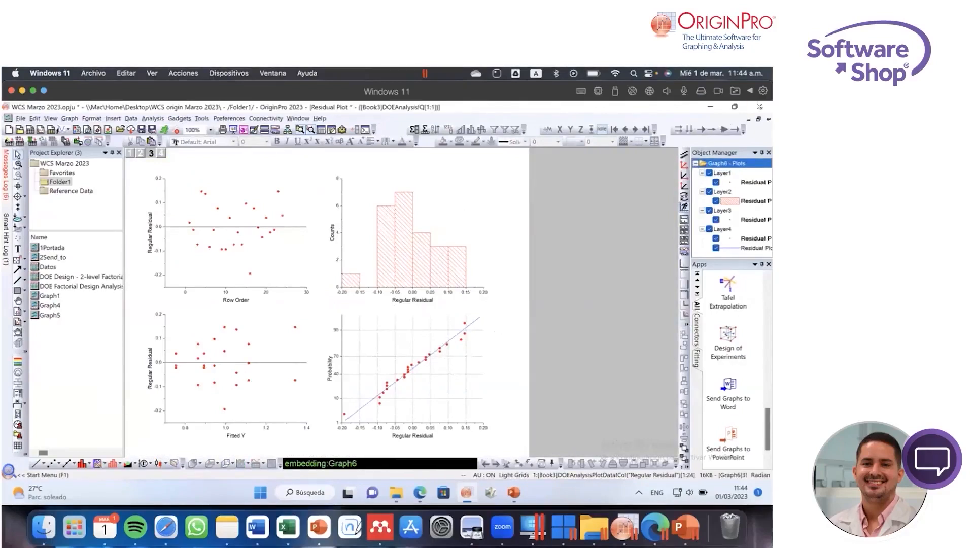
pyautogui.click(767, 119)
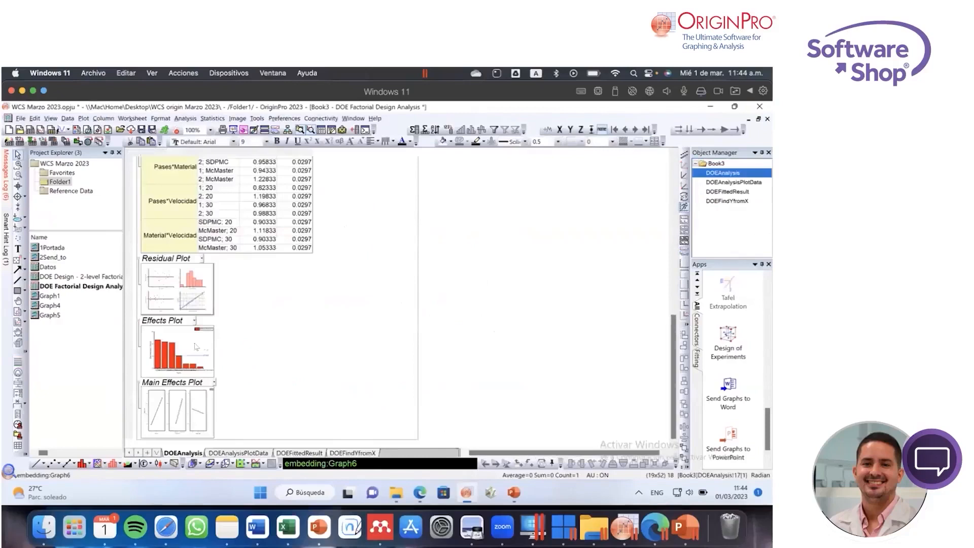
# Step: Examine the standardized effects in the report's Effects Plot, including the Pases*Velocidad bar, and view the Main Effects Plot
pyautogui.doubleClick(196, 347)
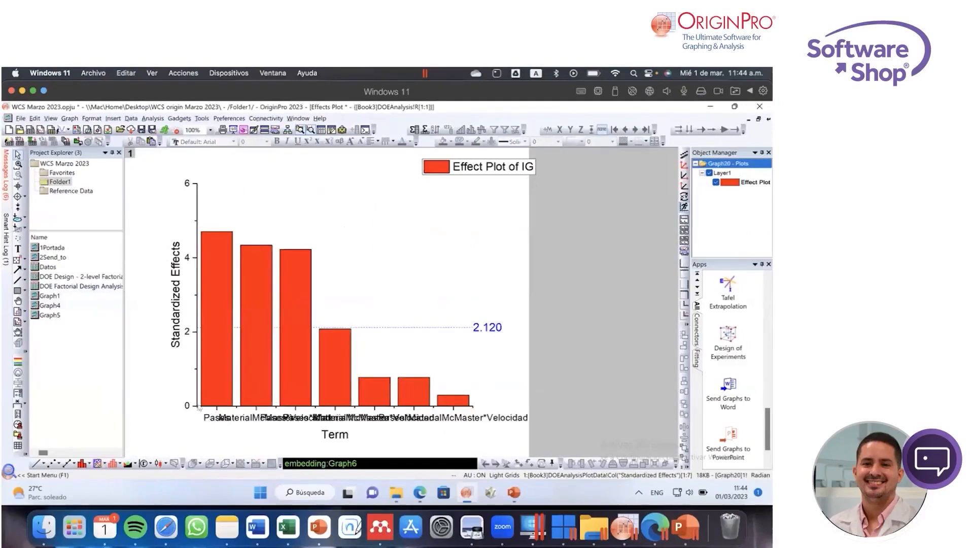
pyautogui.click(210, 418)
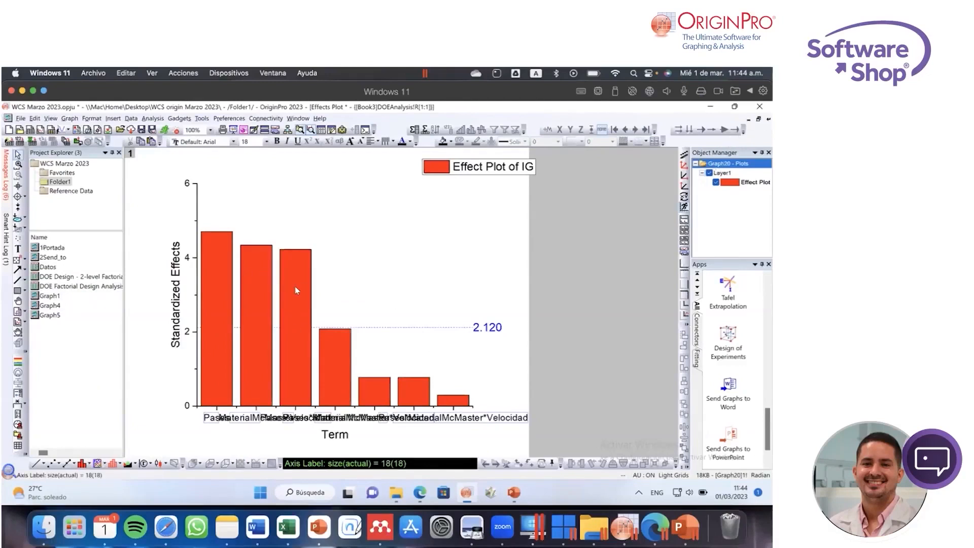
pyautogui.moveTo(295, 290)
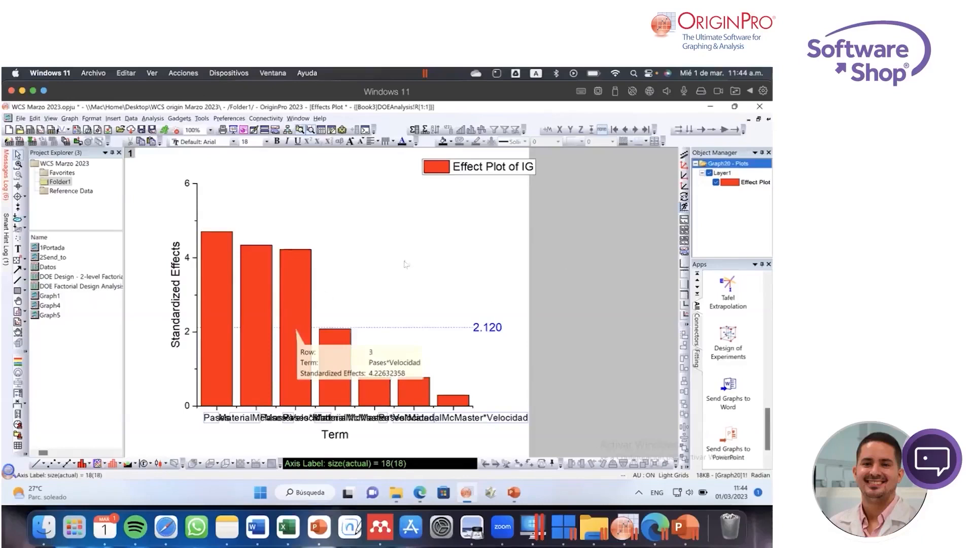
pyautogui.click(768, 119)
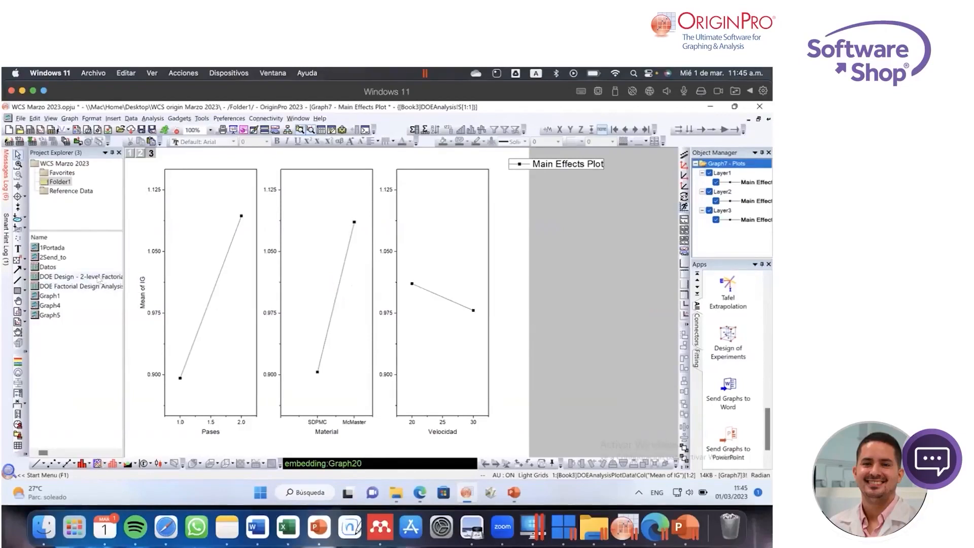
# Step: Look through the plot data, fitted result and FindYfromX sheets of the DOE Factorial Design Analysis workbook, and return to the report's ANOVA table
pyautogui.doubleClick(93, 284)
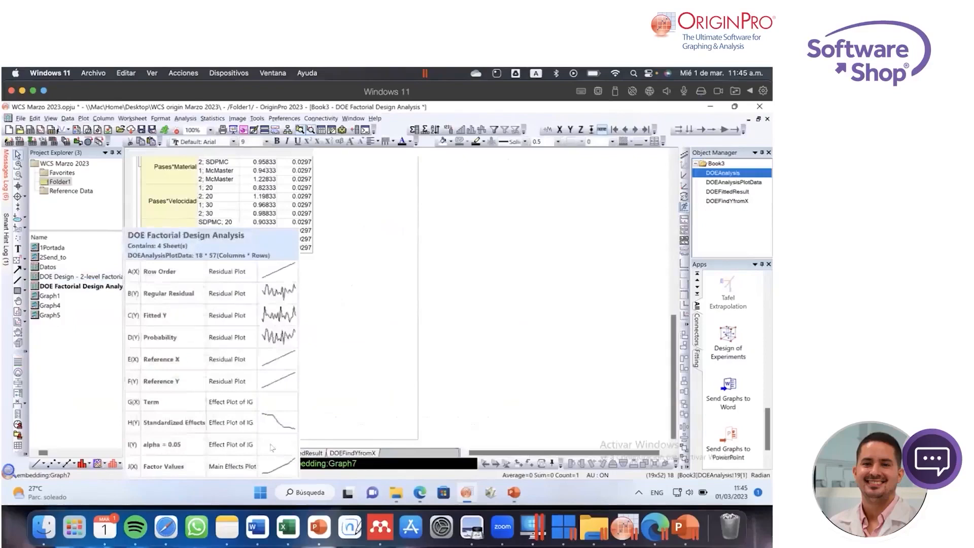
pyautogui.click(262, 453)
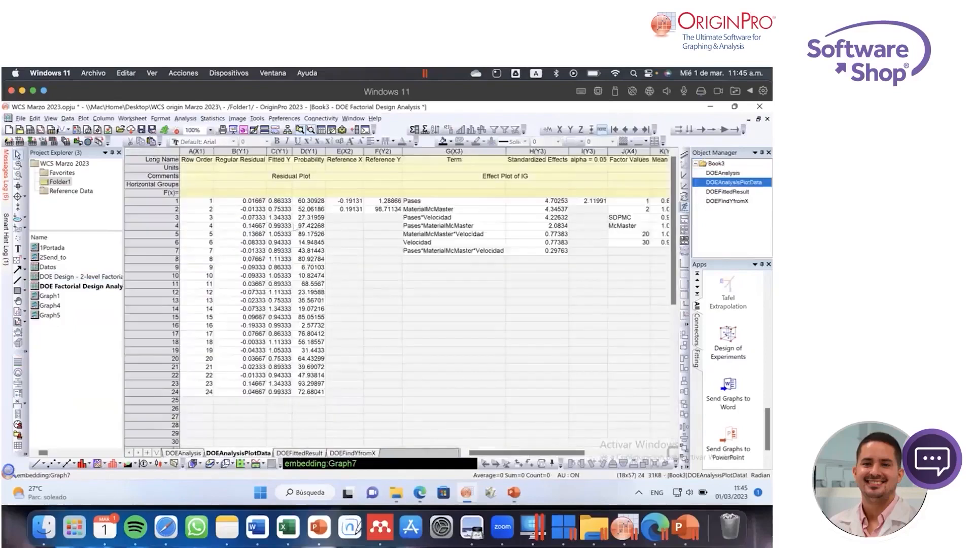
pyautogui.click(304, 452)
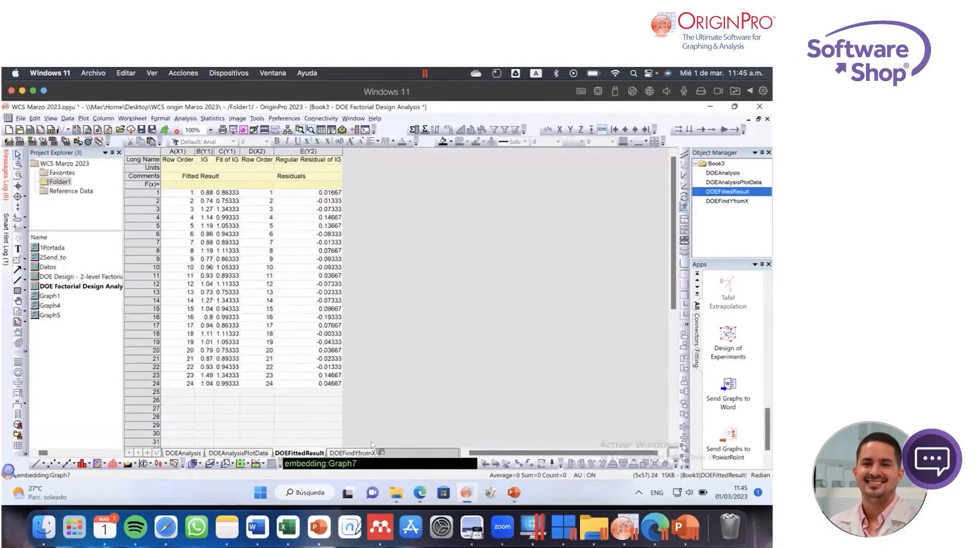
pyautogui.click(366, 453)
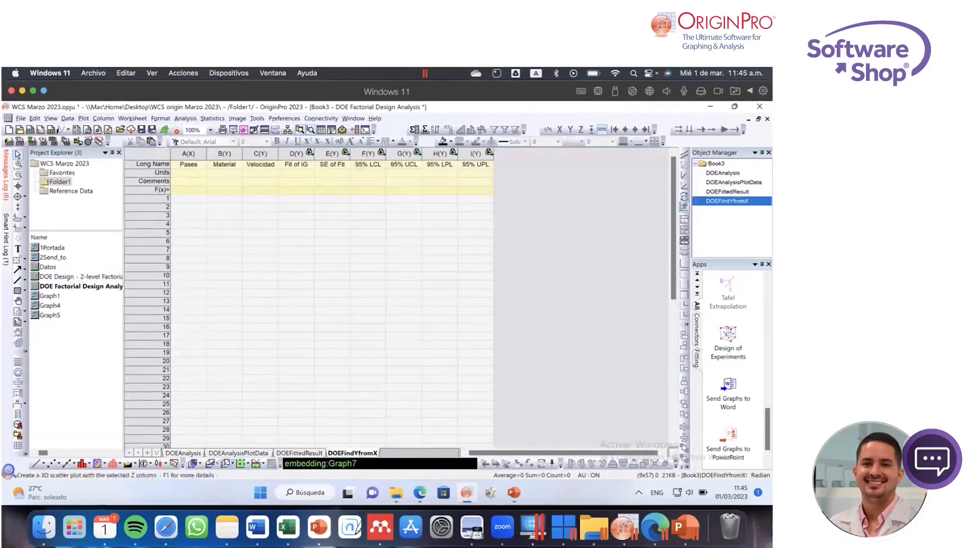
pyautogui.click(193, 454)
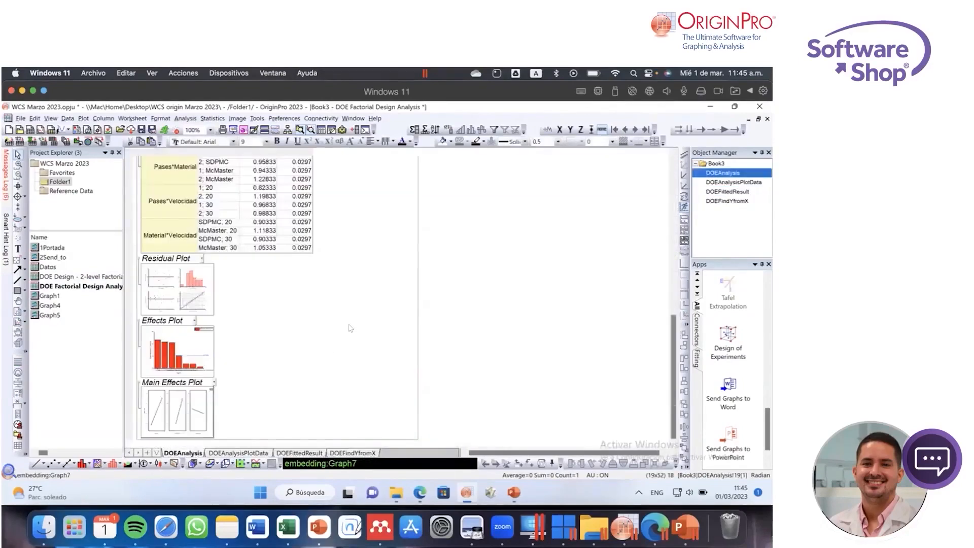
pyautogui.scroll(3, 355, 327)
pyautogui.scroll(5, 367, 329)
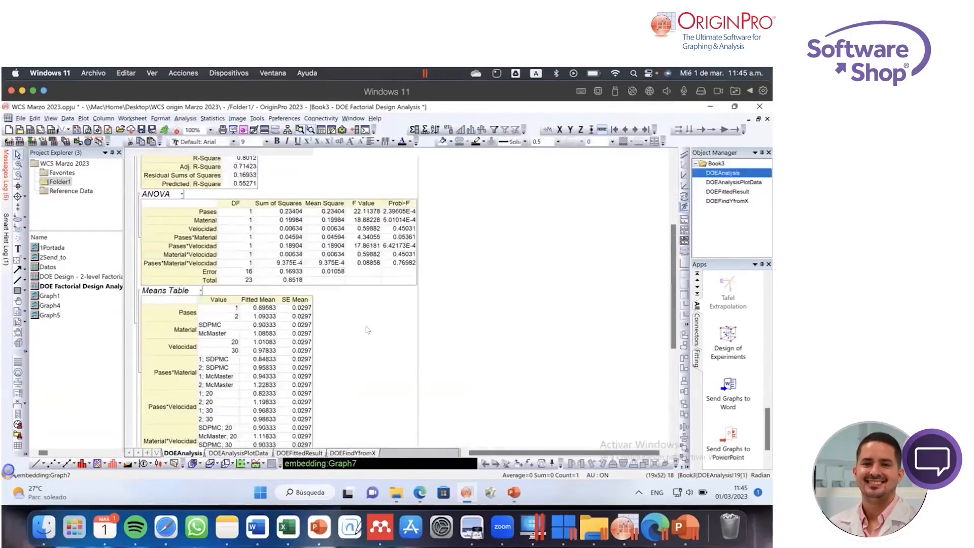
# Step: Open the App Center from the Apps gallery and filter the available apps by the Graphing category
pyautogui.scroll(4, 393, 218)
pyautogui.scroll(3, 388, 256)
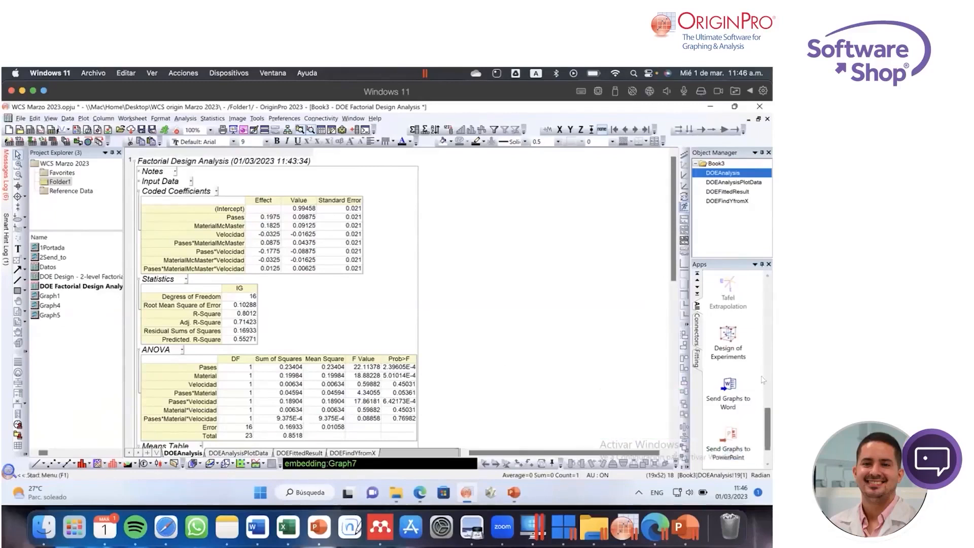
pyautogui.scroll(5, 758, 309)
pyautogui.scroll(2, 758, 303)
pyautogui.click(727, 284)
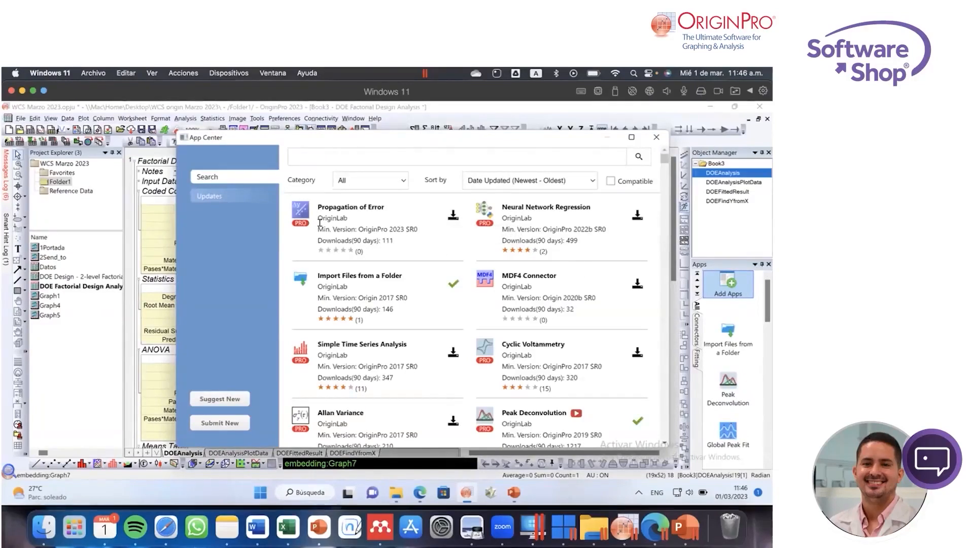
pyautogui.click(588, 182)
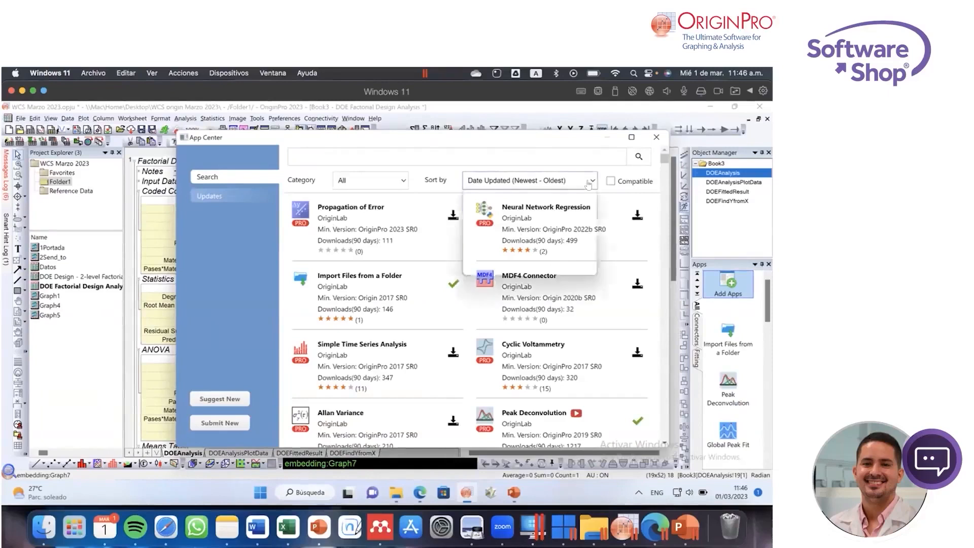
pyautogui.click(401, 181)
pyautogui.click(549, 274)
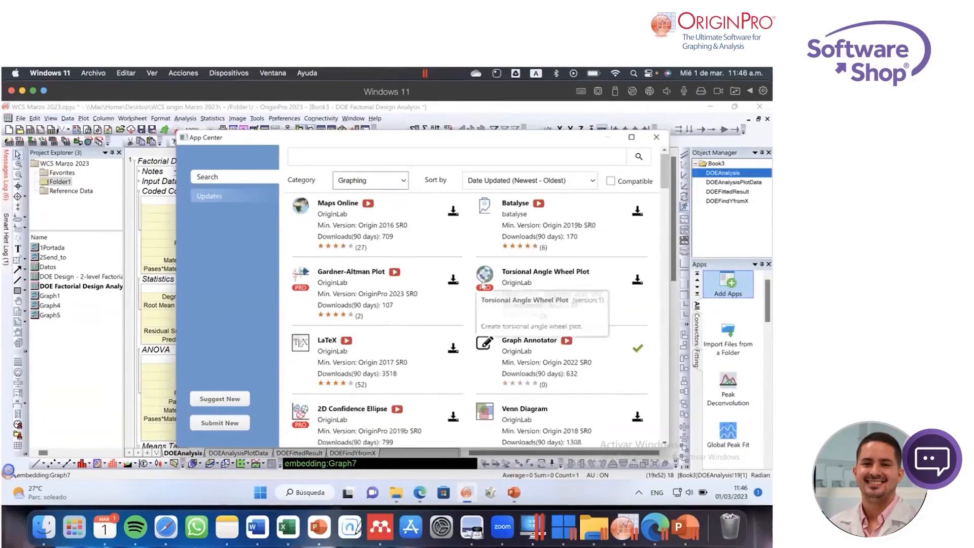
# Step: Browse the list of Graphing apps and close the App Center without installing any
pyautogui.scroll(-2, 555, 320)
pyautogui.scroll(-1, 554, 325)
pyautogui.scroll(-2, 554, 324)
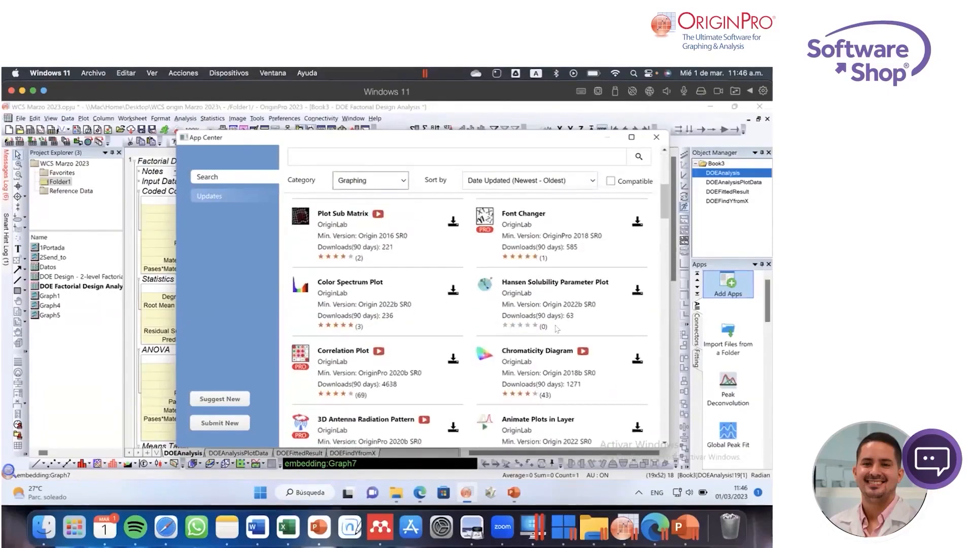
pyautogui.scroll(-6, 556, 328)
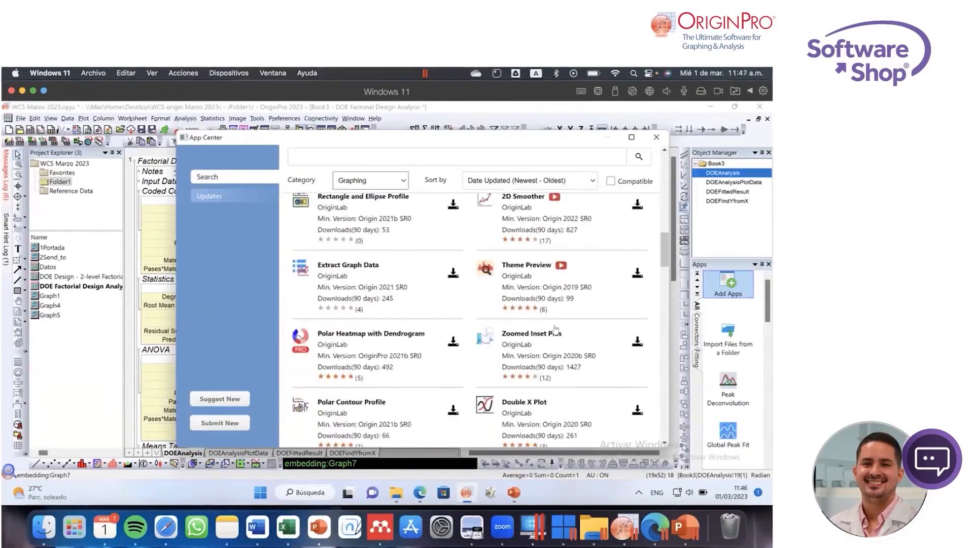
pyautogui.scroll(1, 556, 328)
pyautogui.click(657, 137)
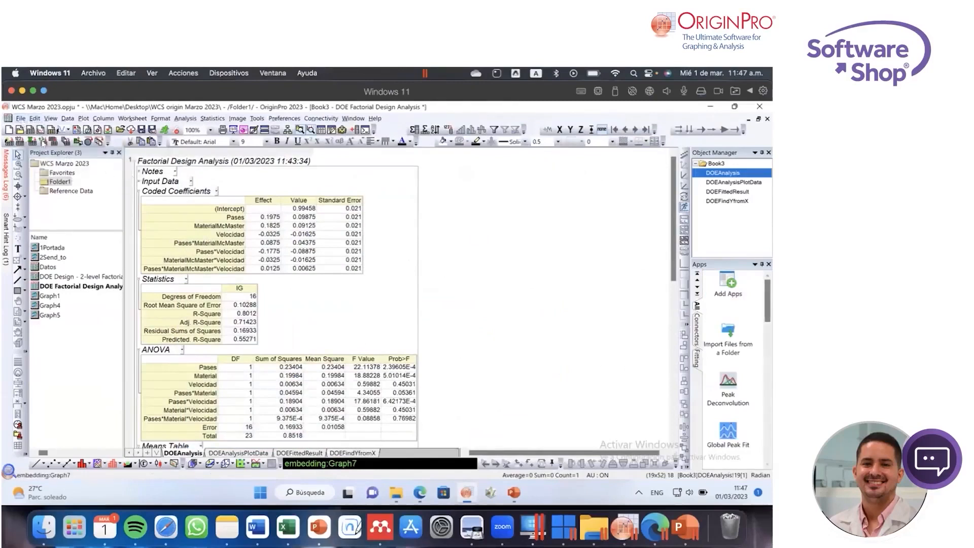
pyautogui.click(21, 118)
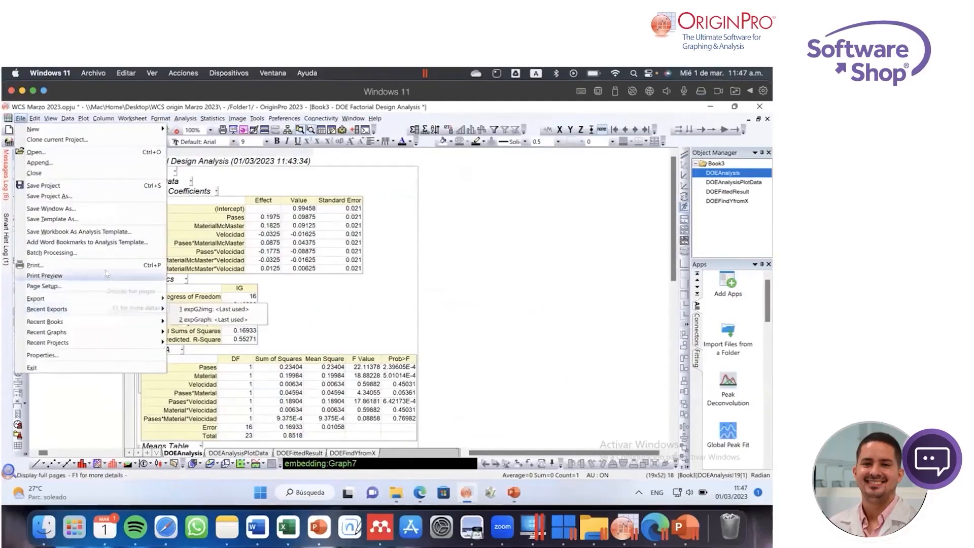
pyautogui.moveTo(108, 323)
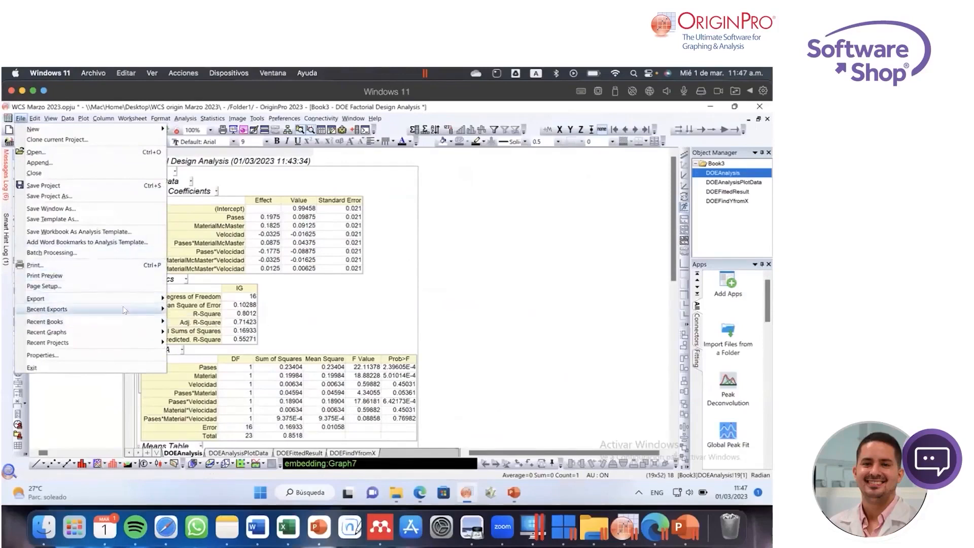
pyautogui.moveTo(127, 299)
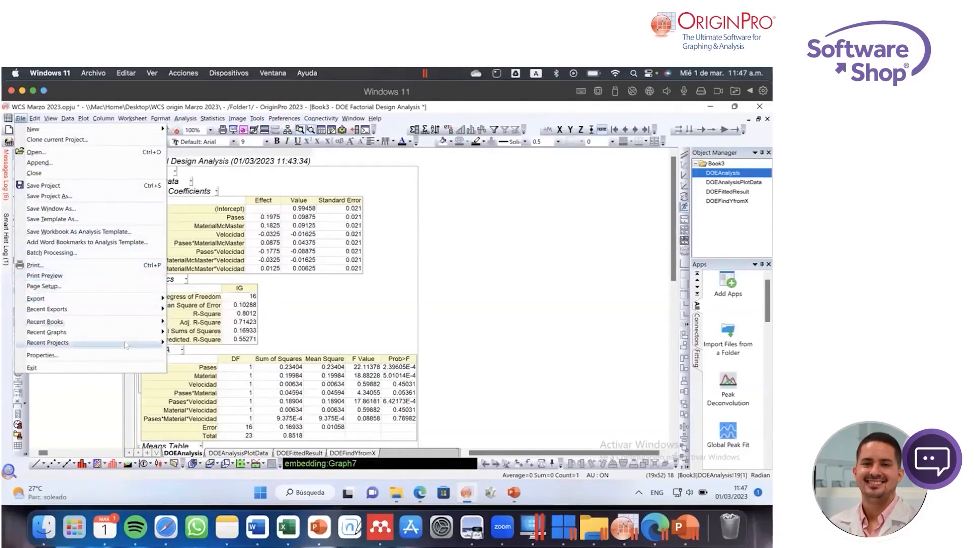
pyautogui.click(536, 362)
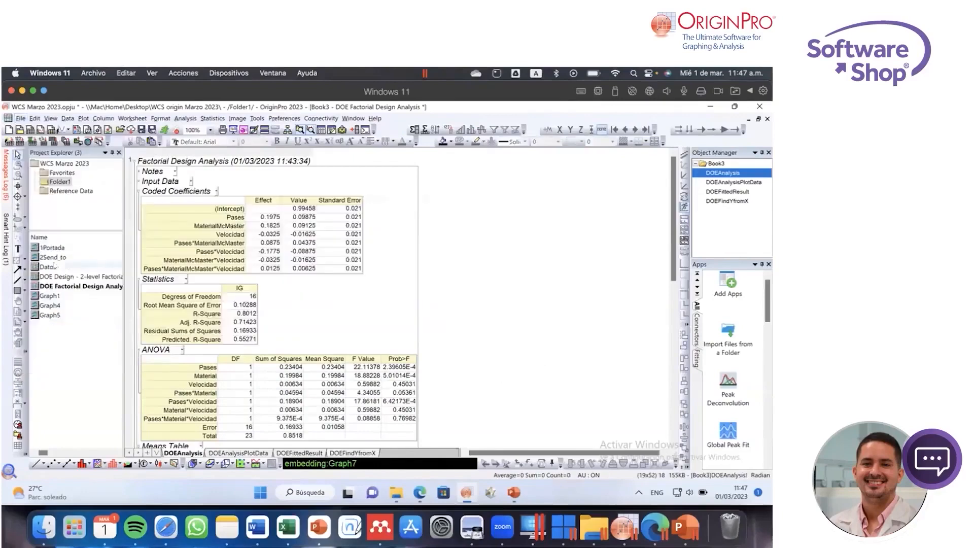
# Step: View the Datos workbook, activate the 1Portada graph, and open the advanced graph export settings for it
pyautogui.doubleClick(57, 267)
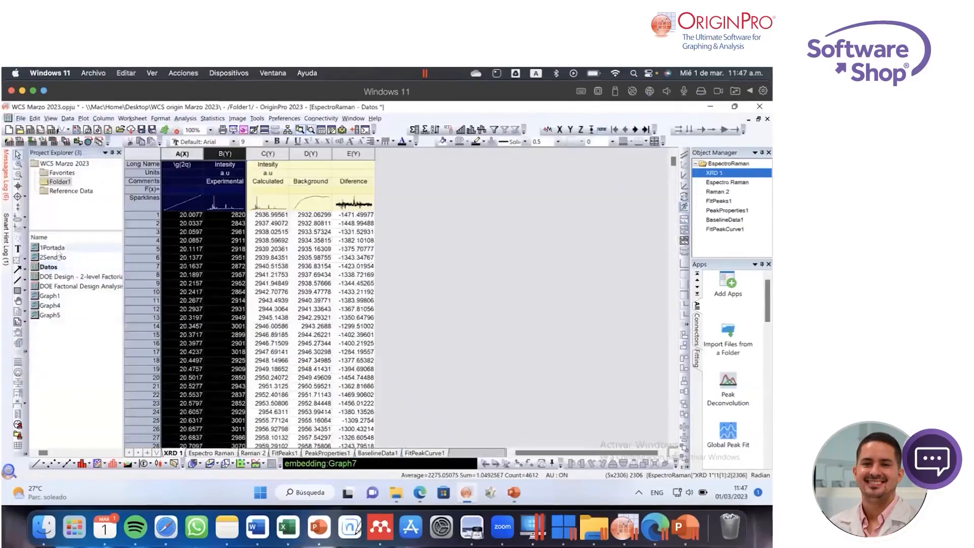
pyautogui.doubleClick(56, 248)
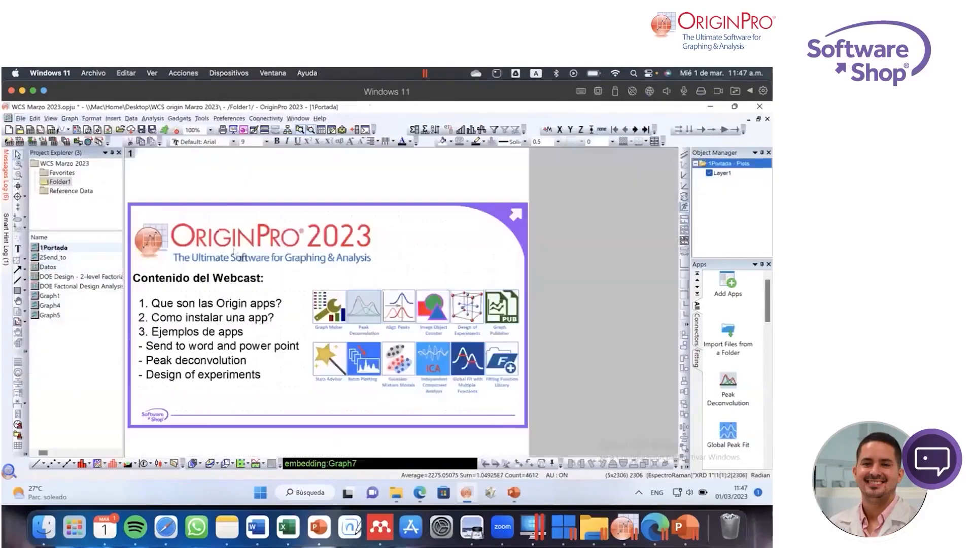
pyautogui.click(20, 118)
pyautogui.moveTo(94, 287)
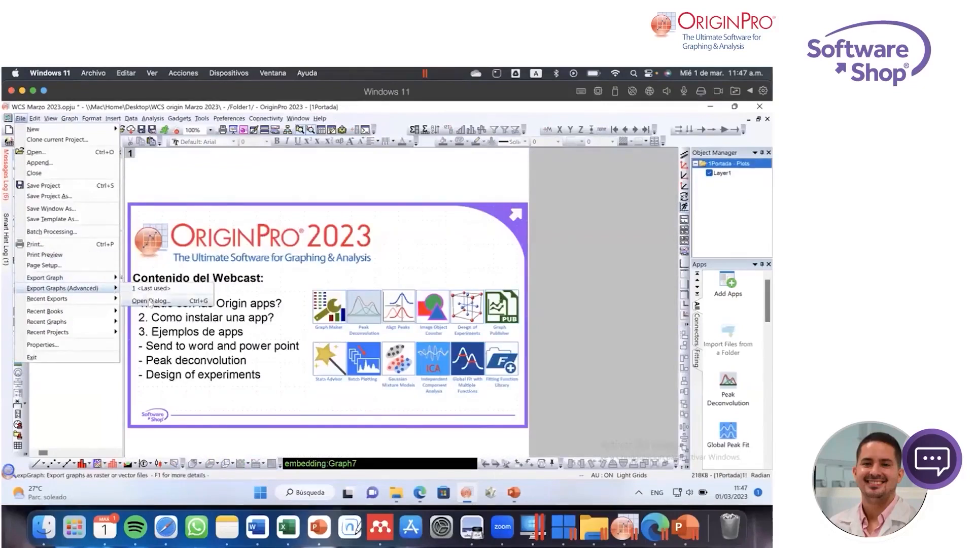
pyautogui.click(150, 303)
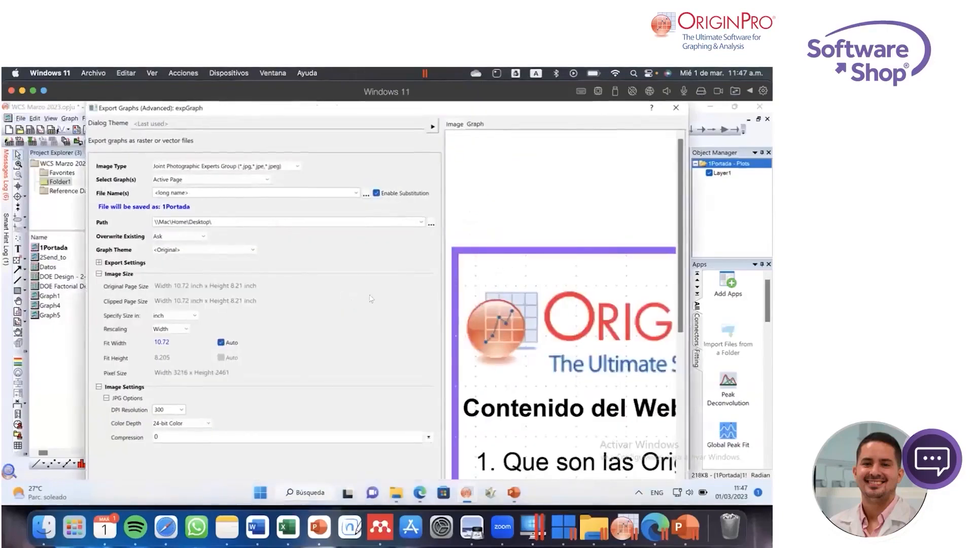
# Step: Look through the available image types, DPI resolutions and color depths for the graph export, leaving the settings as they are
pyautogui.click(280, 169)
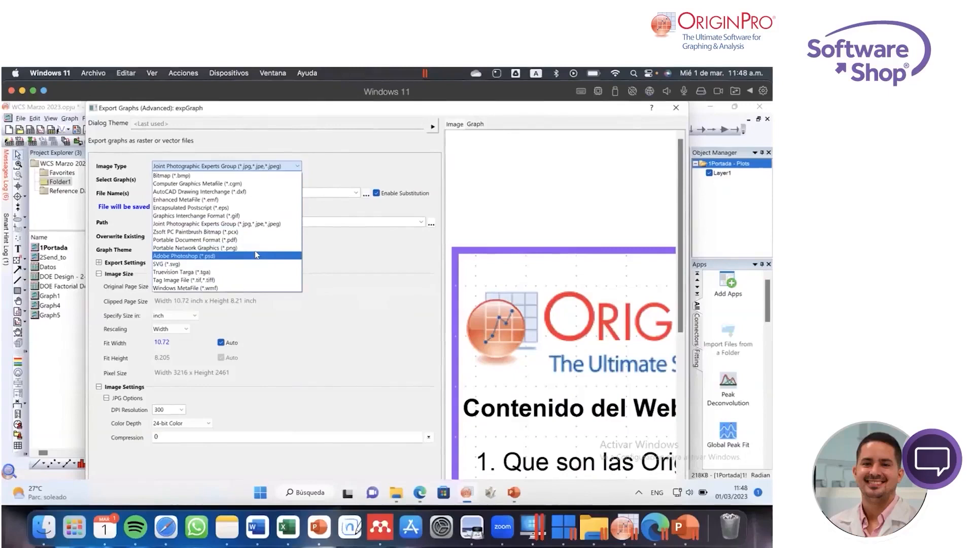
pyautogui.click(376, 256)
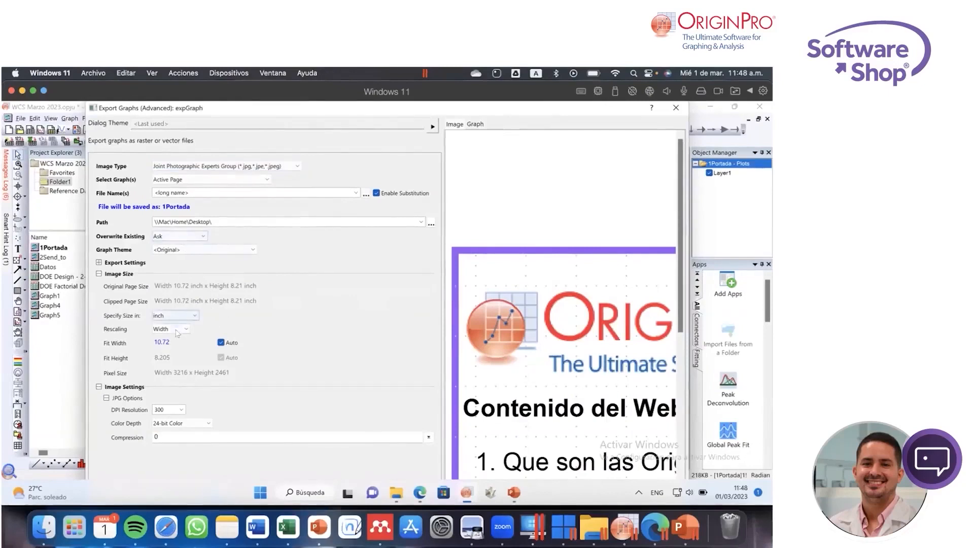
pyautogui.click(181, 409)
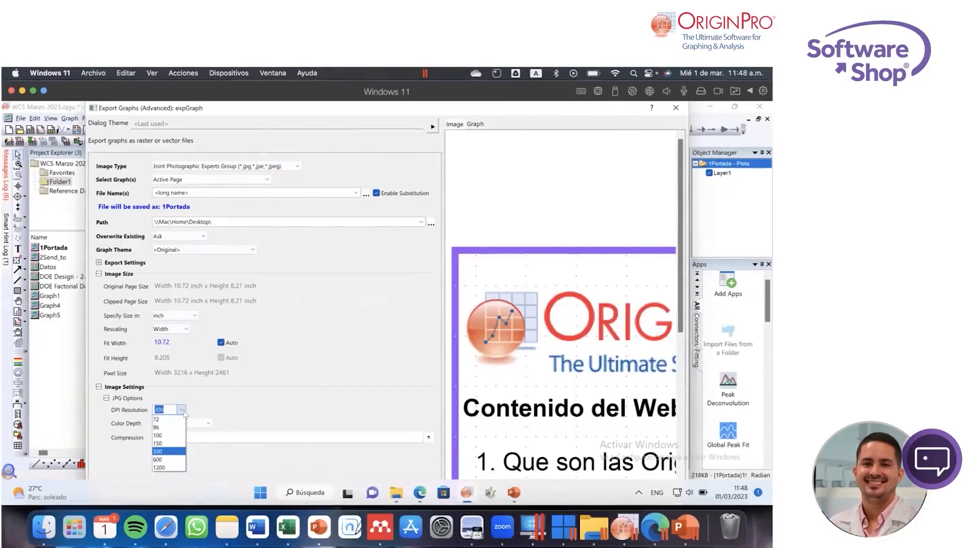
pyautogui.click(182, 410)
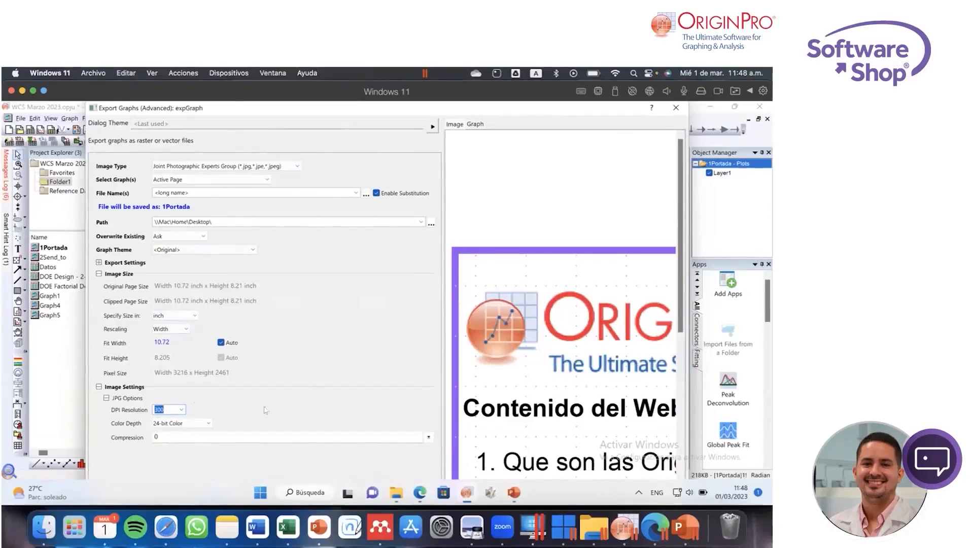
pyautogui.click(207, 423)
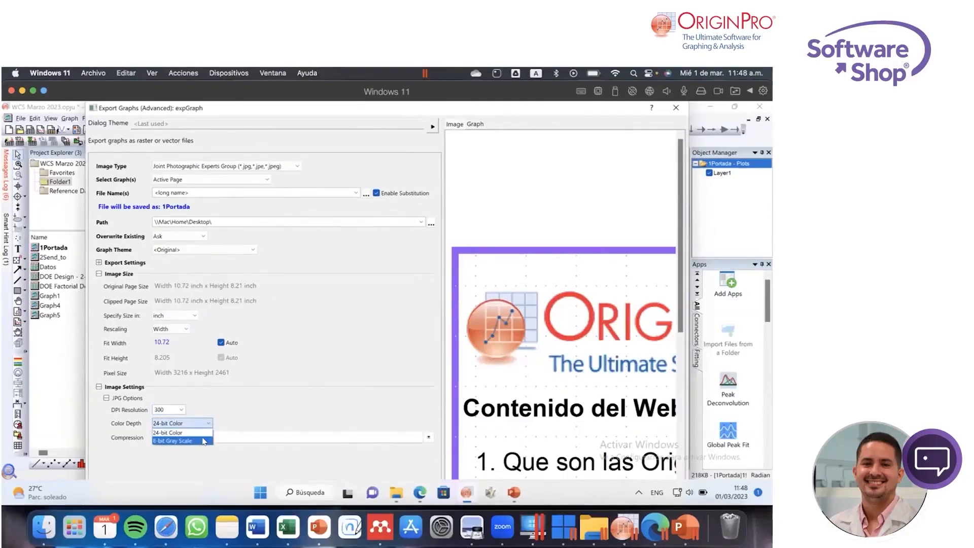
pyautogui.click(303, 400)
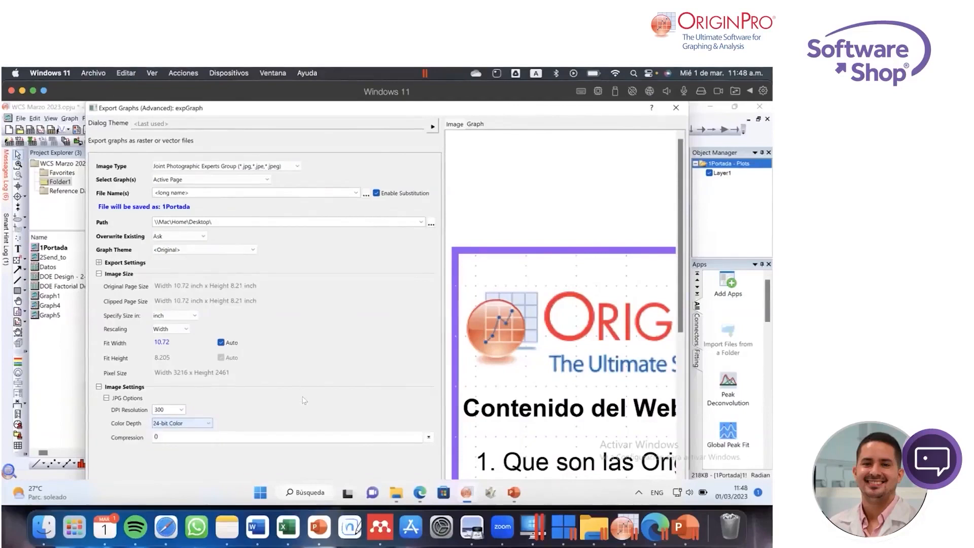
# Step: Inspect the JPG compression slider and the DPI resolution choices, keeping compression at 0
pyautogui.click(429, 437)
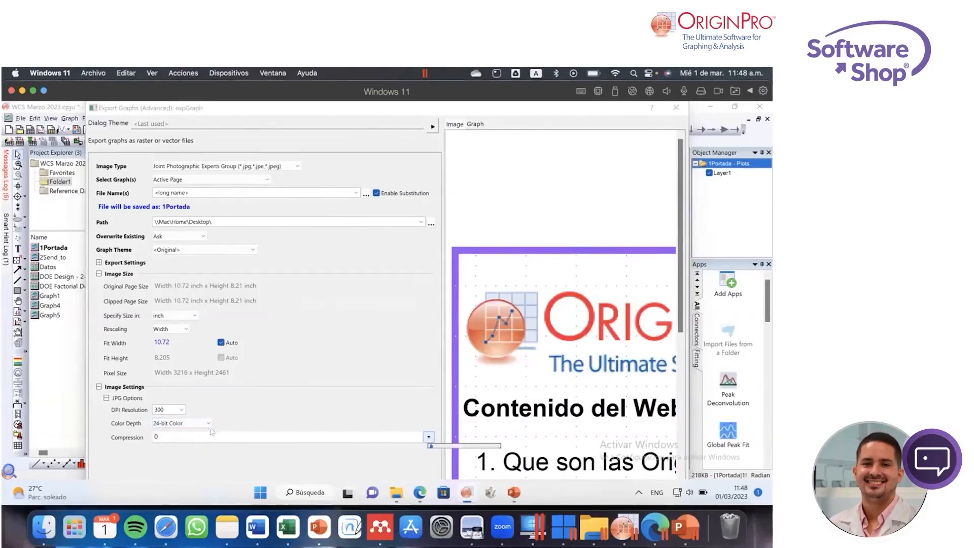
pyautogui.click(181, 409)
pyautogui.click(306, 396)
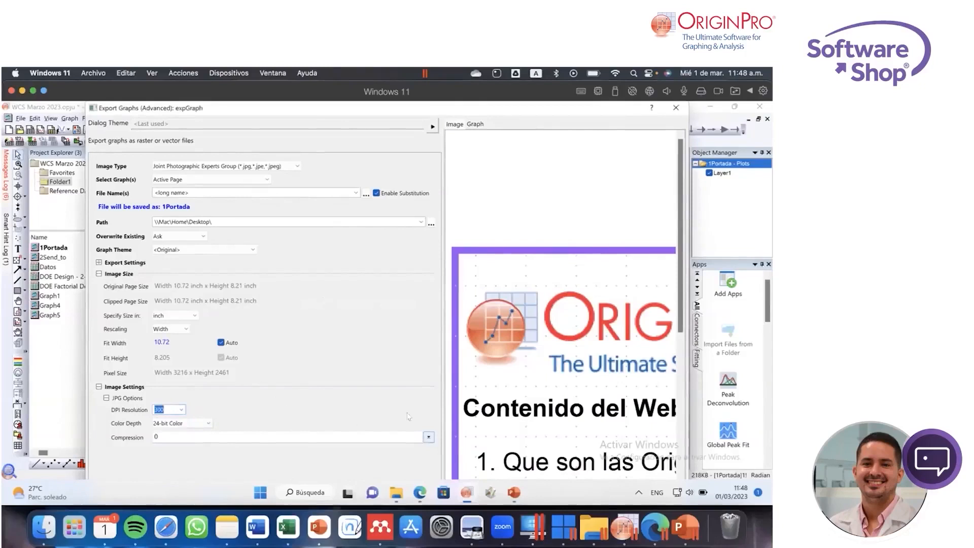
pyautogui.click(429, 437)
pyautogui.moveTo(430, 445)
pyautogui.mouseDown()
pyautogui.moveTo(440, 448)
pyautogui.moveTo(427, 445)
pyautogui.mouseUp()
pyautogui.click(376, 416)
# Step: Review the list of export image types again and close the export settings without exporting the graph
pyautogui.click(279, 168)
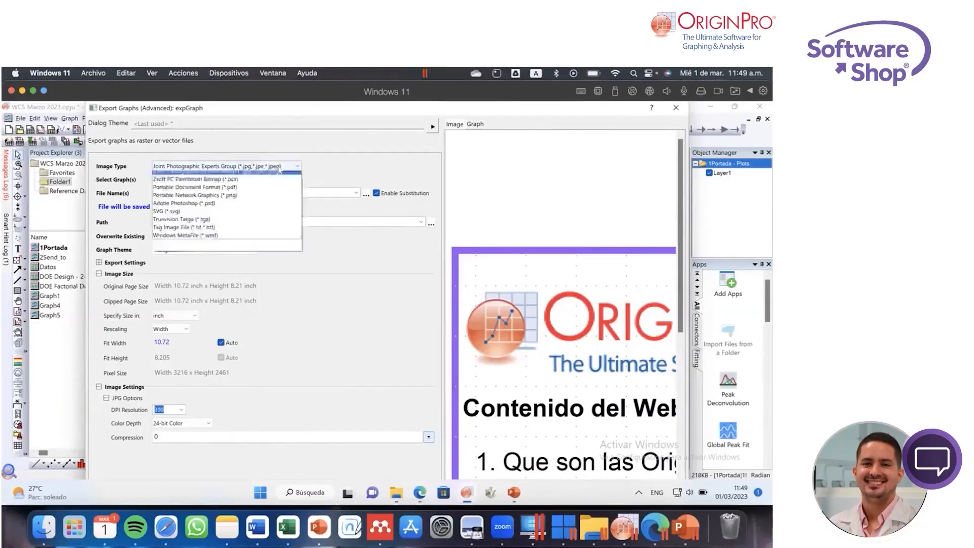
pyautogui.click(328, 270)
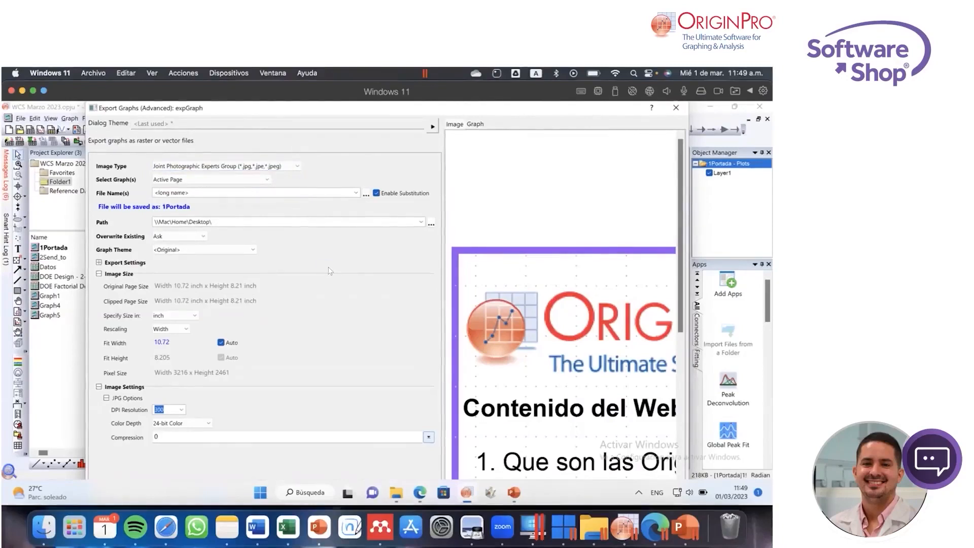
pyautogui.click(298, 166)
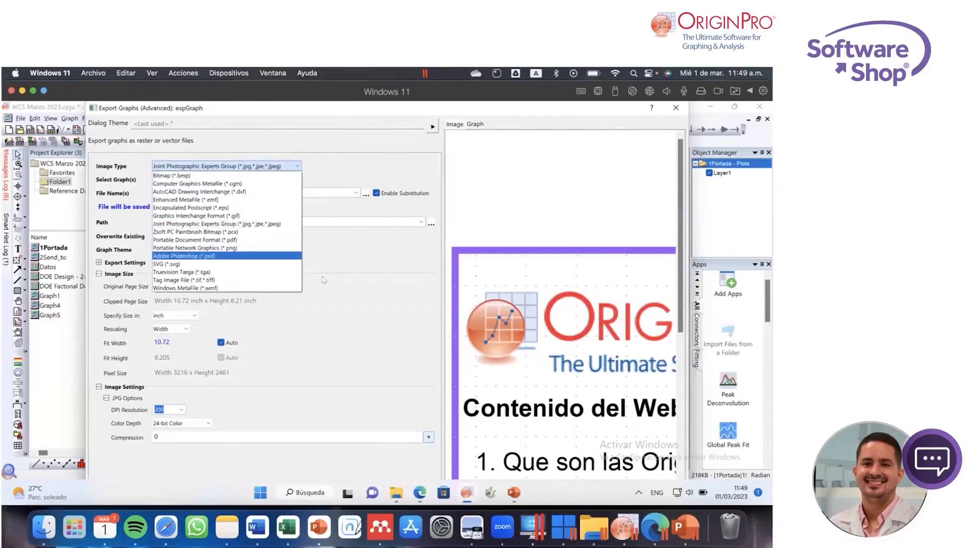
pyautogui.click(339, 280)
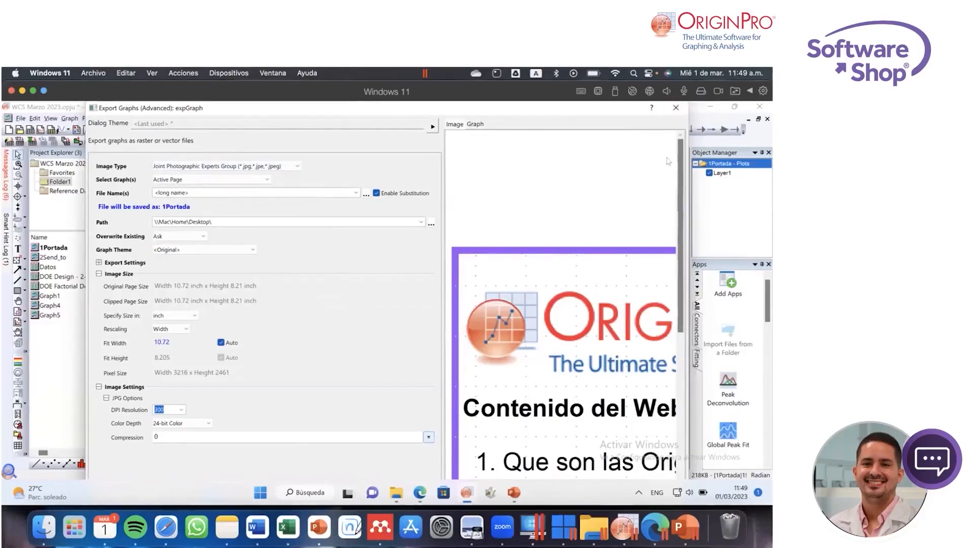
pyautogui.click(675, 108)
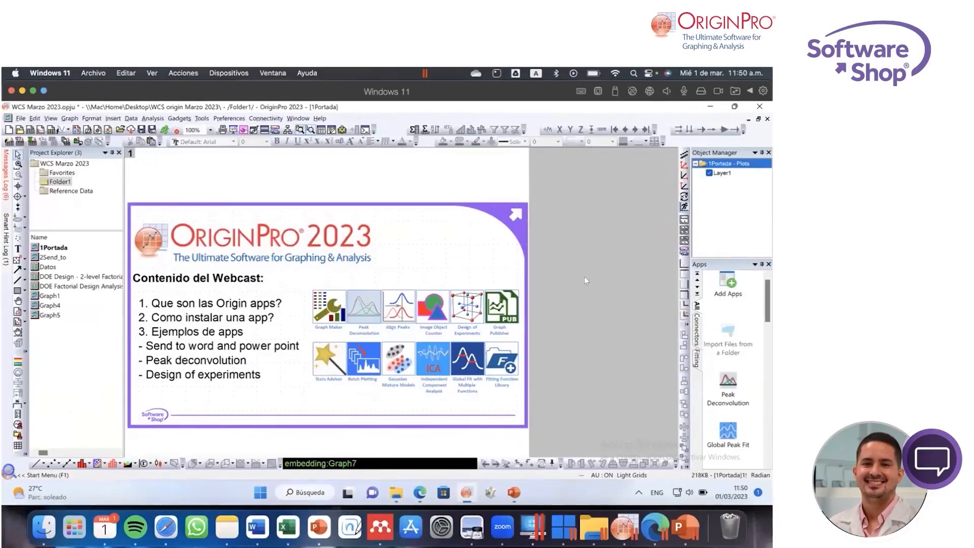
# Step: Open the Propagation of Error app's web page from the App Center and examine its file details, summary, operation instructions and reviews
pyautogui.click(728, 284)
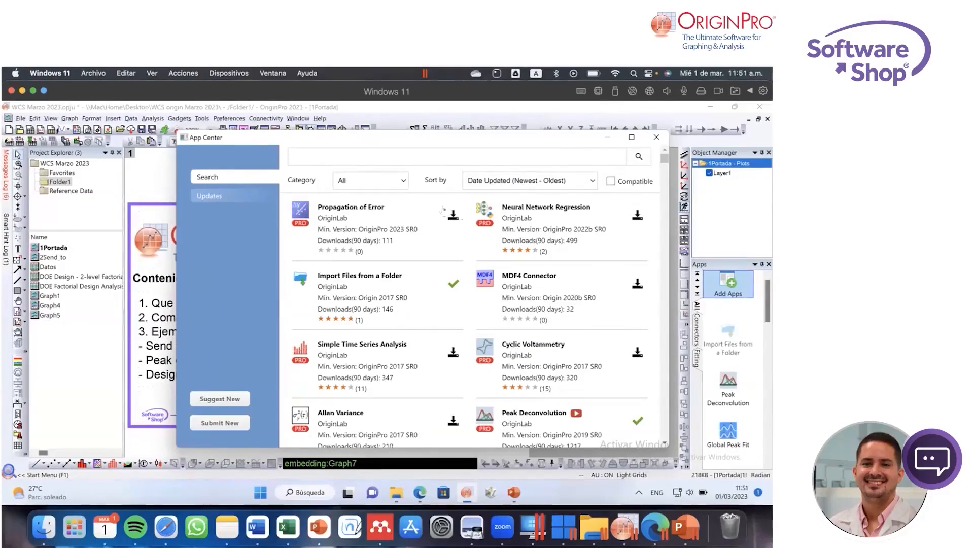
pyautogui.click(353, 208)
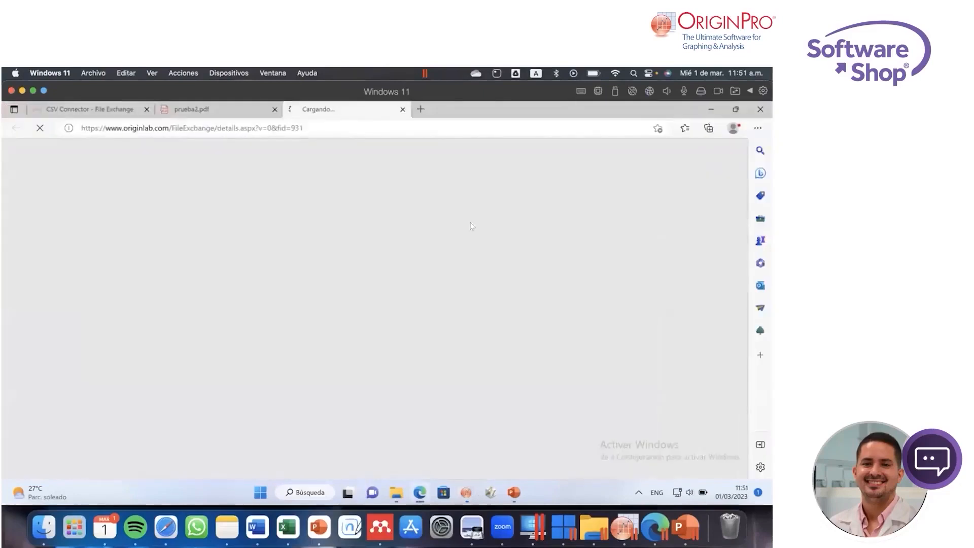
pyautogui.scroll(-5, 354, 338)
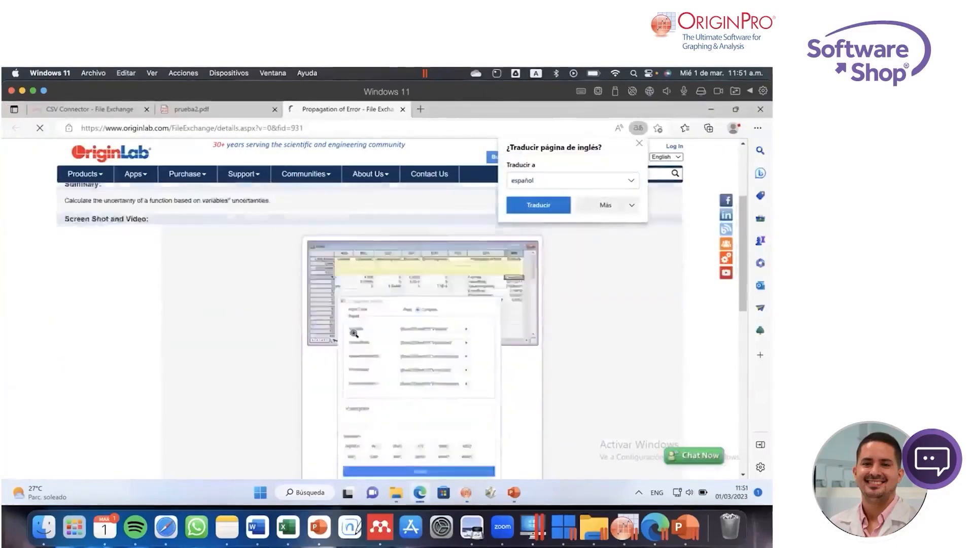
pyautogui.scroll(-5, 354, 338)
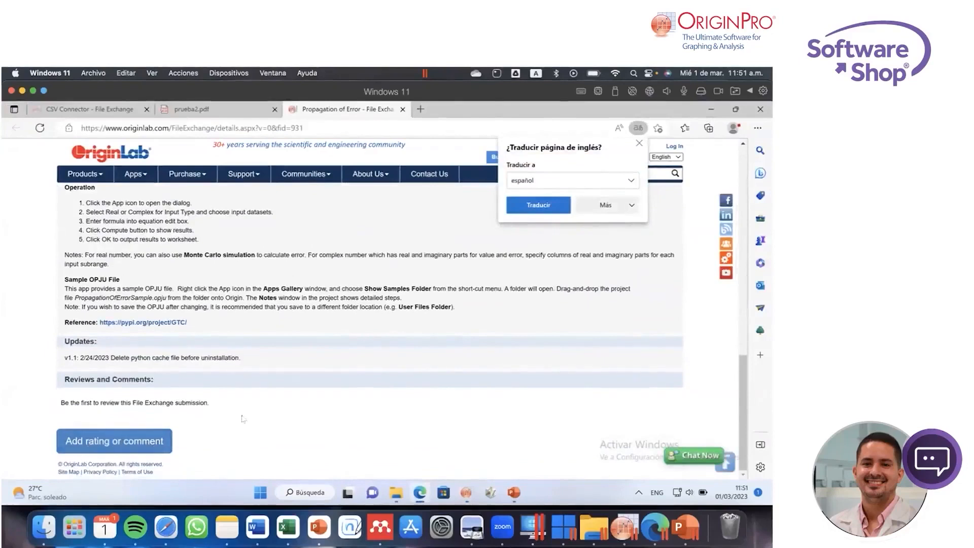
pyautogui.click(639, 144)
pyautogui.scroll(10, 512, 287)
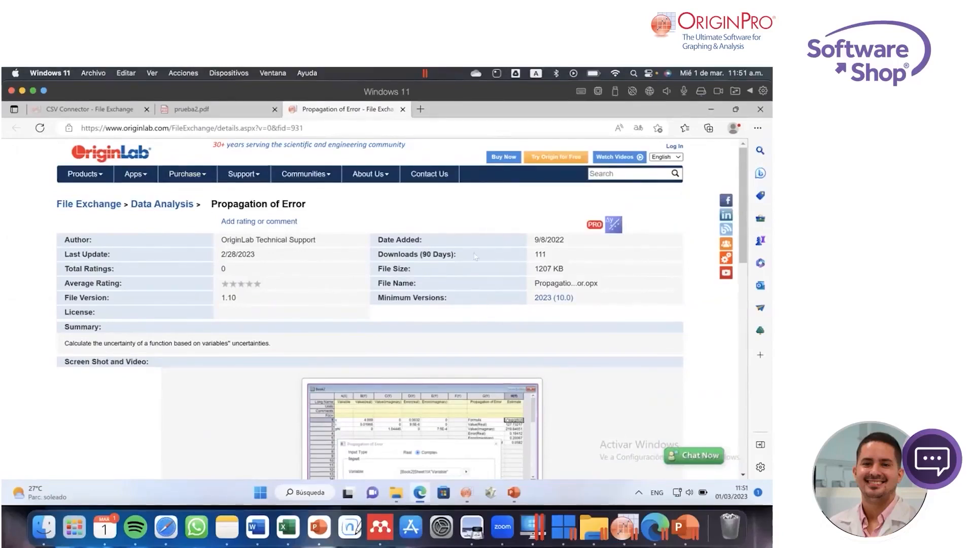
pyautogui.scroll(-15, 489, 274)
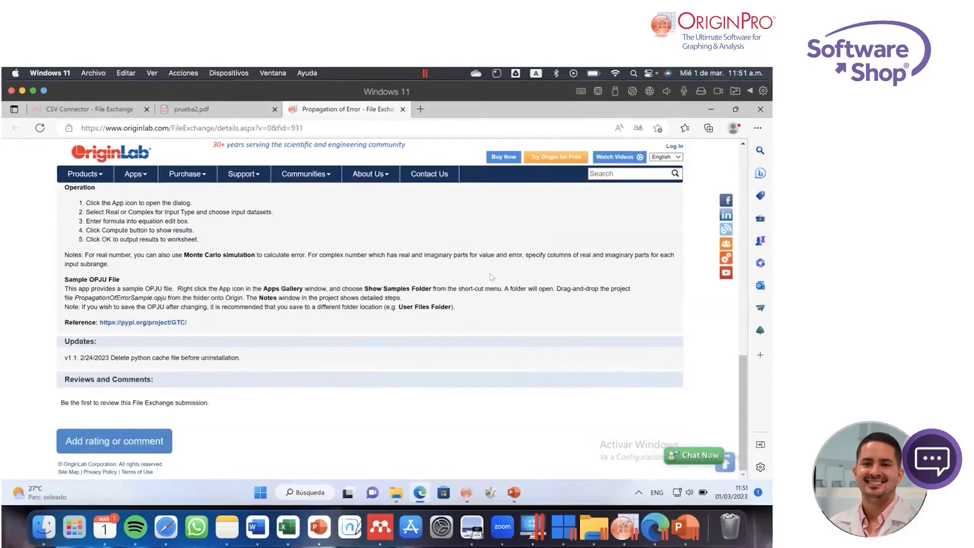
pyautogui.scroll(15, 491, 276)
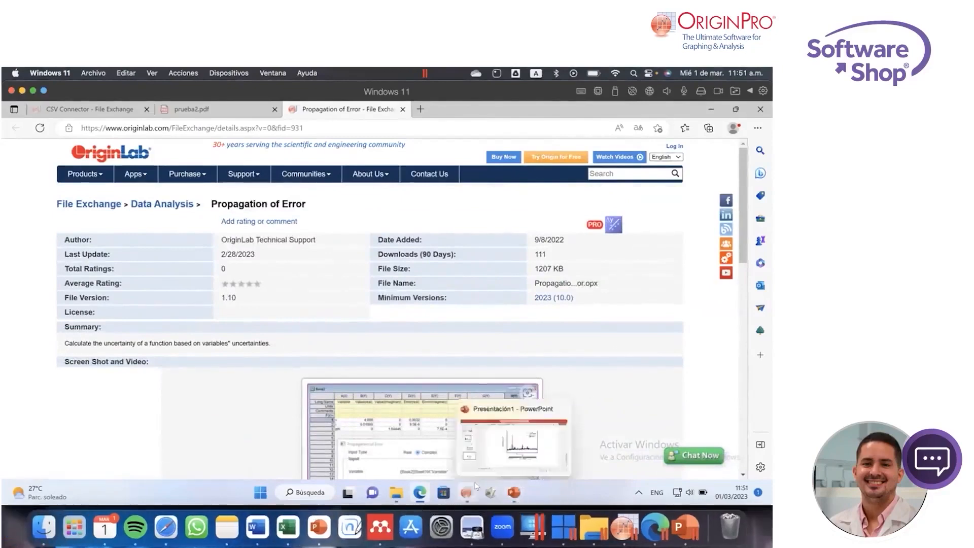
# Step: Return to OriginPro, show the X-Ray Diffraction Analysis app's installation folder and open its Reference Data project
pyautogui.moveTo(469, 488)
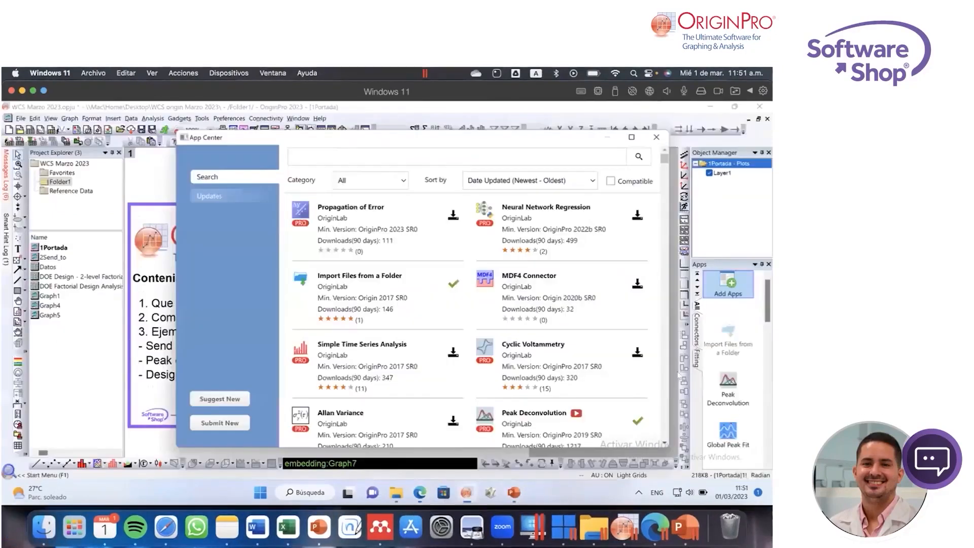
pyautogui.click(471, 454)
pyautogui.scroll(-5, 736, 365)
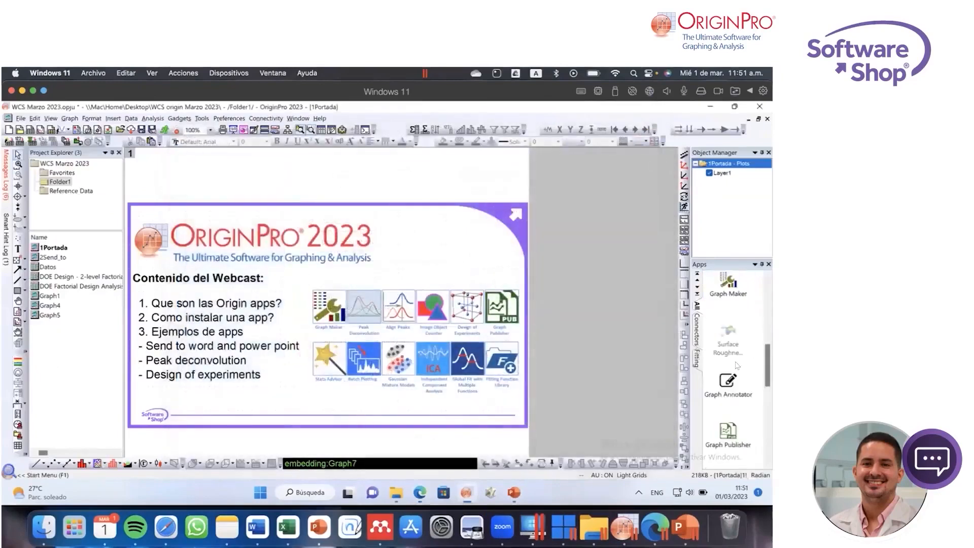
pyautogui.scroll(3, 737, 365)
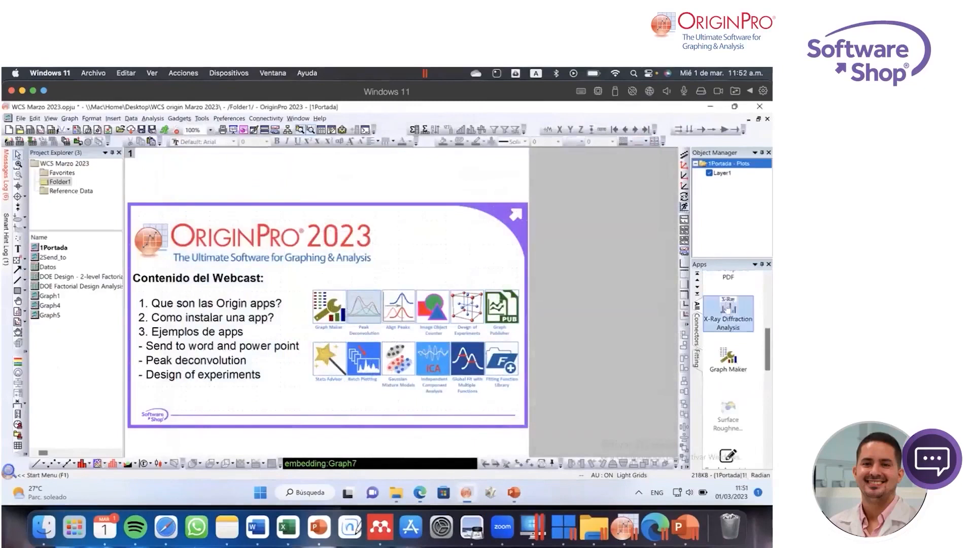
pyautogui.scroll(-2, 702, 338)
pyautogui.rightClick(726, 307)
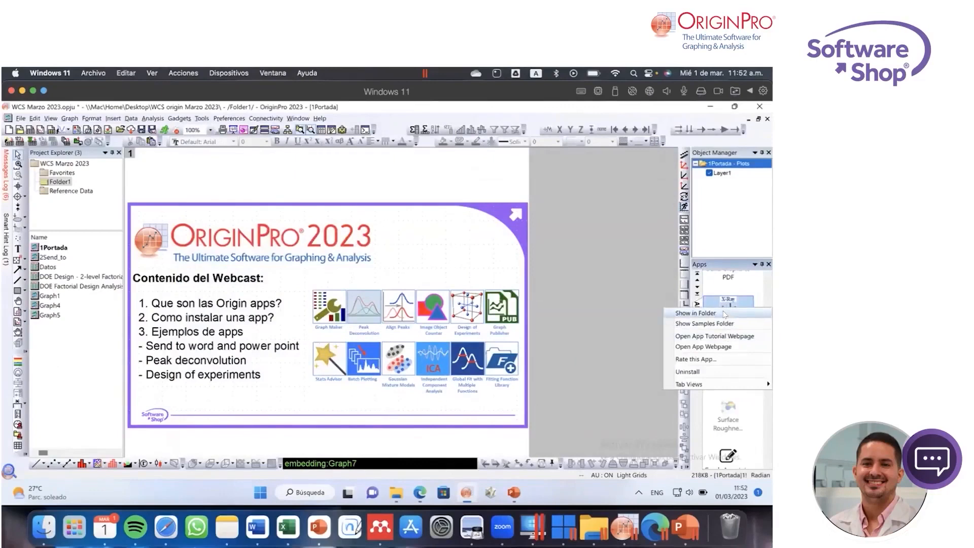
pyautogui.click(724, 313)
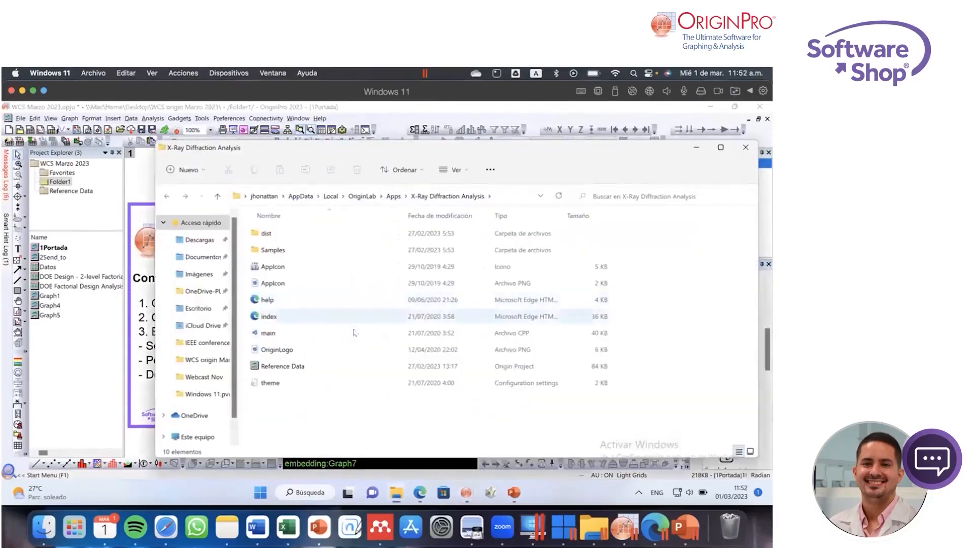
pyautogui.doubleClick(303, 366)
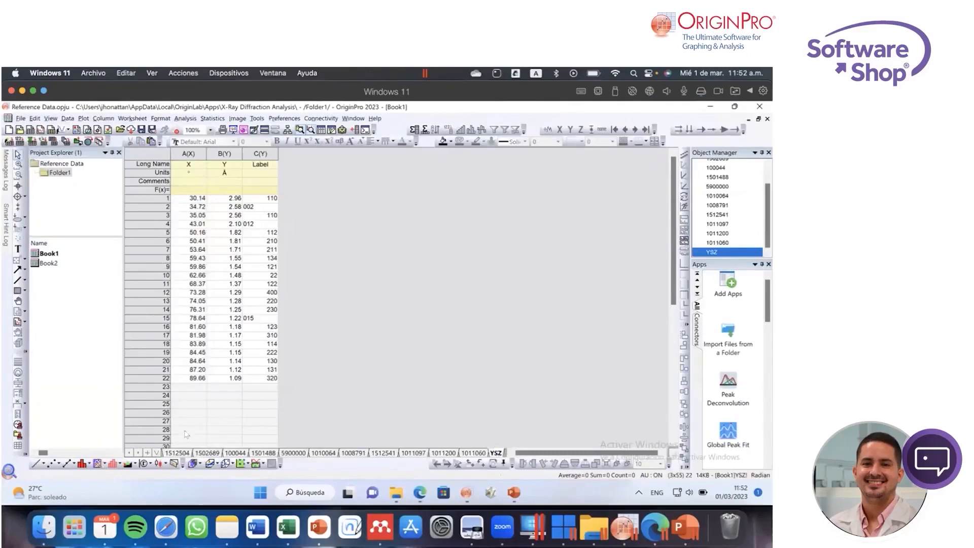
# Step: Add a new sheet to Book1 of the reference data and name it YSZ2
pyautogui.click(147, 452)
pyautogui.doubleClick(486, 453)
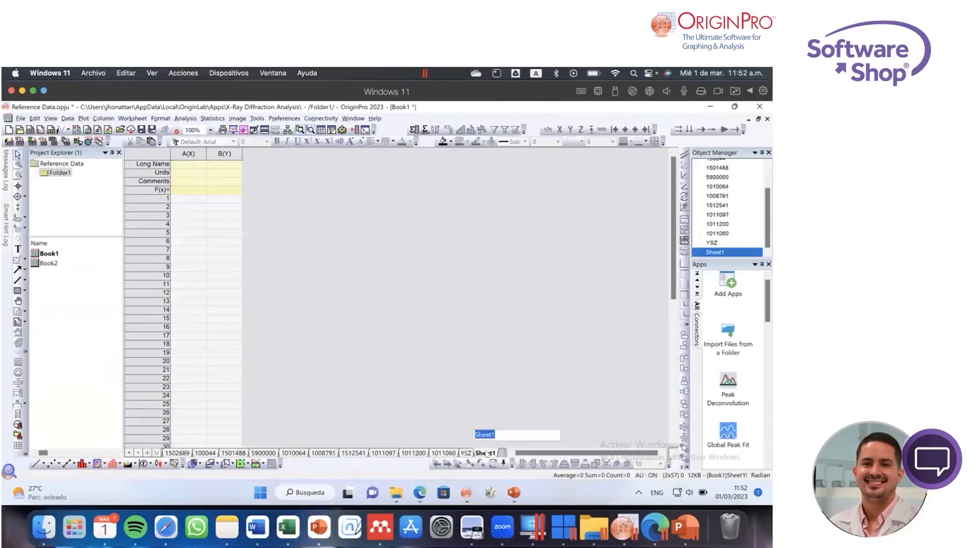
pyautogui.write('YSZ2')
pyautogui.press('Return')
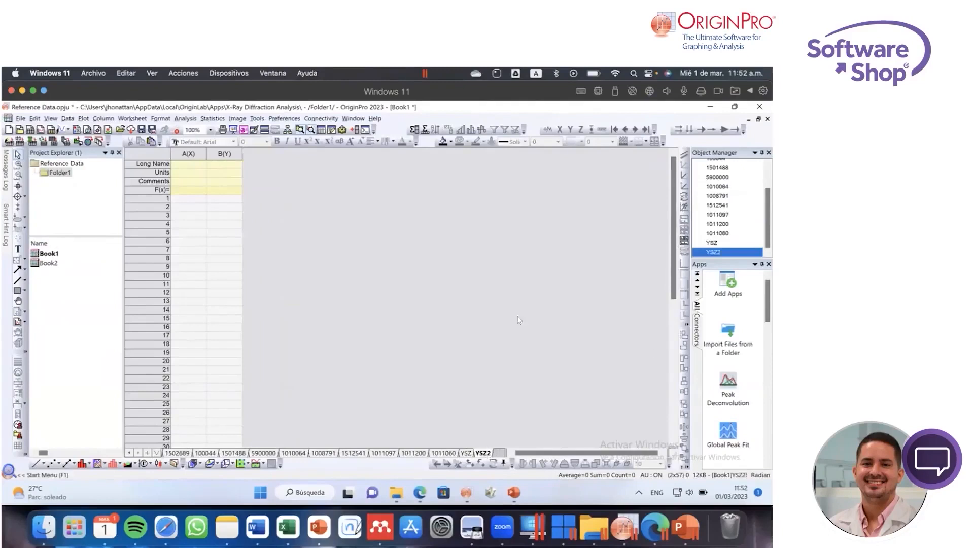
# Step: Examine the YSZ sheet to see how its X, Y and Label columns are laid out
pyautogui.click(466, 453)
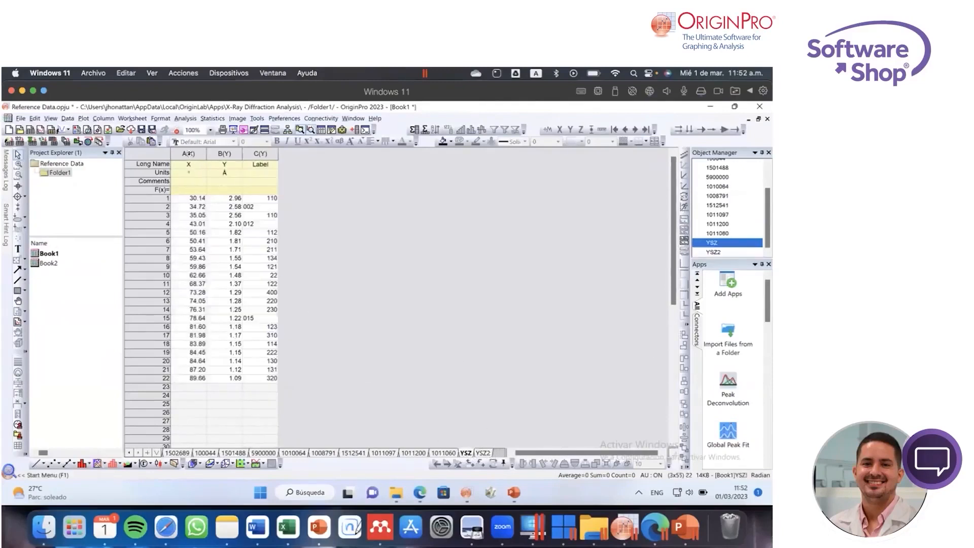
pyautogui.moveTo(188, 155); pyautogui.dragTo(264, 155)
pyautogui.click(331, 235)
pyautogui.moveTo(187, 153); pyautogui.dragTo(224, 154)
pyautogui.click(440, 432)
# Step: Copy columns A to C of sheet 1011060 and go to the YSZ2 sheet
pyautogui.click(442, 453)
pyautogui.click(355, 237)
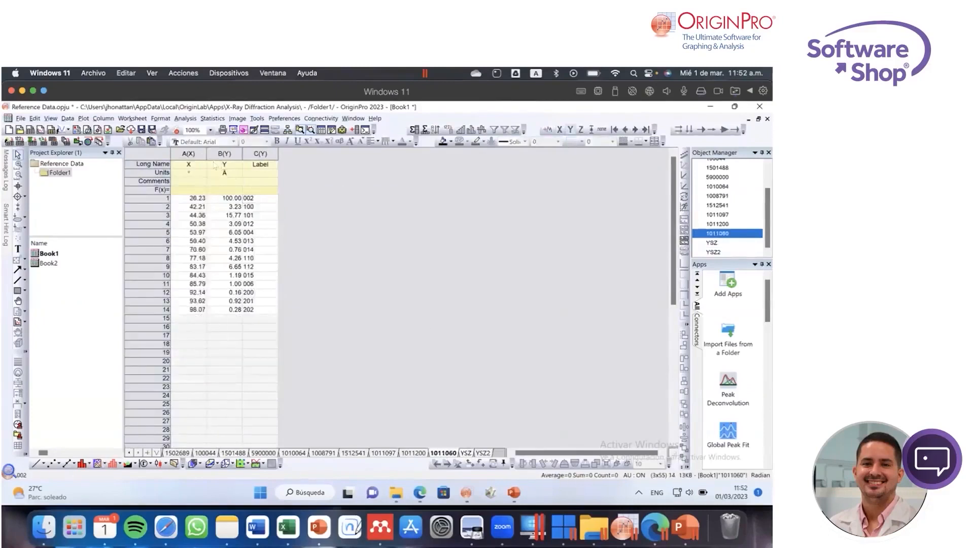
pyautogui.moveTo(188, 153); pyautogui.dragTo(260, 153)
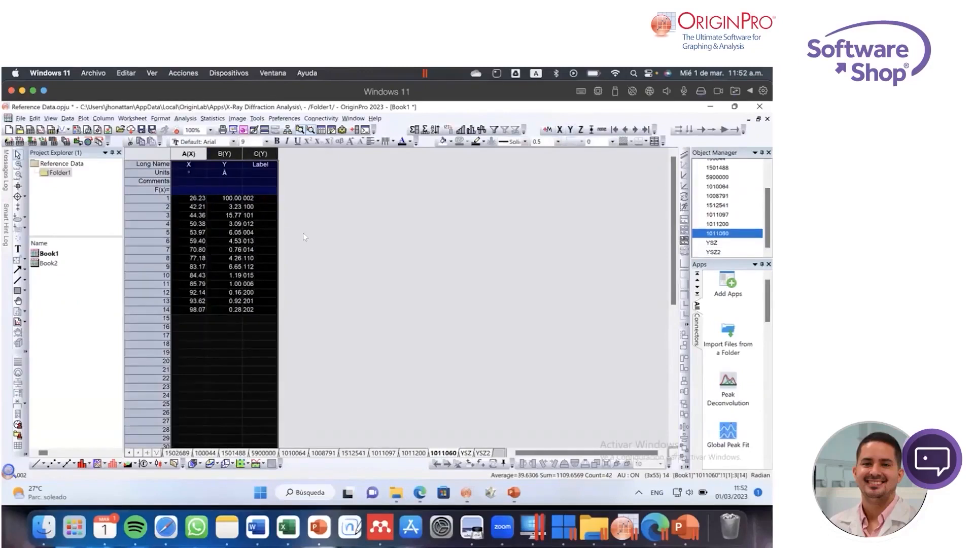
pyautogui.click(483, 453)
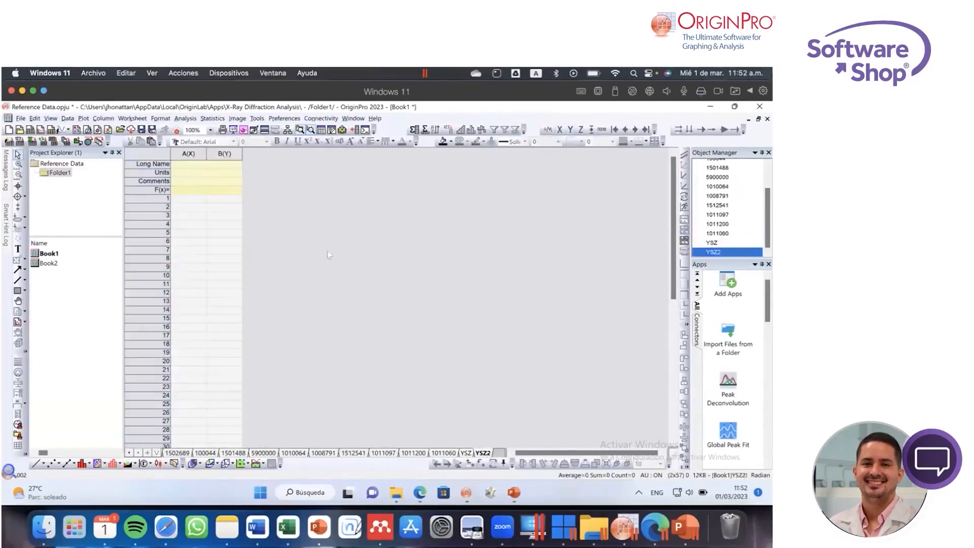
pyautogui.click(188, 165)
pyautogui.hotkey('ctrl', 'v')
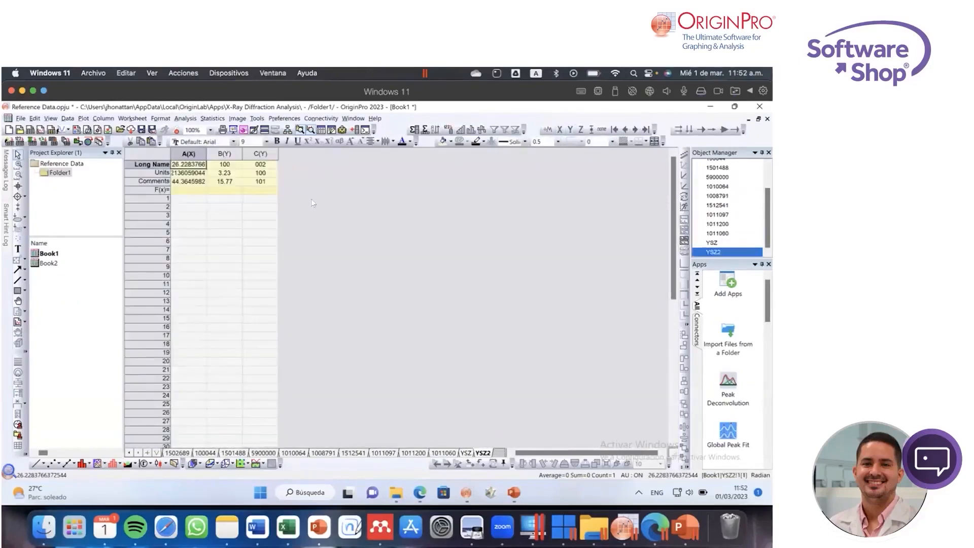
pyautogui.hotkey('ctrl', 'z')
# Step: Paste the copied reference data into the YSZ2 sheet starting at row 1 of column A
pyautogui.click(189, 198)
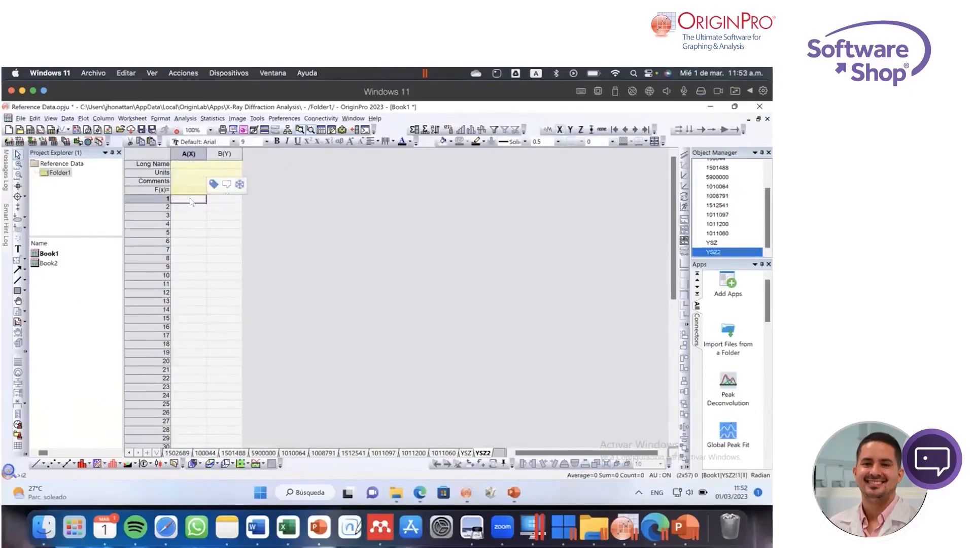
pyautogui.write('26.22838\t100.002 42.21361\t3.23\t100 44.3646\t15.77\t101 50.38061\t3.09\t012 53.97357\t6.05\t004 59.40383\t4.53\t013 70.80383\t0.76\t014 77.17729\t4.26\t110 83.16707\t6.65\t112 84.42534\t1.19\t015 85.79318\t1\t006 92.14455\t0.16\t200 93.62119\t0.92\t201 98.06987\t0.28\t202')
pyautogui.click(362, 236)
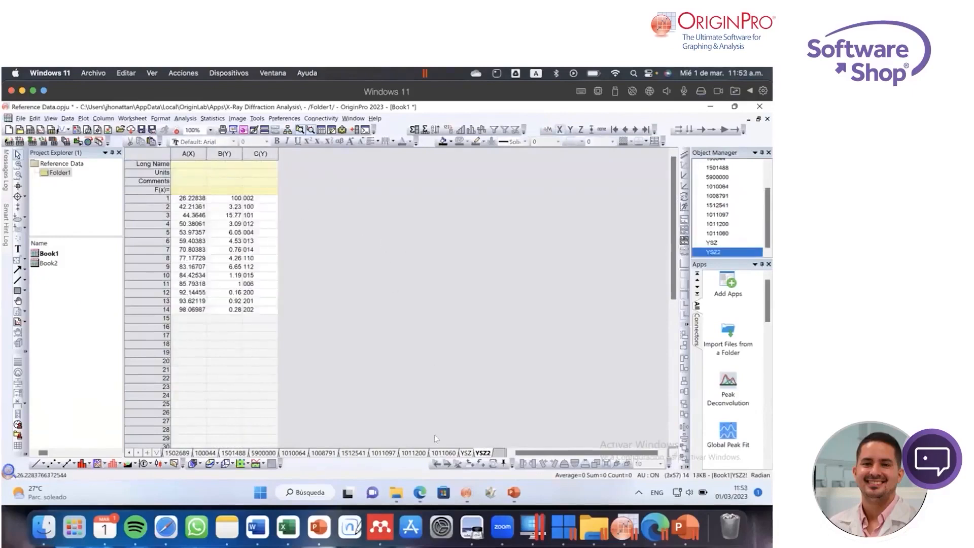
# Step: Copy the Long Name and Units rows of columns A to C from sheet 1011060 into the YSZ2 sheet
pyautogui.click(442, 452)
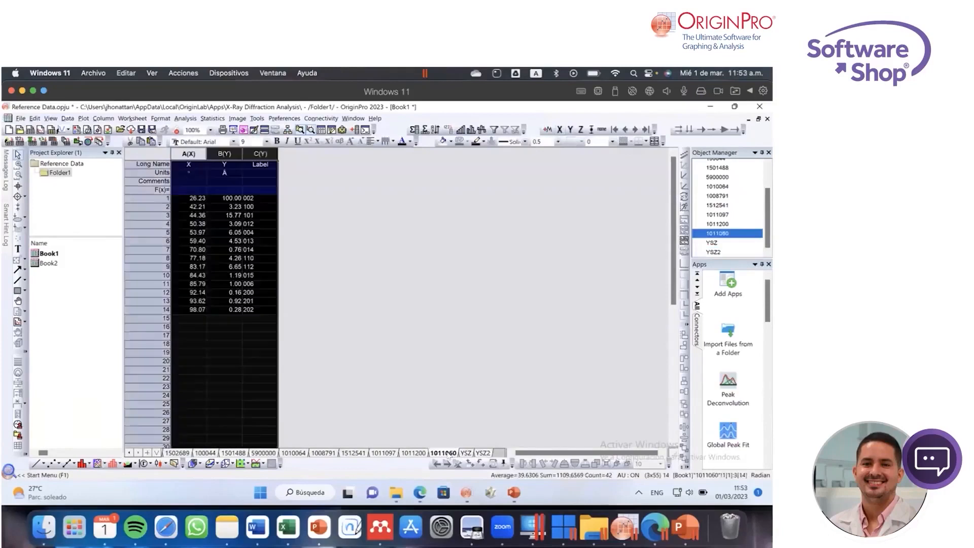
pyautogui.moveTo(189, 164); pyautogui.dragTo(273, 177)
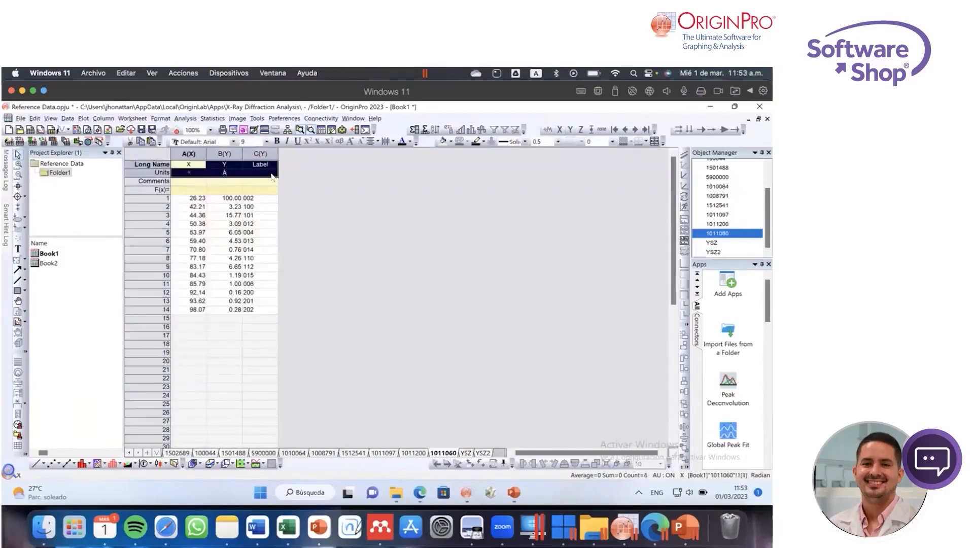
pyautogui.click(191, 164)
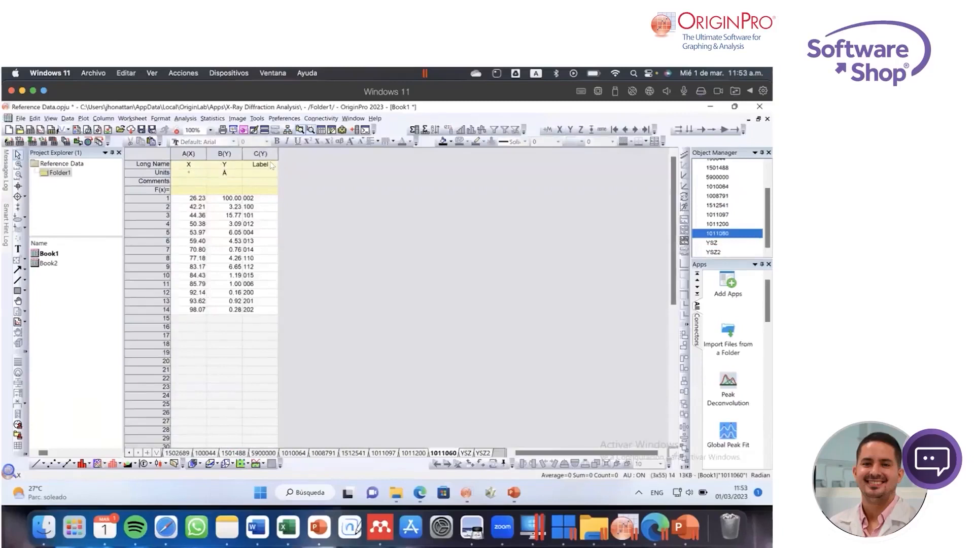
pyautogui.click(483, 452)
pyautogui.click(188, 163)
pyautogui.click(330, 197)
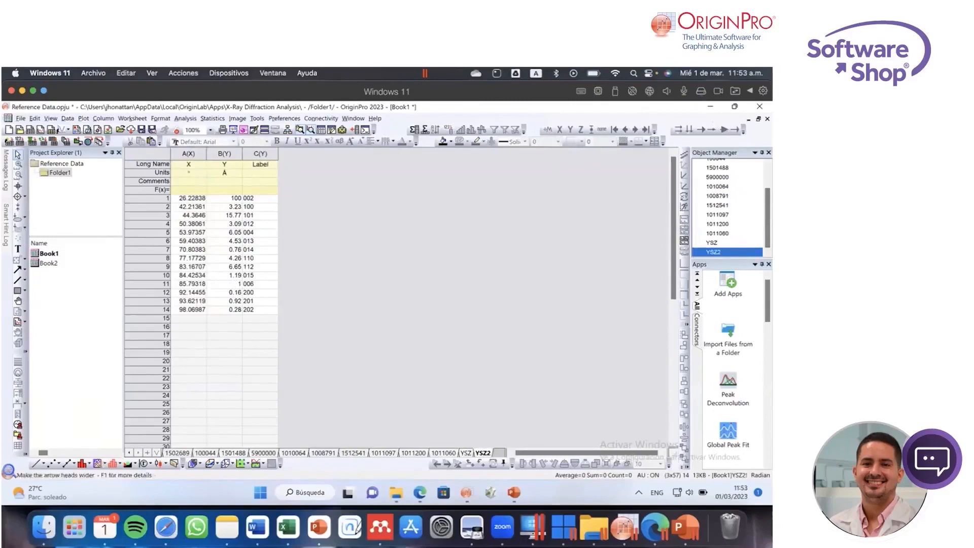
# Step: Save the Reference Data project, then close it and the app's folder window
pyautogui.click(21, 119)
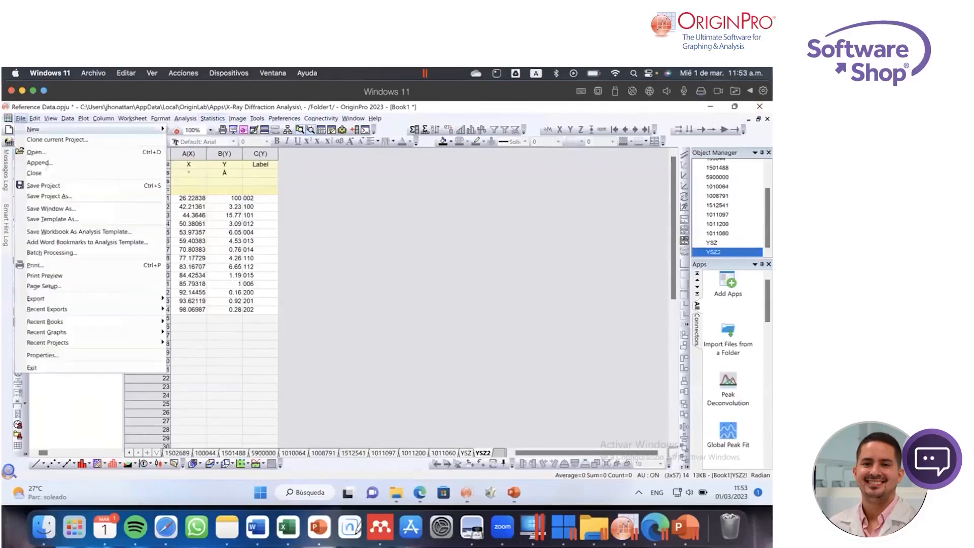
pyautogui.click(154, 188)
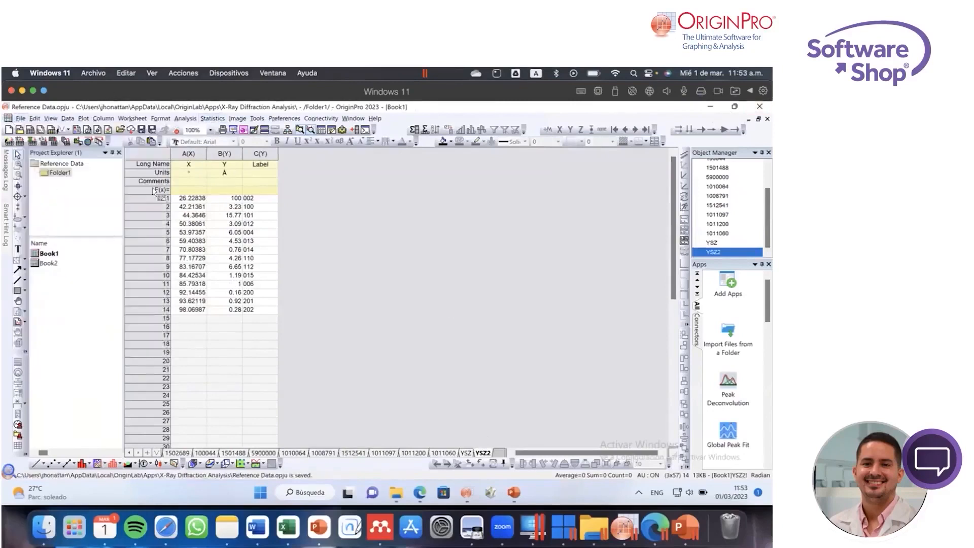
pyautogui.click(759, 109)
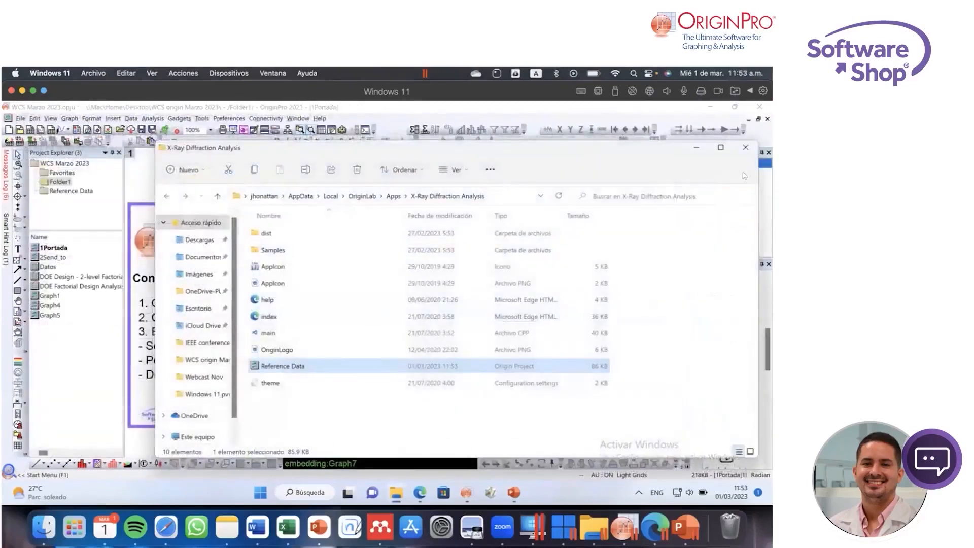
pyautogui.click(747, 148)
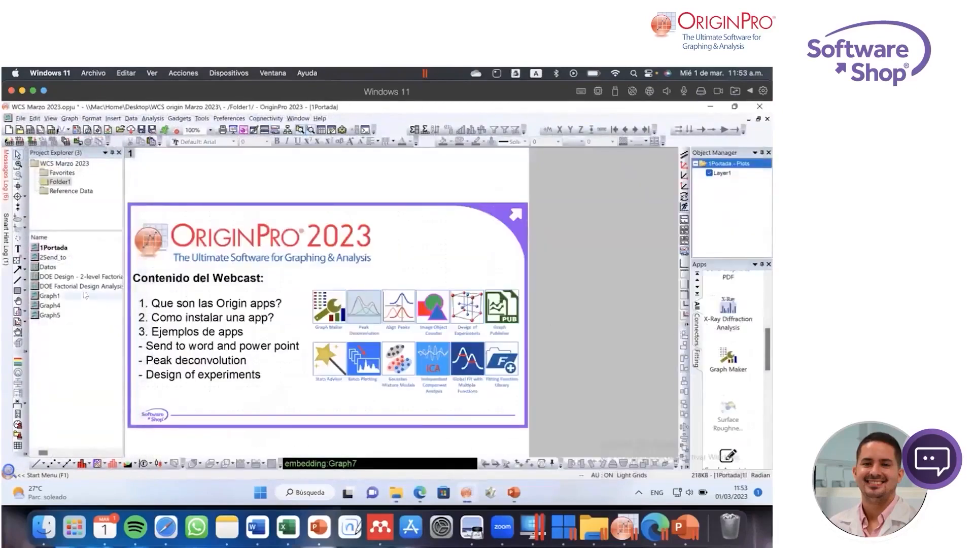
# Step: Bring up the XRD graph Graph4 and start the X-Ray Diffraction Analysis app on it
pyautogui.doubleClick(49, 267)
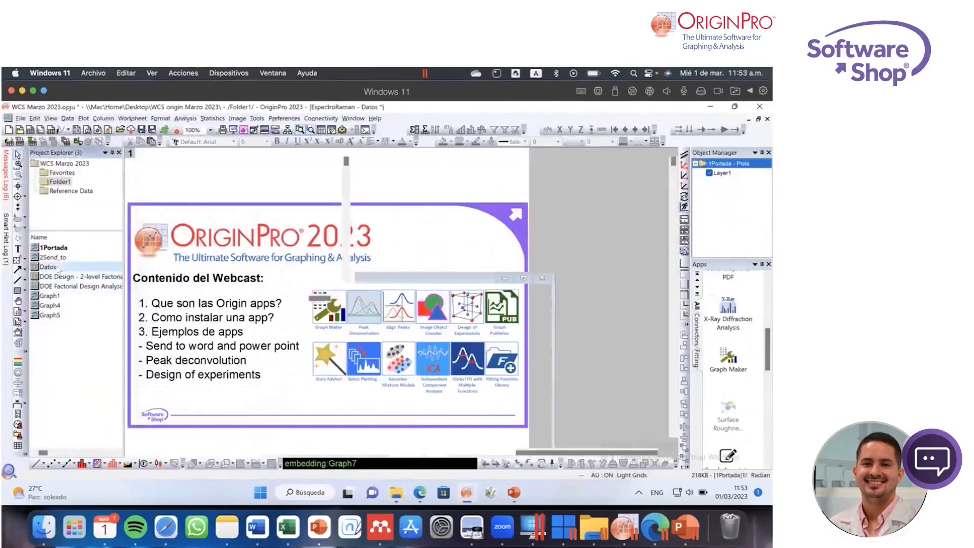
pyautogui.doubleClick(51, 296)
pyautogui.doubleClick(55, 304)
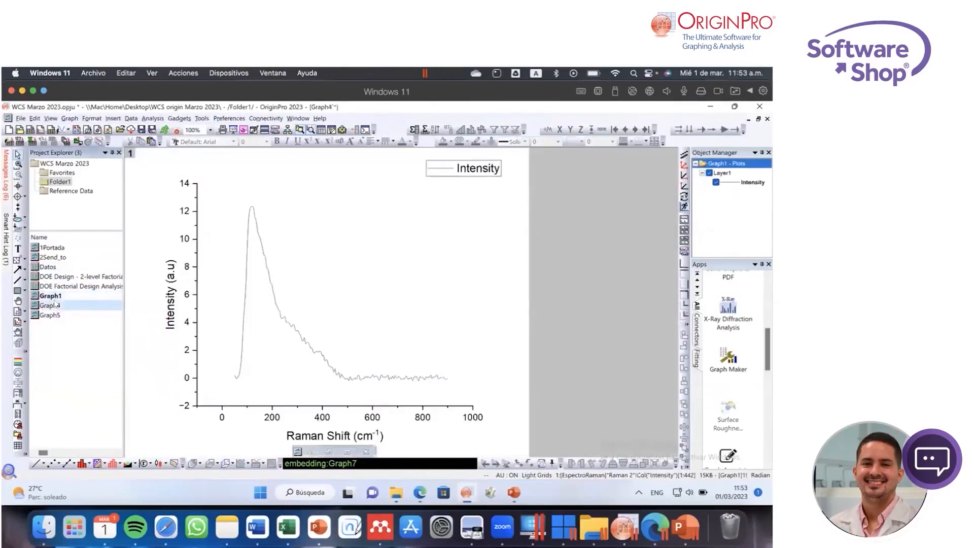
pyautogui.click(737, 314)
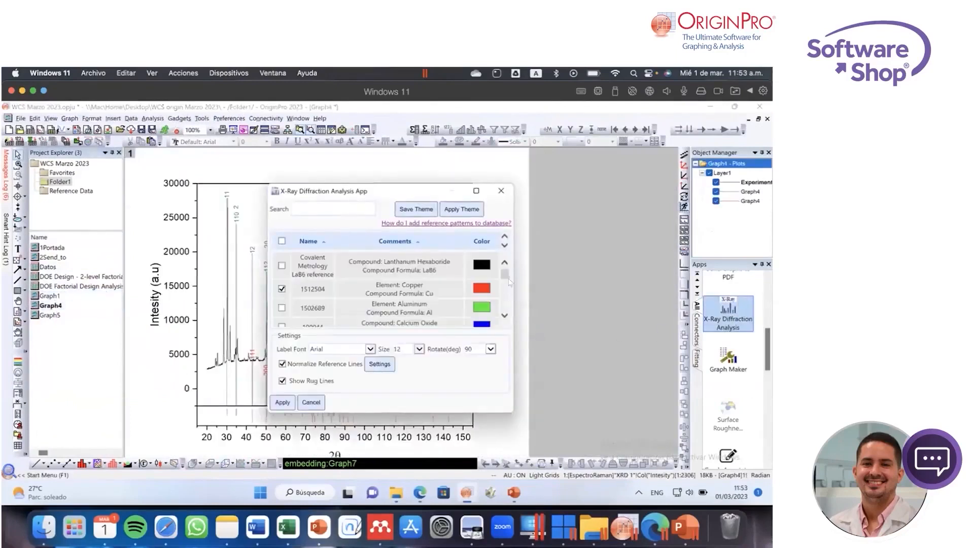
# Step: Select the YSZ2 reference pattern in the app's list and apply it to the XRD graph
pyautogui.moveTo(505, 276); pyautogui.dragTo(504, 312)
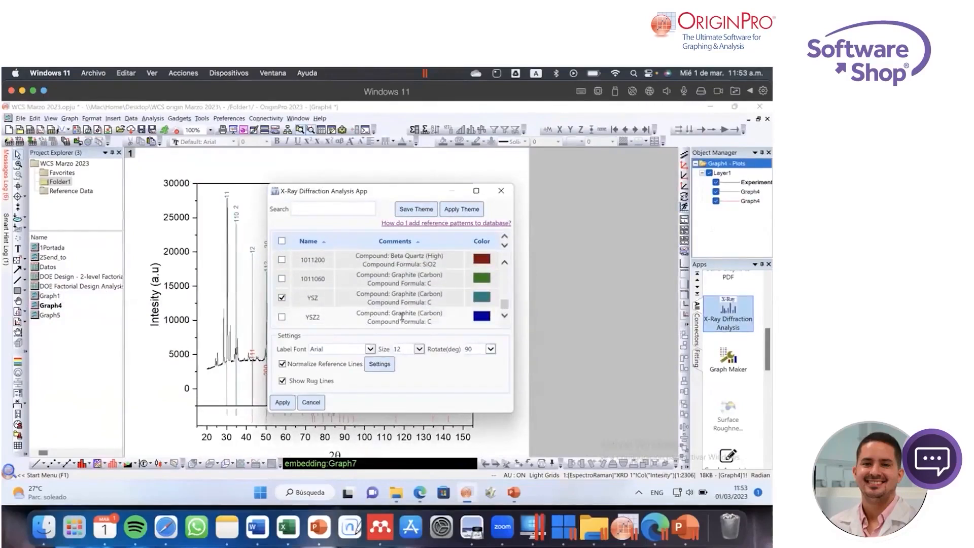
pyautogui.moveTo(429, 321); pyautogui.dragTo(323, 314)
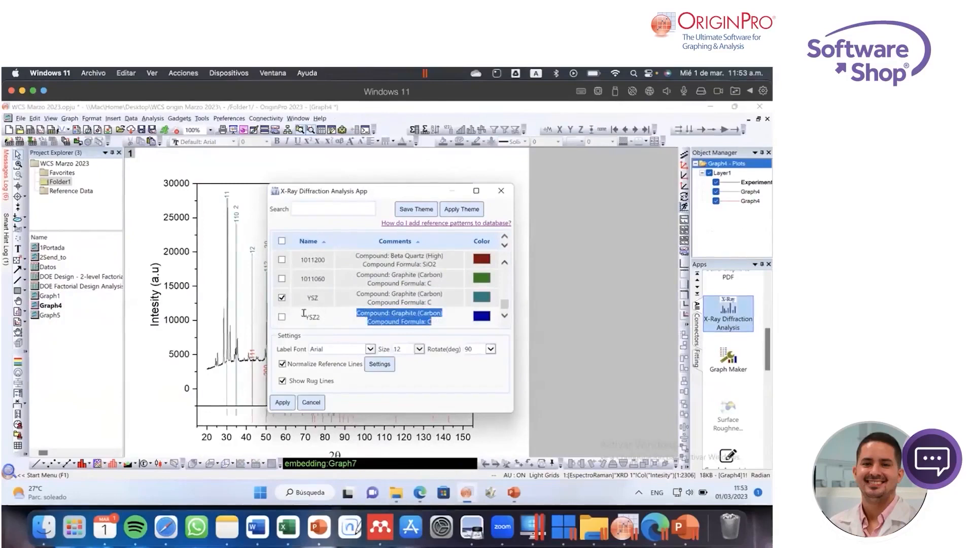
pyautogui.click(528, 329)
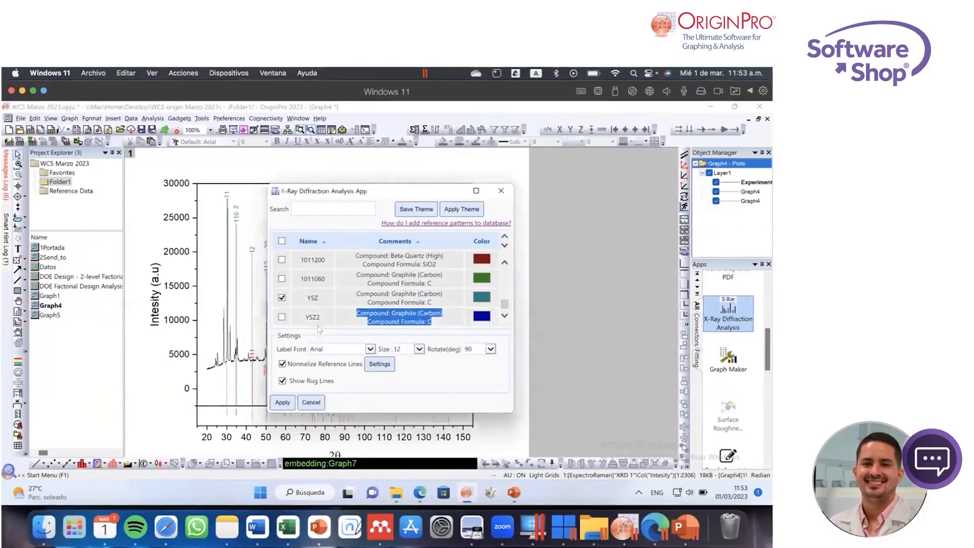
pyautogui.click(451, 319)
pyautogui.click(450, 319)
pyautogui.click(282, 317)
pyautogui.moveTo(404, 195); pyautogui.dragTo(538, 201)
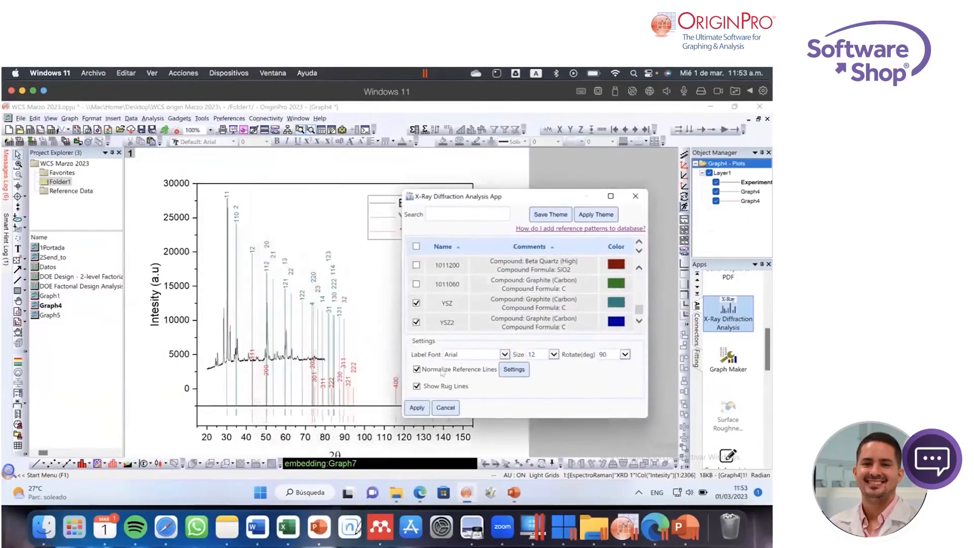
pyautogui.click(418, 408)
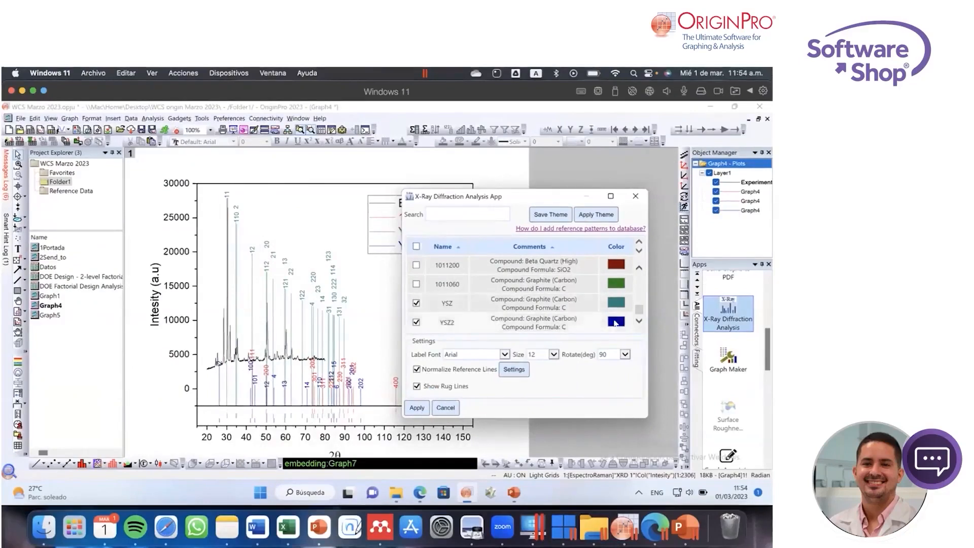
# Step: Set the YSZ2 pattern's color to bright green (Red 0, Green 255, Blue 64)
pyautogui.click(616, 321)
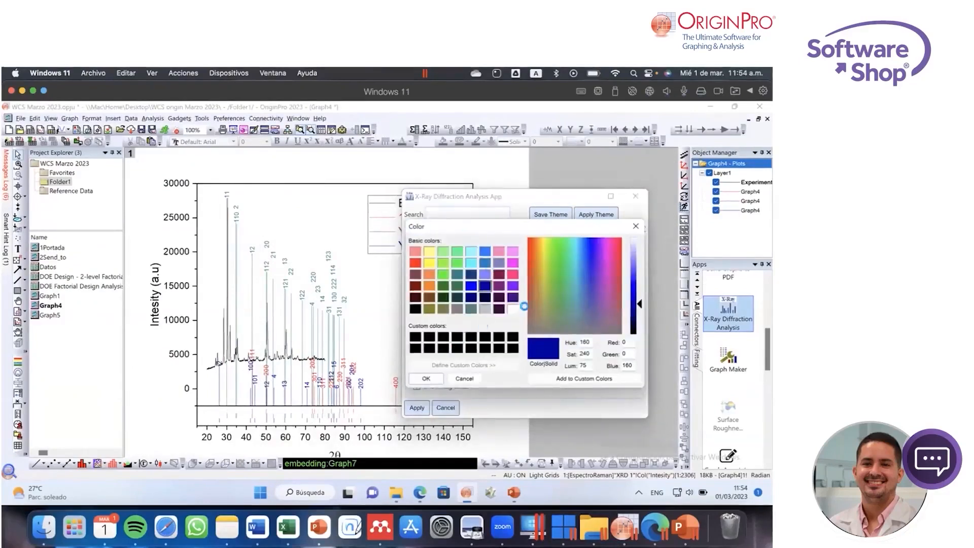
pyautogui.click(415, 260)
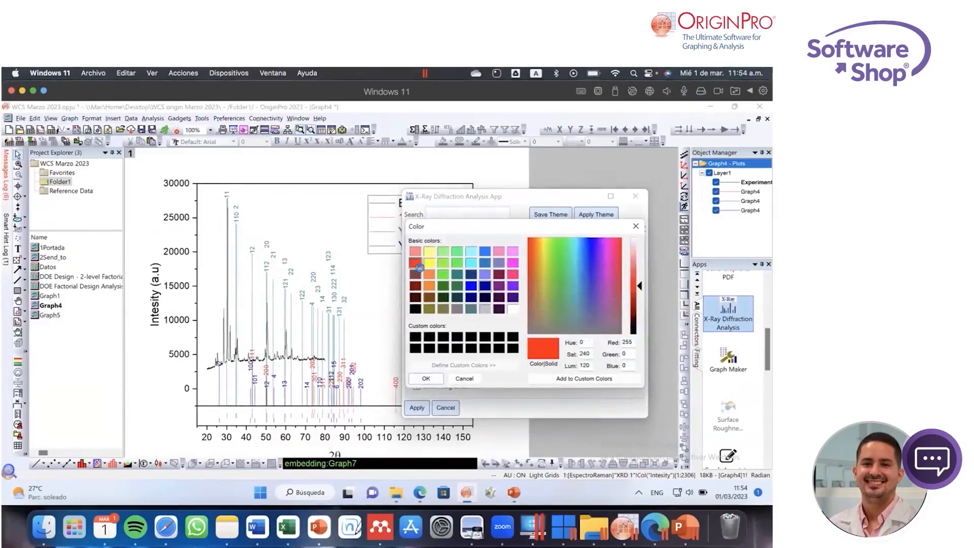
pyautogui.click(457, 265)
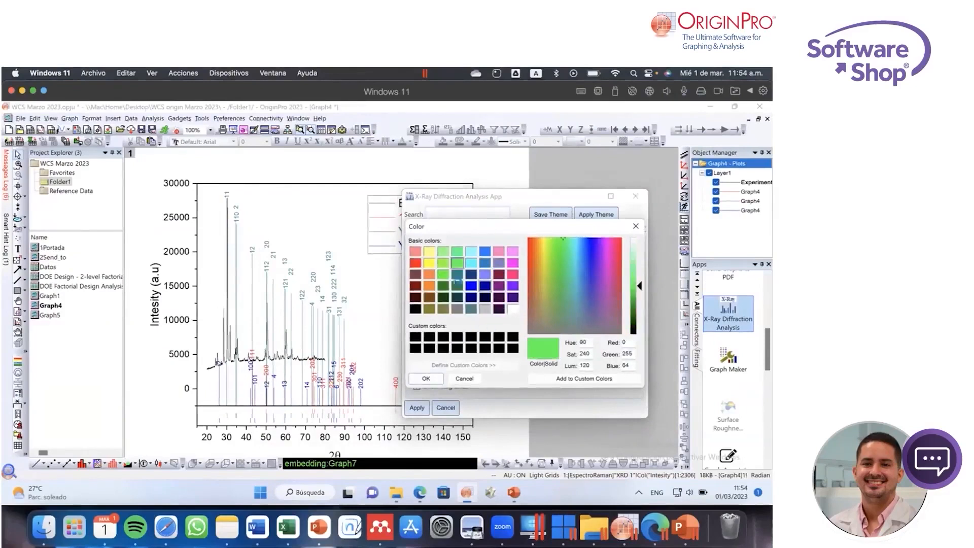
pyautogui.click(426, 378)
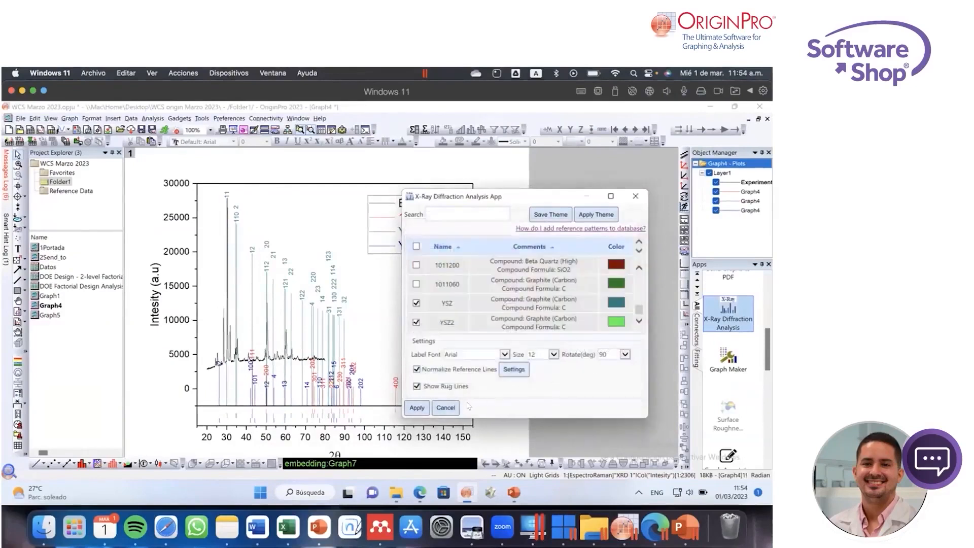
# Step: Apply the reference pattern settings to the XRD graph and close the X-Ray Diffraction Analysis app
pyautogui.click(417, 407)
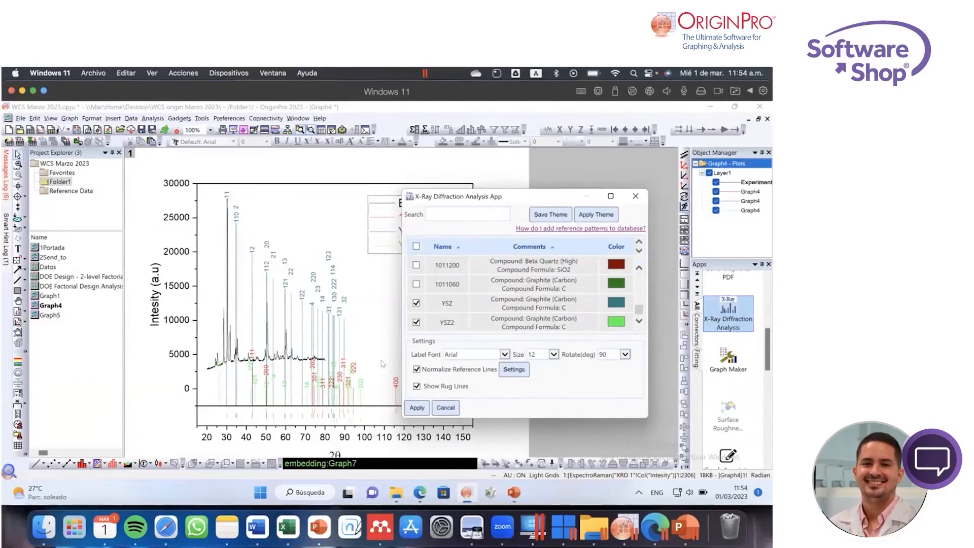
pyautogui.click(635, 196)
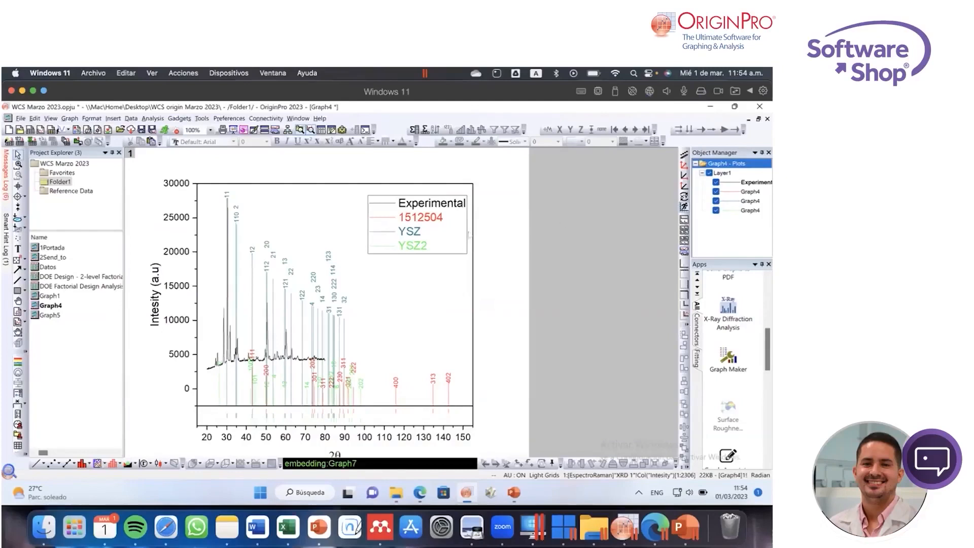
# Step: Plot the Raman Shift and Intensity columns of the Espectro Raman sheet in the Datos workbook as a line graph
pyautogui.doubleClick(55, 267)
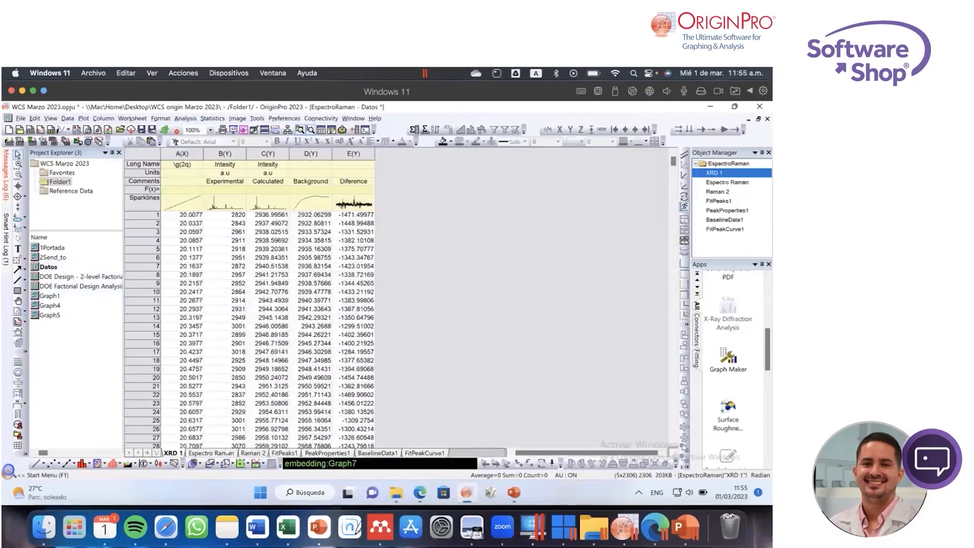
pyautogui.click(209, 452)
pyautogui.click(277, 196)
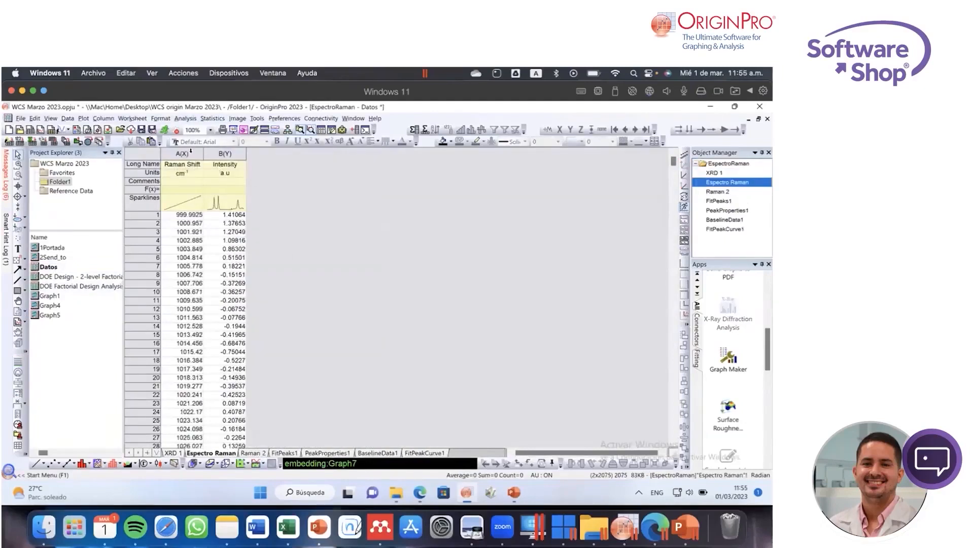
pyautogui.click(150, 153)
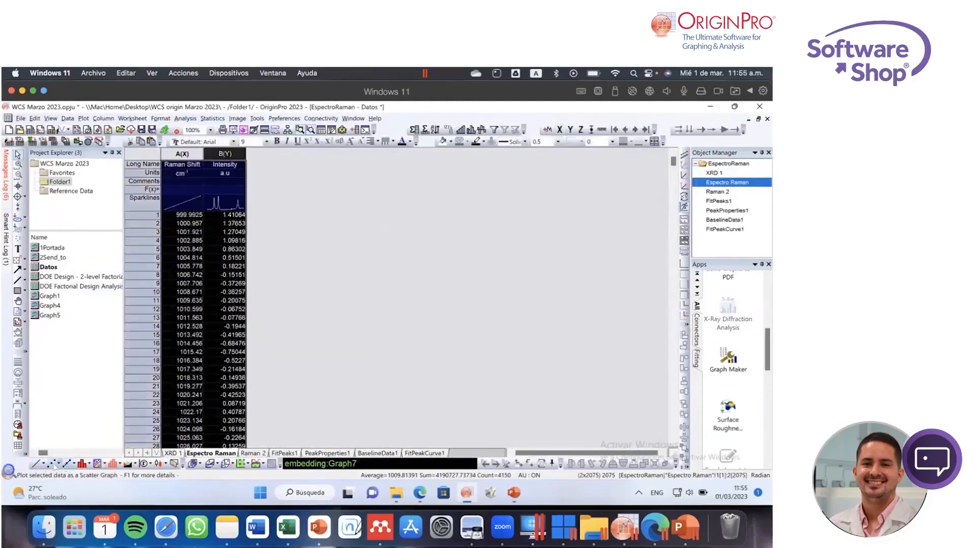
pyautogui.click(37, 463)
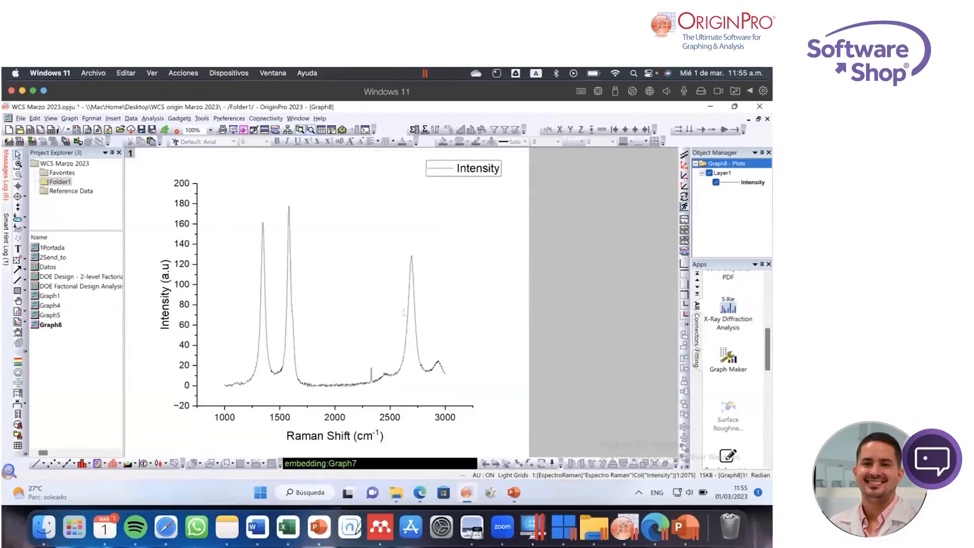
# Step: Read the coordinates of the first Raman peak with the Data Reader, then close the data info window
pyautogui.scroll(5, 745, 350)
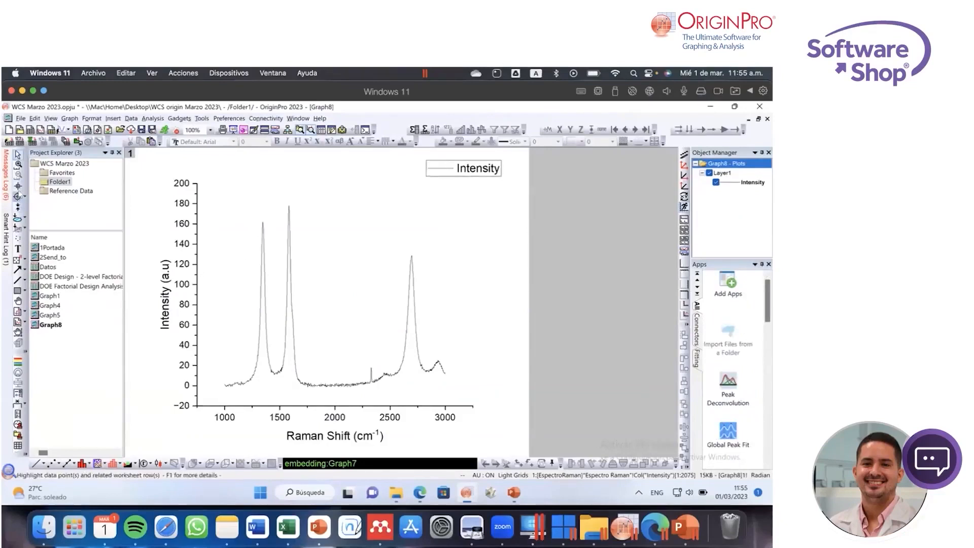
pyautogui.click(24, 197)
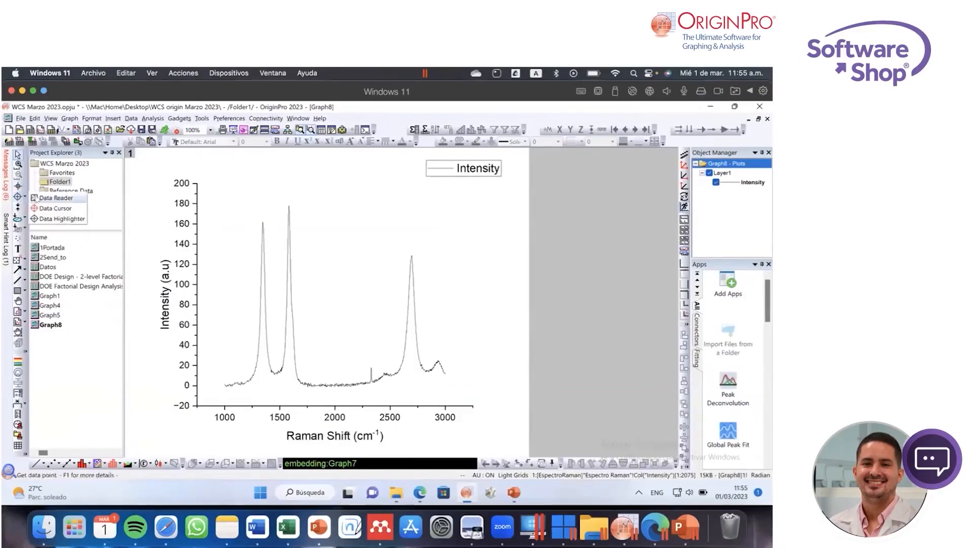
pyautogui.click(51, 197)
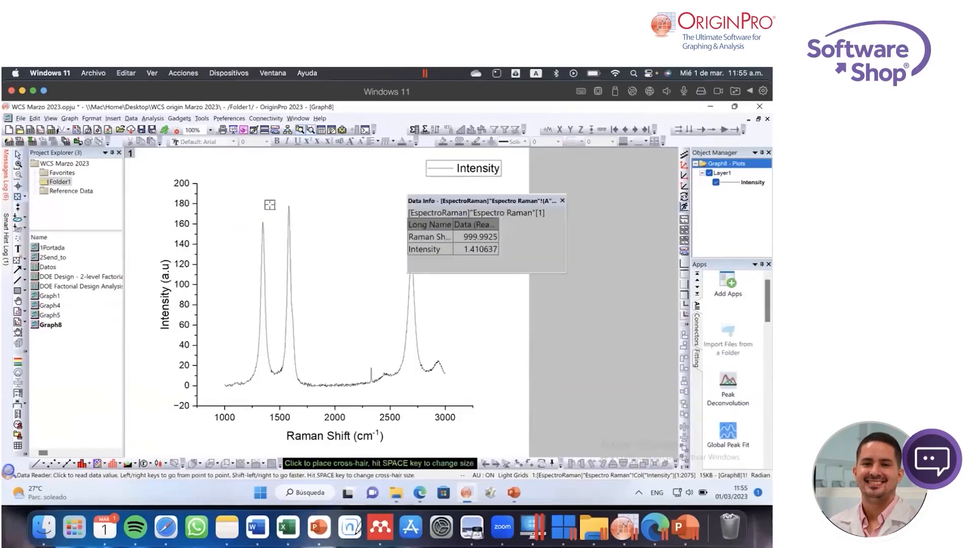
pyautogui.click(260, 219)
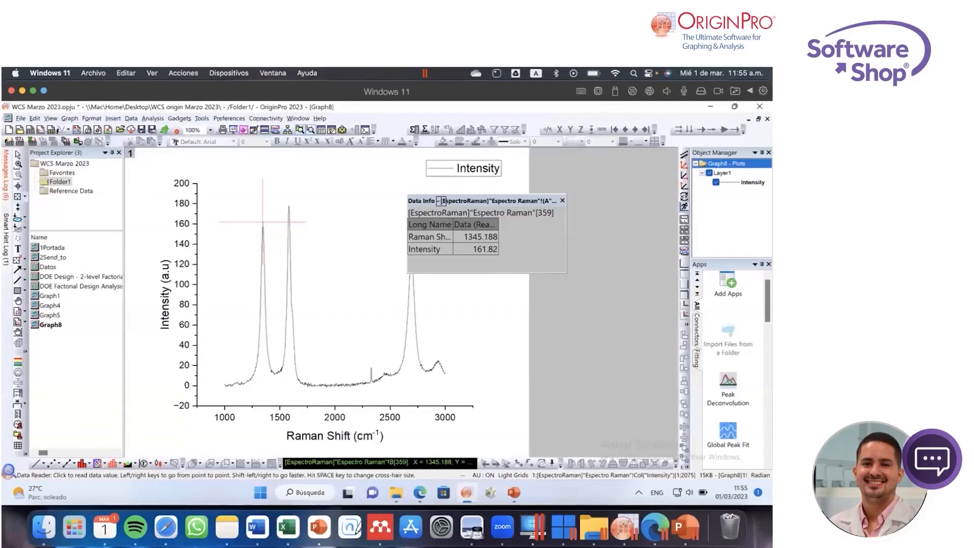
pyautogui.click(562, 200)
pyautogui.press('Escape')
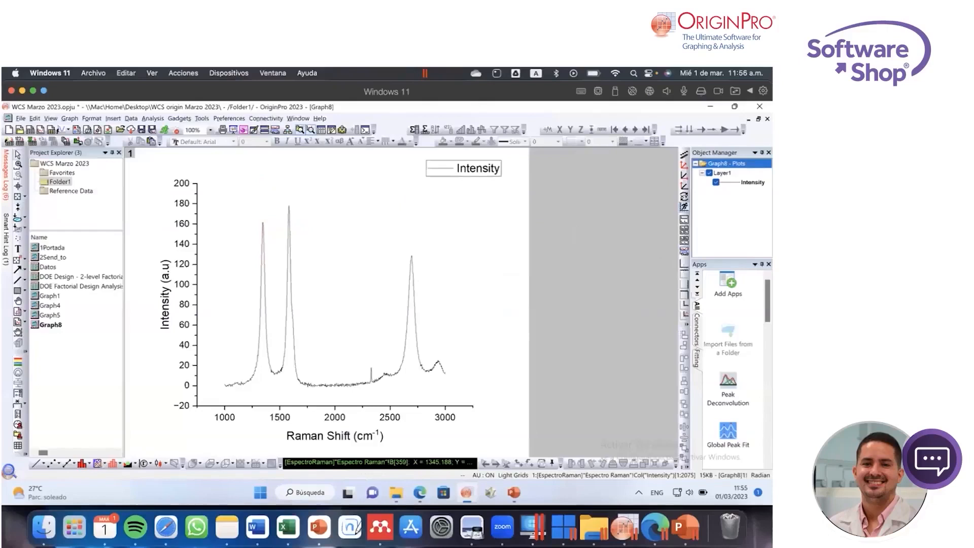
# Step: Start the Peak Deconvolution app on the Raman graph and find the spectrum's peaks automatically
pyautogui.click(727, 385)
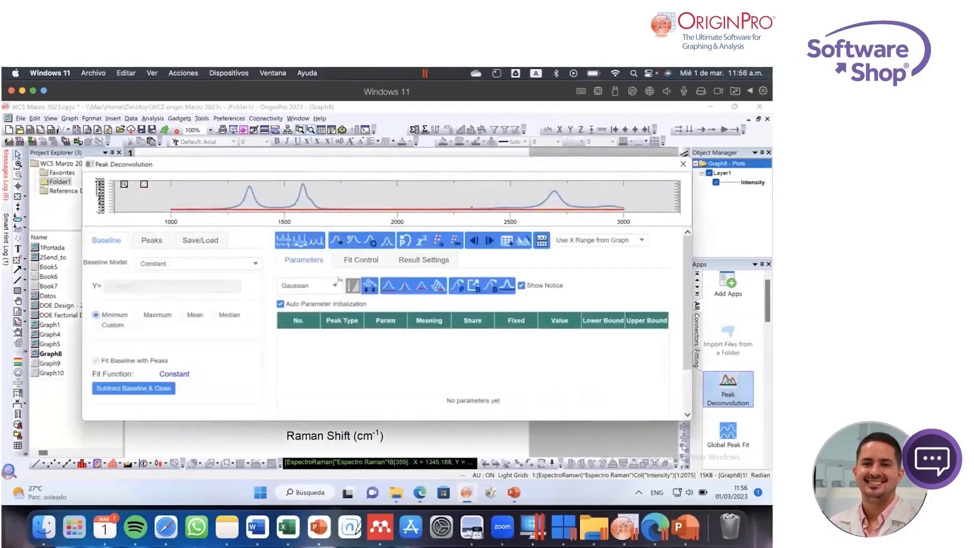
pyautogui.click(152, 241)
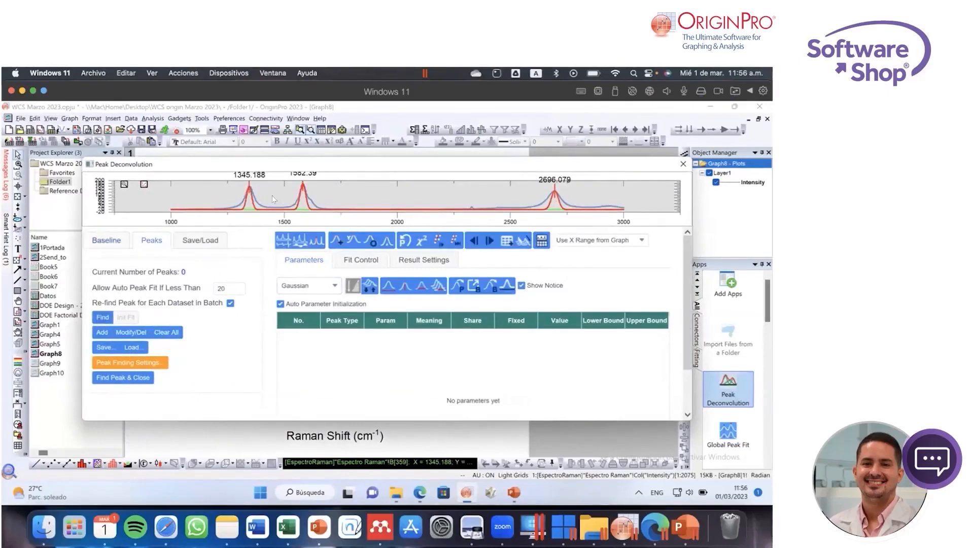
pyautogui.scroll(-3, 660, 317)
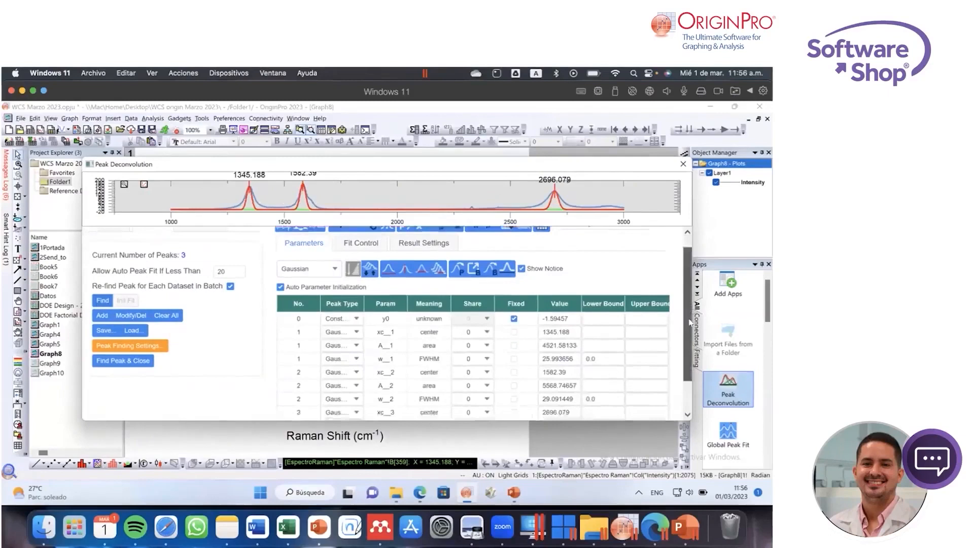
pyautogui.scroll(3, 679, 314)
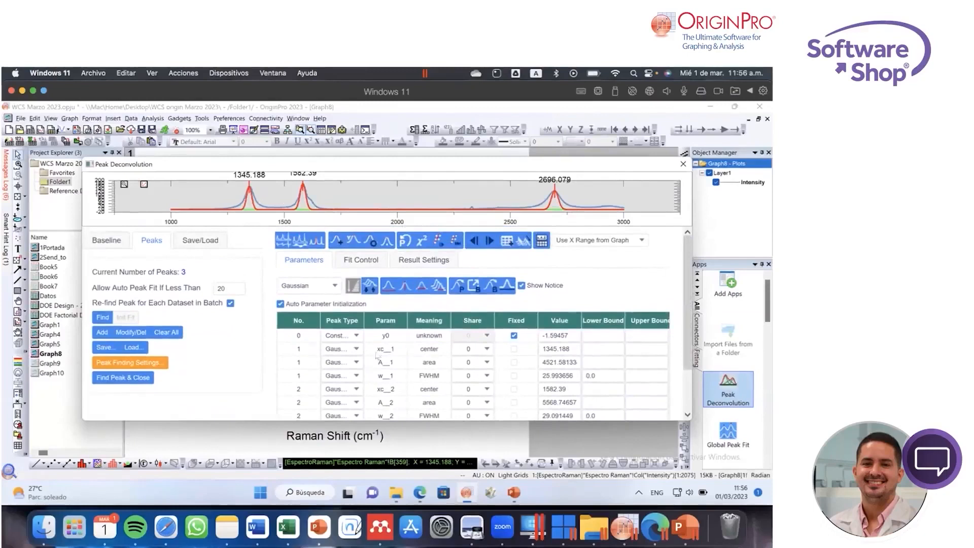
# Step: Fit the detected Raman peaks with the Gaussian function and review the fitted parameters
pyautogui.moveTo(686, 264)
pyautogui.mouseDown()
pyautogui.moveTo(686, 278)
pyautogui.moveTo(685, 263)
pyautogui.mouseUp()
pyautogui.click(454, 242)
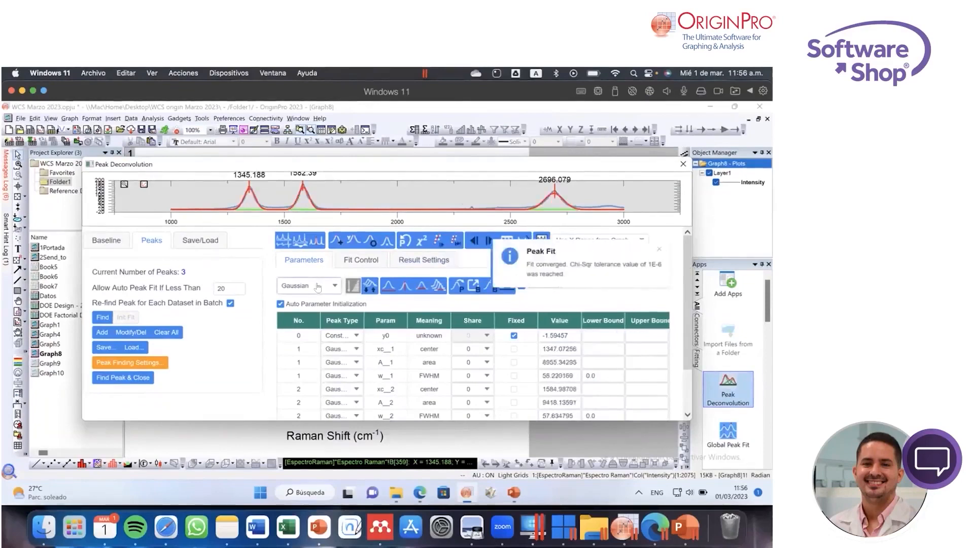
pyautogui.click(658, 248)
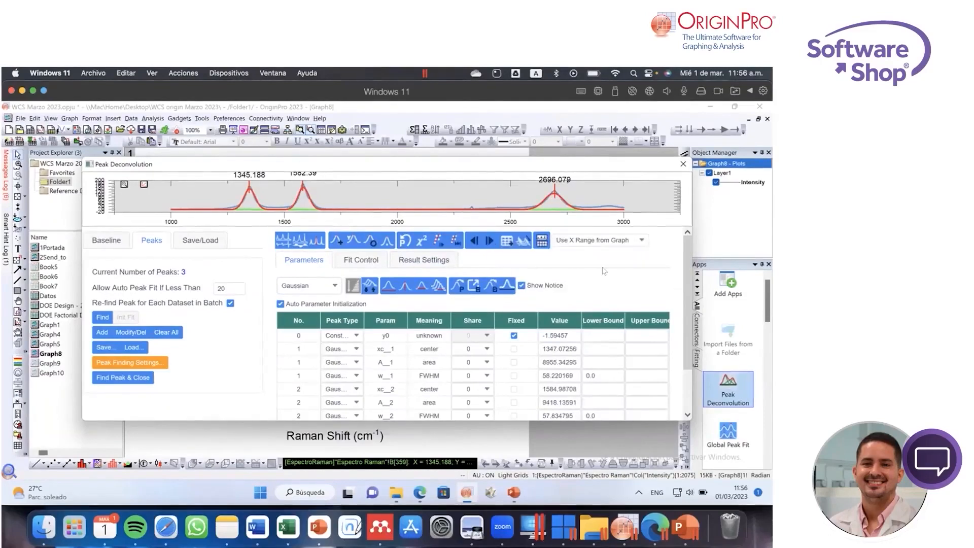
pyautogui.scroll(-1, 688, 294)
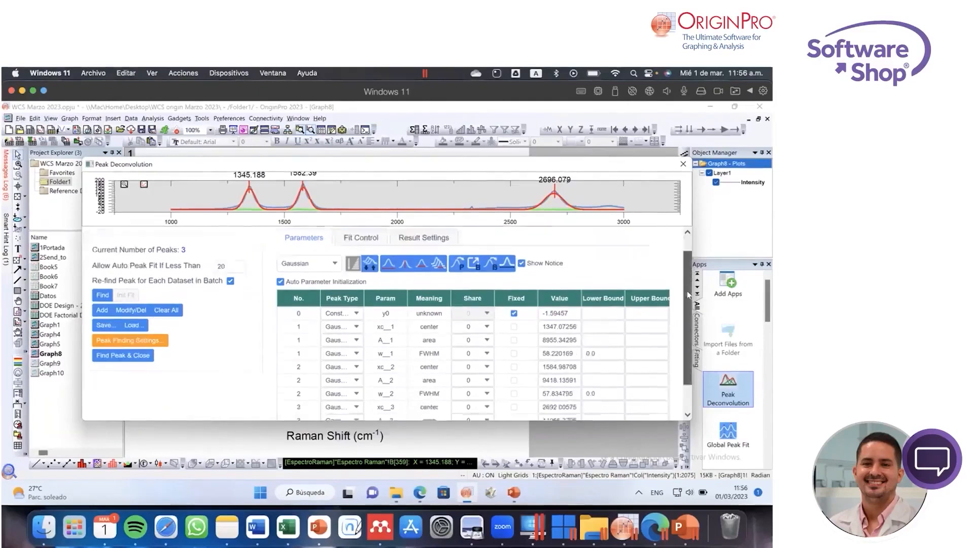
pyautogui.scroll(-1, 686, 290)
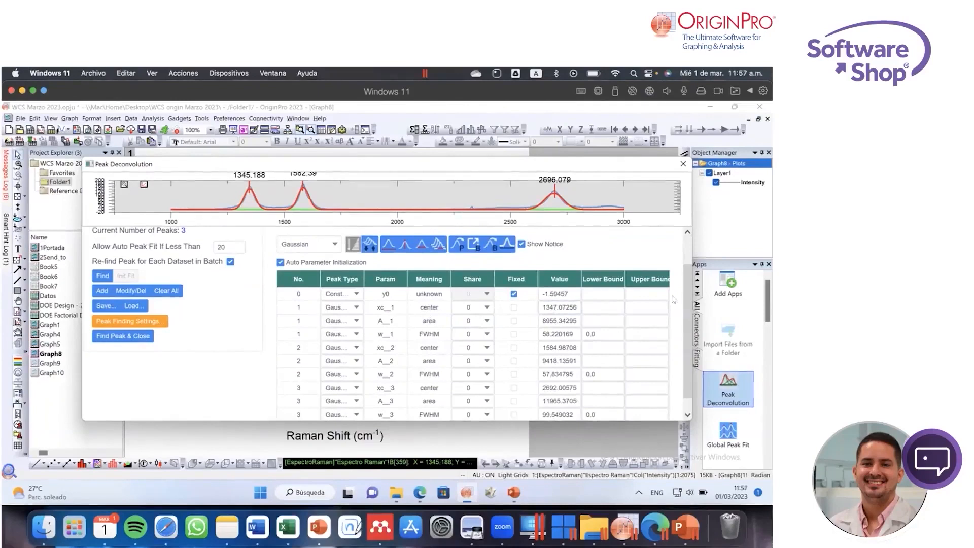
# Step: Look through the available peak functions, from Asym2Sig to Pulse, without changing the Gaussian choice, and close Peak Deconvolution
pyautogui.click(327, 246)
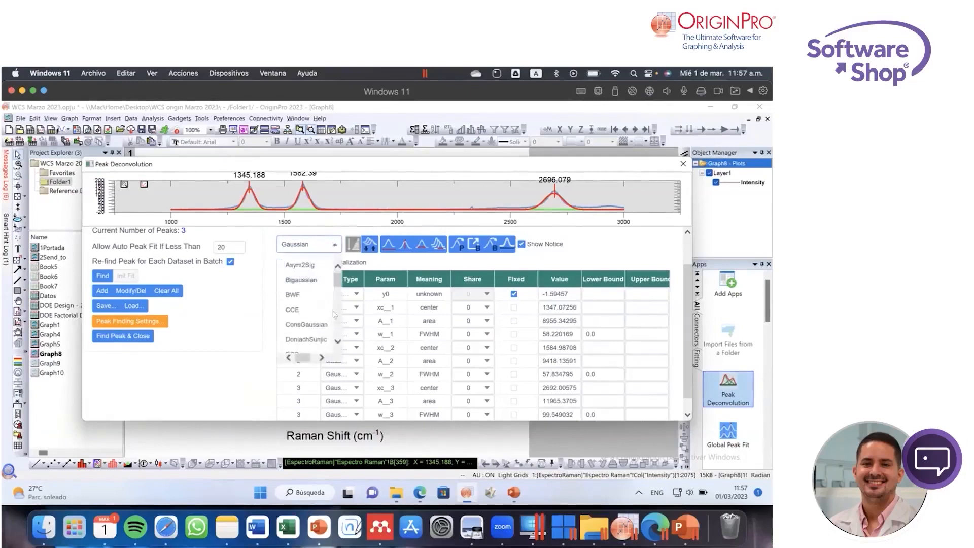
pyautogui.moveTo(338, 285); pyautogui.dragTo(338, 312)
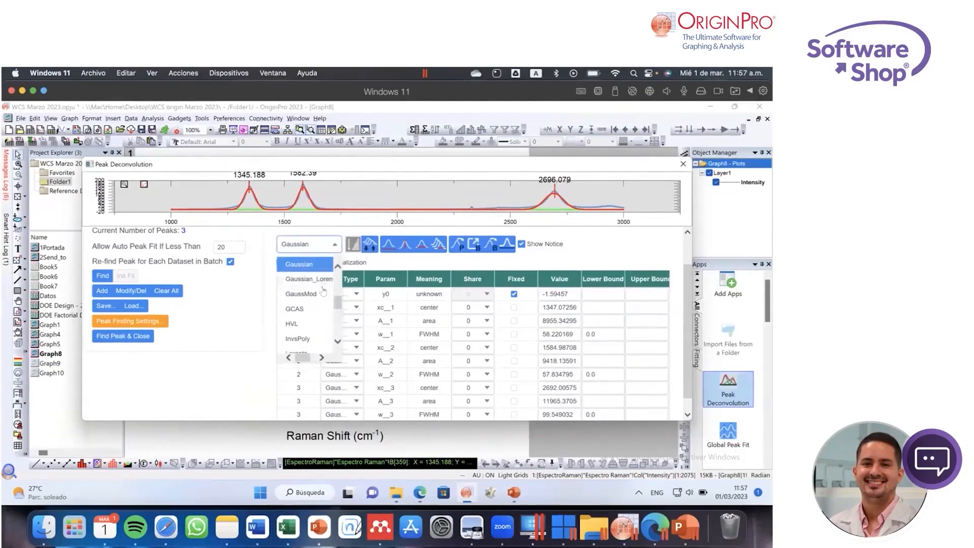
pyautogui.moveTo(338, 306); pyautogui.dragTo(338, 318)
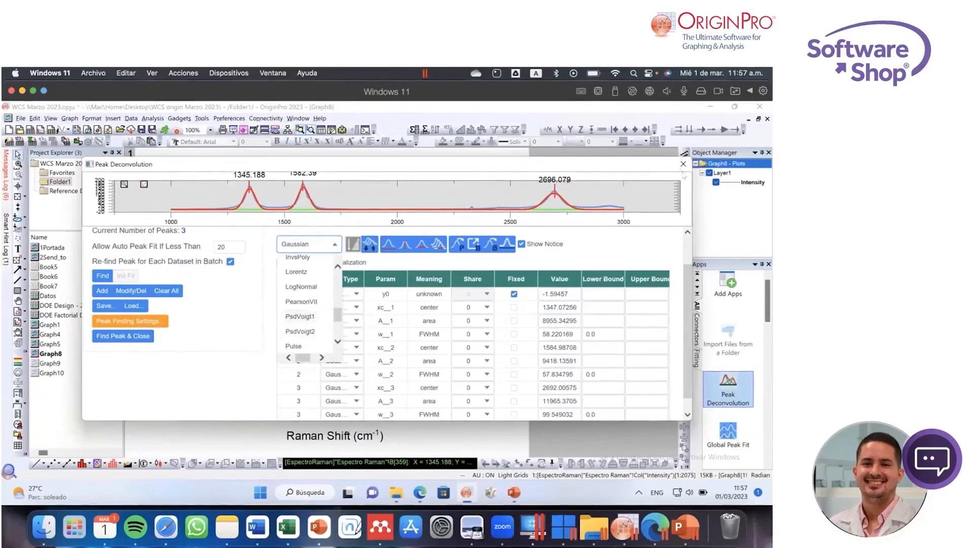
pyautogui.click(683, 163)
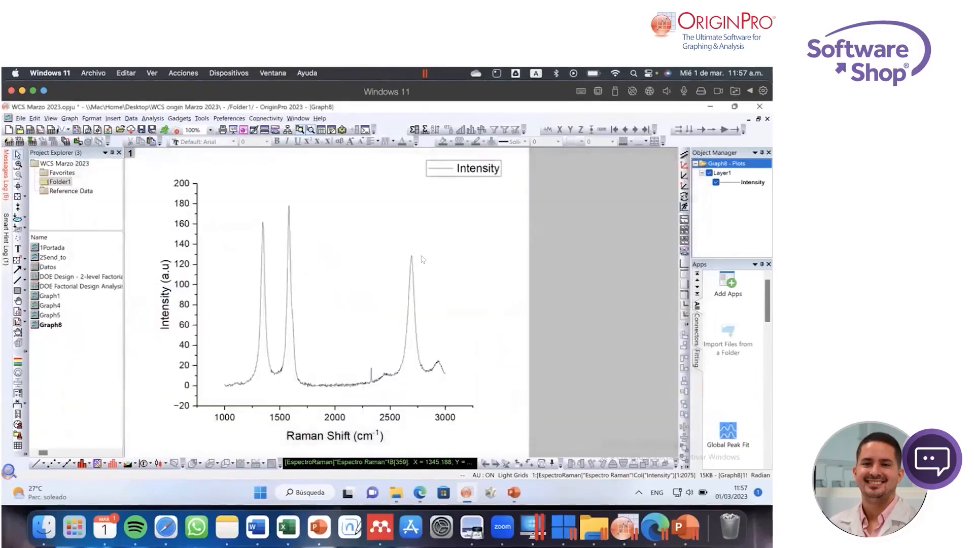
pyautogui.click(98, 463)
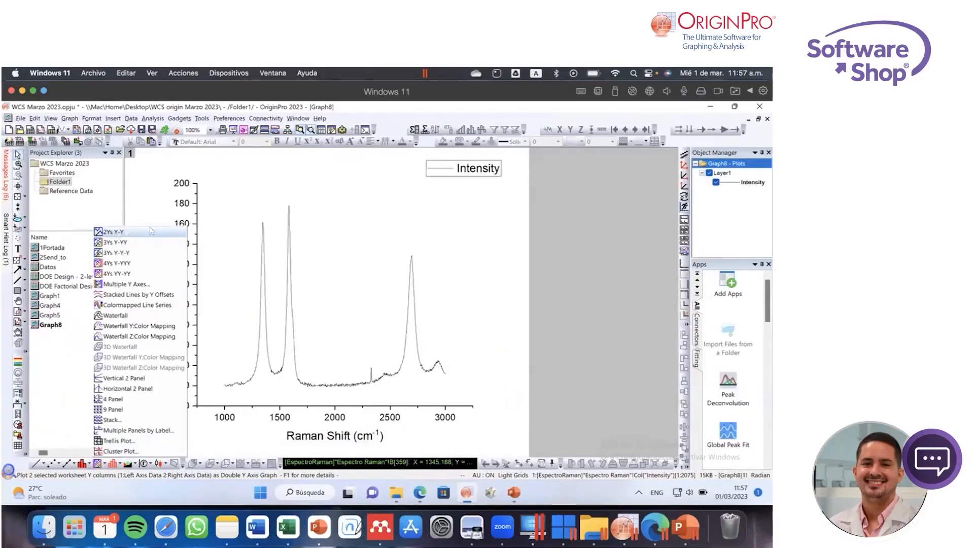
pyautogui.click(489, 260)
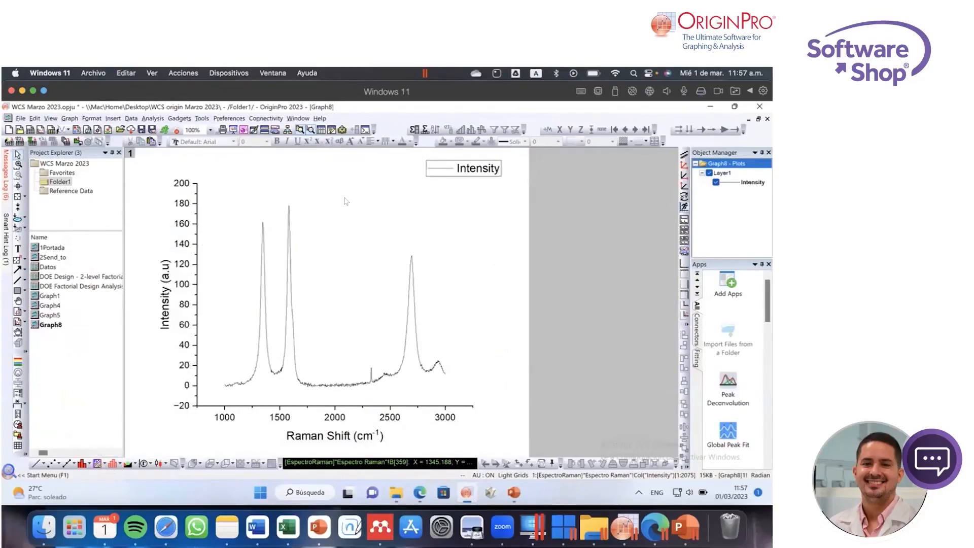
# Step: Change the Raman graph's axes arrangement to show axes on all four sides of the layer
pyautogui.click(307, 190)
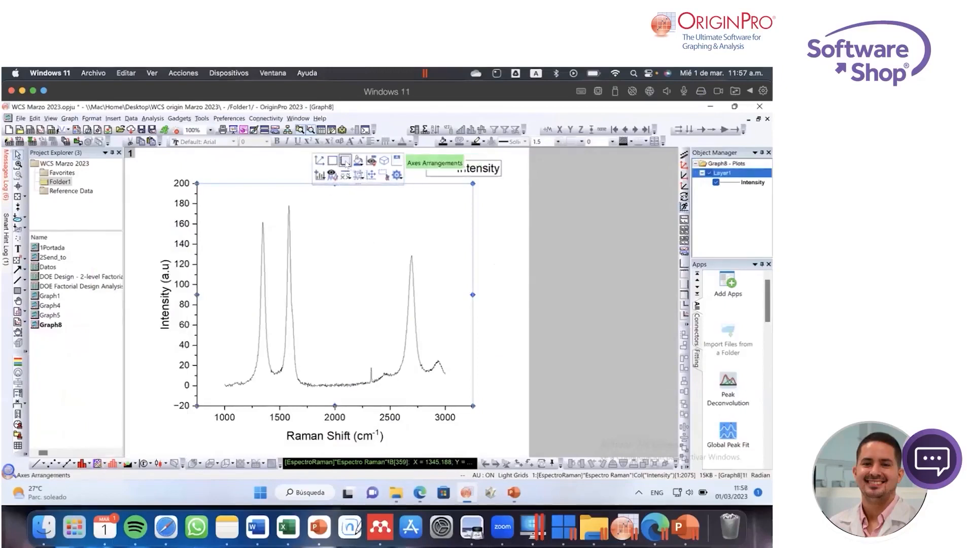
pyautogui.click(348, 164)
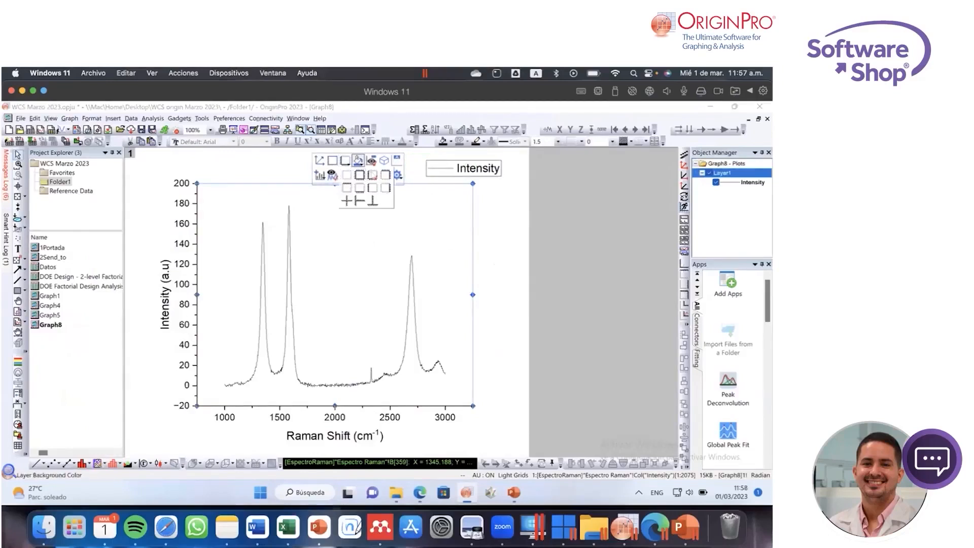
pyautogui.click(359, 174)
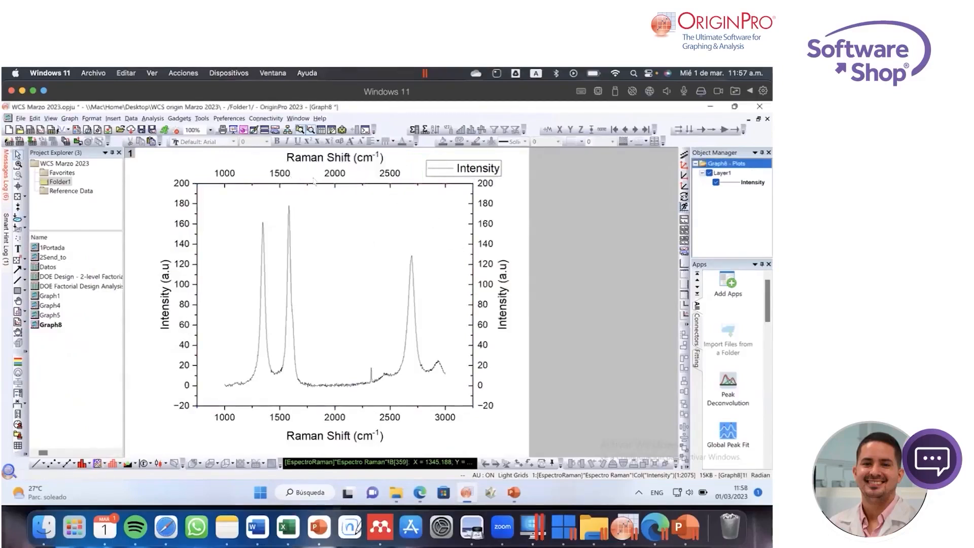
pyautogui.click(289, 183)
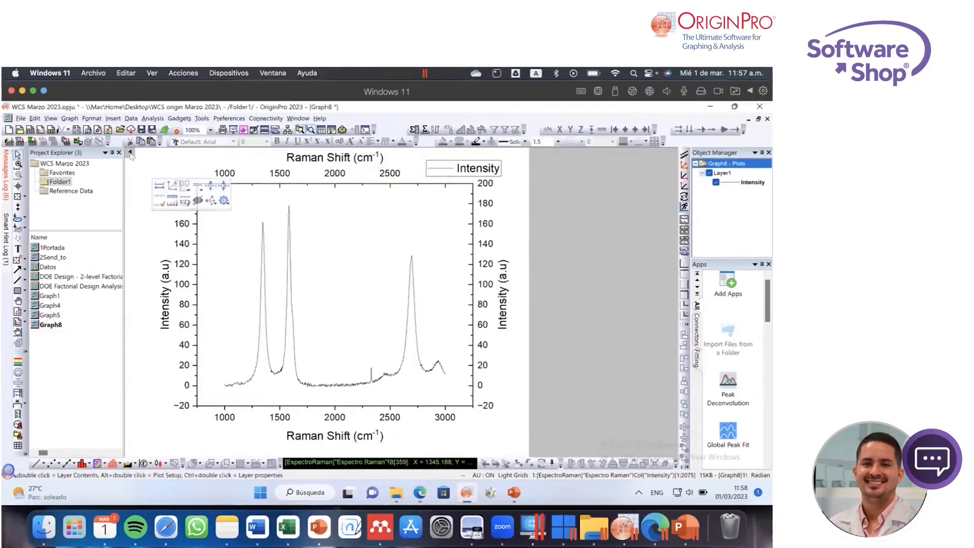
# Step: Open Layer 1's Layer Contents to examine which worksheet data can be added to the Raman graph, then close it
pyautogui.click(130, 153)
pyautogui.rightClick(130, 155)
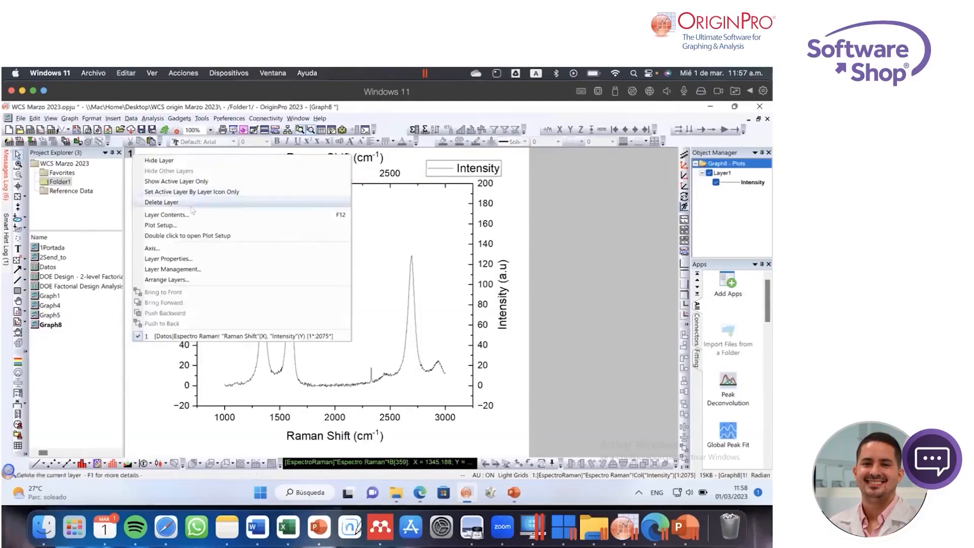
pyautogui.click(194, 215)
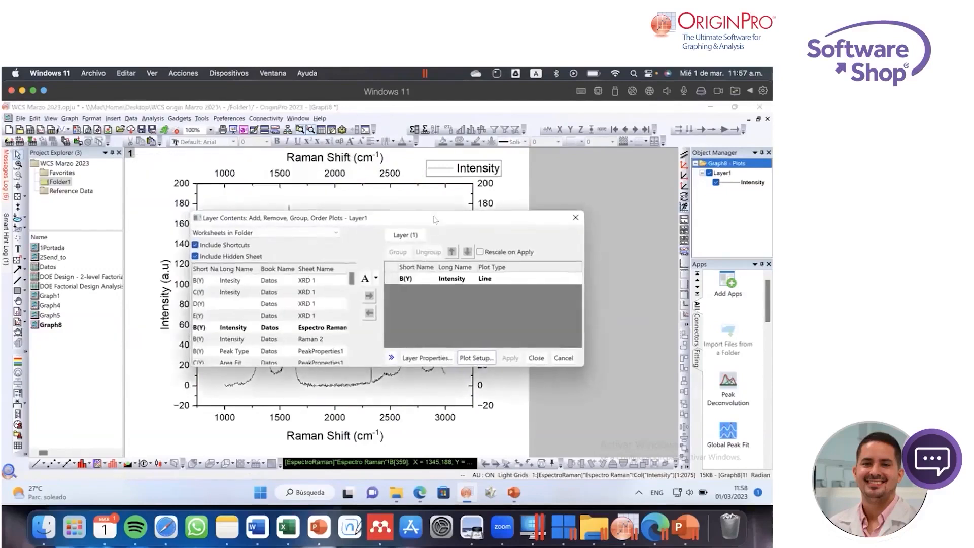
pyautogui.moveTo(436, 221); pyautogui.dragTo(363, 183)
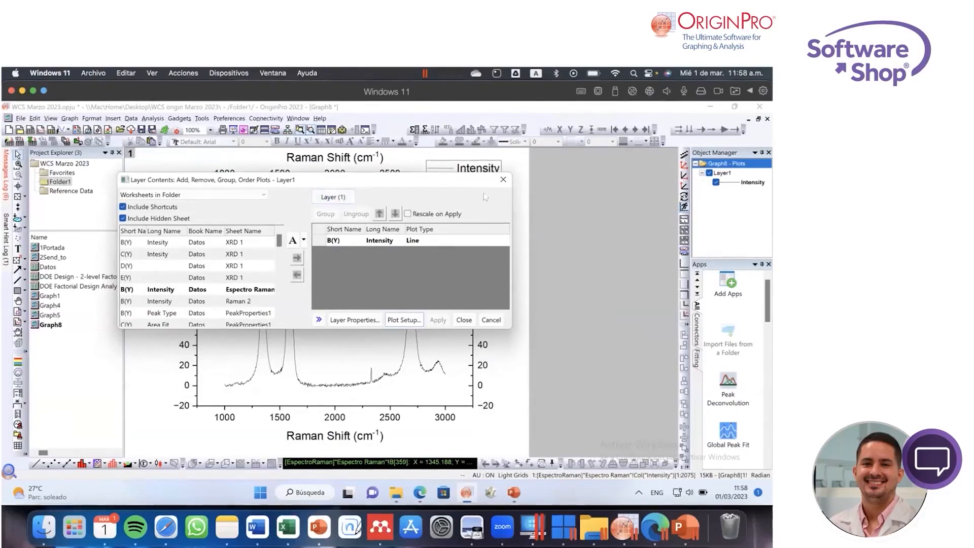
pyautogui.click(503, 180)
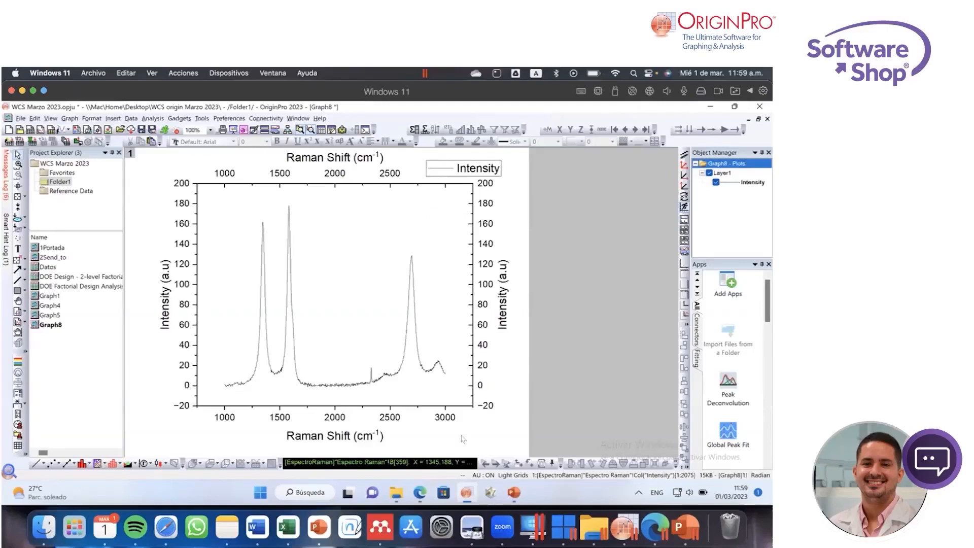
# Step: Switch to the Edge browser and search the web for "cod crystallography" in a new tab
pyautogui.click(656, 523)
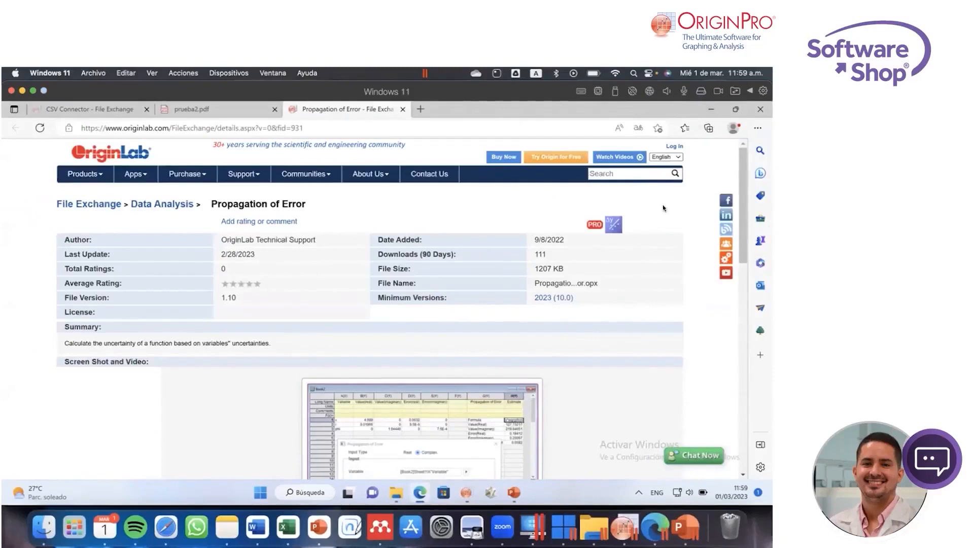
pyautogui.click(420, 108)
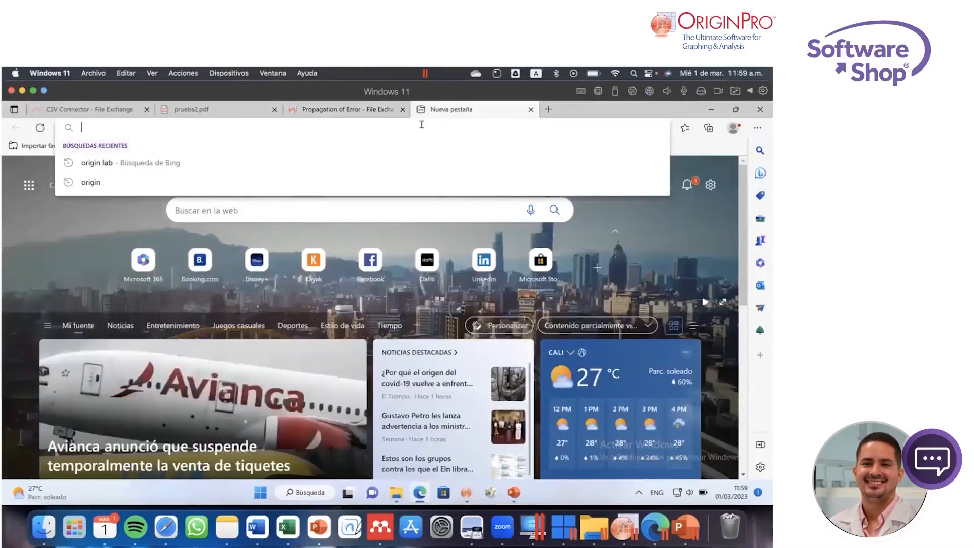
pyautogui.write('DC')
pyautogui.press('BackSpace')
pyautogui.press('BackSpace')
pyautogui.write('COD ')
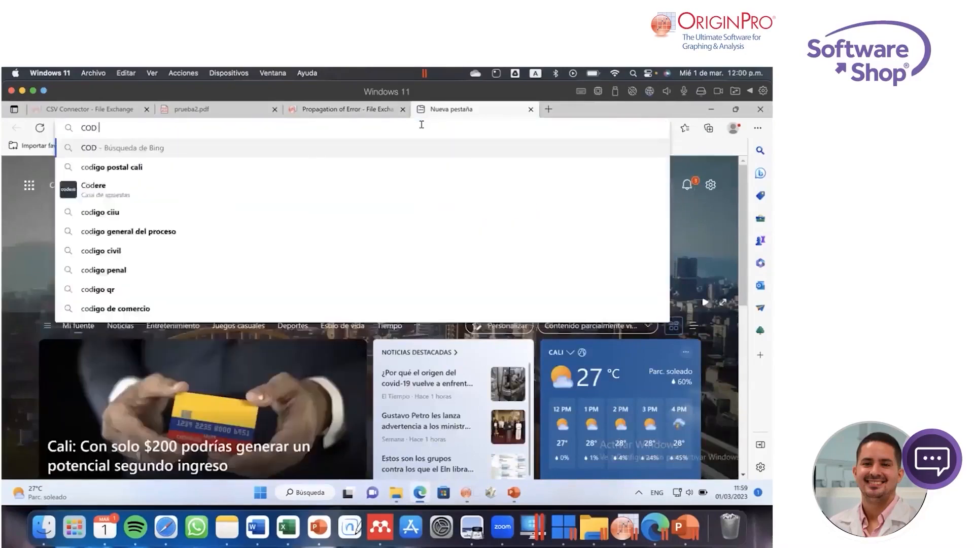
pyautogui.write('cr')
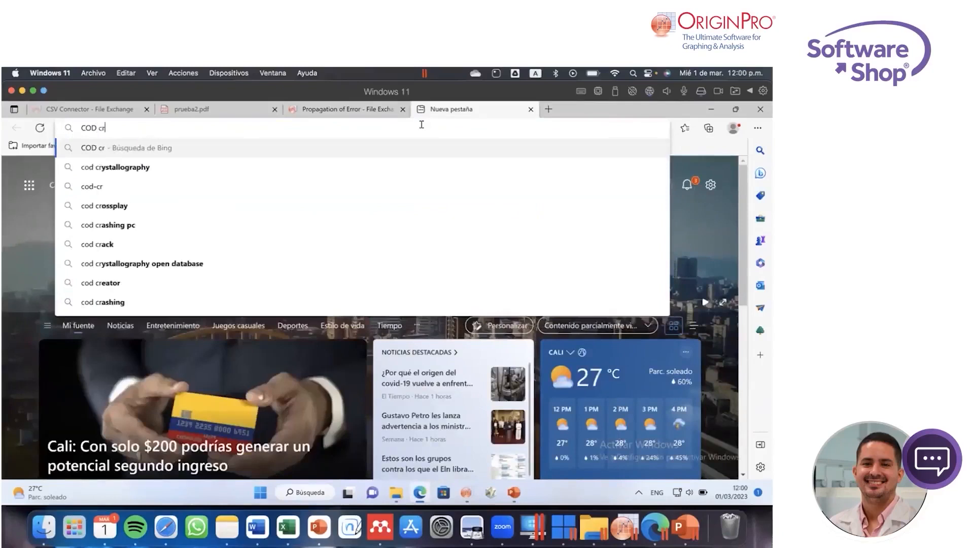
pyautogui.press('Down')
pyautogui.press('Return')
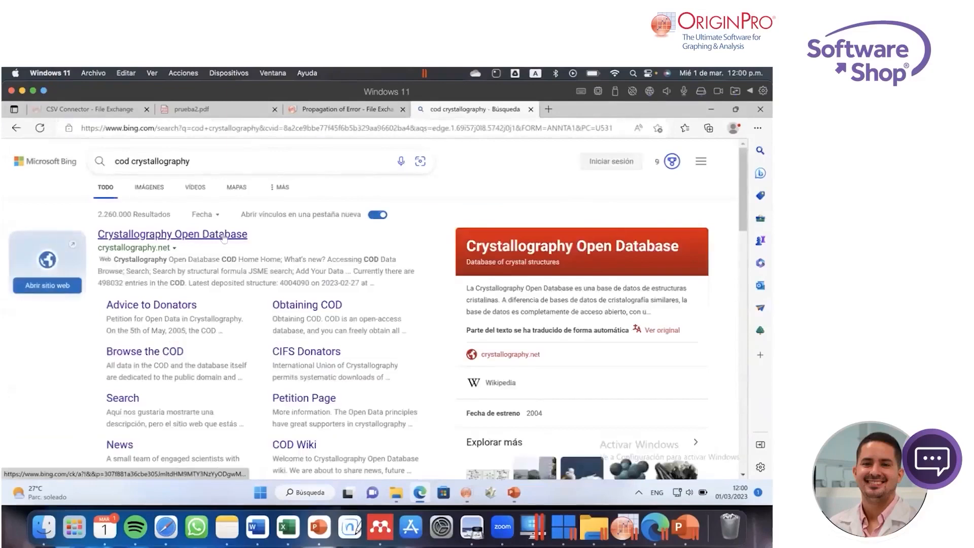
# Step: Open the Crystallography Open Database website and look through its home page
pyautogui.click(224, 236)
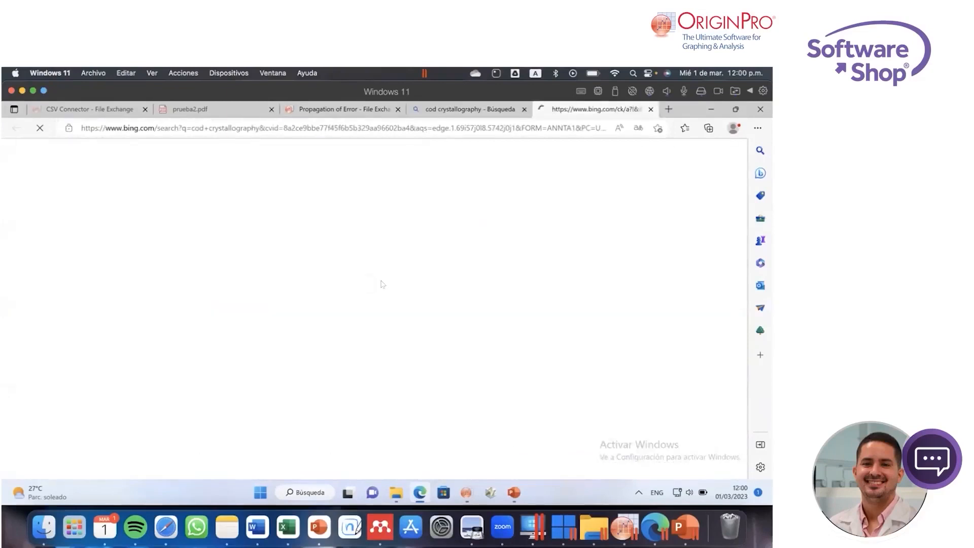
pyautogui.scroll(-2, 439, 315)
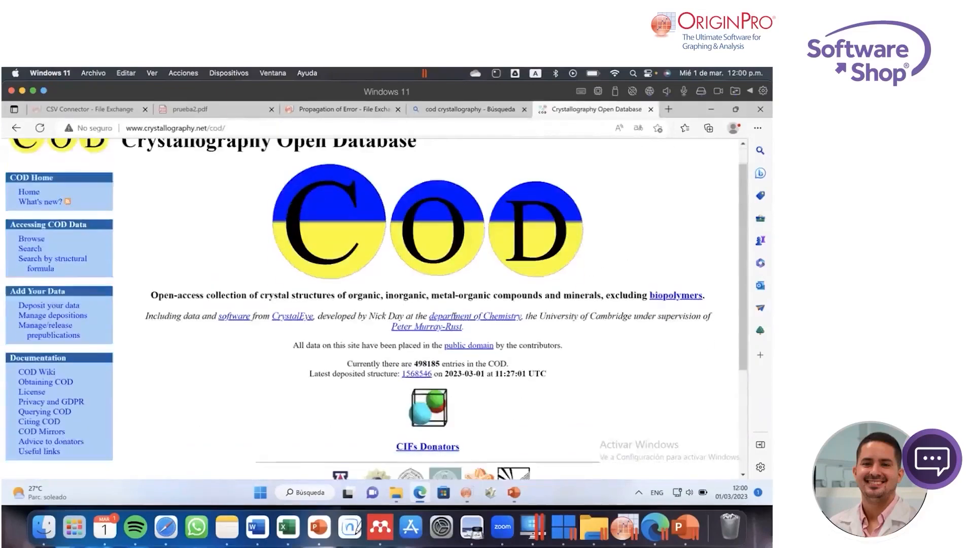
pyautogui.scroll(-4, 453, 316)
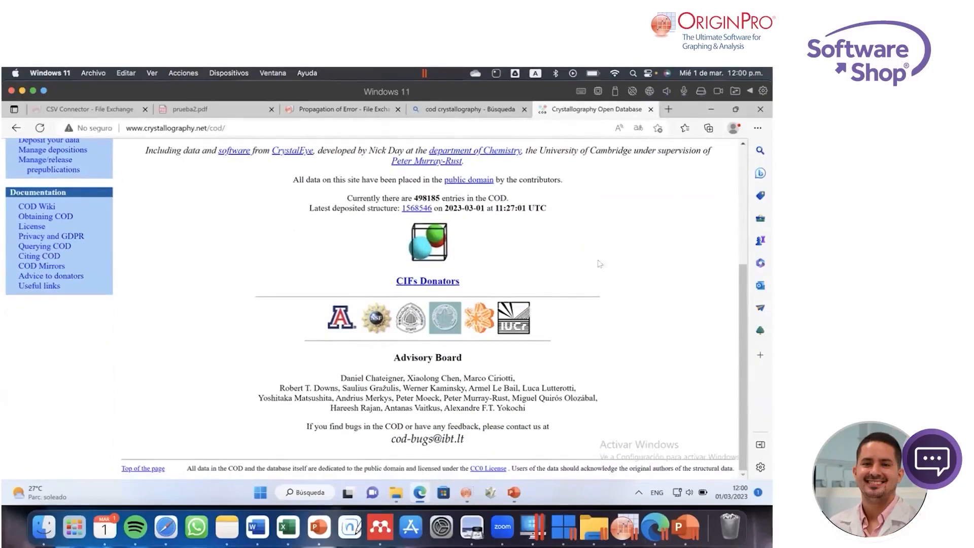
pyautogui.scroll(3, 603, 268)
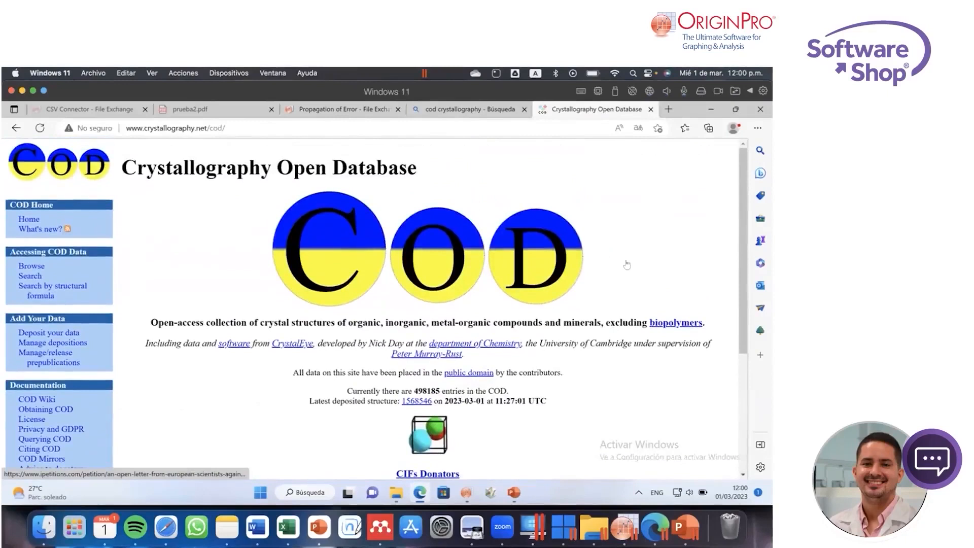
# Step: Search the web for "ruff" in another new tab and look through the results for the mineral database
pyautogui.click(668, 109)
pyautogui.click(517, 124)
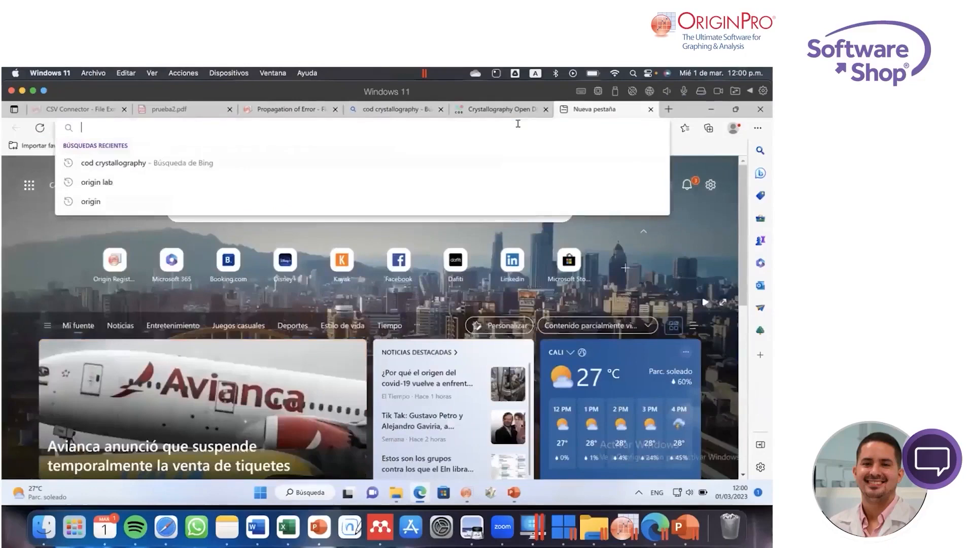
pyautogui.write('ruff')
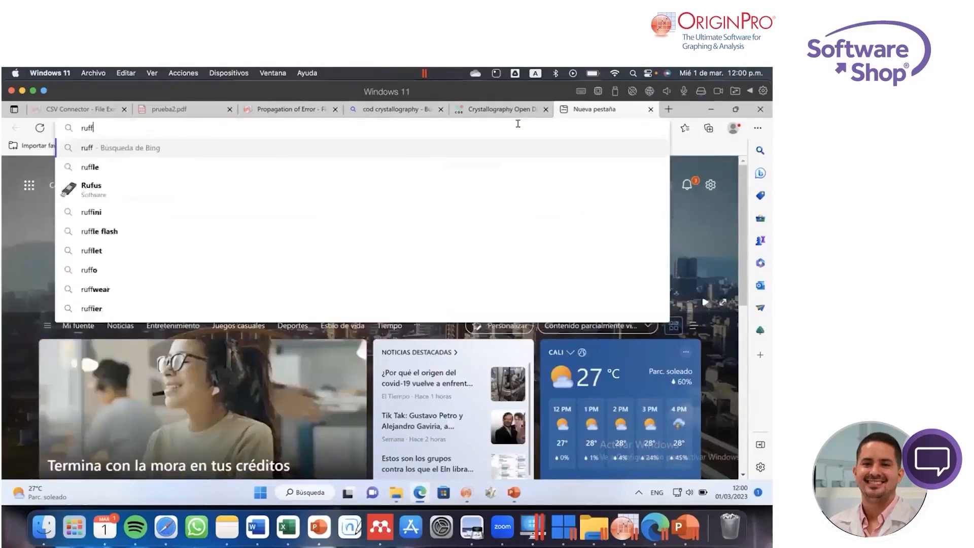
pyautogui.press('Return')
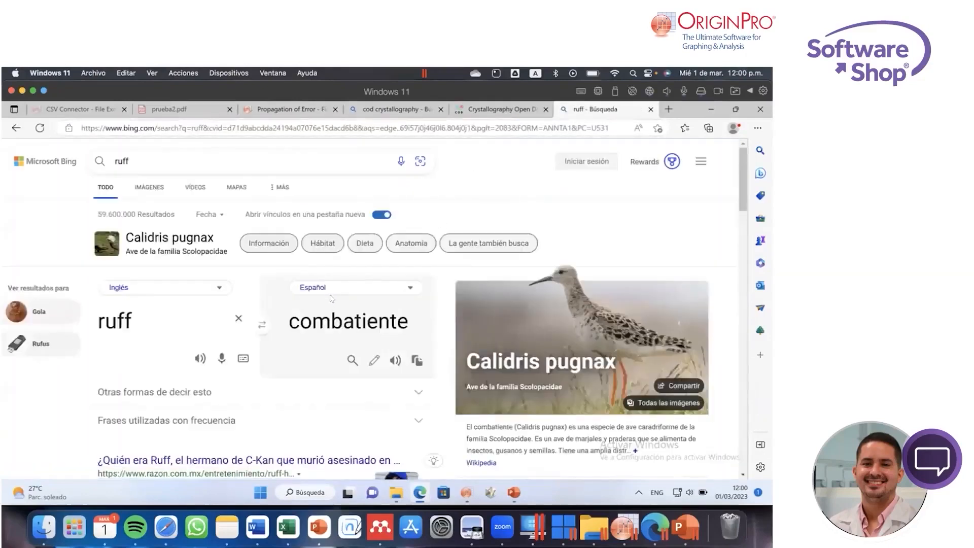
pyautogui.scroll(-2, 248, 227)
pyautogui.scroll(-4, 247, 227)
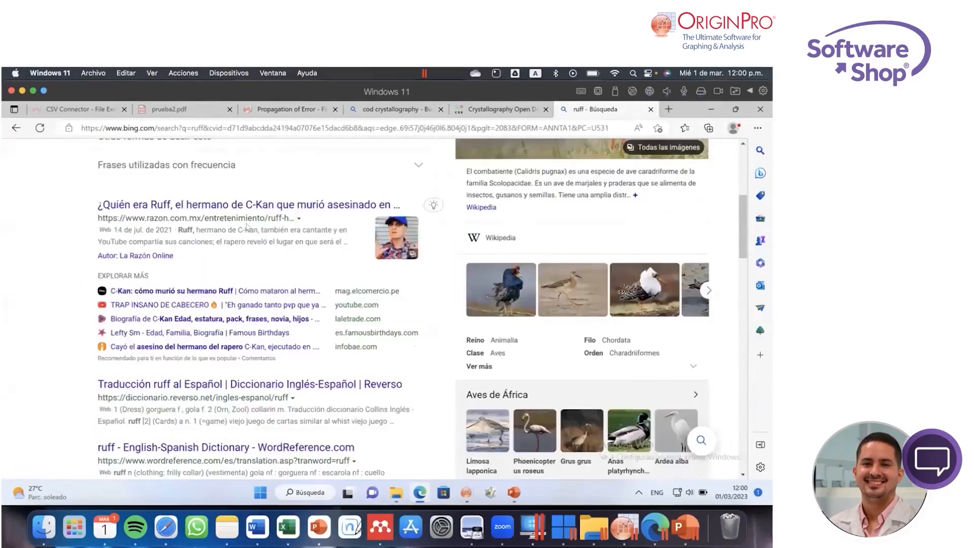
pyautogui.scroll(-3, 247, 226)
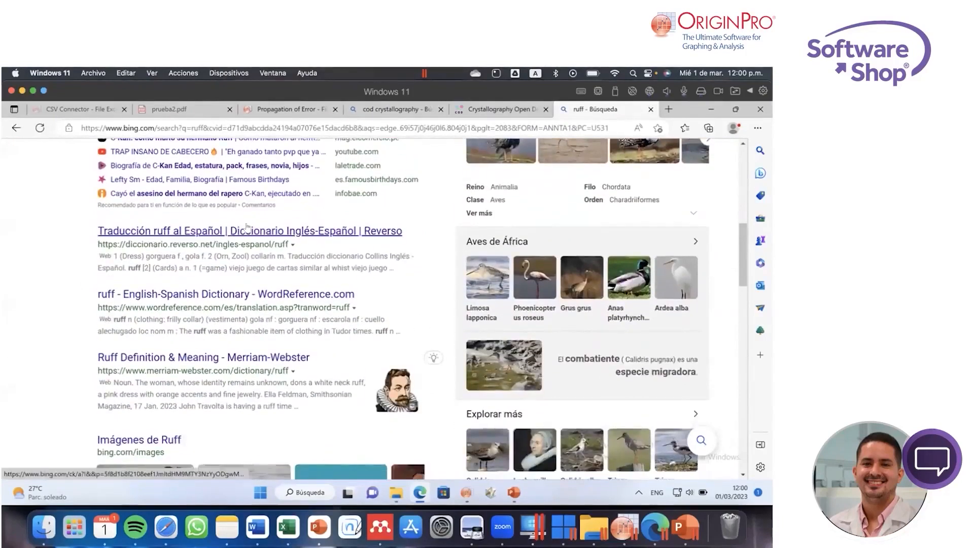
# Step: Refine the web search to "ruff crystalography"
pyautogui.scroll(10, 247, 227)
pyautogui.click(178, 155)
pyautogui.write('crys')
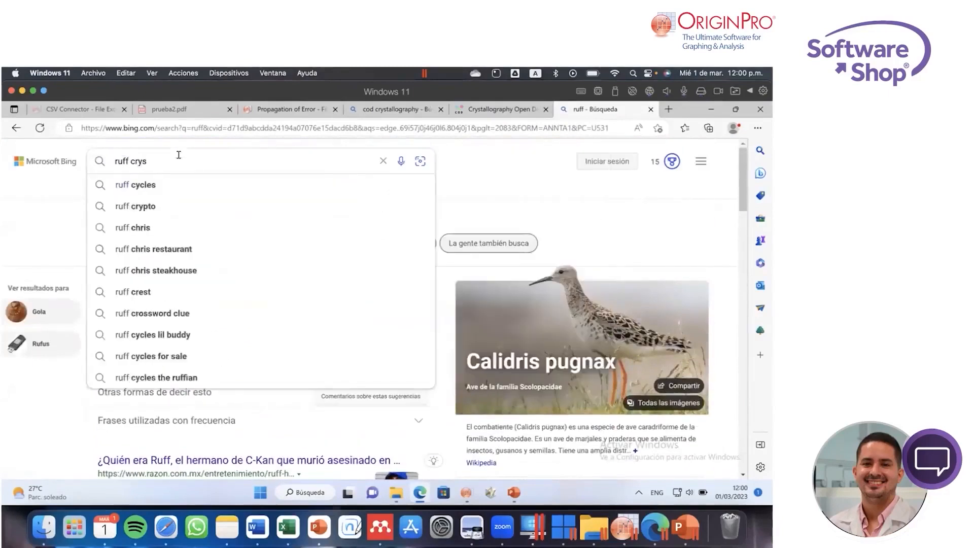
pyautogui.write('tal')
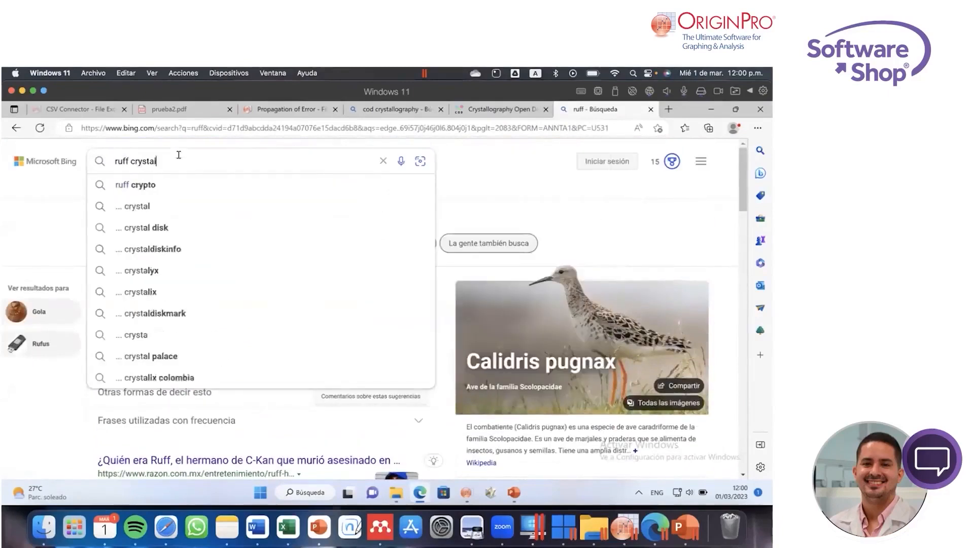
pyautogui.write('ography')
pyautogui.press('Return')
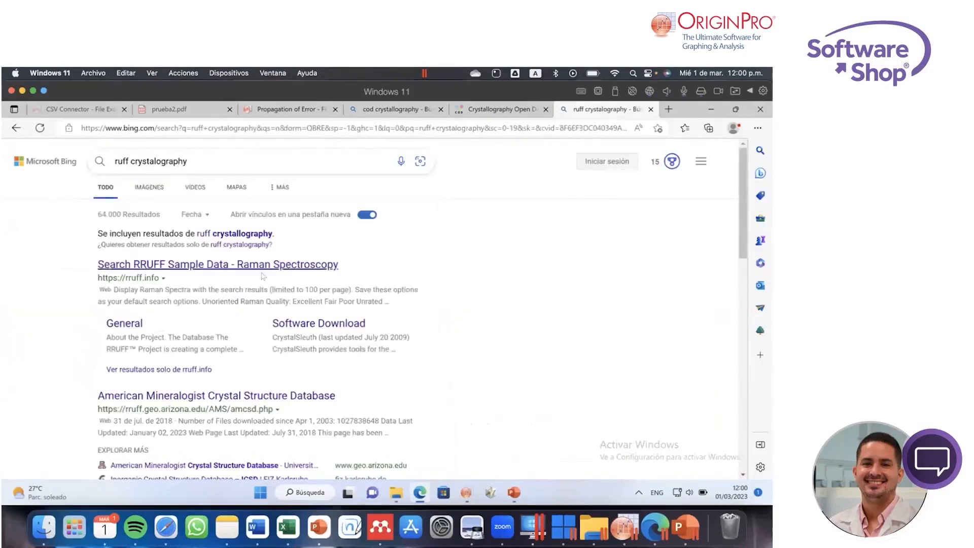
# Step: Open the RRUFF sample data website and review its search page alongside the Crystallography Open Database home page
pyautogui.click(235, 267)
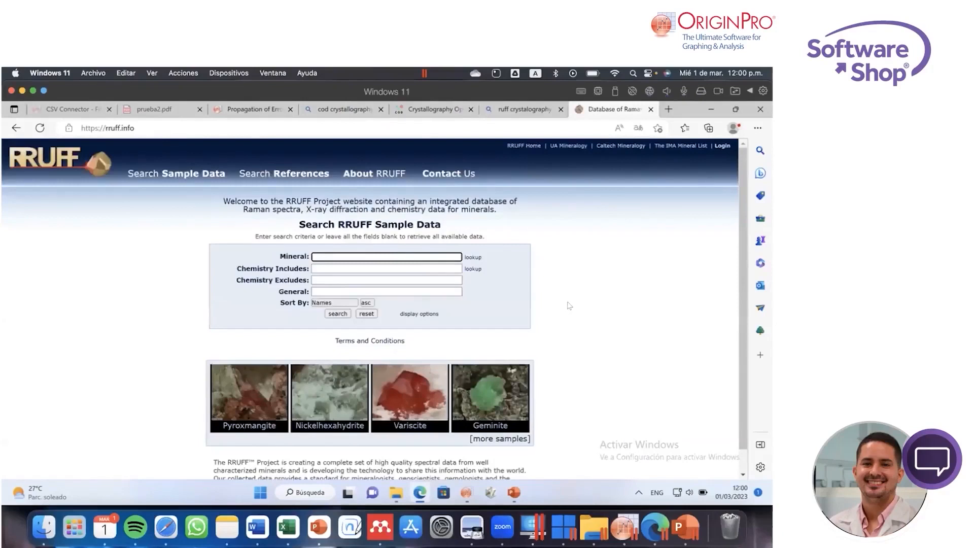
pyautogui.scroll(-1, 553, 302)
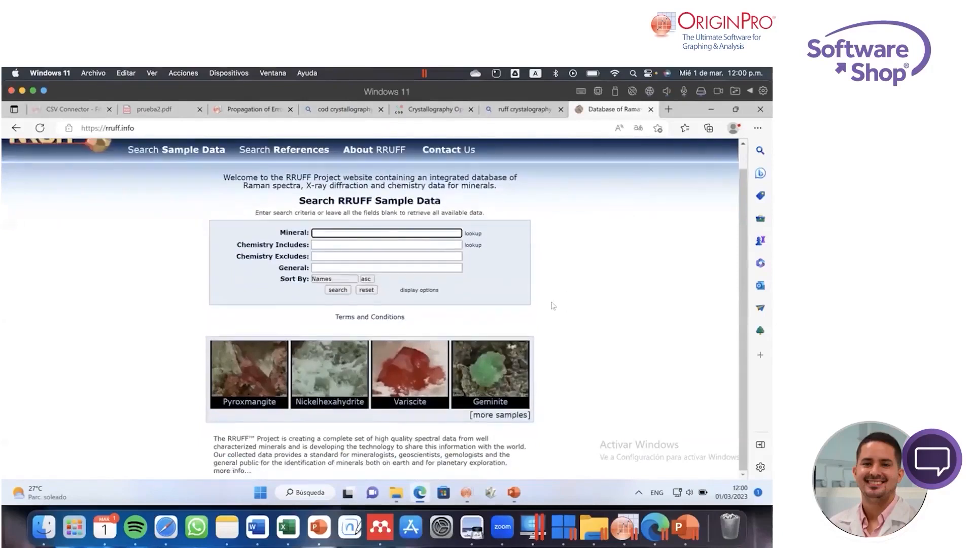
pyautogui.scroll(1, 553, 304)
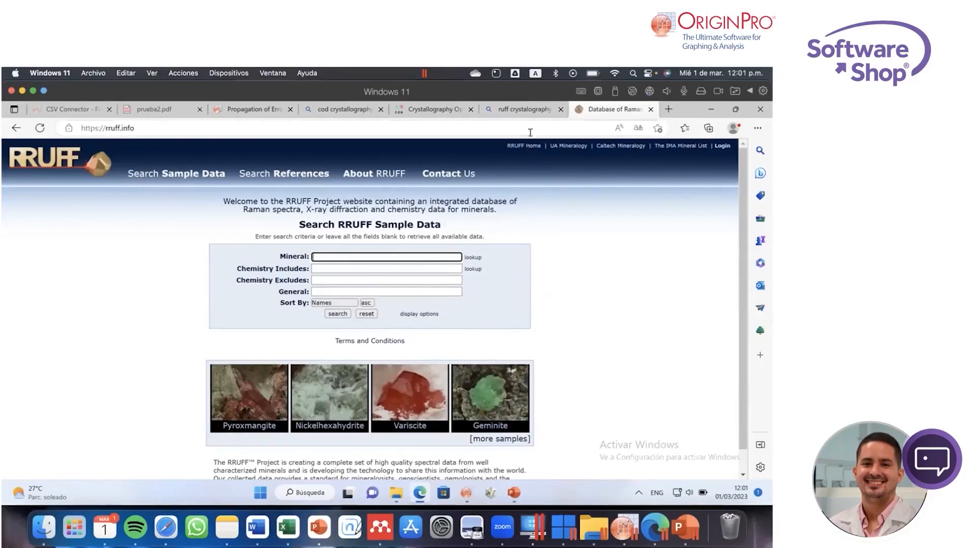
pyautogui.click(427, 115)
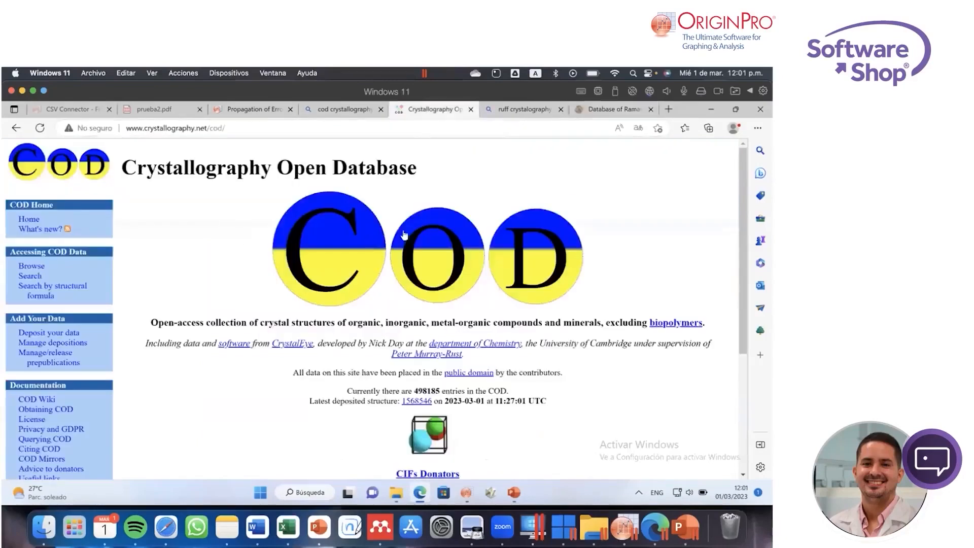
pyautogui.click(607, 108)
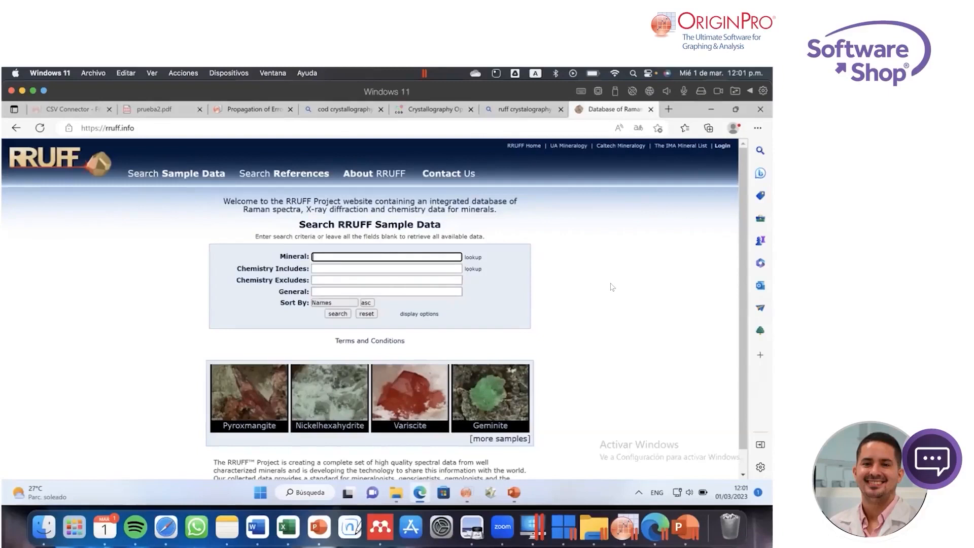
# Step: Switch back to OriginPro and browse the installed apps down to Design of Experiments and Send Graphs to Word
pyautogui.click(625, 516)
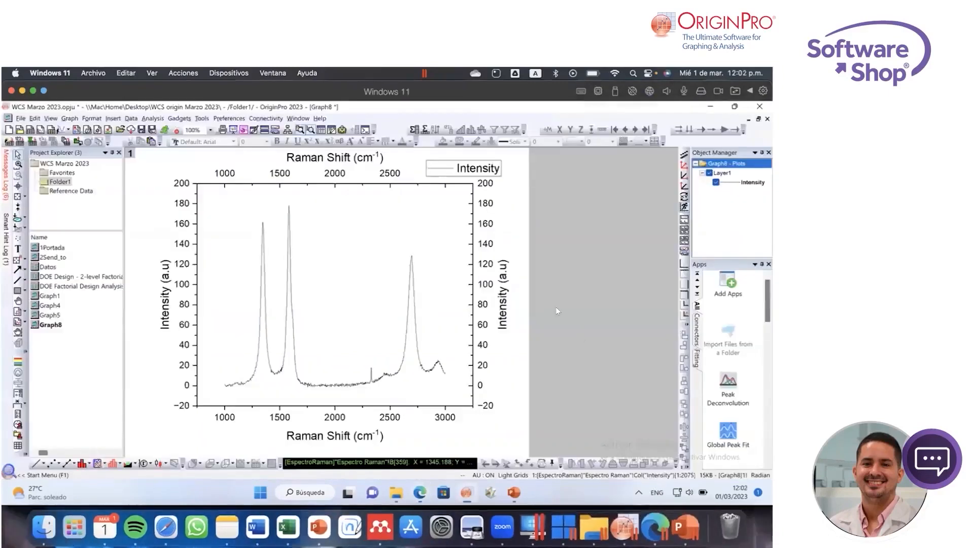
pyautogui.moveTo(767, 300); pyautogui.dragTo(768, 402)
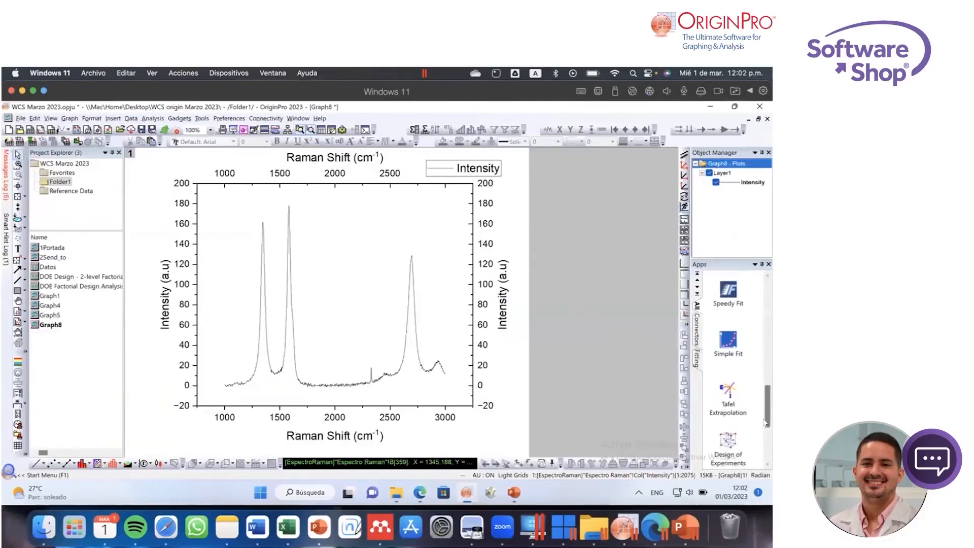
pyautogui.moveTo(768, 414); pyautogui.dragTo(768, 432)
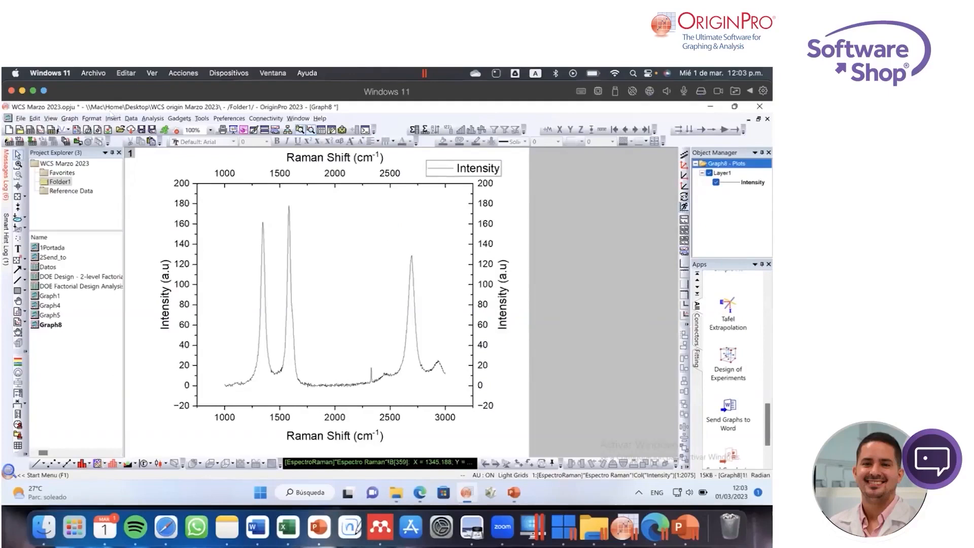
# Step: Open the Datos workbook and look through the available plot types, including the Specialized, Contour, Basic 2D and 3D categories
pyautogui.click(67, 118)
pyautogui.click(68, 118)
pyautogui.click(128, 118)
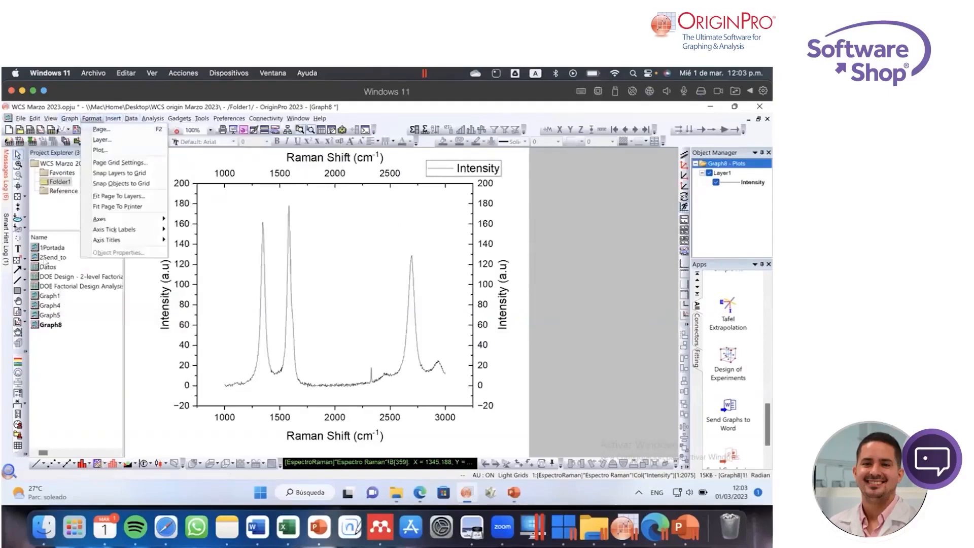
pyautogui.click(46, 270)
pyautogui.doubleClick(46, 269)
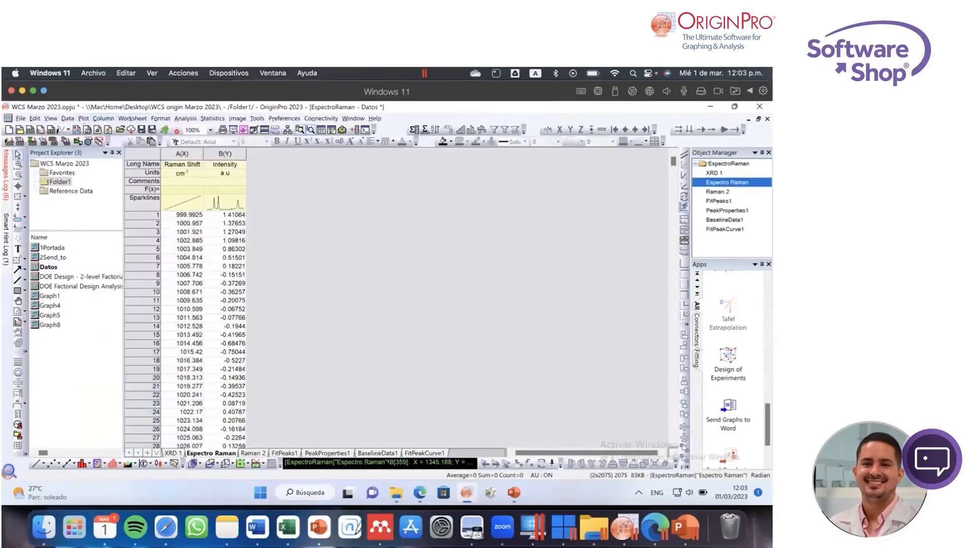
pyautogui.click(84, 119)
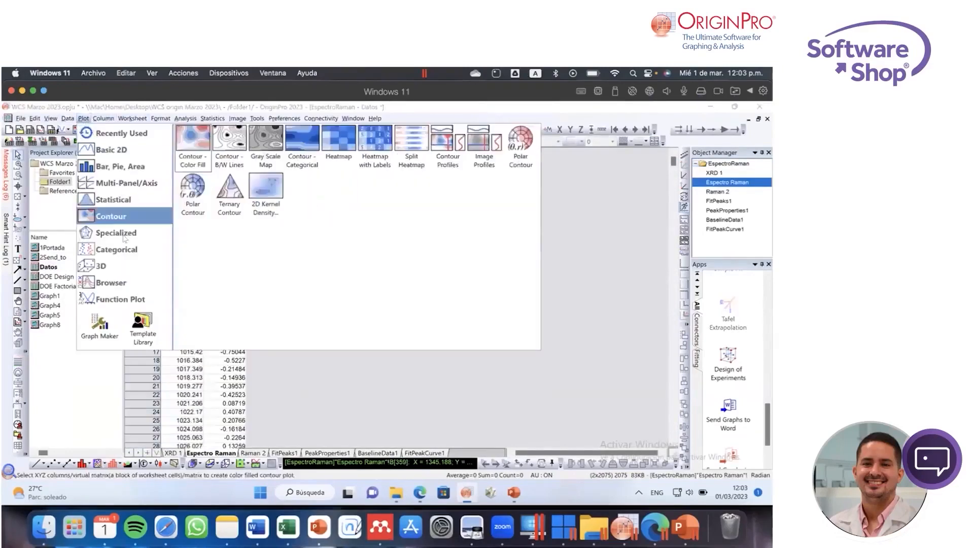
pyautogui.moveTo(124, 237)
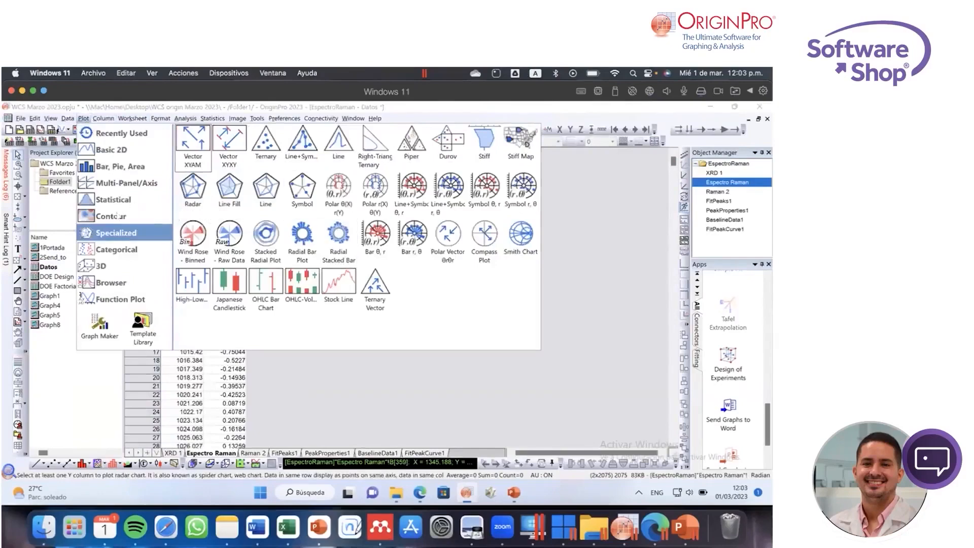
pyautogui.moveTo(111, 217)
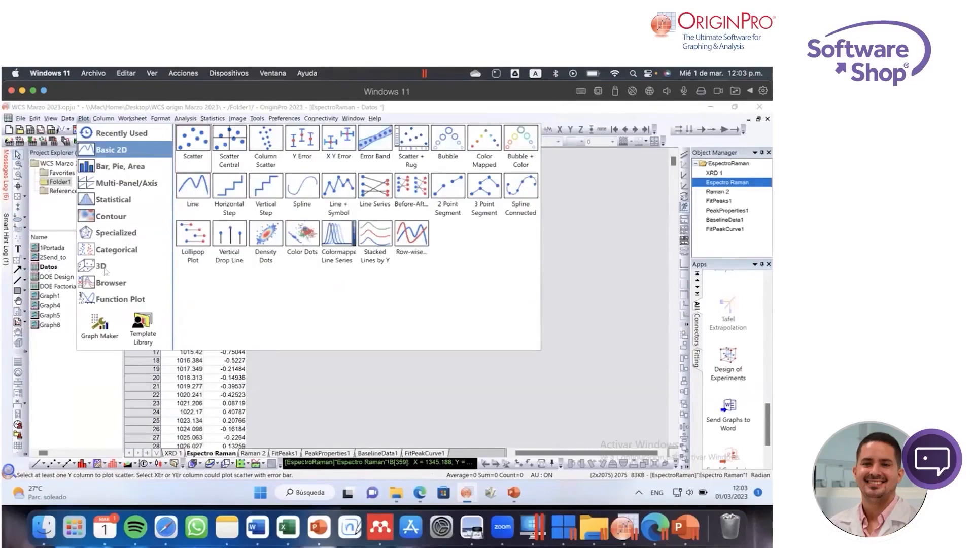
pyautogui.moveTo(105, 271)
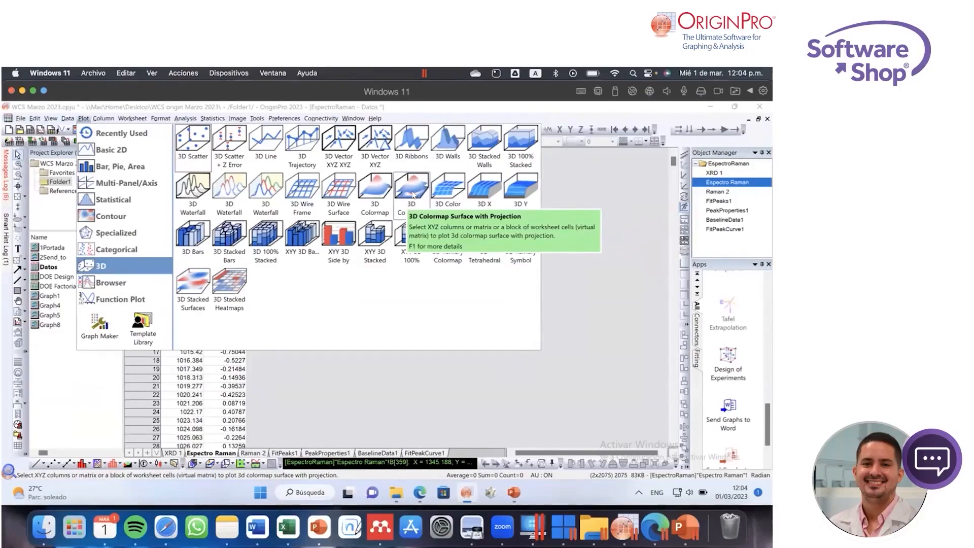
pyautogui.click(603, 322)
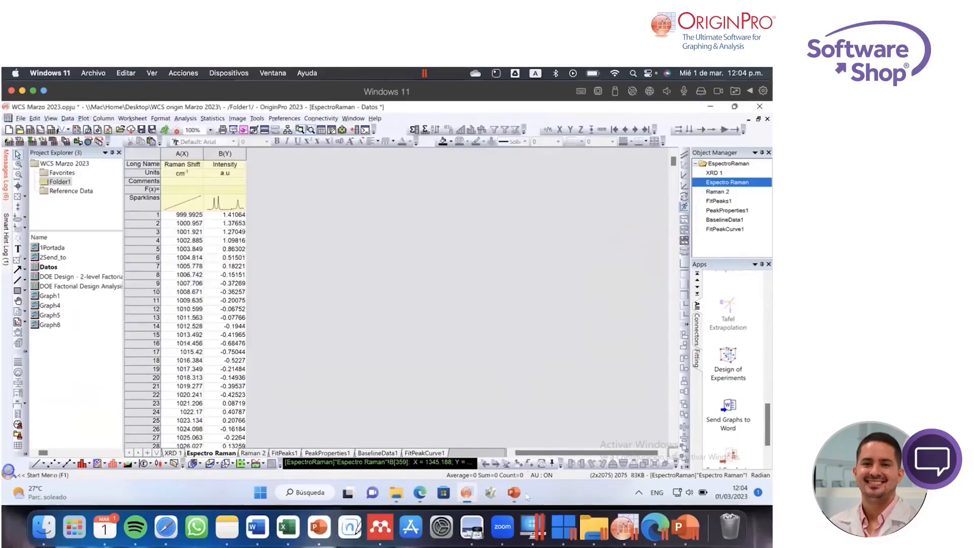
# Step: Open the DOE Design 2-level factorial workbook to examine its design table
pyautogui.click(500, 525)
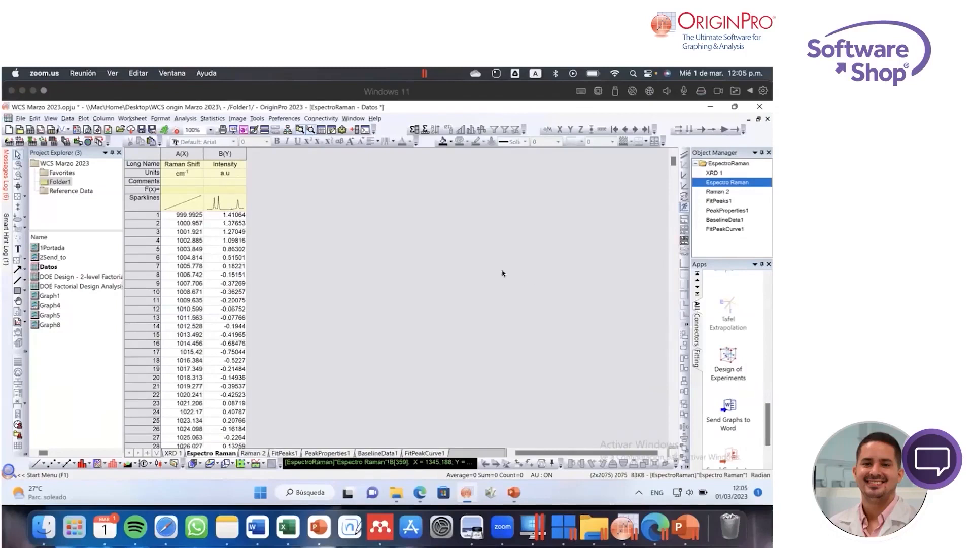
pyautogui.click(541, 298)
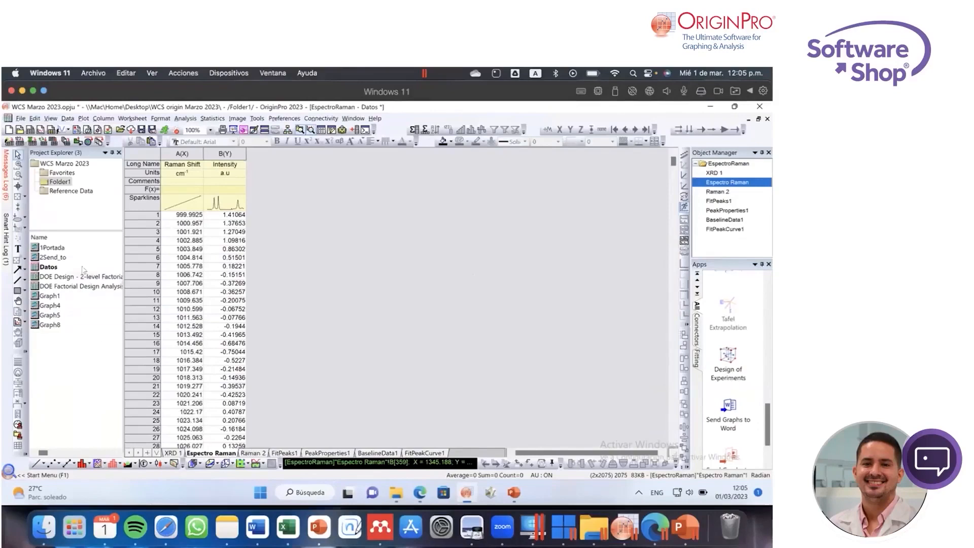
pyautogui.doubleClick(70, 278)
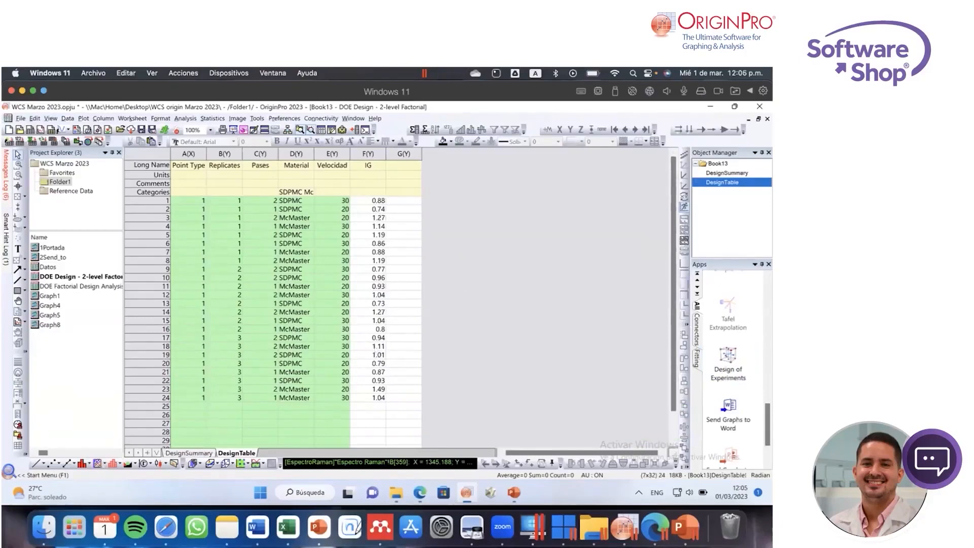
# Step: Examine the IG response column and the Pases, Material and Velocidad factor levels of the first run in the design table
pyautogui.click(367, 154)
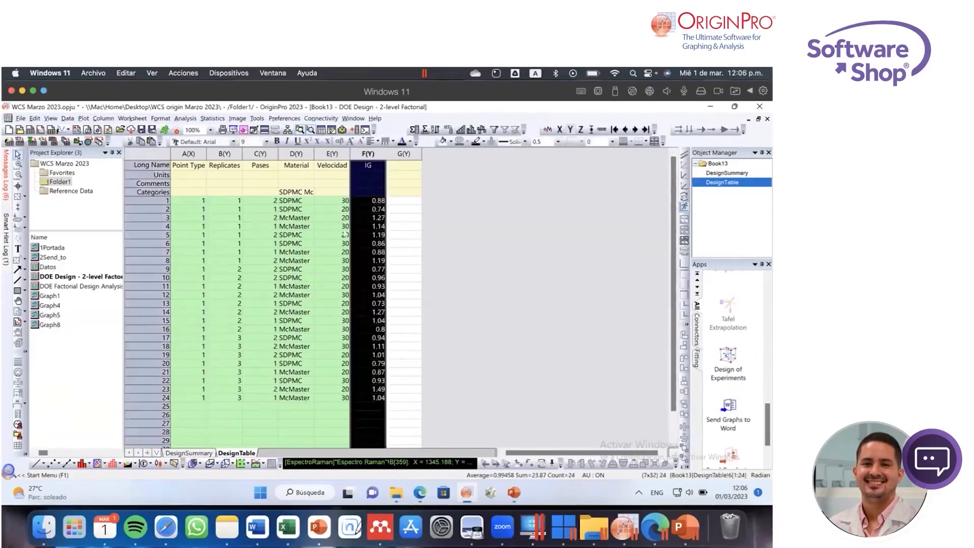
pyautogui.click(339, 218)
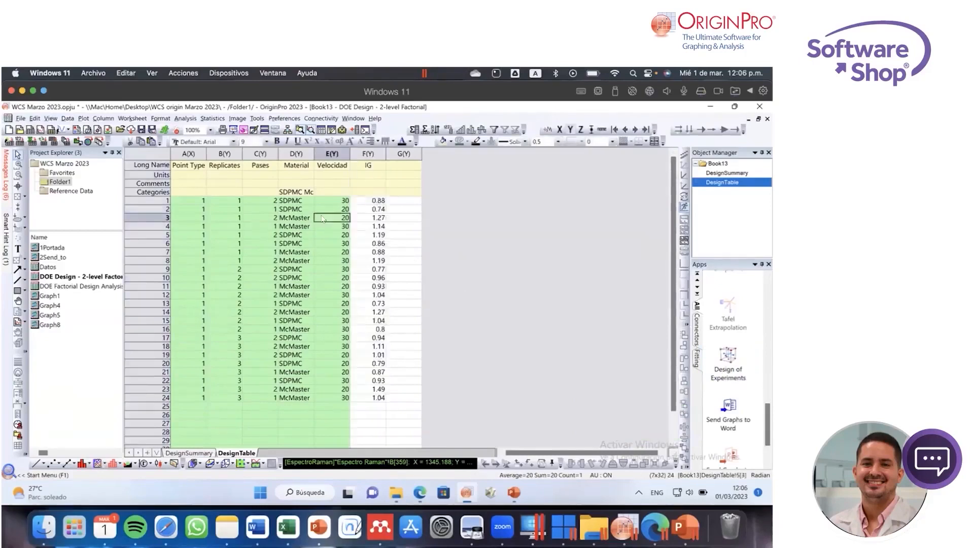
pyautogui.click(416, 261)
pyautogui.moveTo(367, 200); pyautogui.dragTo(367, 397)
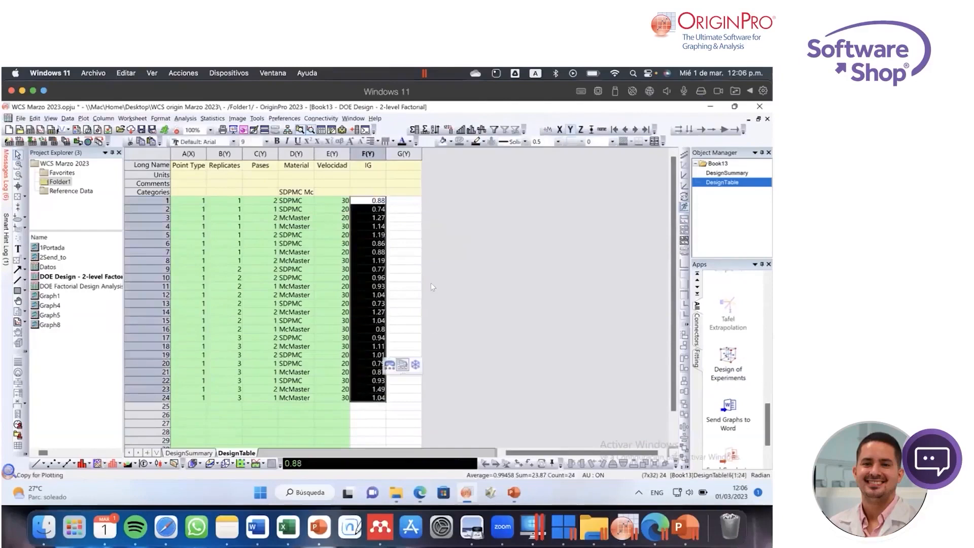
pyautogui.click(430, 282)
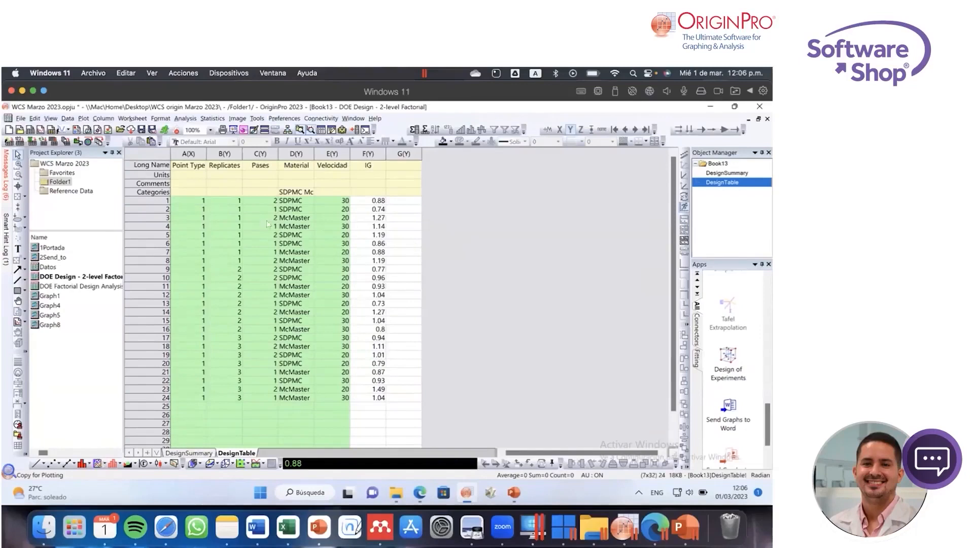
pyautogui.moveTo(261, 201); pyautogui.dragTo(339, 203)
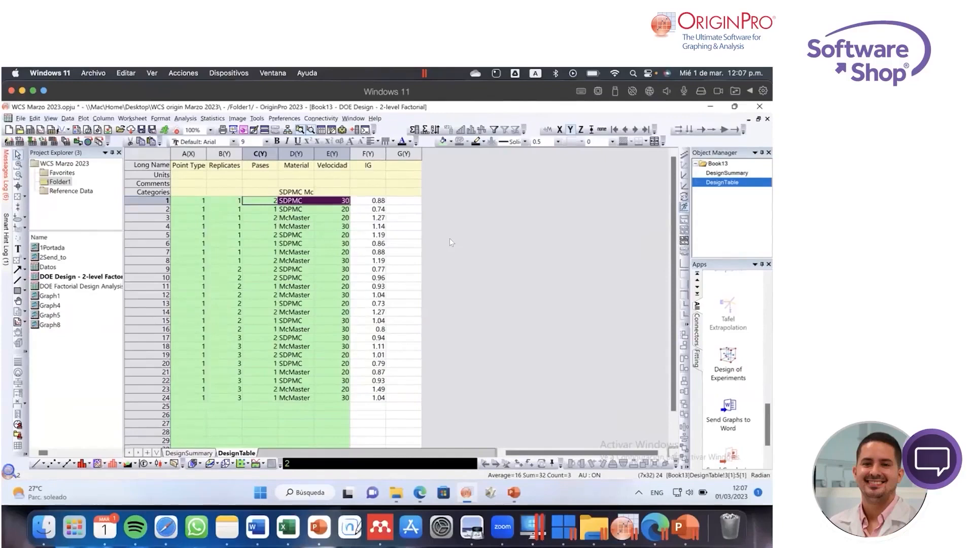
pyautogui.click(411, 244)
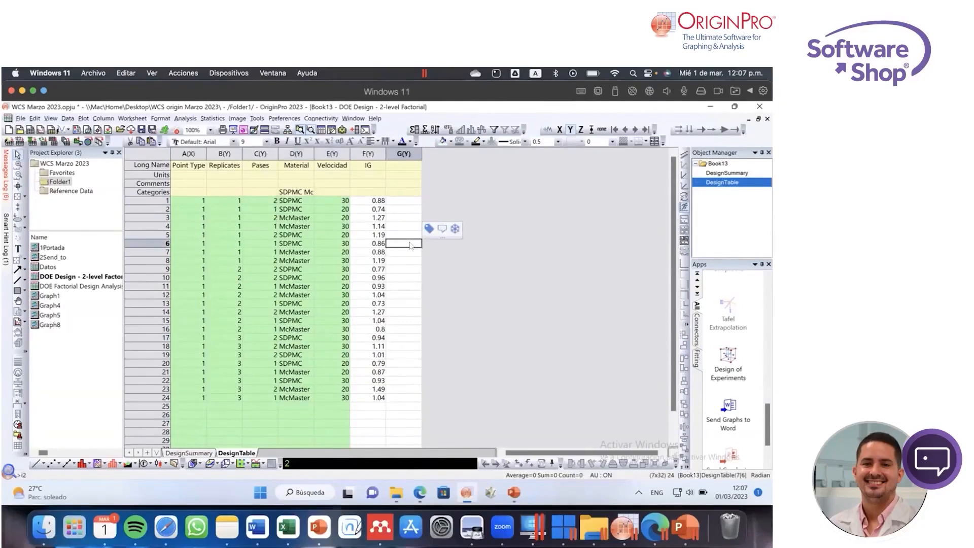
pyautogui.click(374, 202)
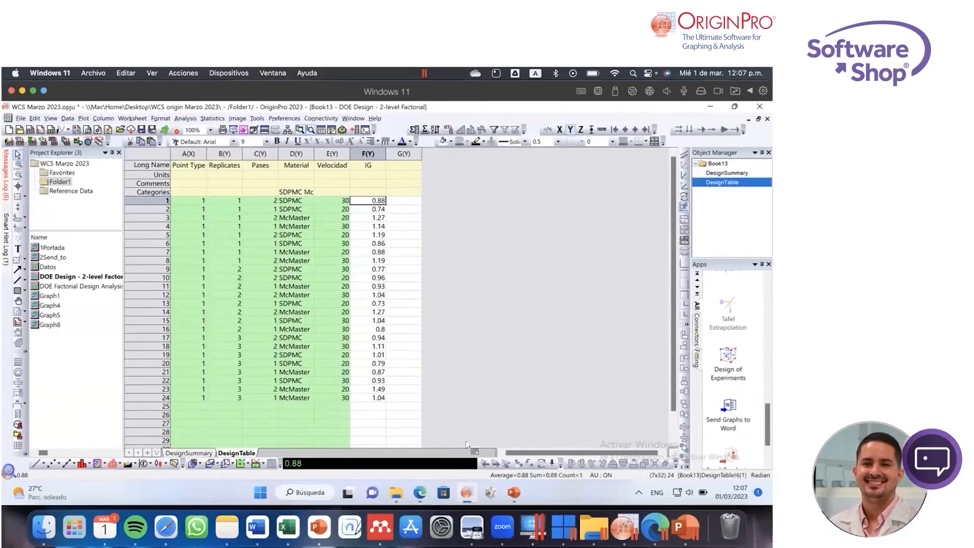
# Step: Switch to the browser and show the OriginLab File Exchange page's overview of available apps by category
pyautogui.click(420, 492)
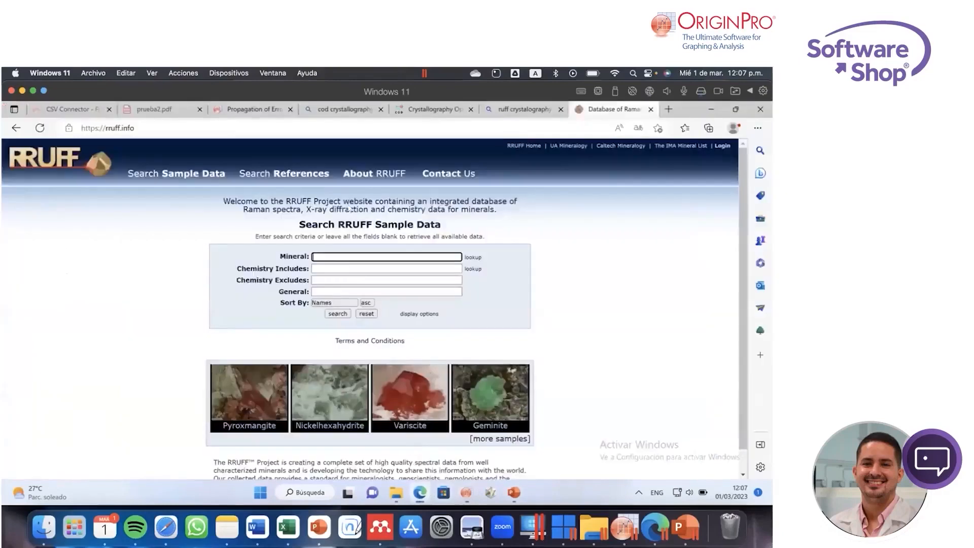
pyautogui.click(251, 108)
pyautogui.moveTo(142, 175)
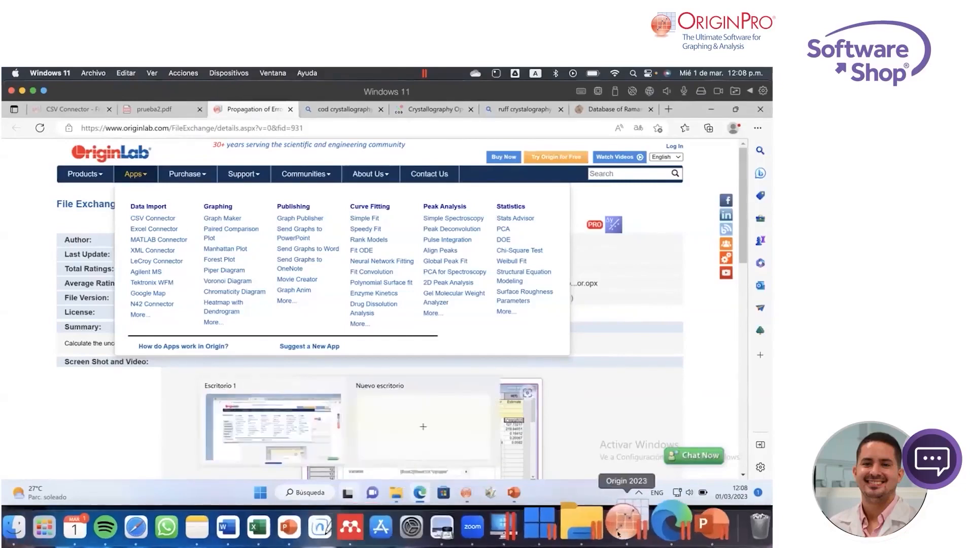
# Step: Switch back to OriginPro and review the descriptions of the Tafel Extrapolation app and the App Center
pyautogui.click(619, 530)
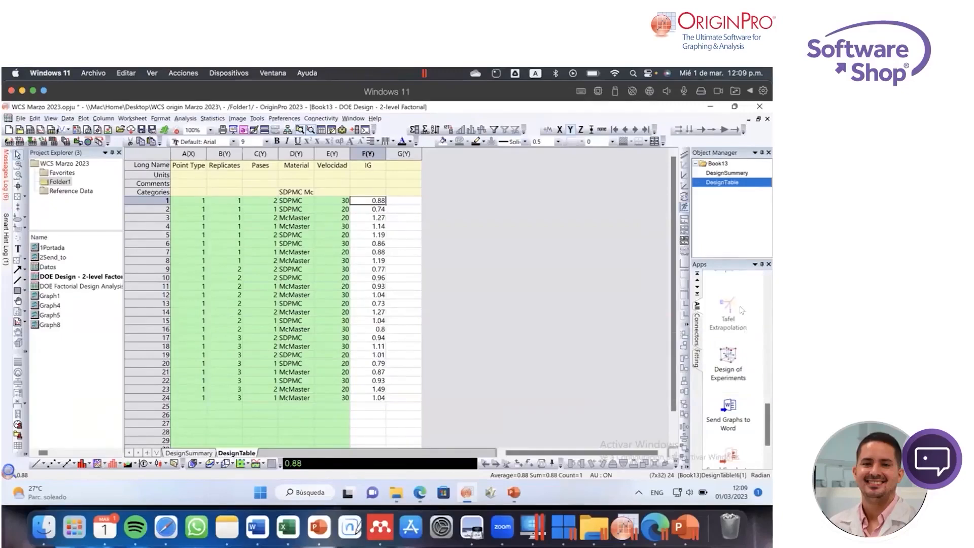
pyautogui.moveTo(742, 328)
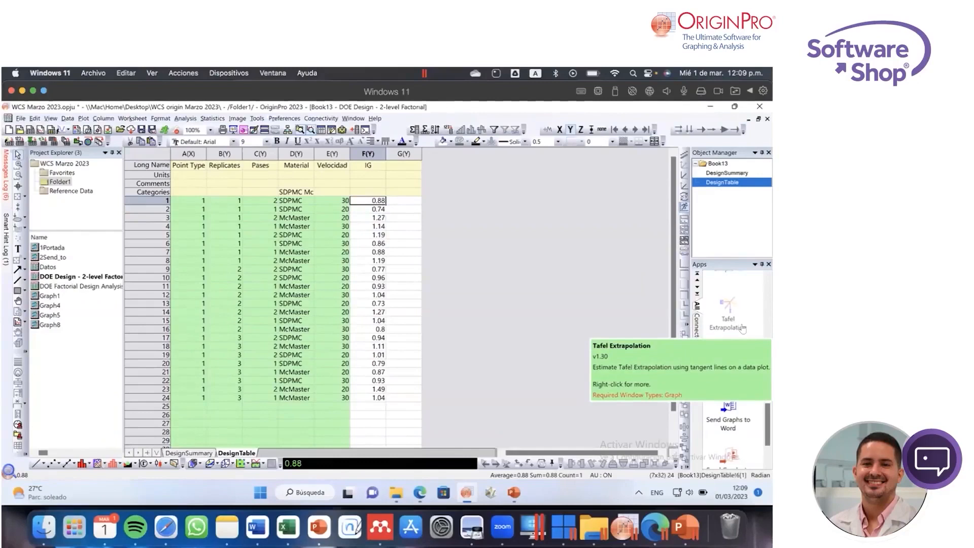
pyautogui.scroll(5, 745, 337)
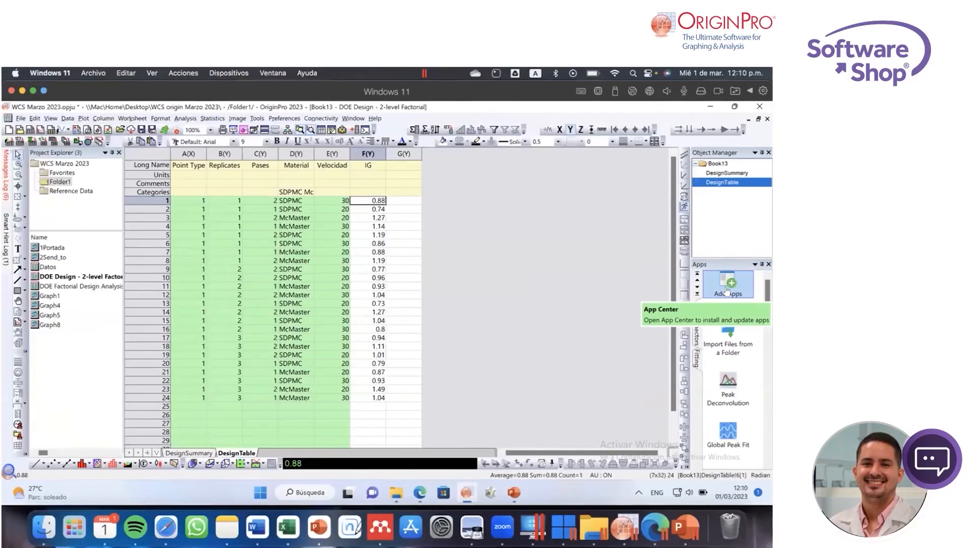
pyautogui.click(561, 240)
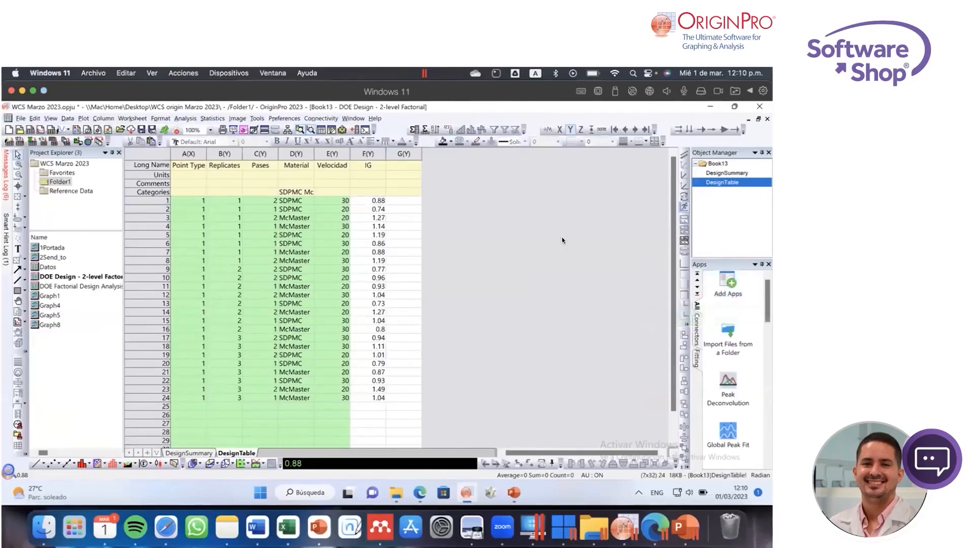